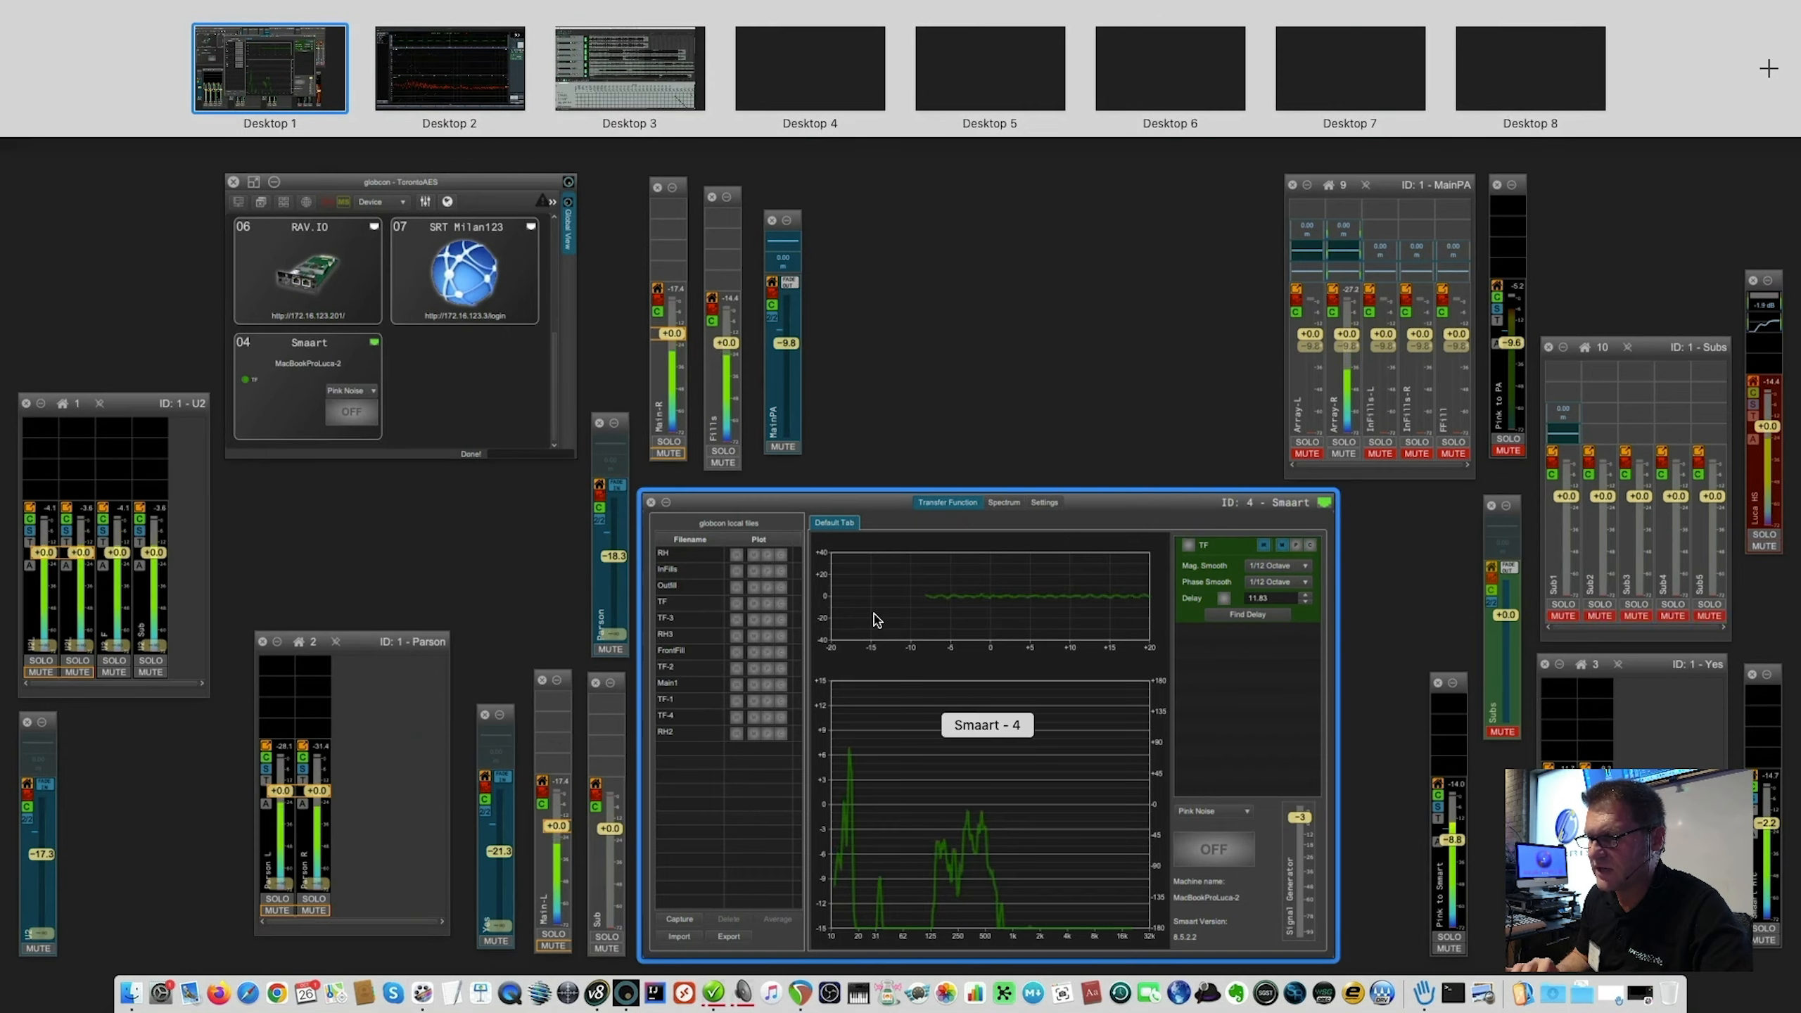
- Clear the open mixer windows and open only the Smaart device window, placed slightly lower
{"action": "left_click", "coordinate": [872, 614]}
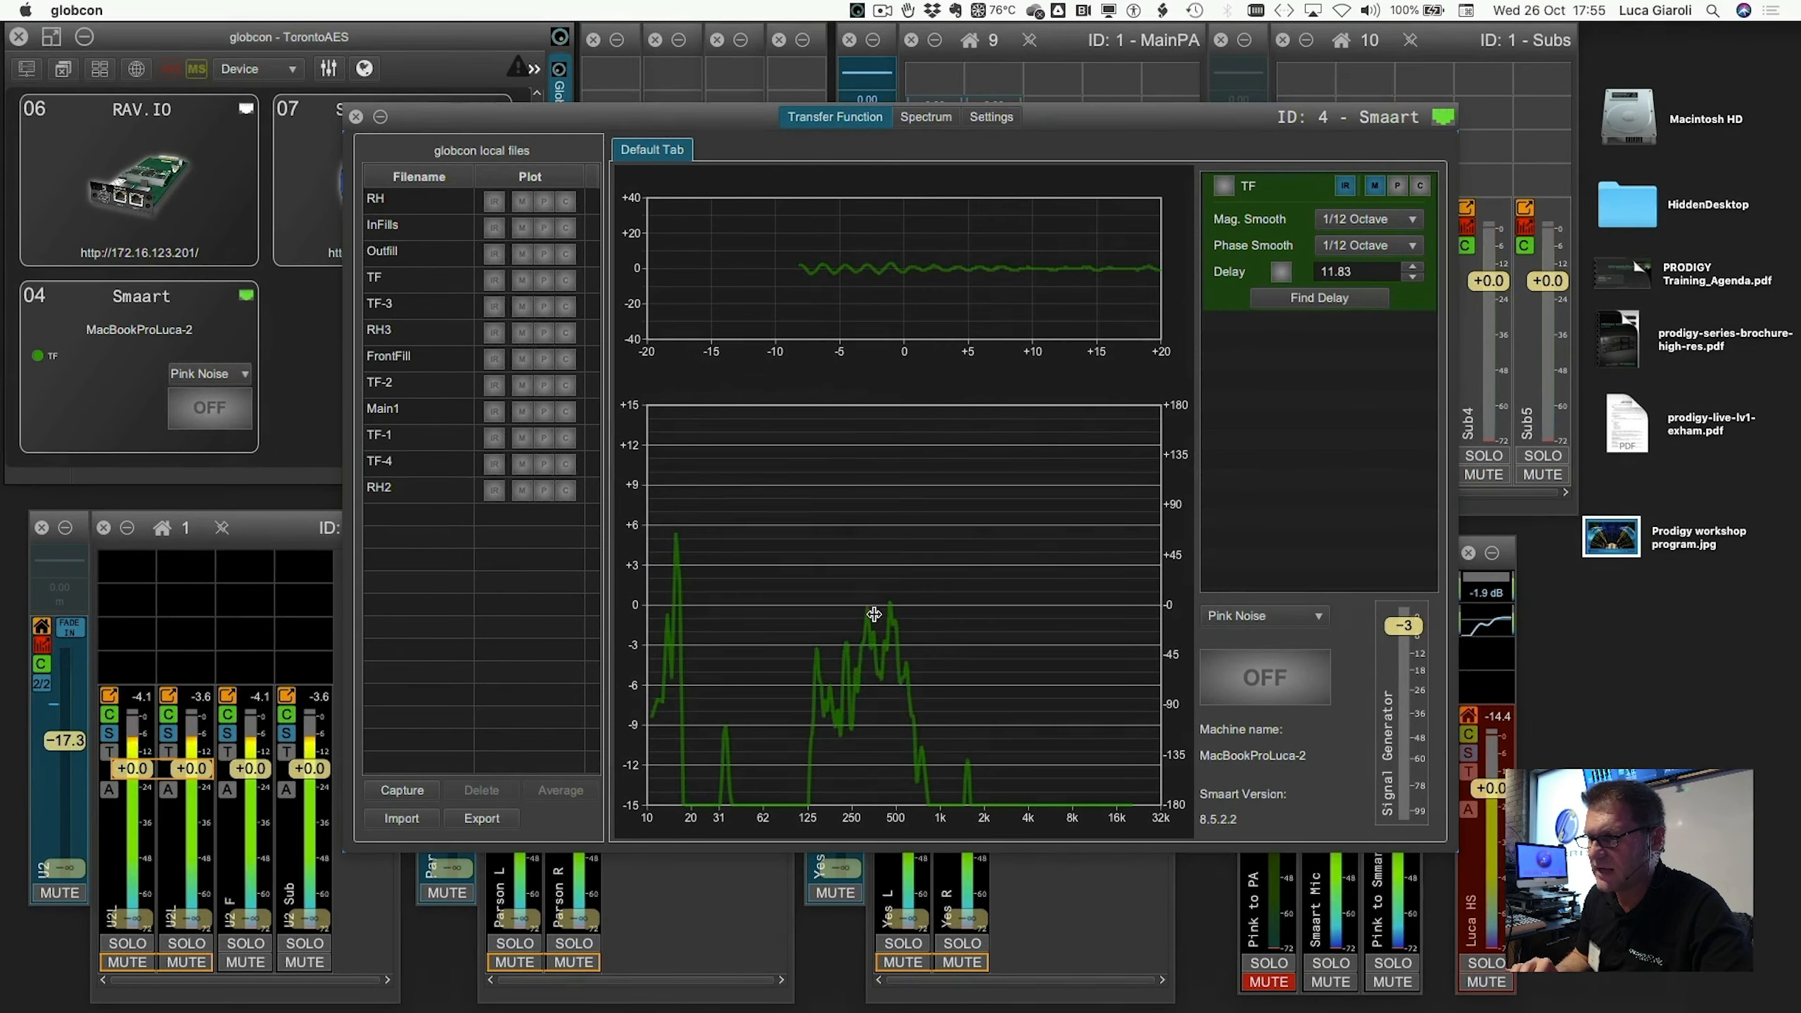
{"action": "left_click", "coordinate": [64, 70]}
{"action": "double_click", "coordinate": [157, 332]}
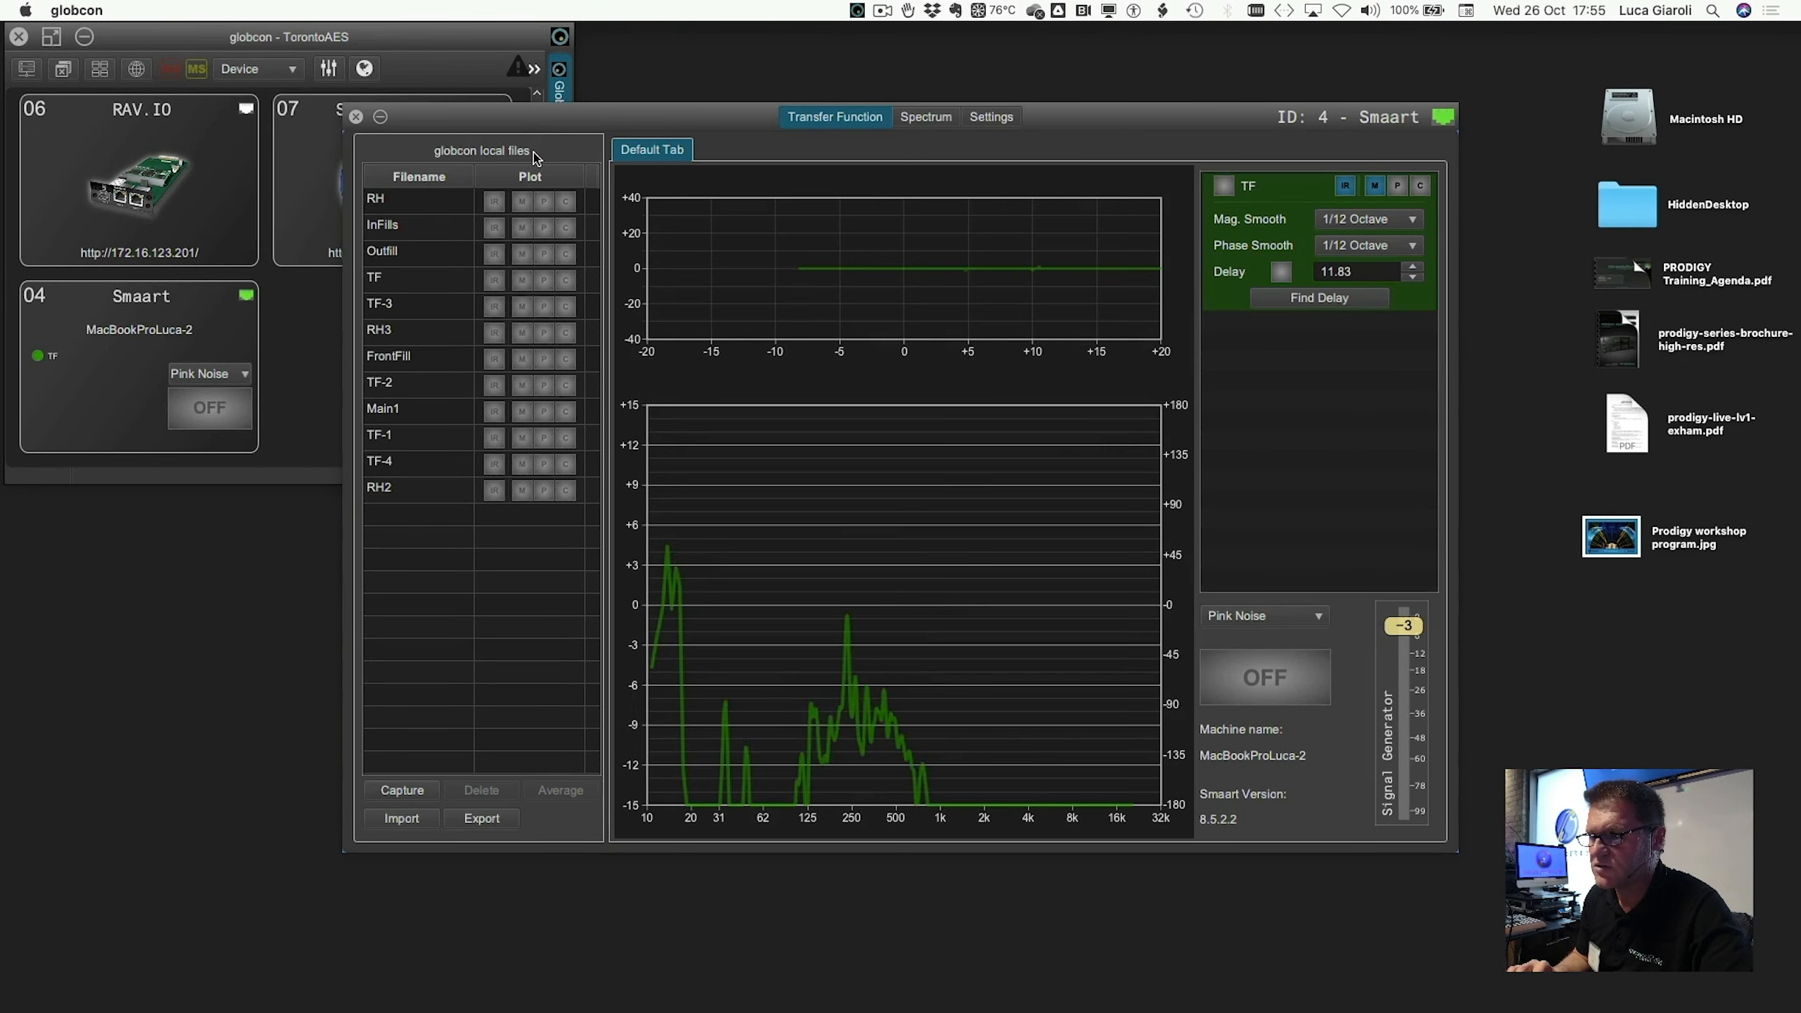
{"action": "left_click_drag", "start_coordinate": [544, 121], "coordinate": [543, 149]}
- Store the current window arrangement in the Smaart layout slot
{"action": "key", "text": "space"}
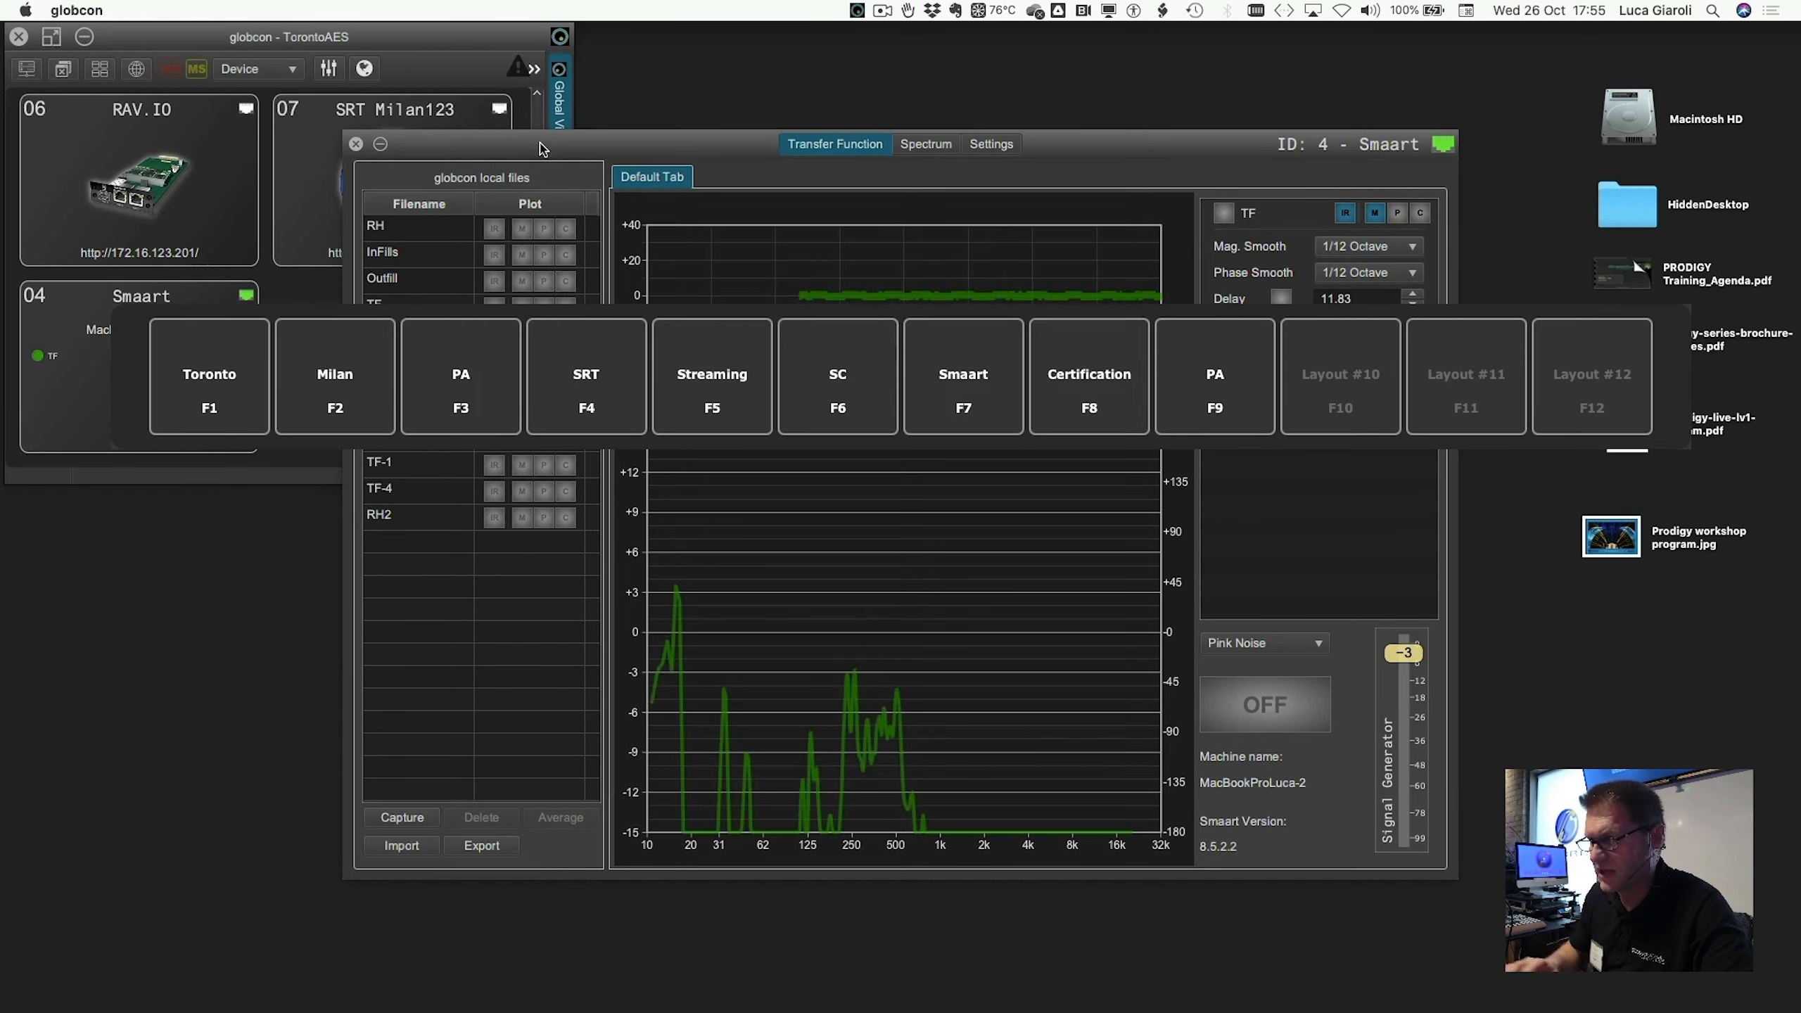
{"action": "left_click", "coordinate": [947, 371]}
{"action": "key", "text": "Return"}
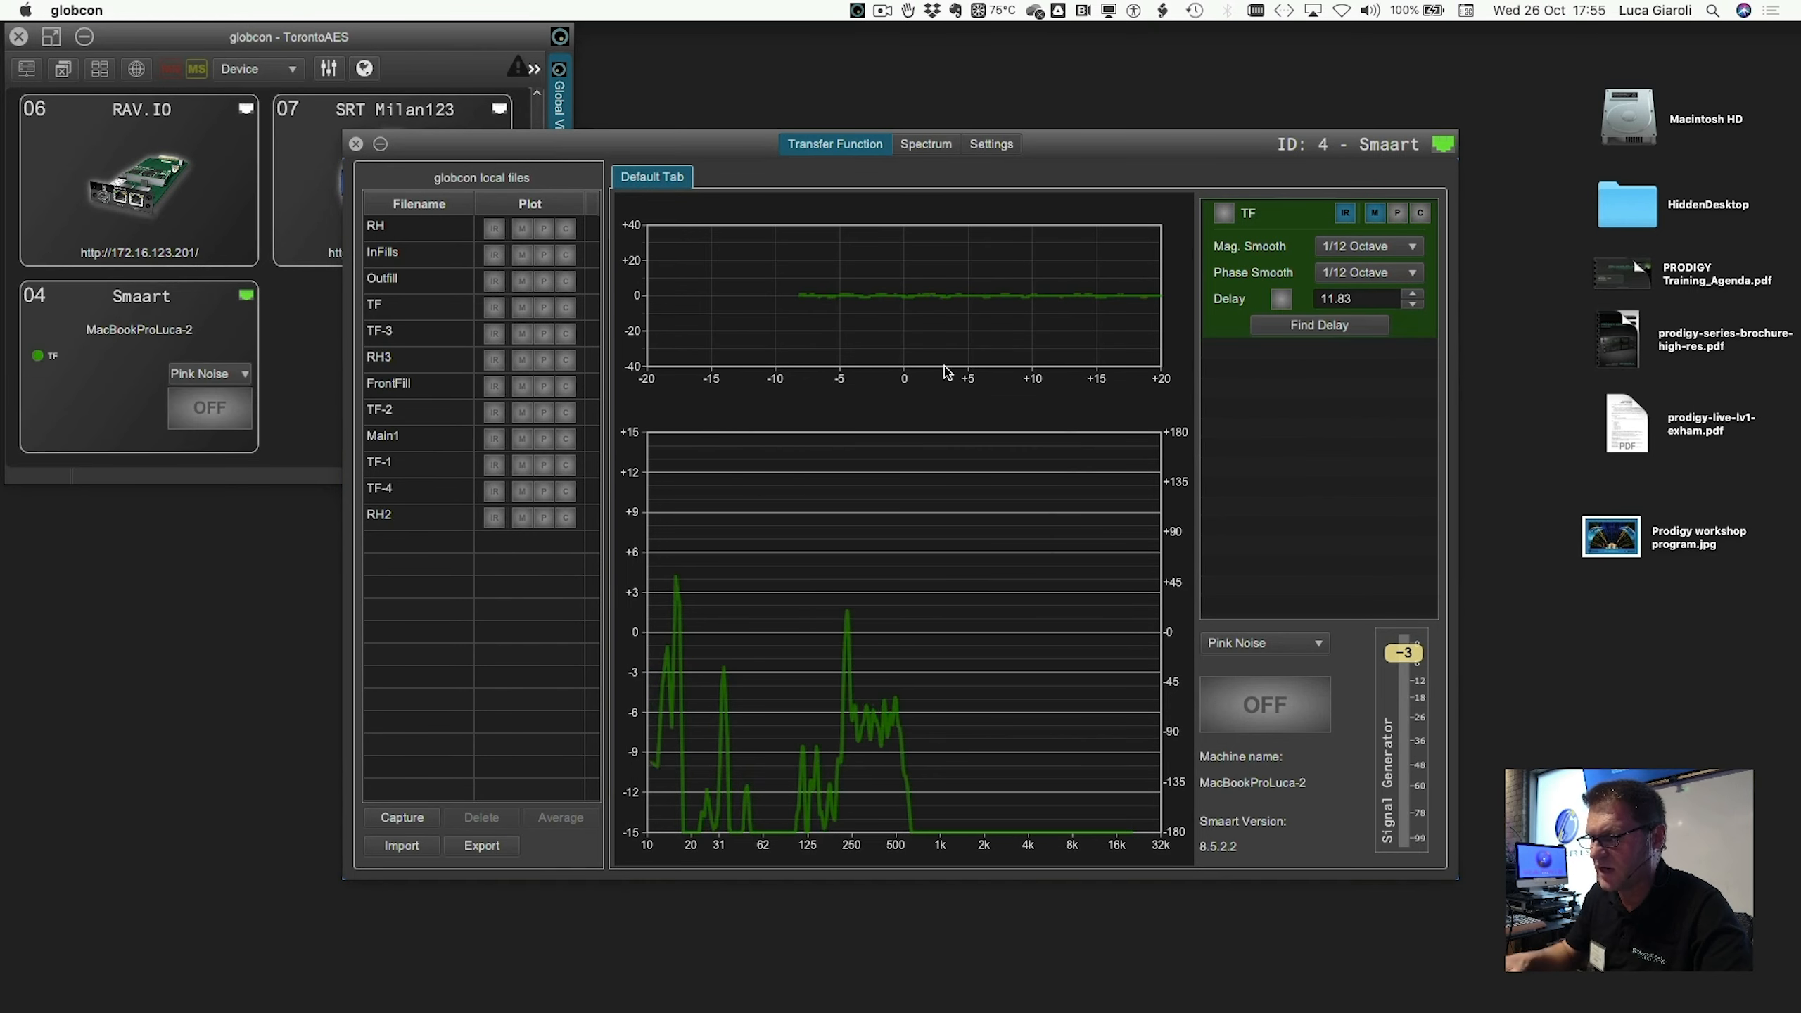
- Check the stored layouts by switching between the Smaart layout and the second PA layout
{"action": "key", "text": "space"}
{"action": "left_click", "coordinate": [930, 370]}
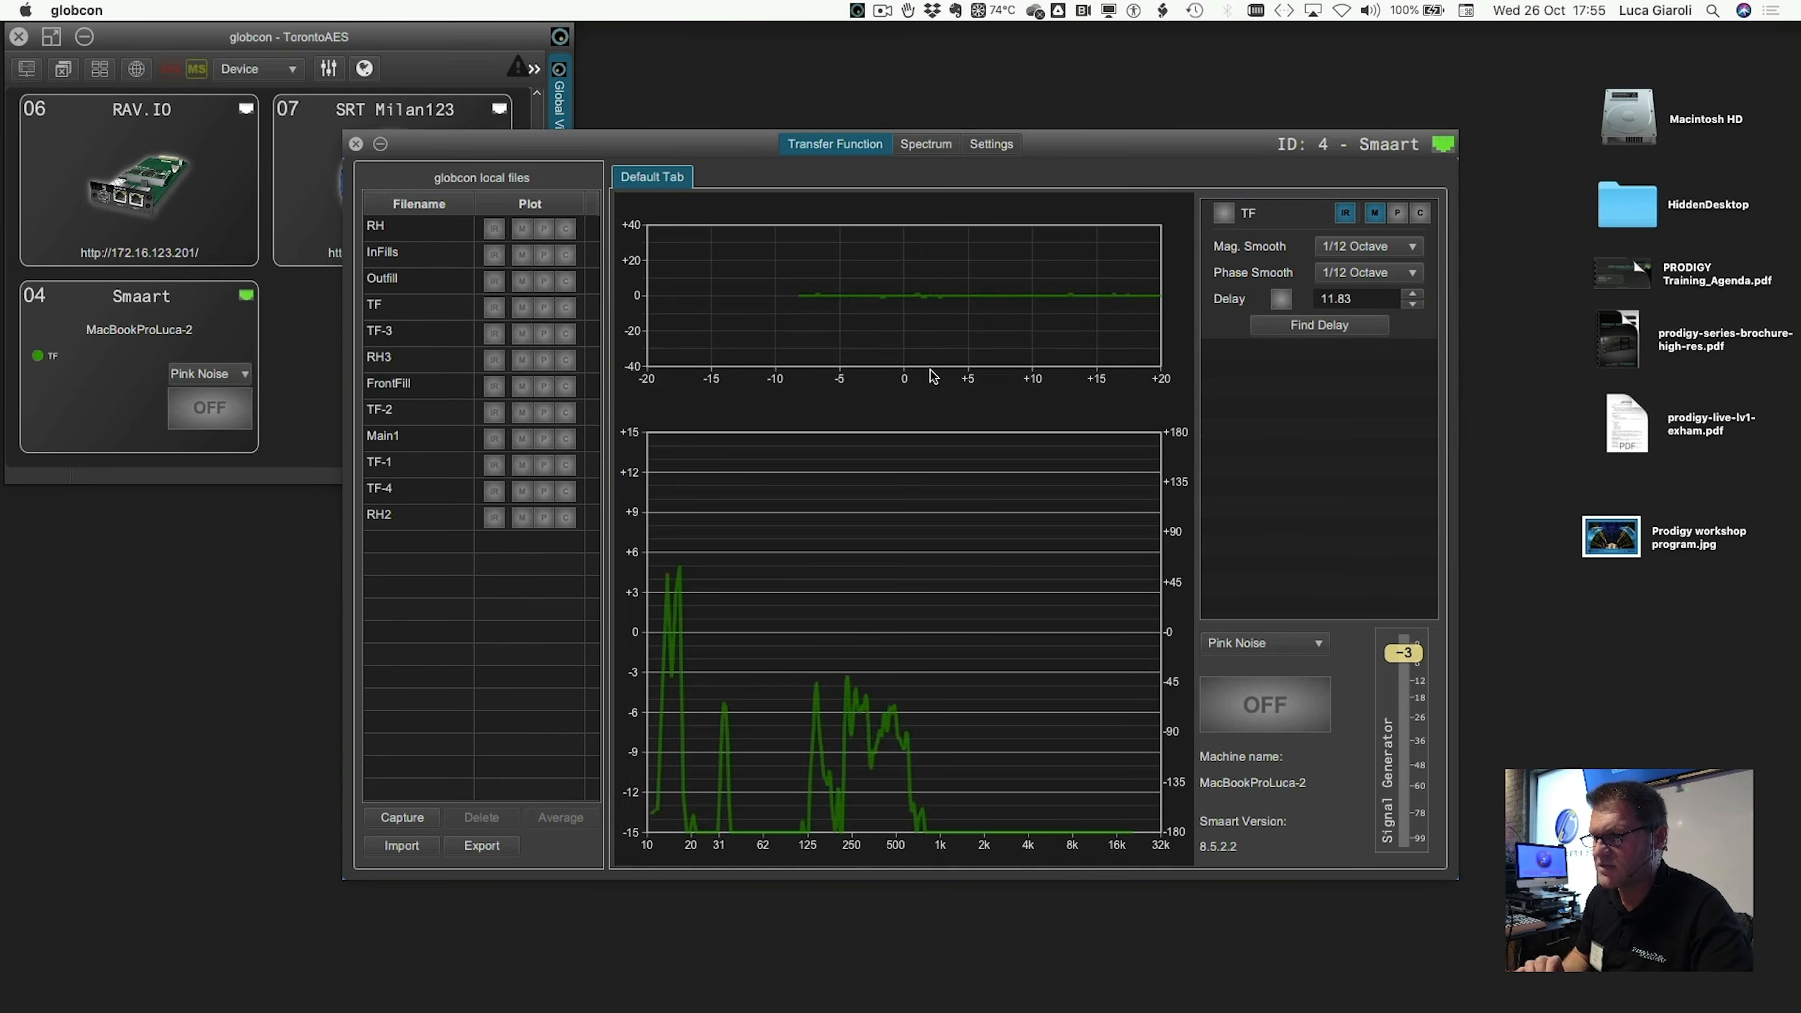
{"action": "key", "text": "space"}
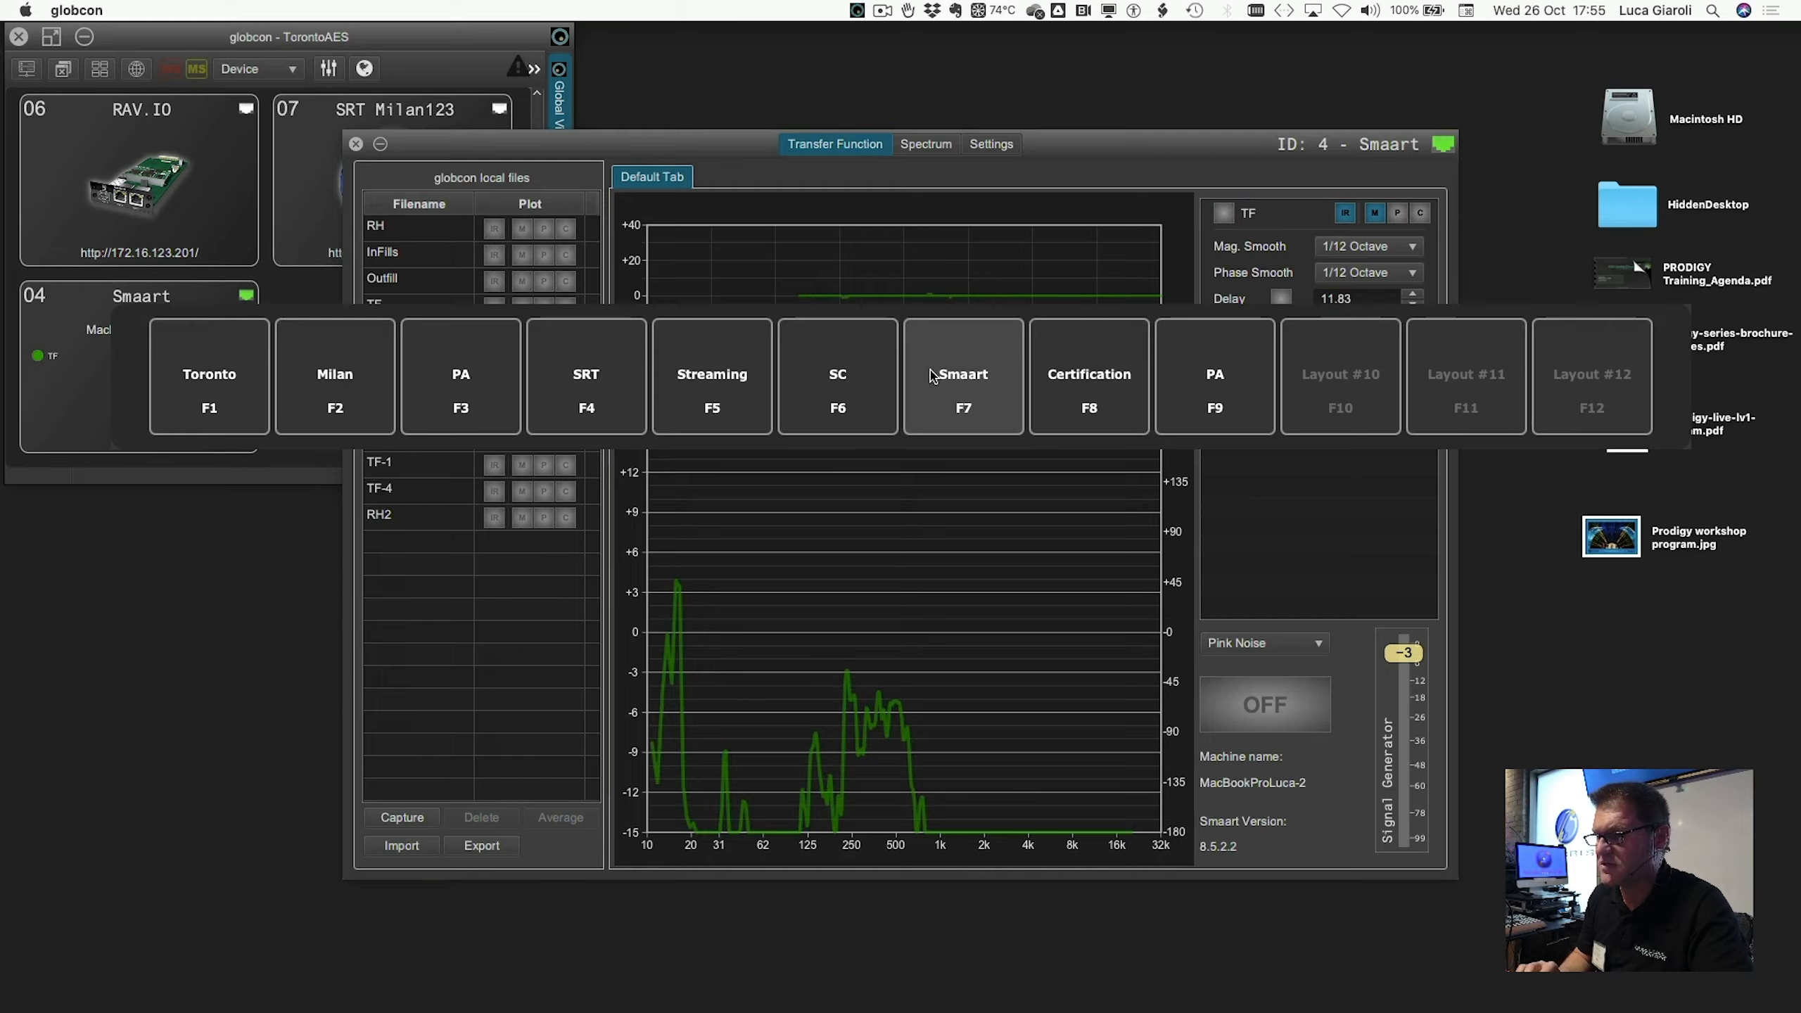
{"action": "left_click", "coordinate": [1191, 382]}
{"action": "key", "text": "space"}
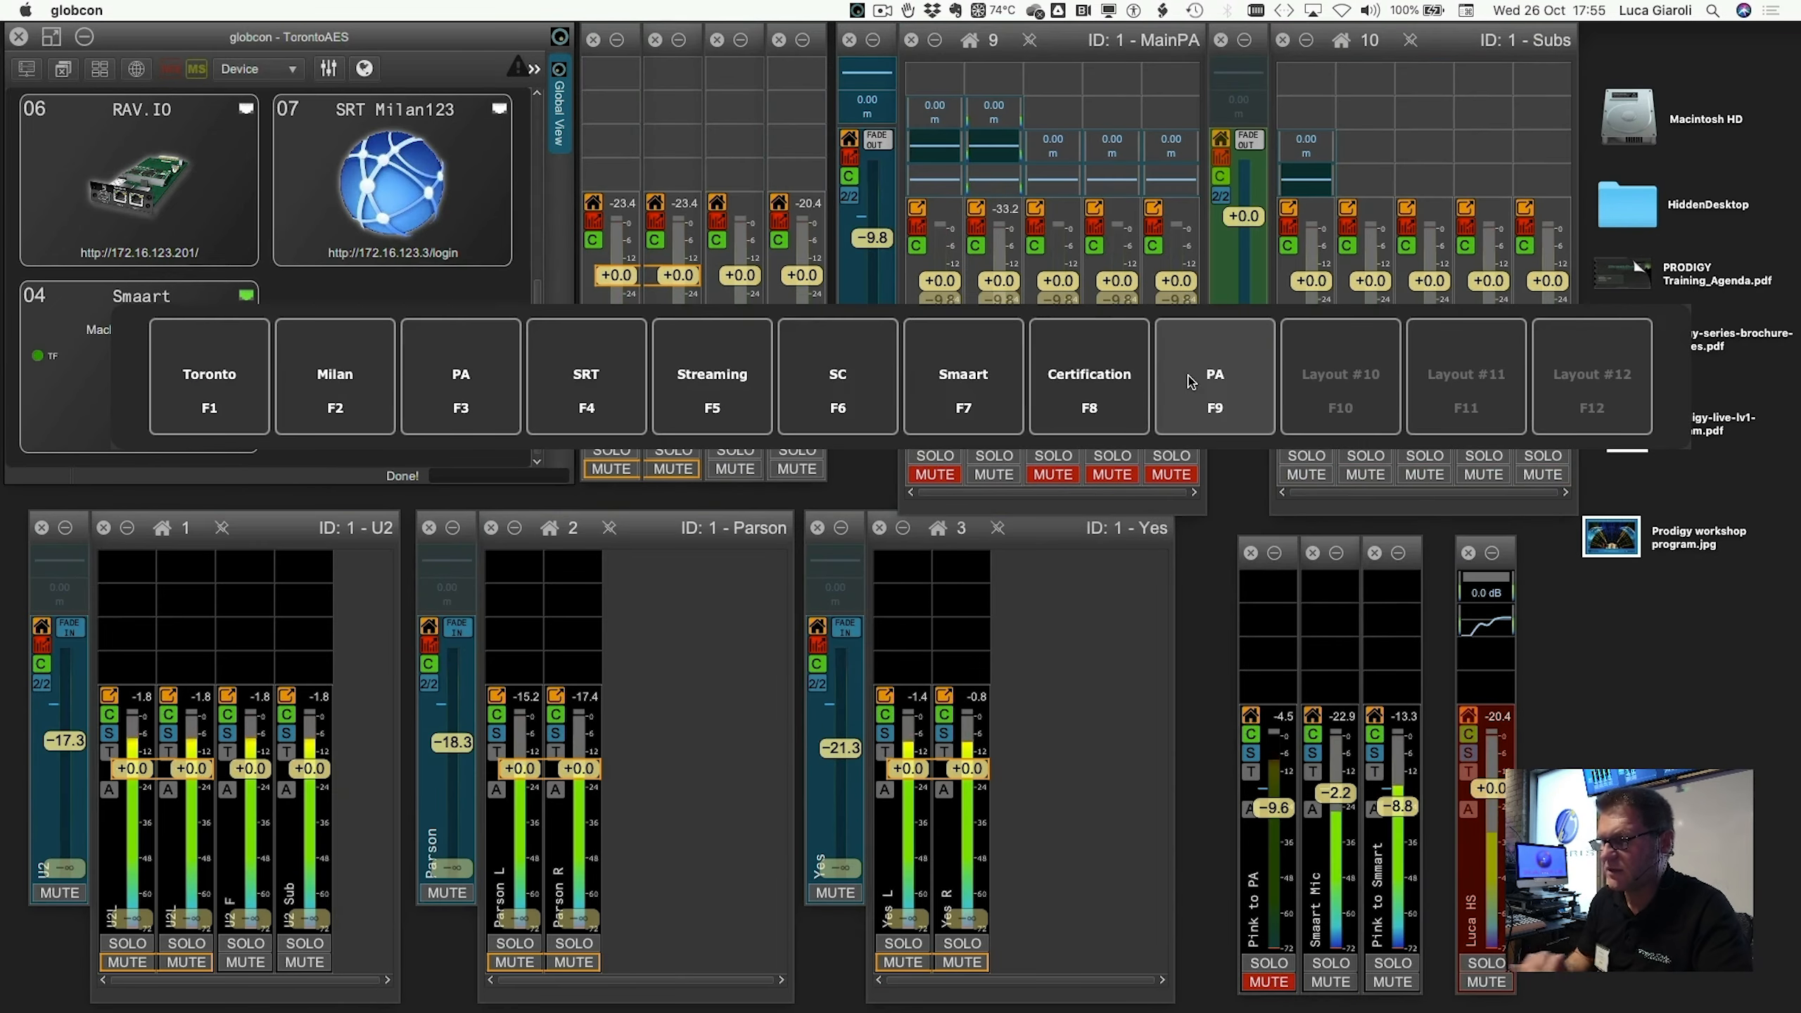
{"action": "left_click", "coordinate": [978, 392]}
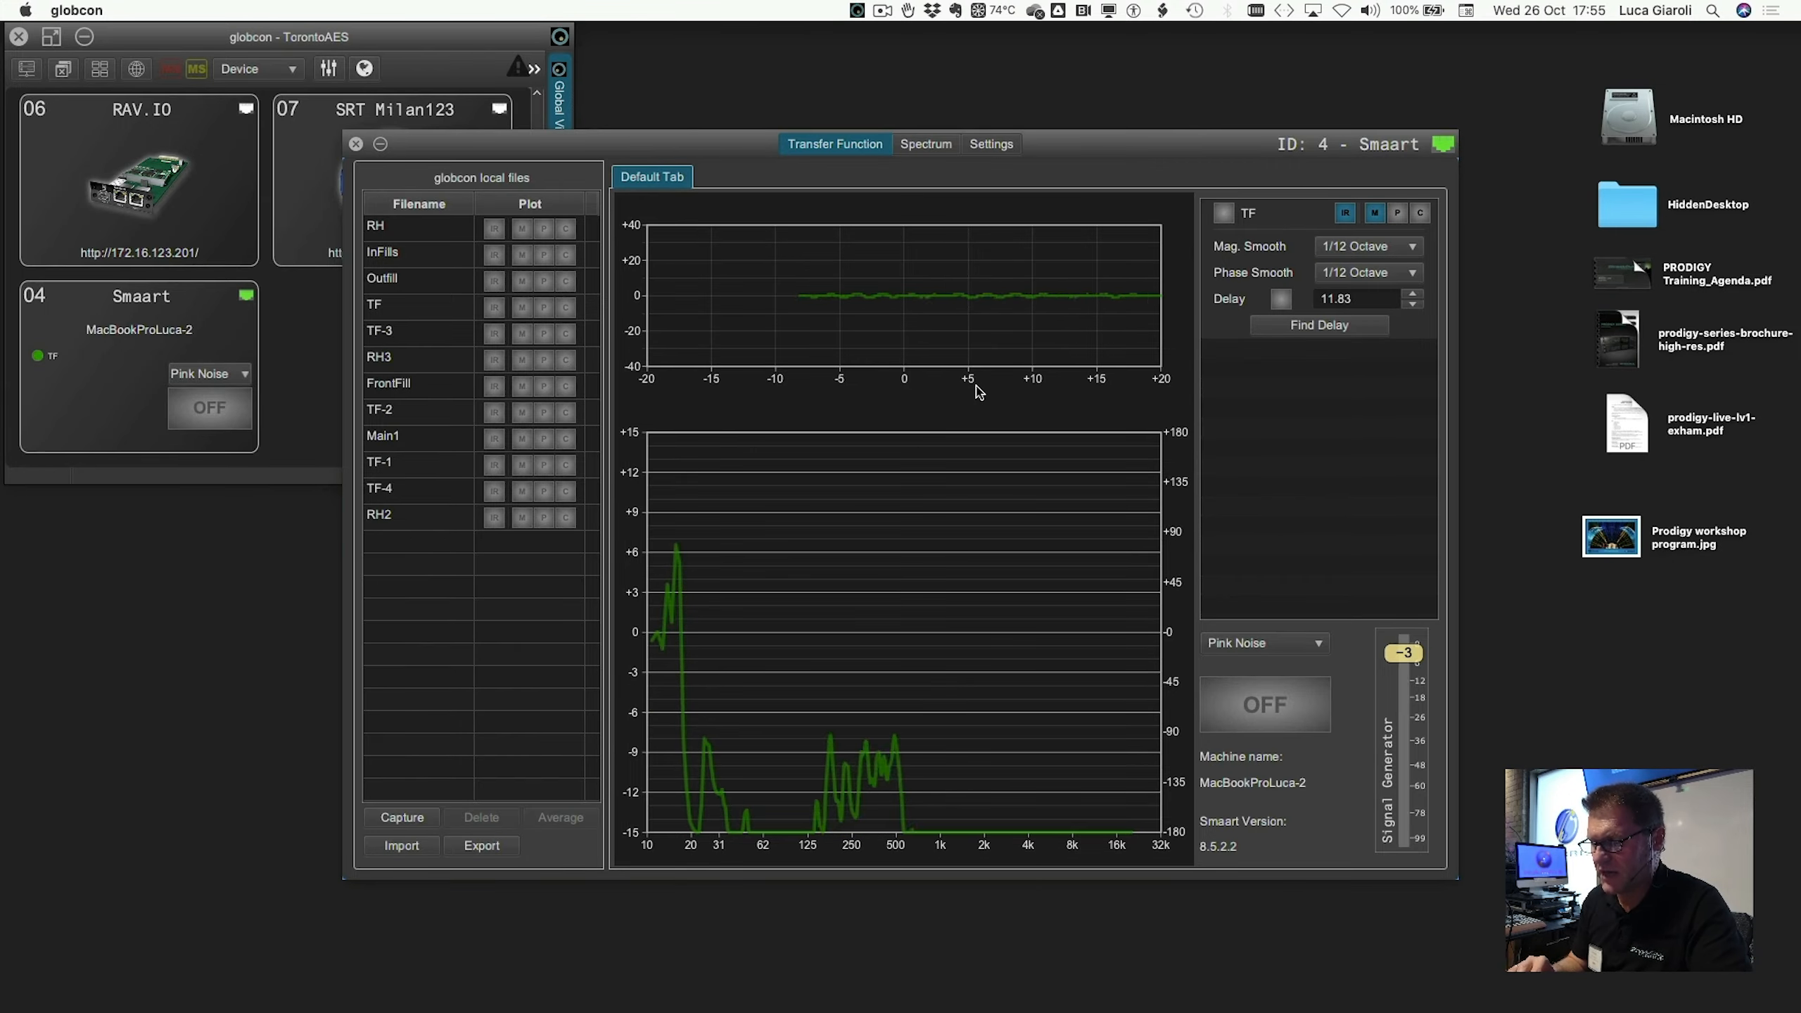
- Recall the second PA layout and unmute the Pink to PA channel
{"action": "left_click", "coordinate": [1176, 387]}
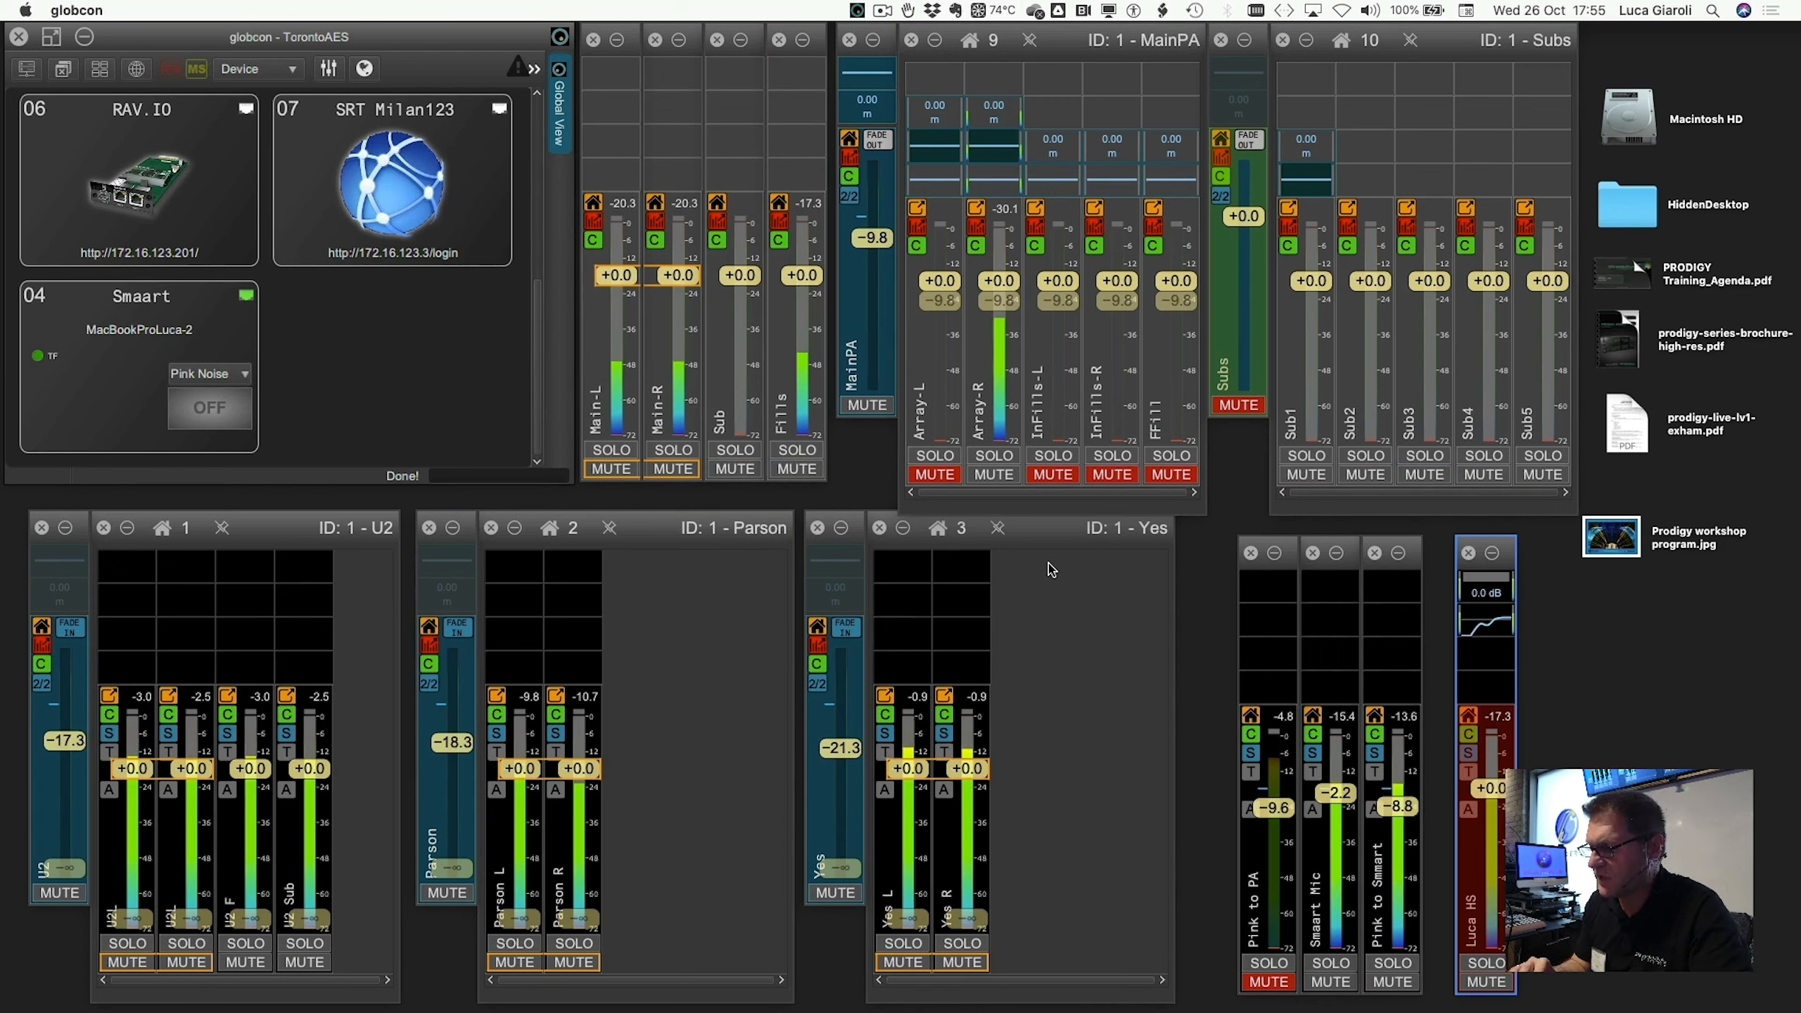
{"action": "left_click", "coordinate": [1267, 982]}
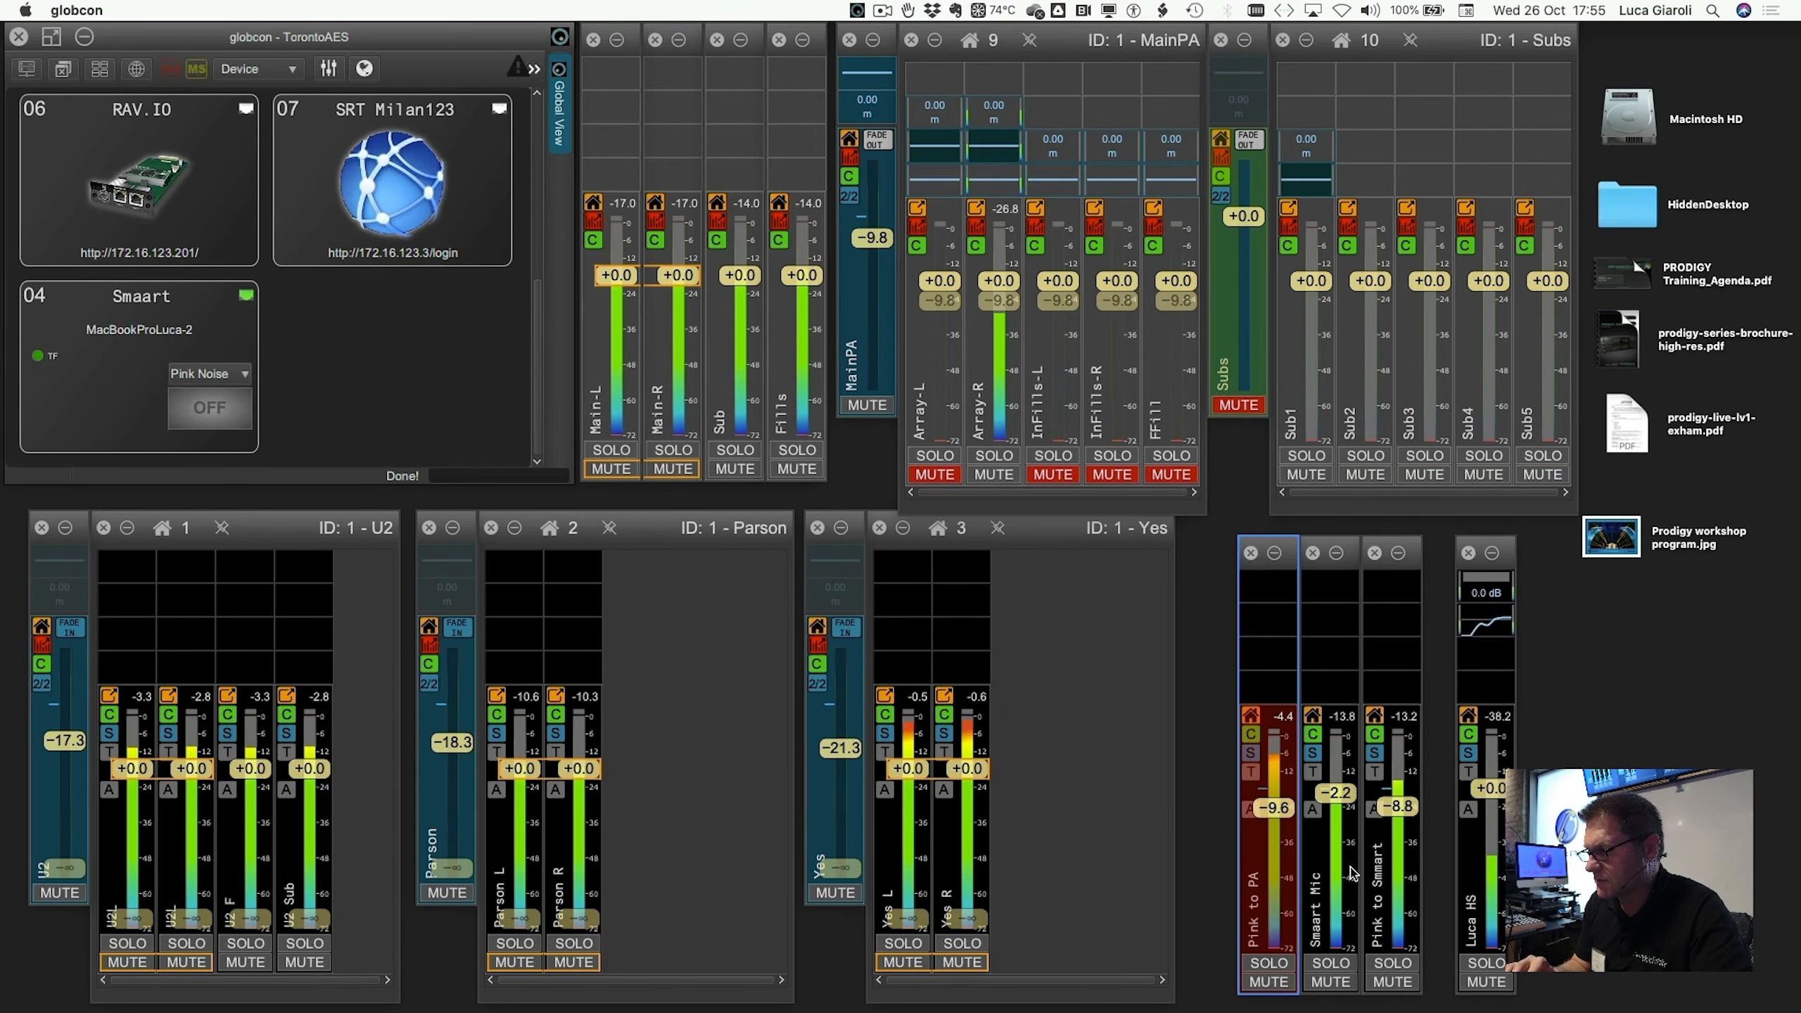
- Switch to Smaart, find the delay of the TF measurement and insert the measured delay
{"action": "key", "text": "ctrl+Right"}
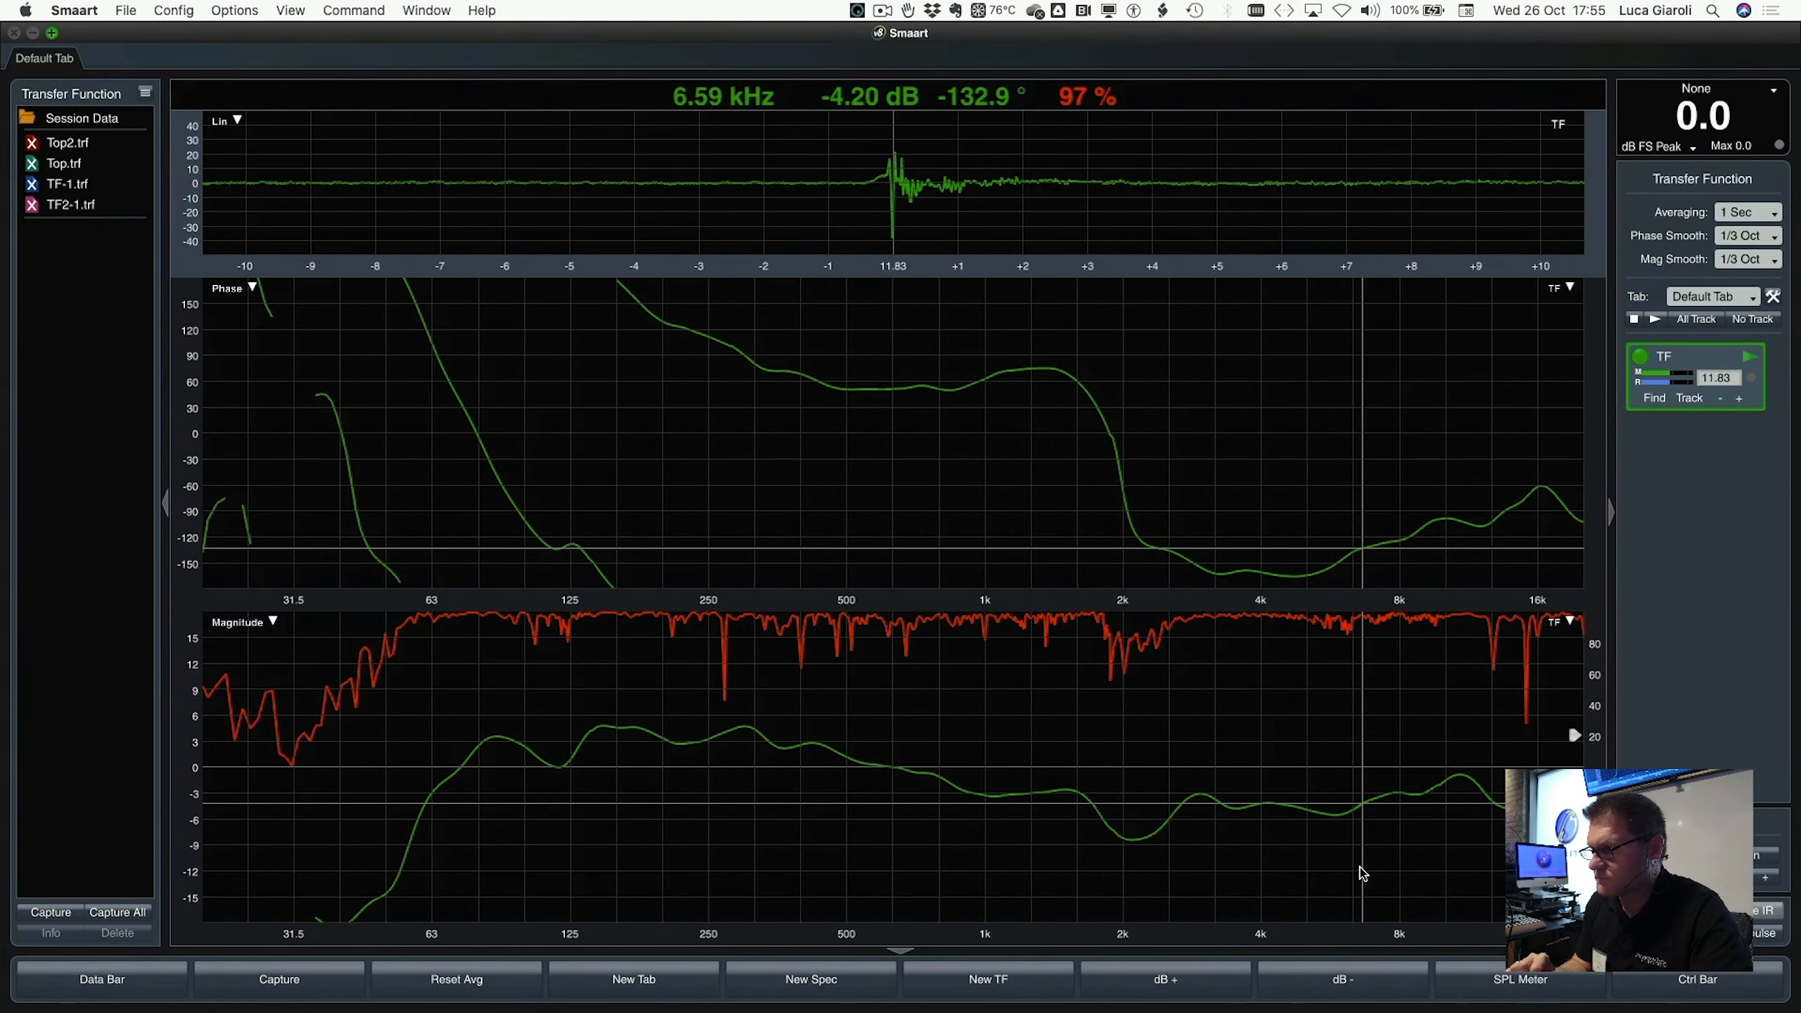
{"action": "left_click", "coordinate": [1652, 399]}
{"action": "left_click", "coordinate": [820, 594]}
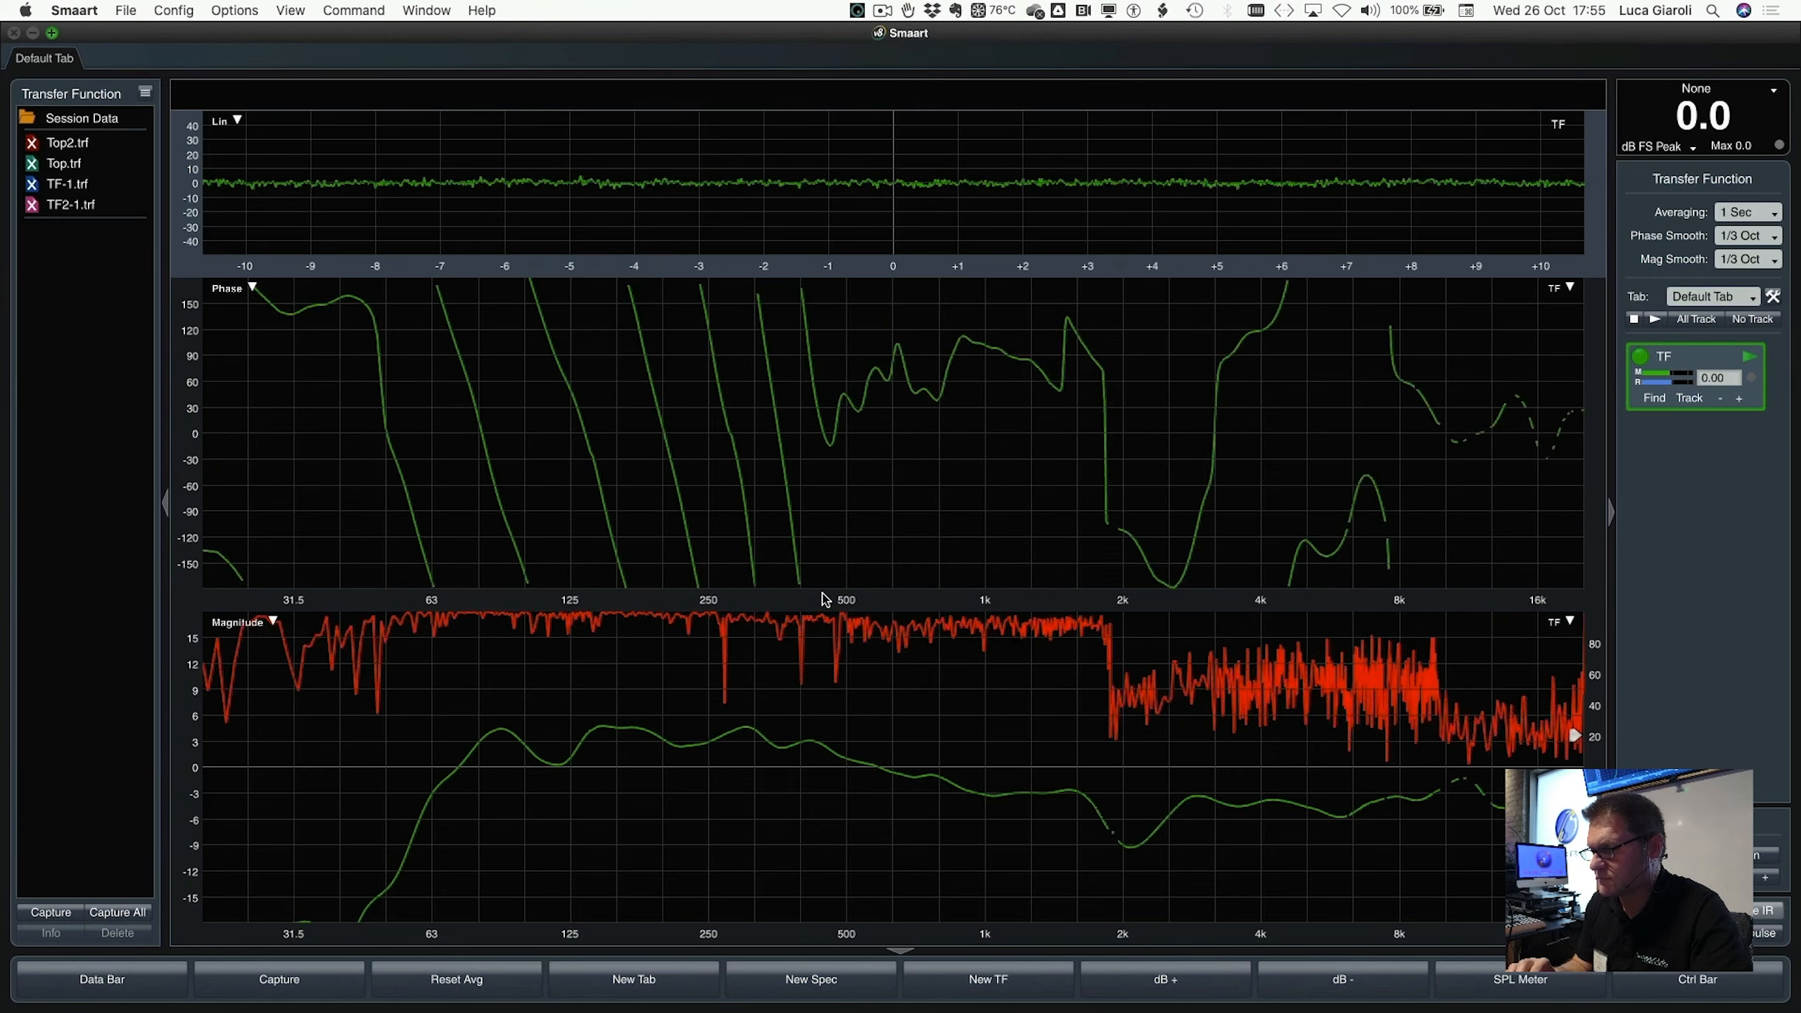
{"action": "left_click", "coordinate": [1653, 399]}
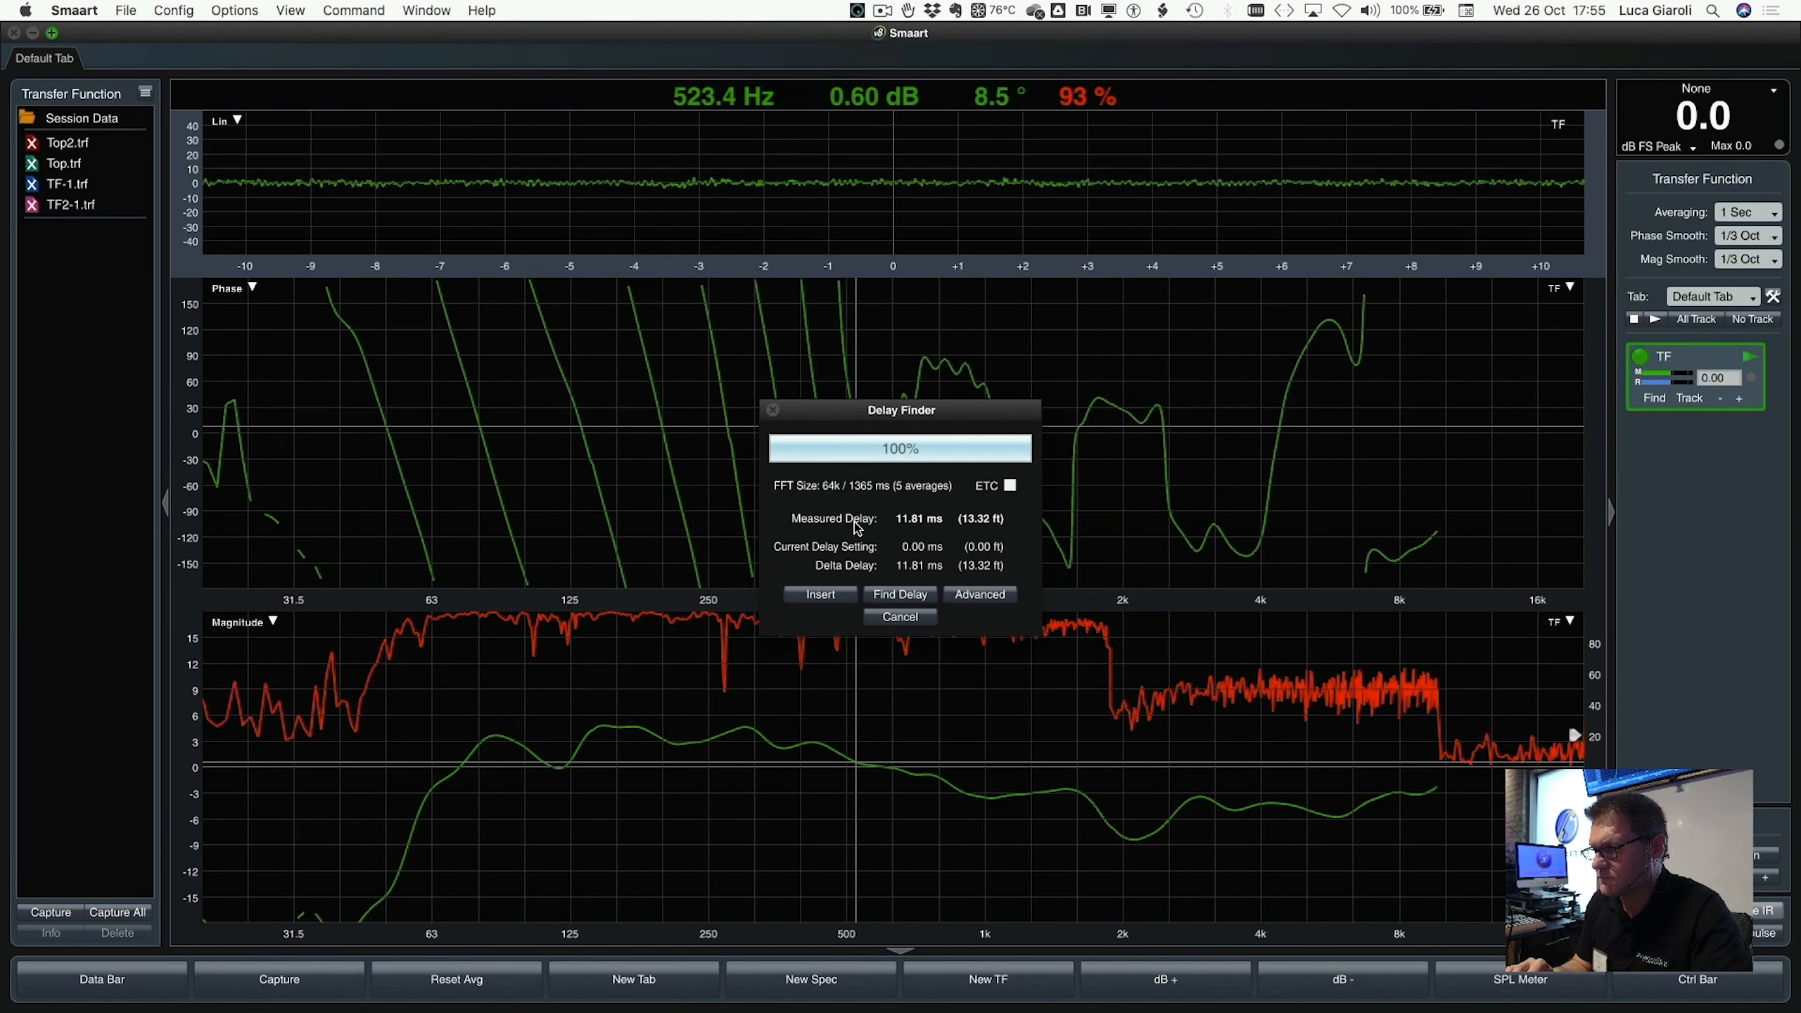
{"action": "left_click", "coordinate": [818, 596]}
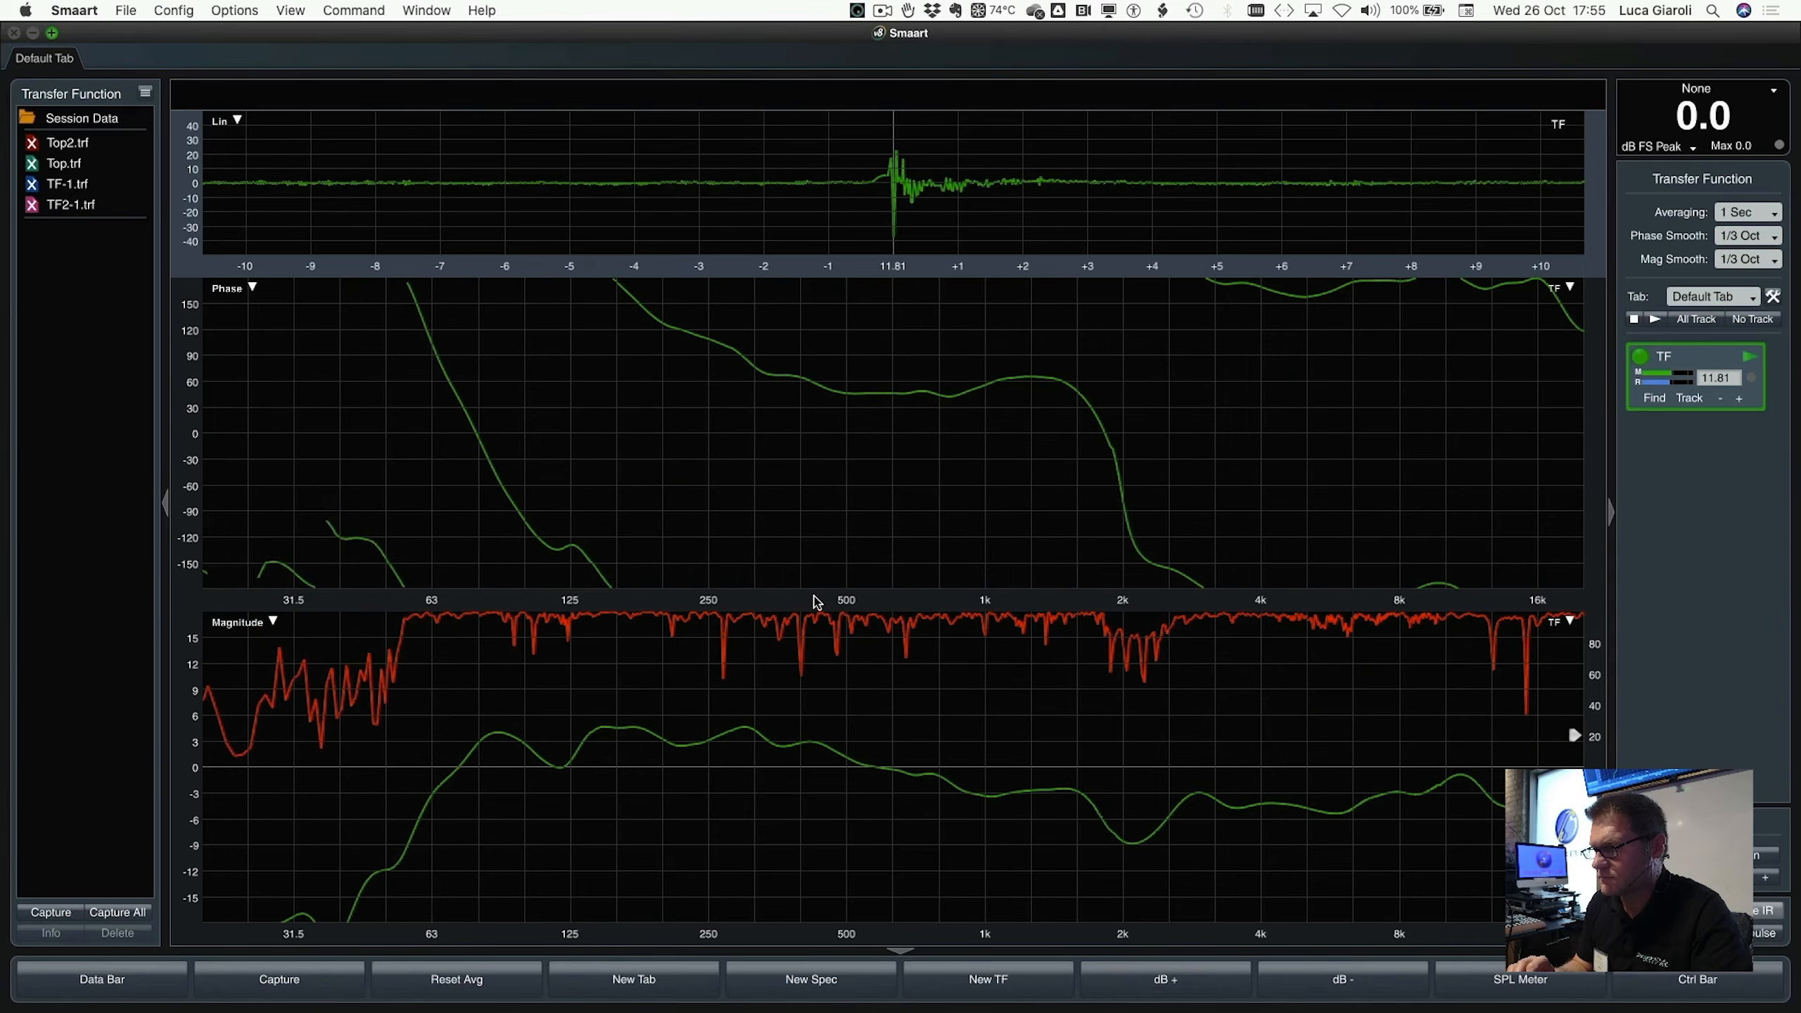
- Switch back to globcon, recall the Smaart layout and run Find Delay on the TF measurement
{"action": "key", "text": "ctrl+Left"}
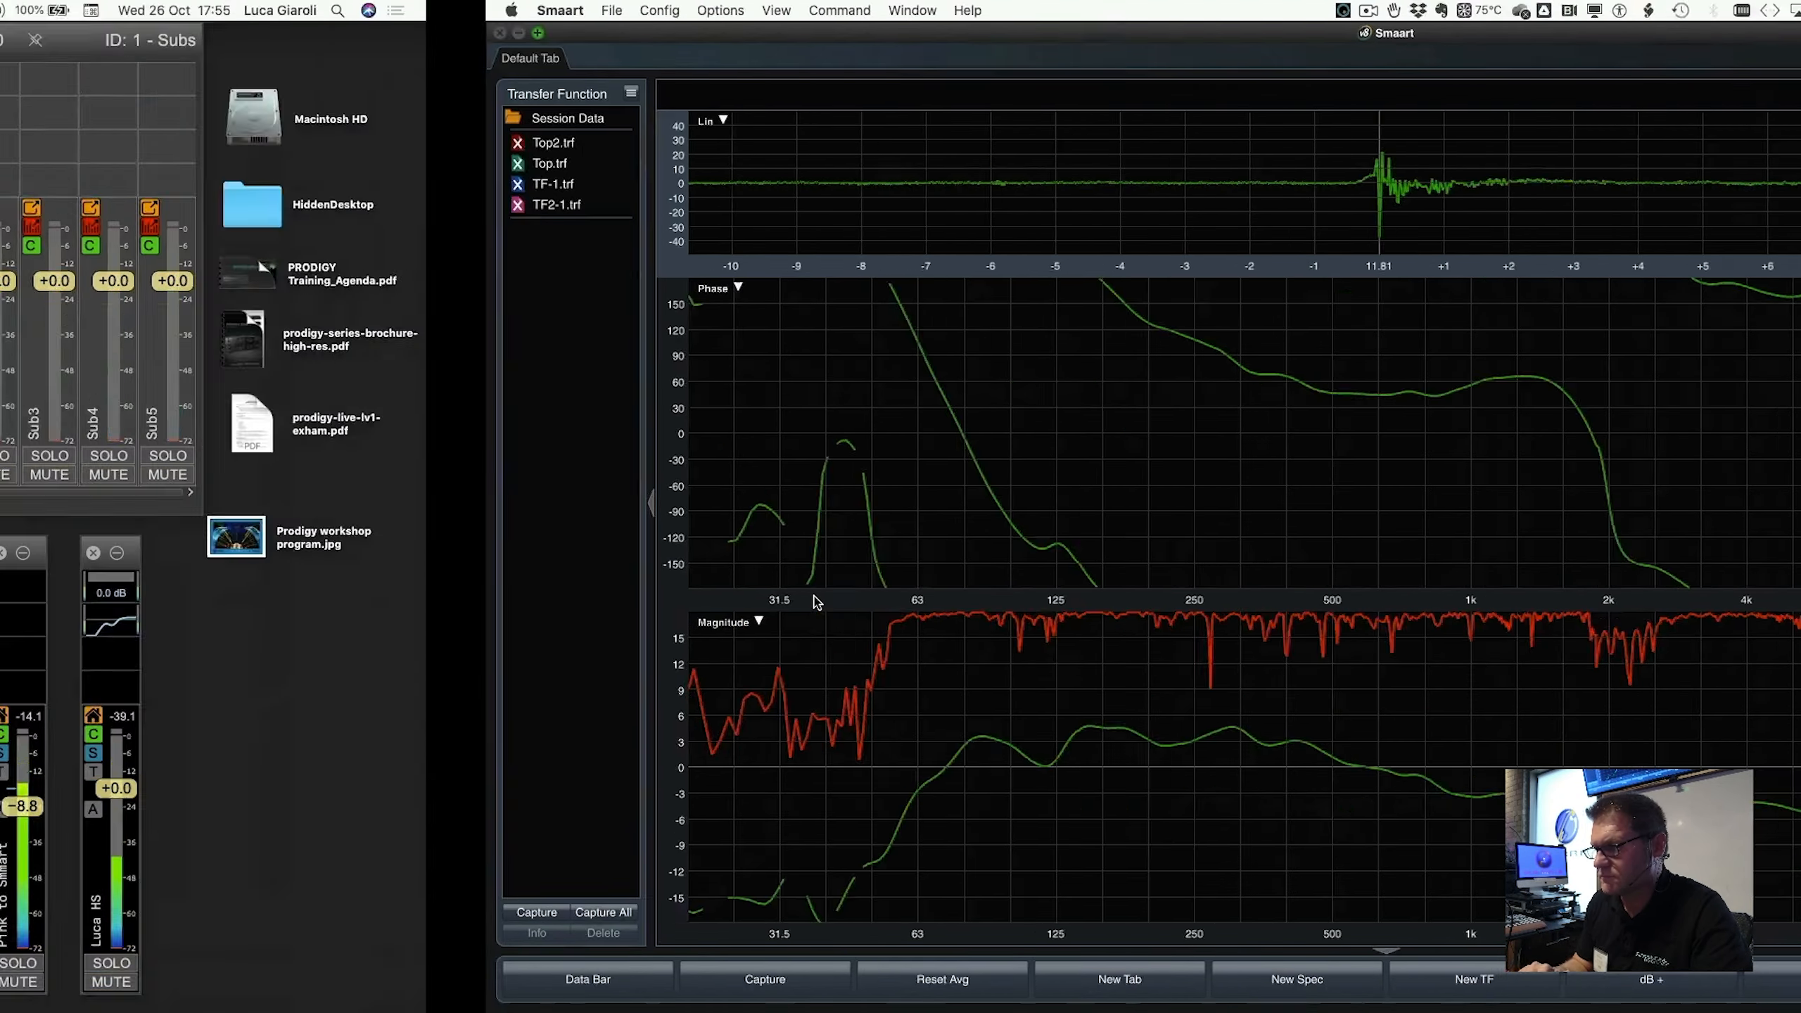
{"action": "key", "text": "space"}
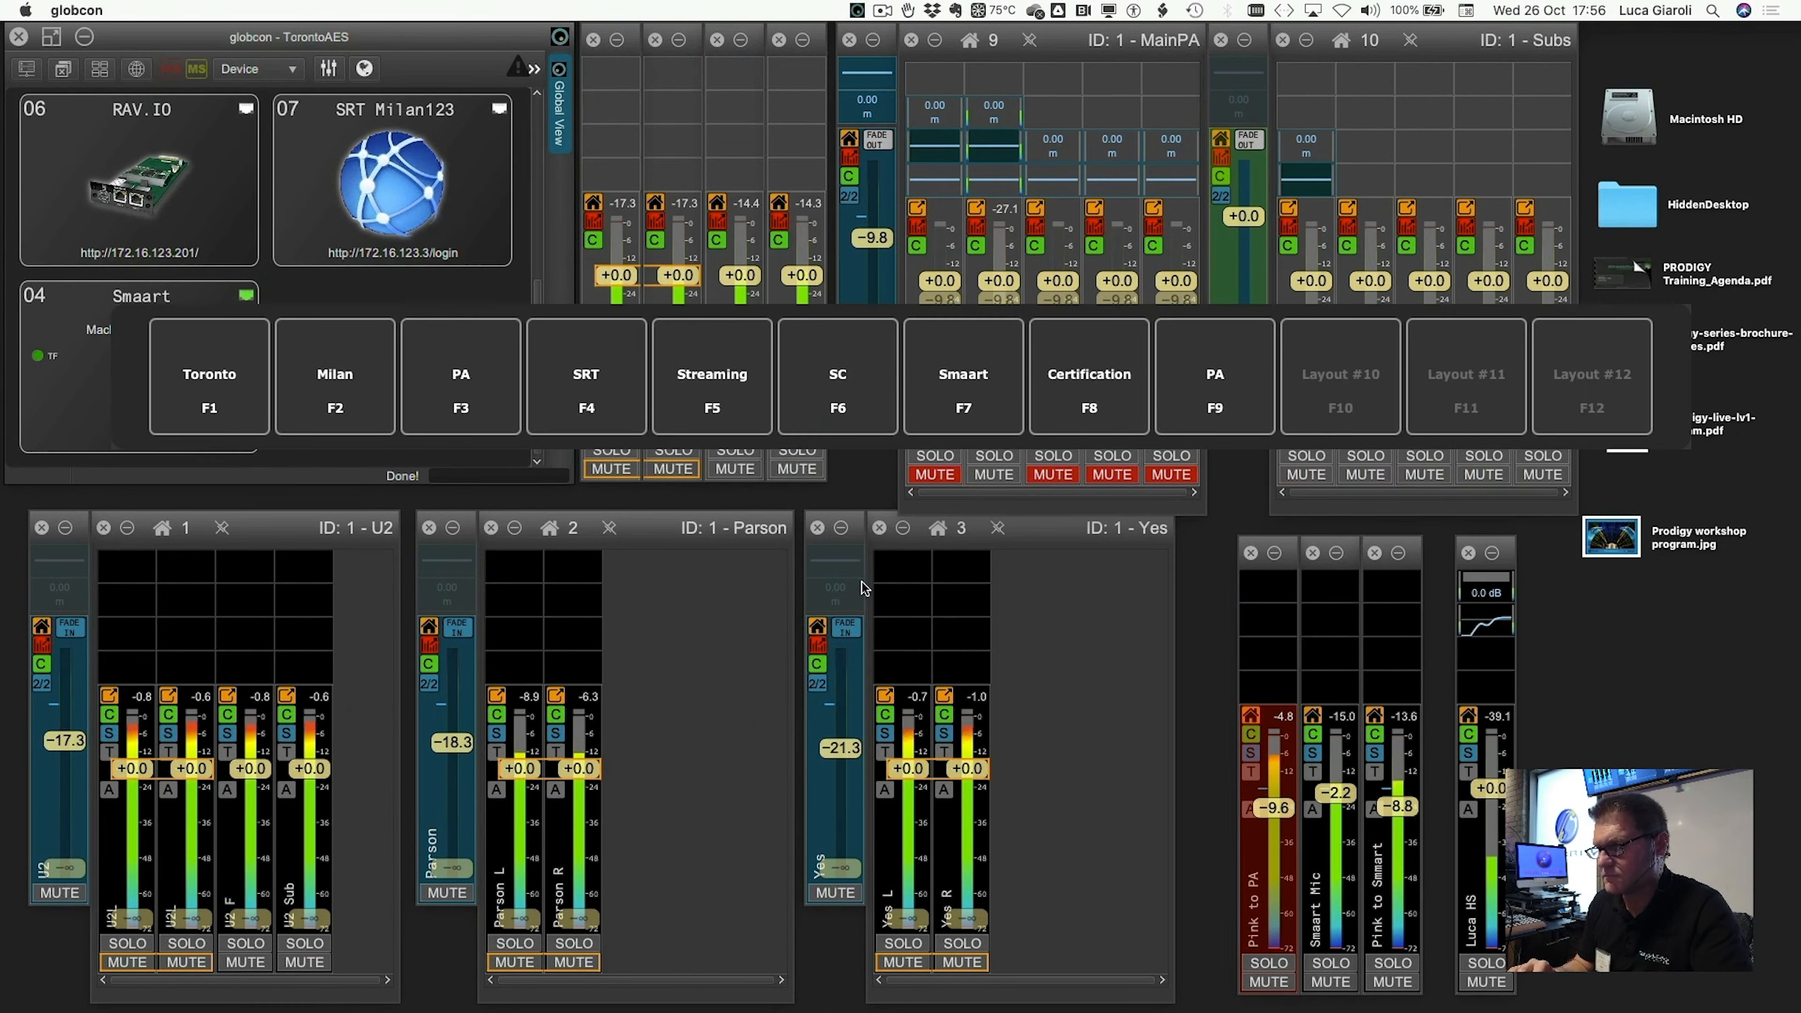
{"action": "left_click", "coordinate": [987, 362]}
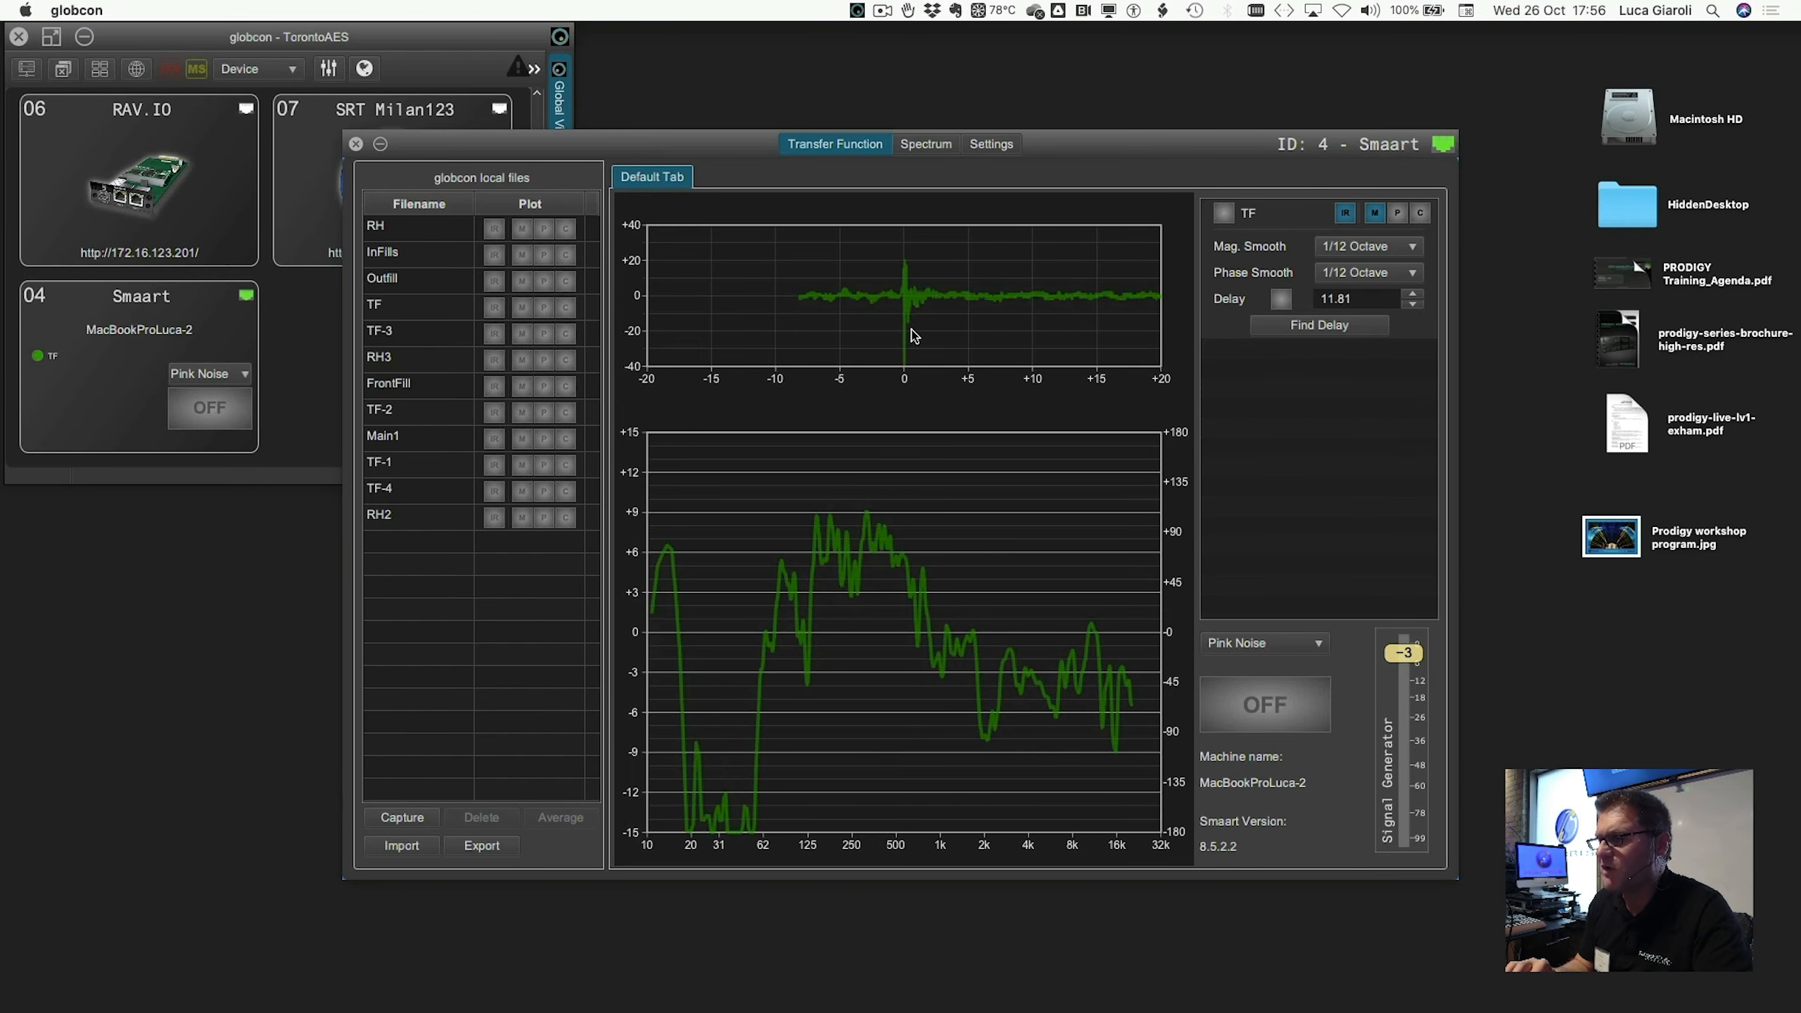
{"action": "left_click", "coordinate": [1322, 330]}
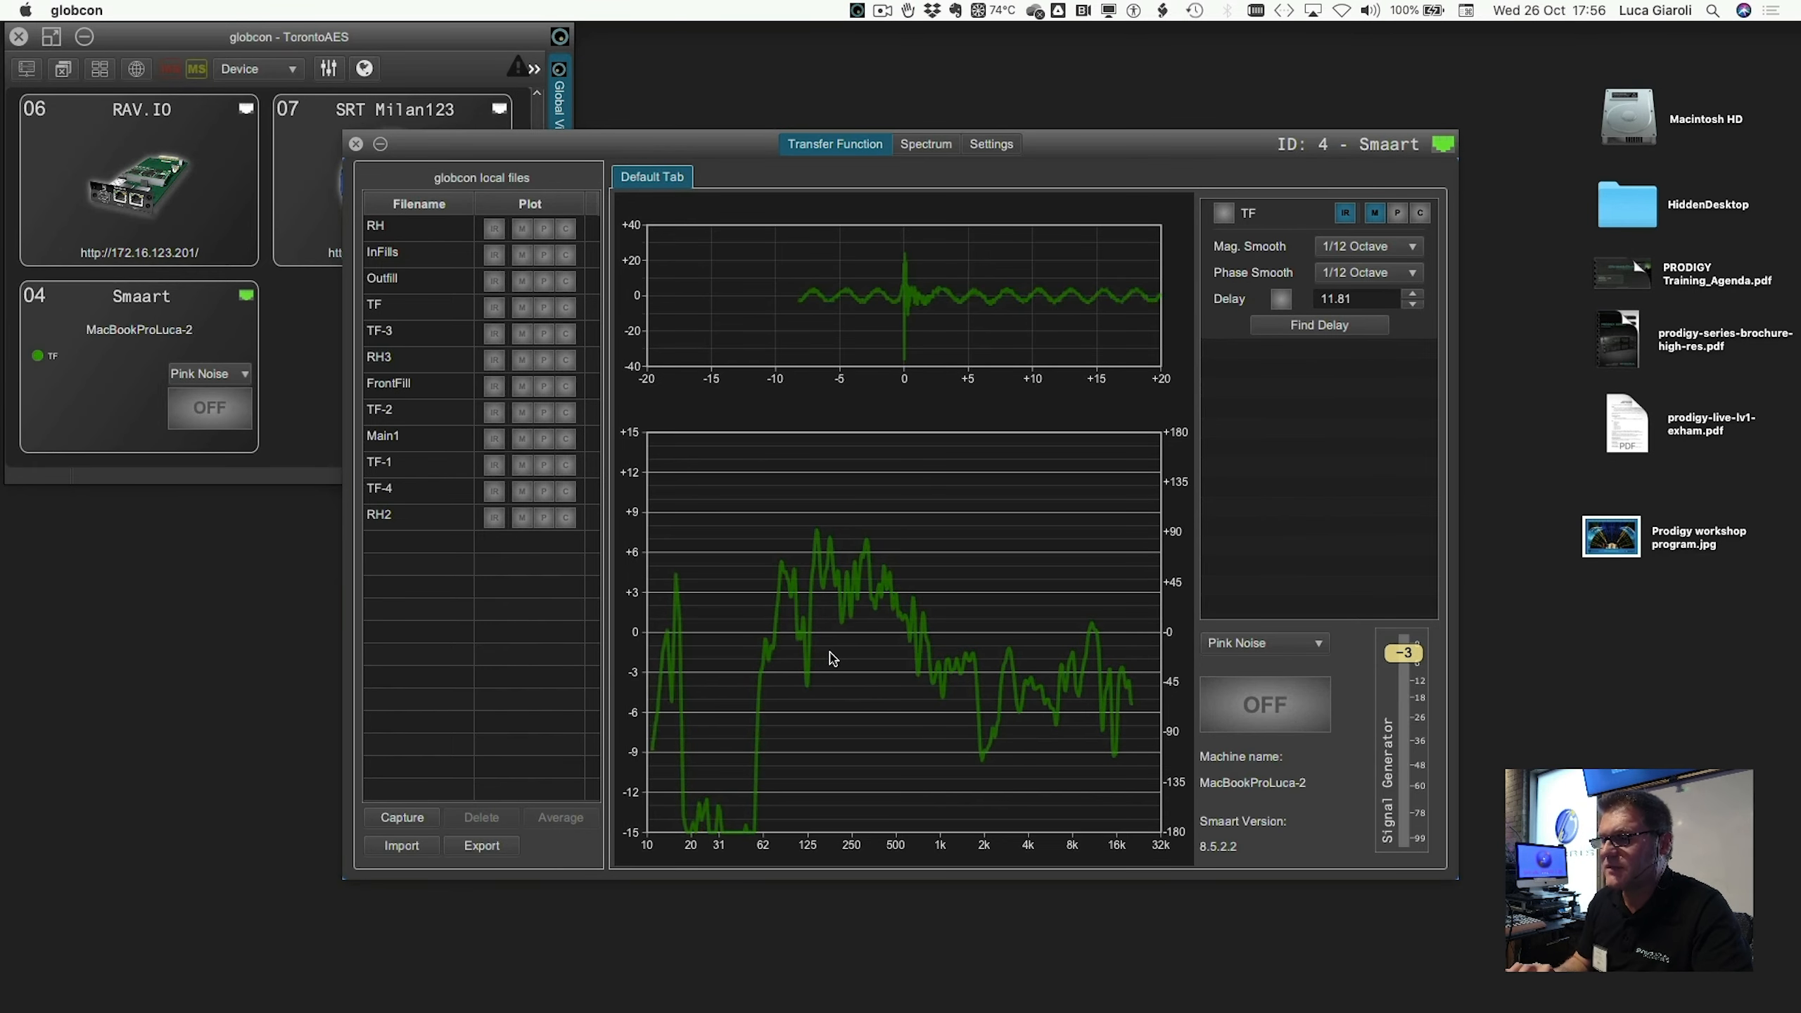
- Compare the live TF traces in Smaart with those in globcon's Smaart window
{"action": "key", "text": "ctrl+Right"}
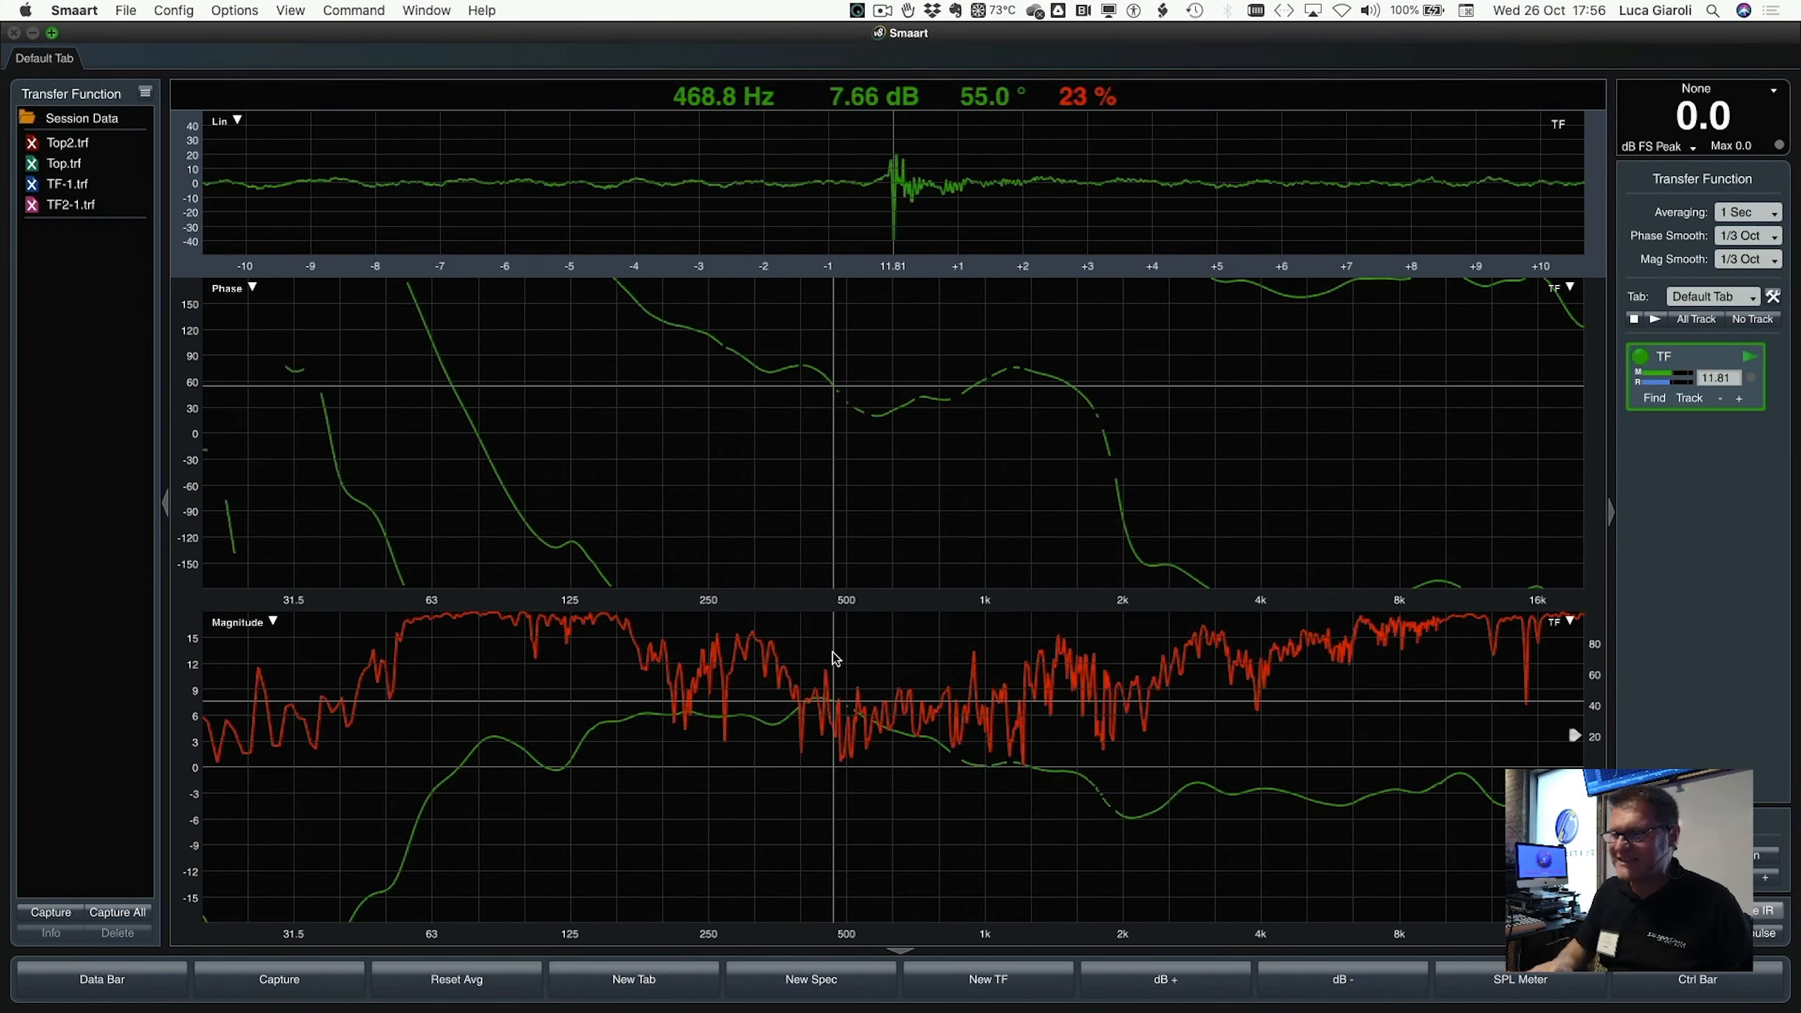
{"action": "key", "text": "ctrl+Left"}
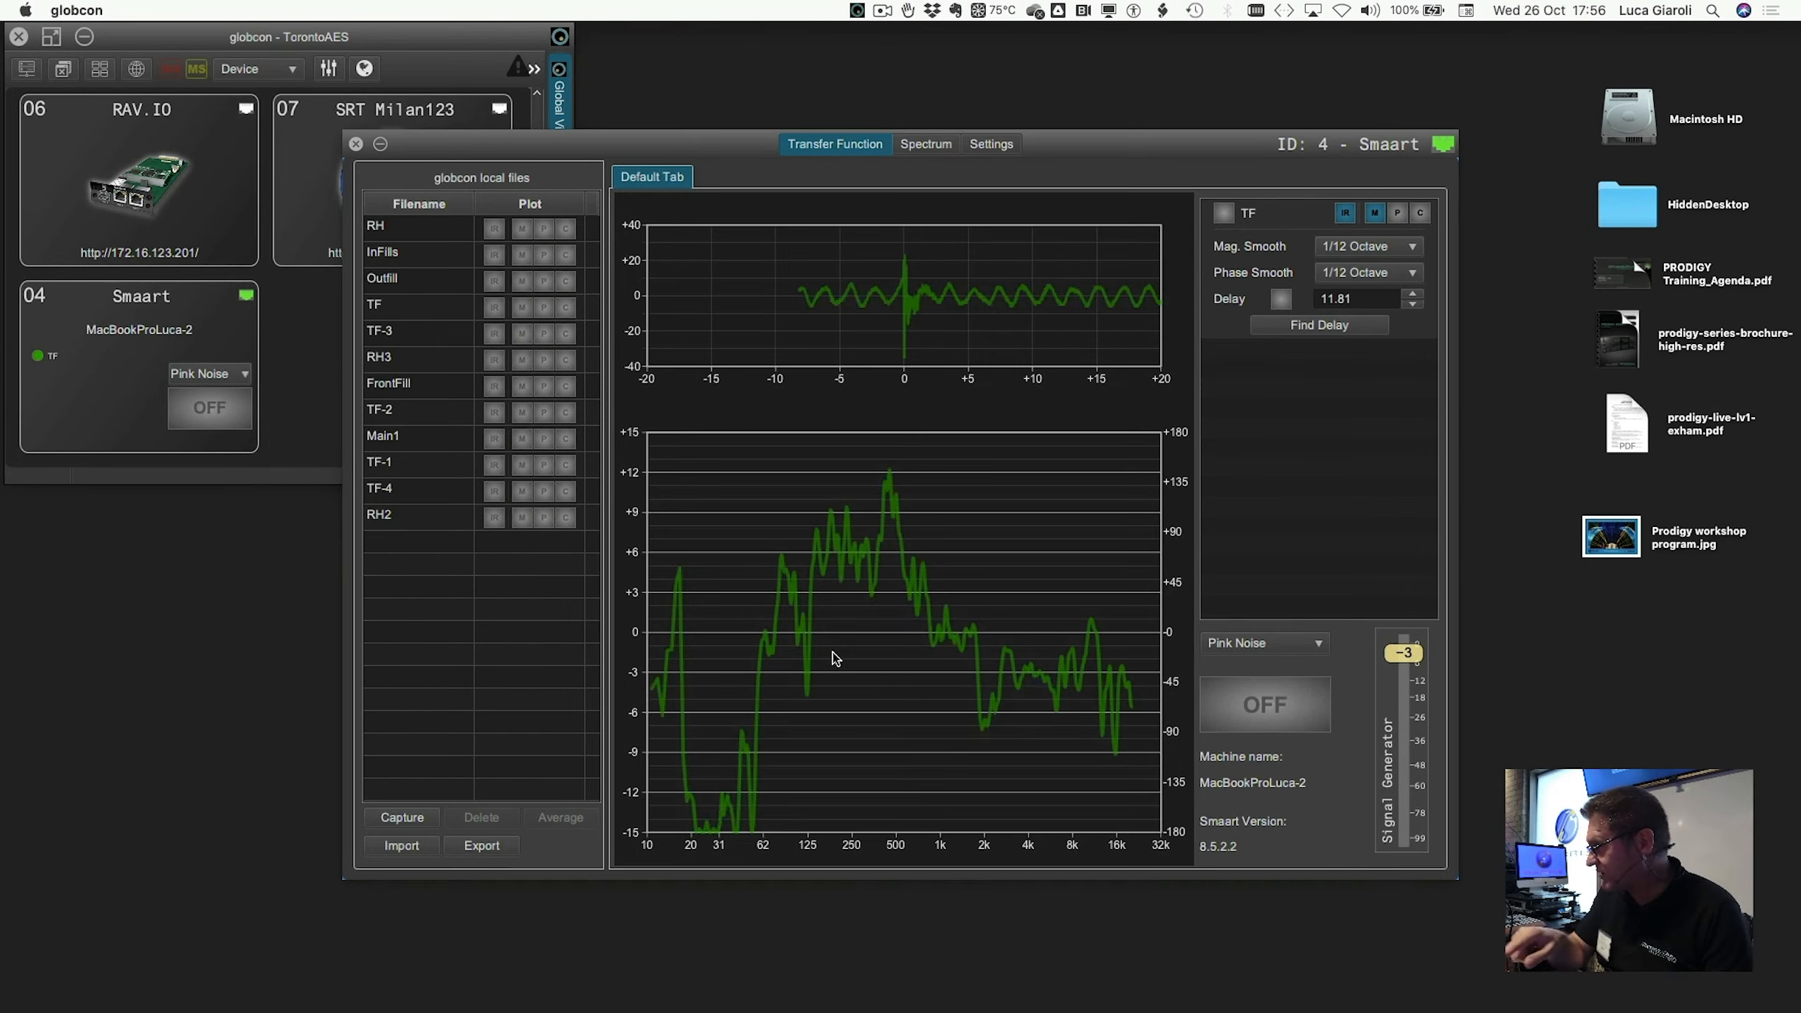
{"action": "key", "text": "ctrl+Right"}
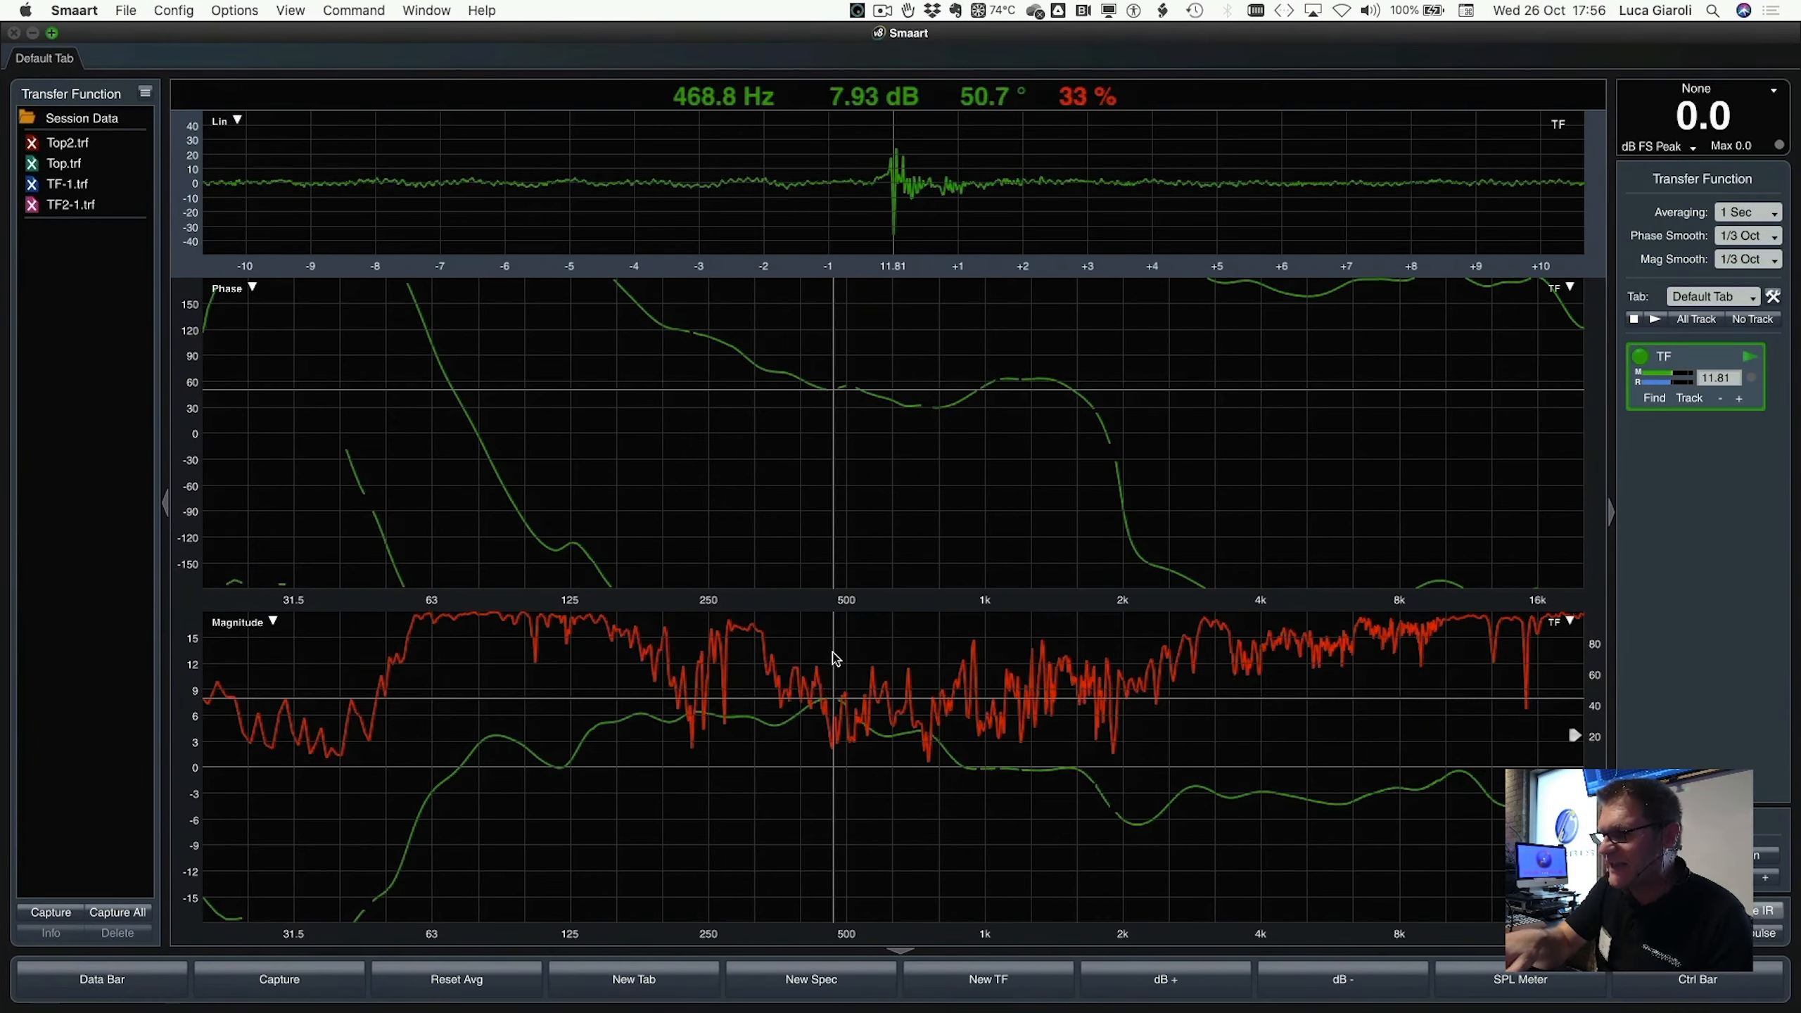
{"action": "key", "text": "ctrl+Left"}
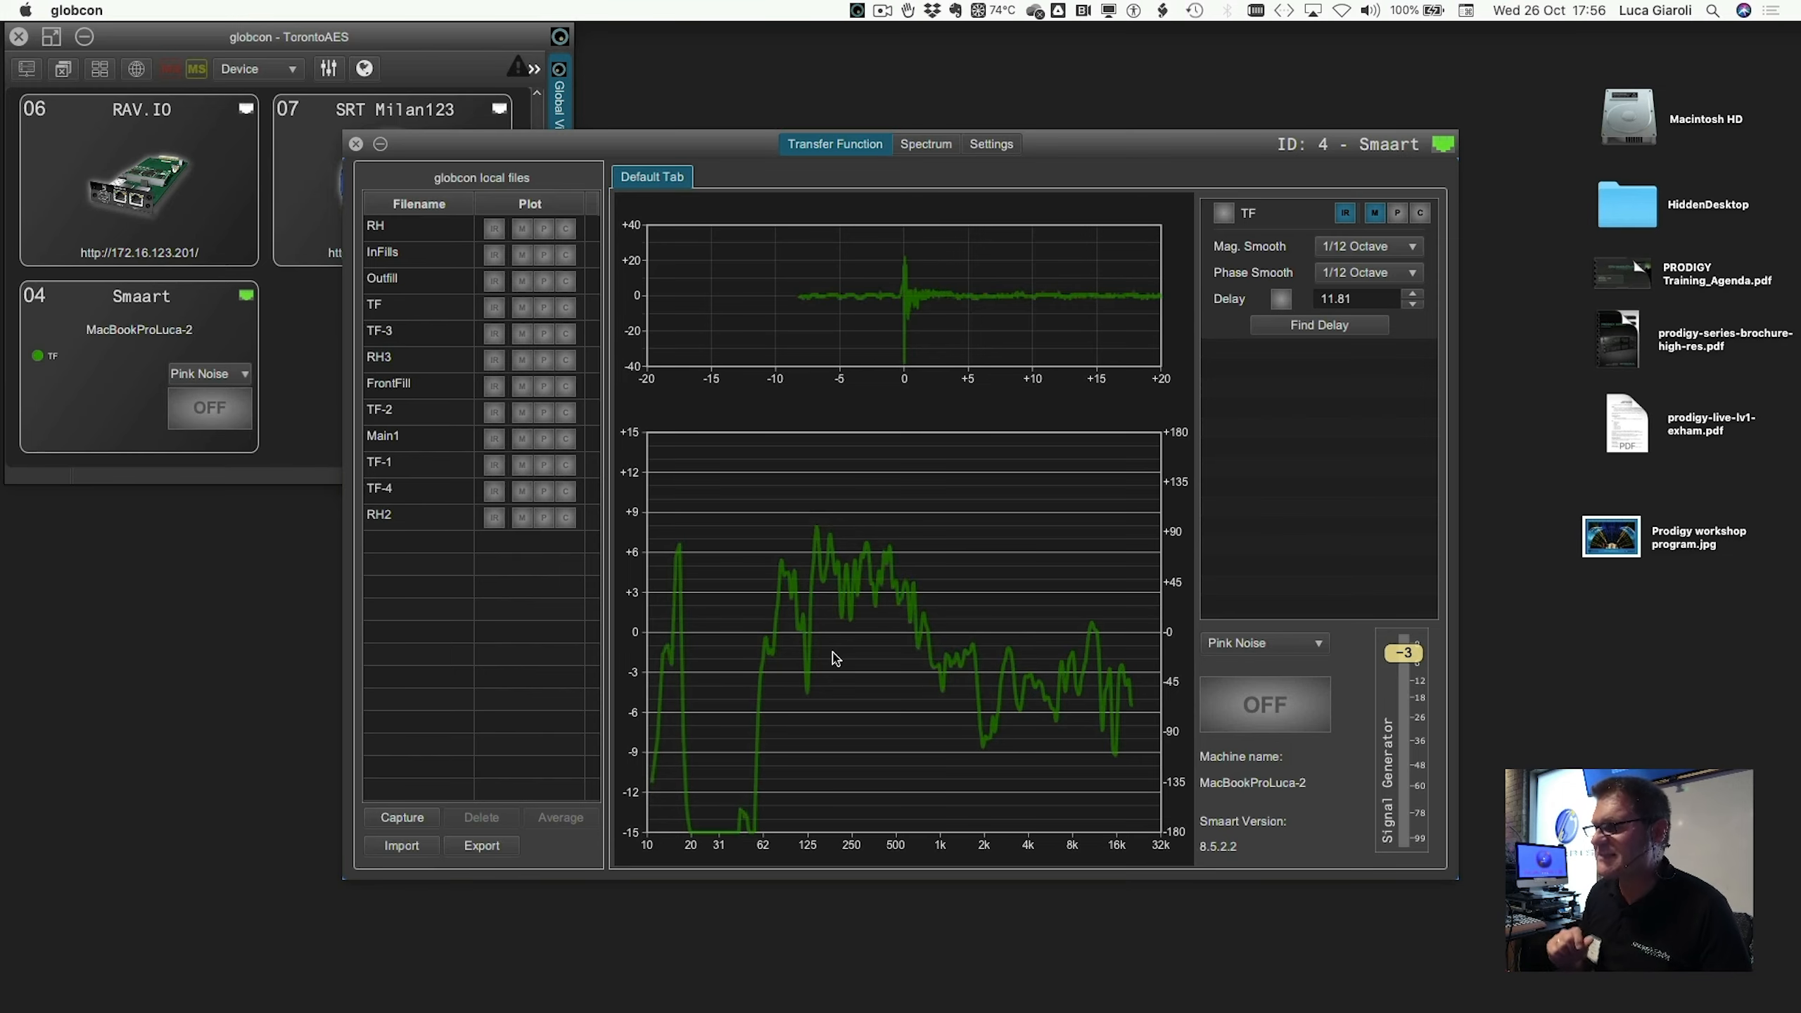
{"action": "key", "text": "ctrl+Left"}
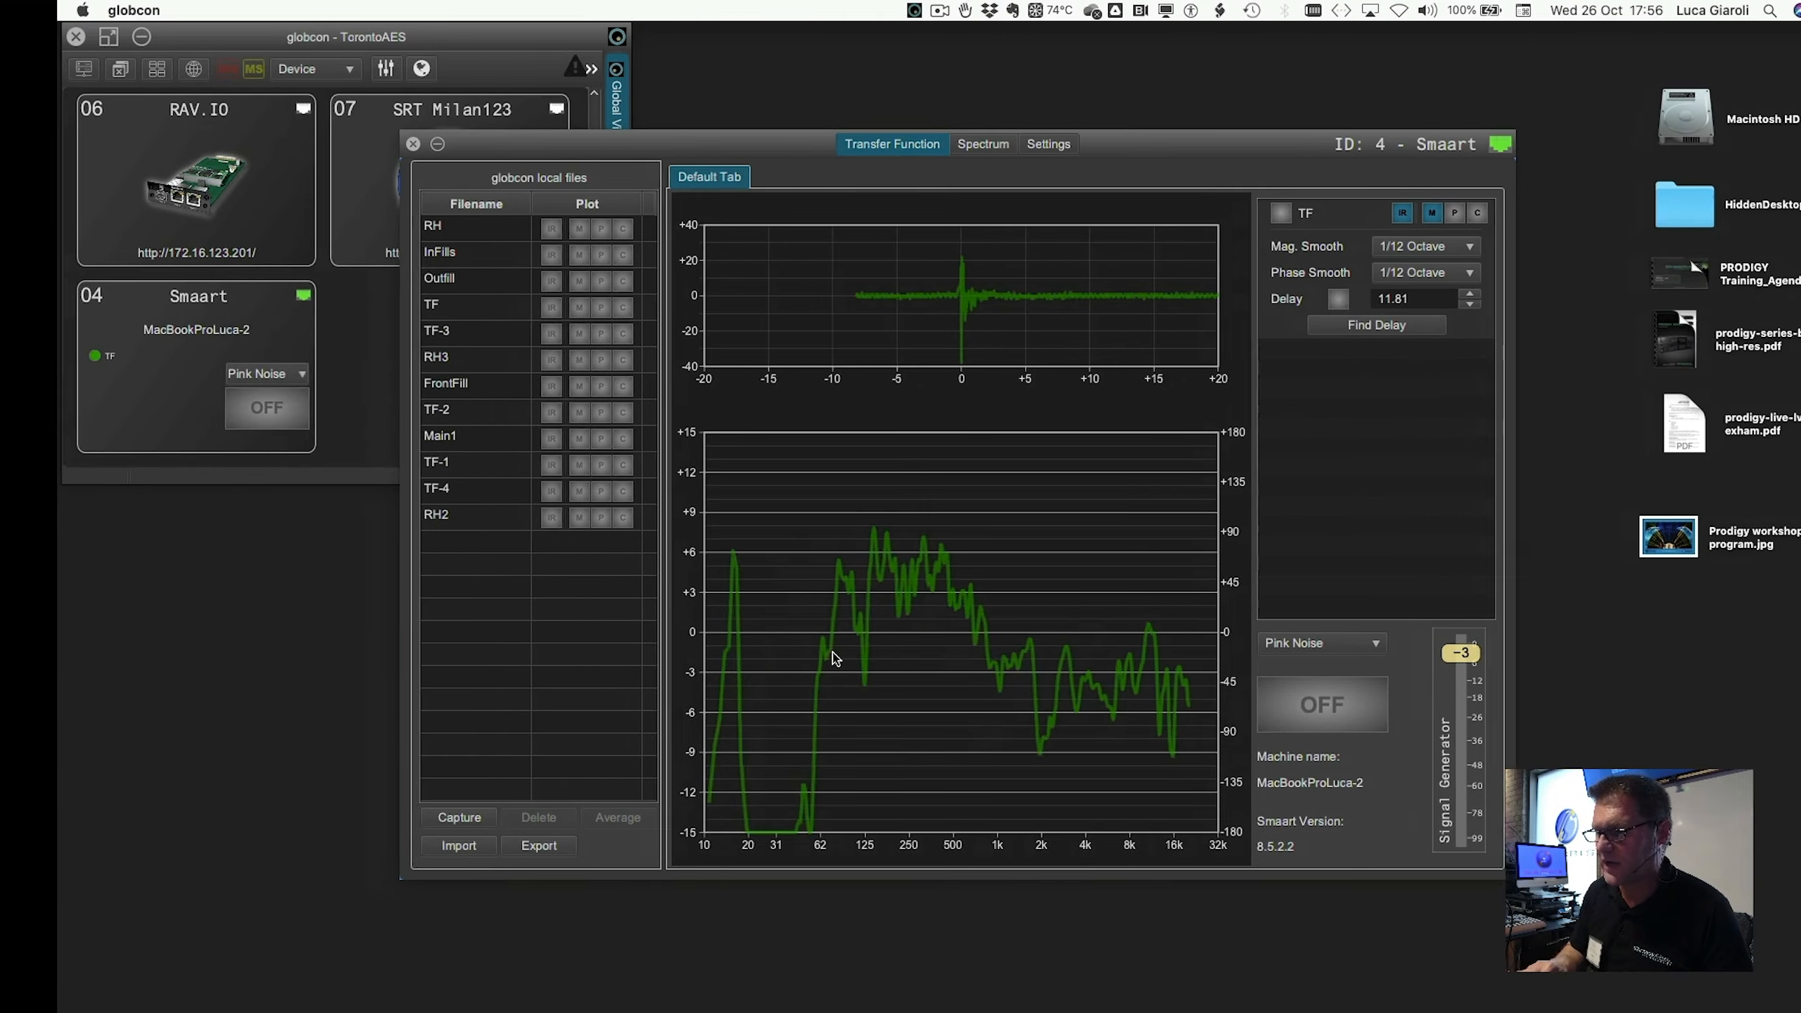
{"action": "key", "text": "ctrl+Right"}
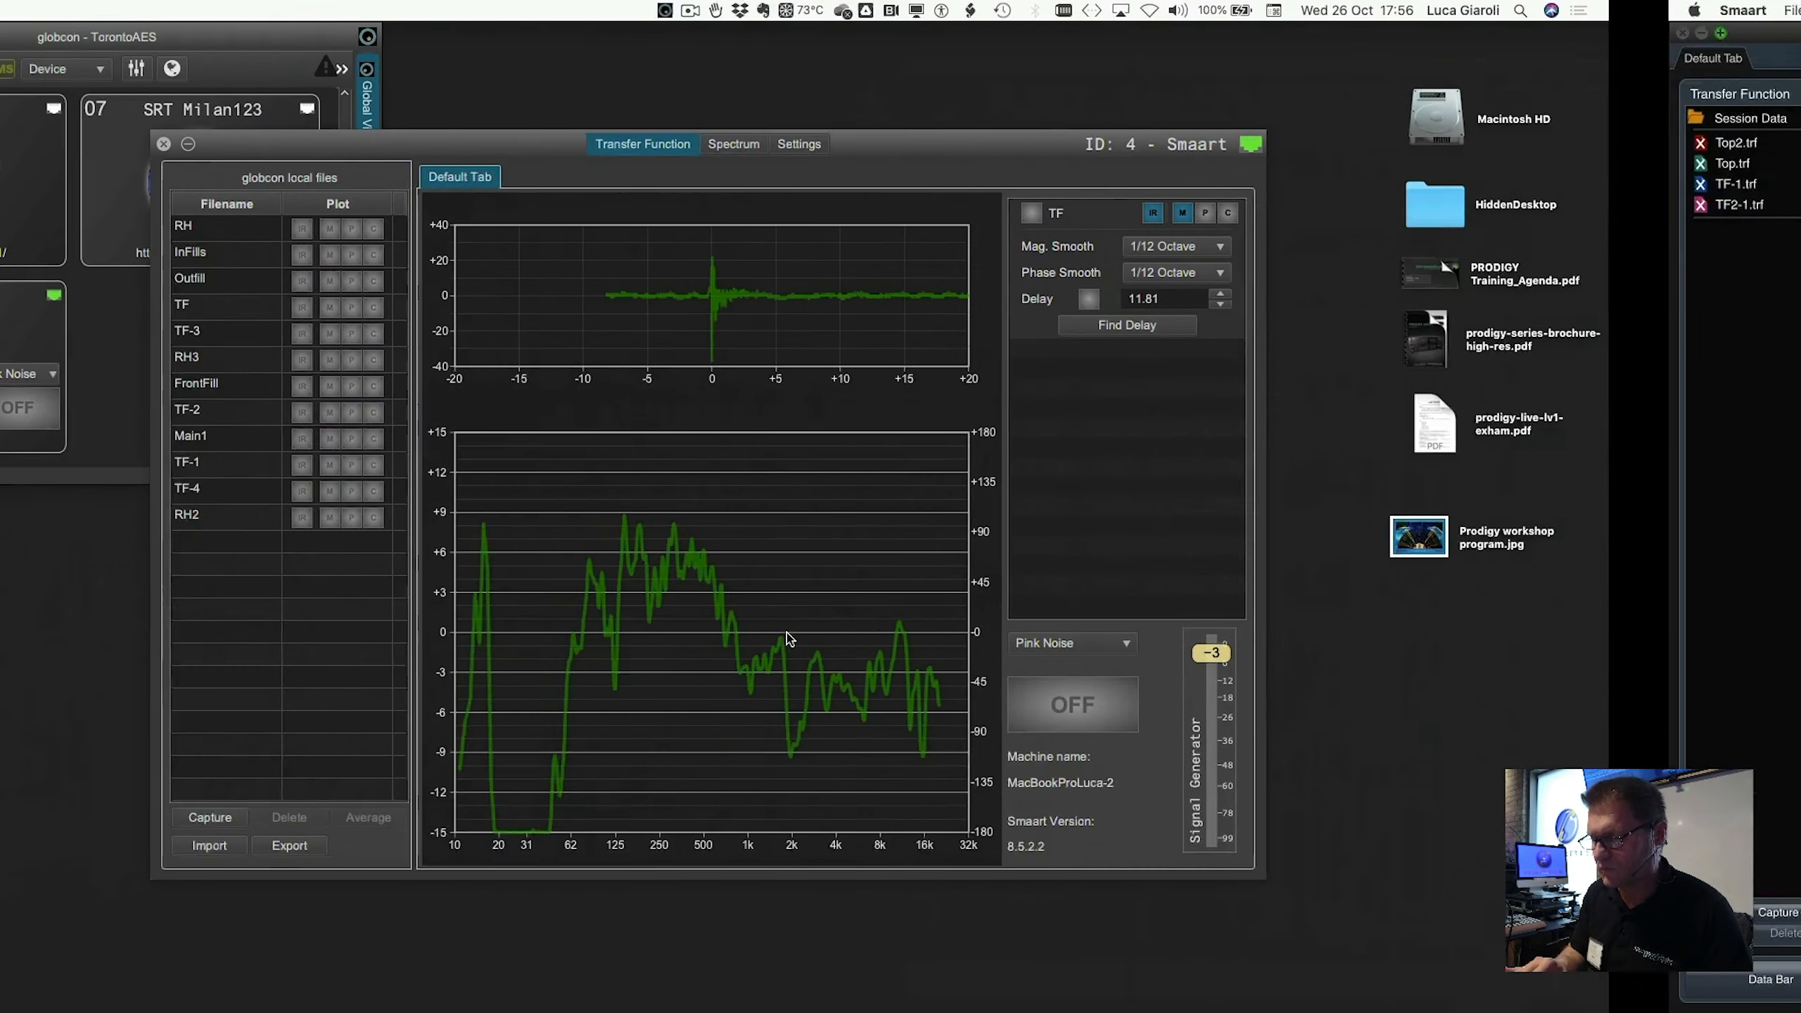
- Recall the second PA layout, mute the Pink to PA channel and check the TF traces in Smaart
{"action": "left_click", "coordinate": [1206, 408]}
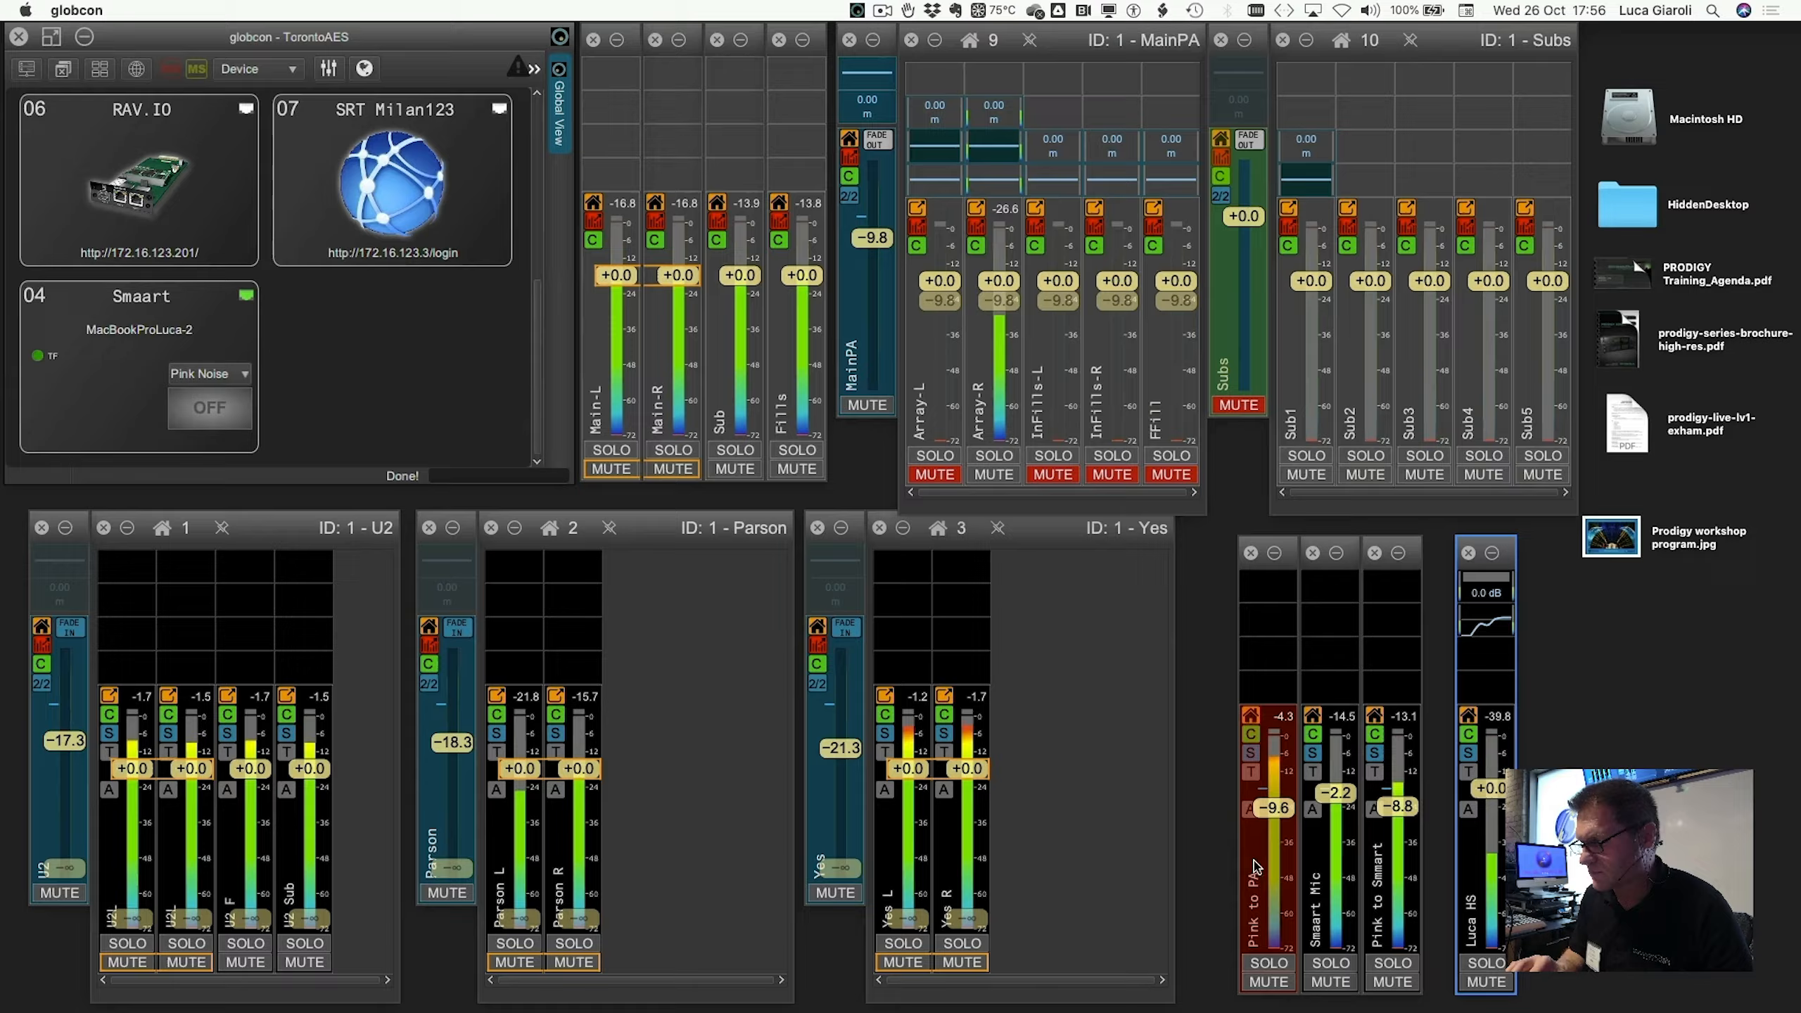
{"action": "left_click", "coordinate": [1260, 983]}
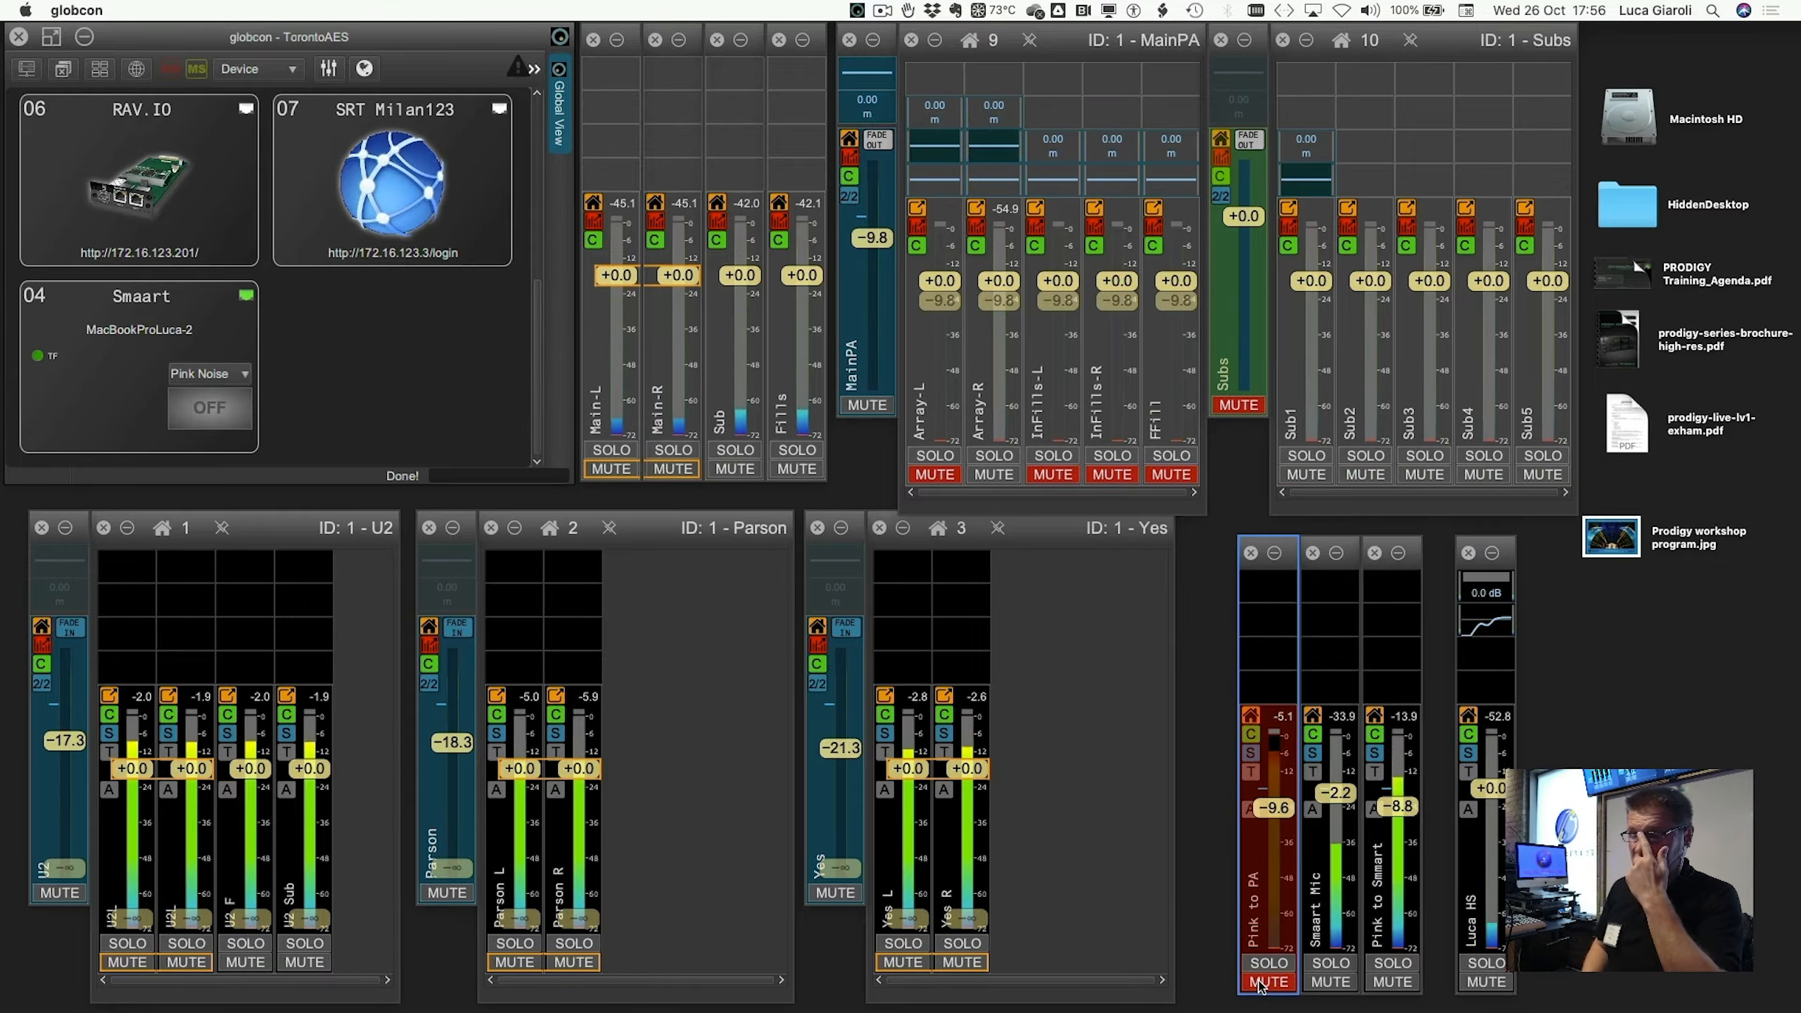
{"action": "key", "text": "ctrl+Right"}
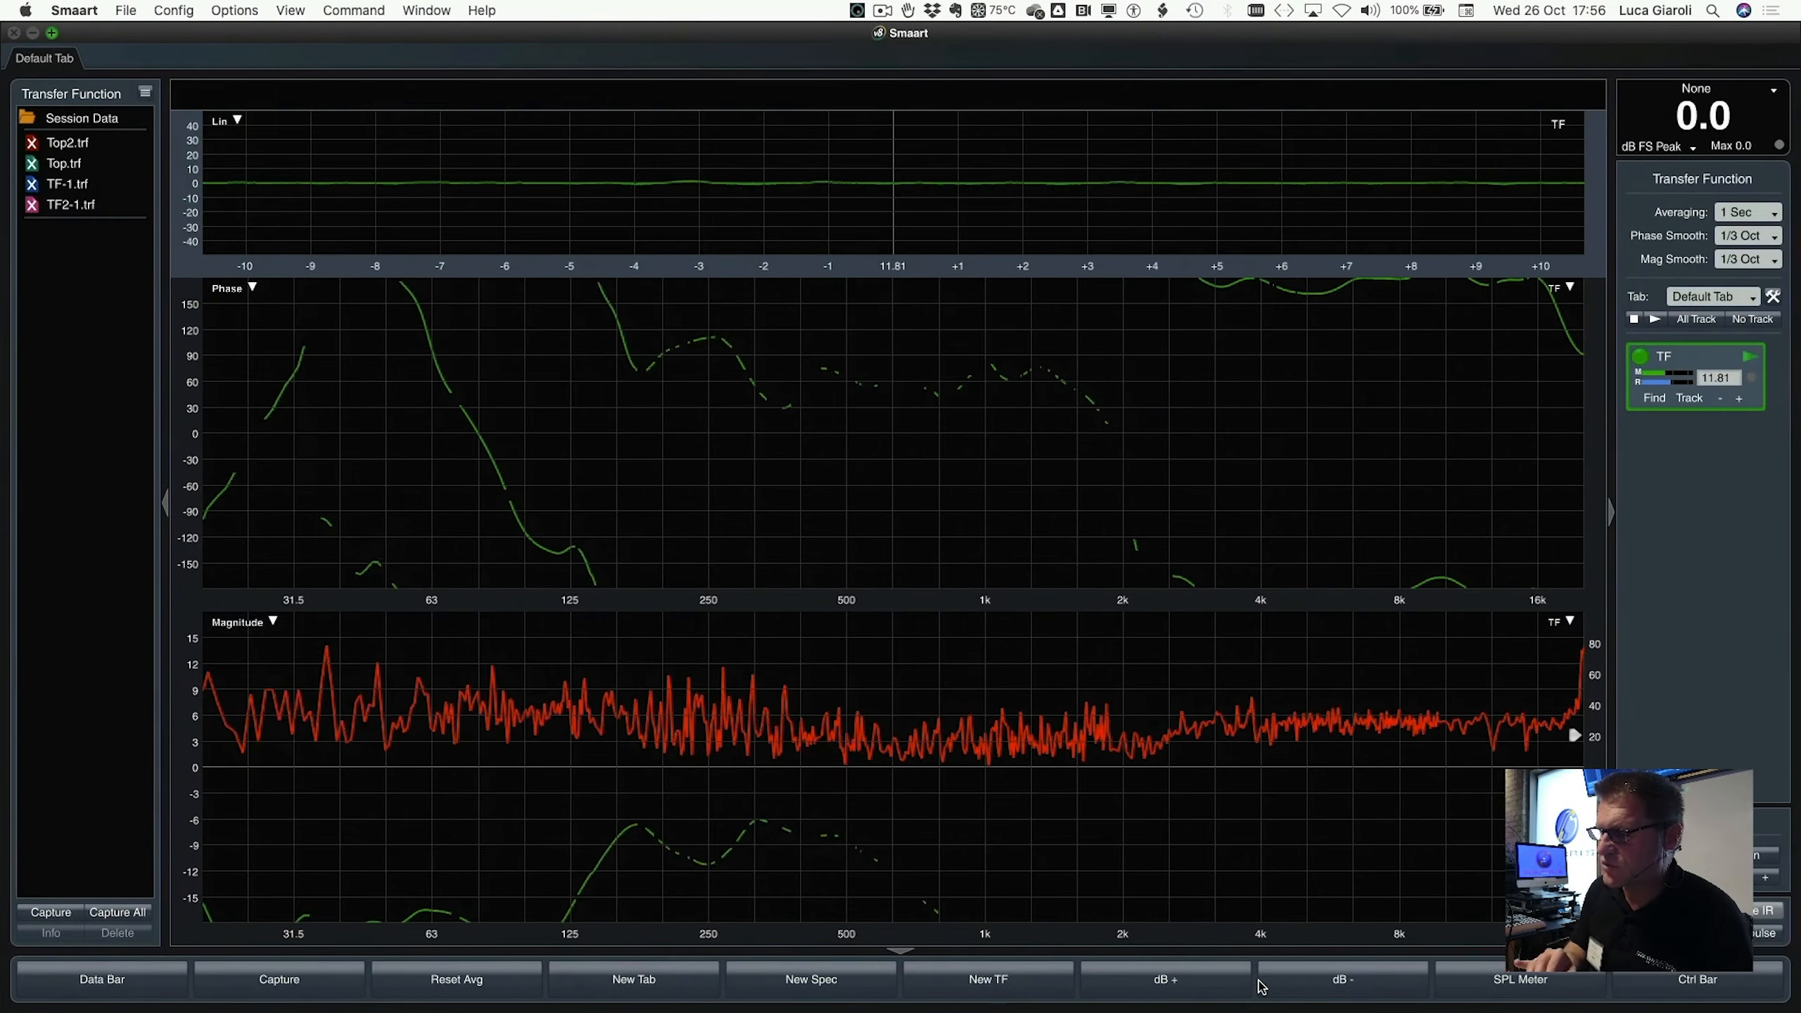
{"action": "key", "text": "ctrl+Left"}
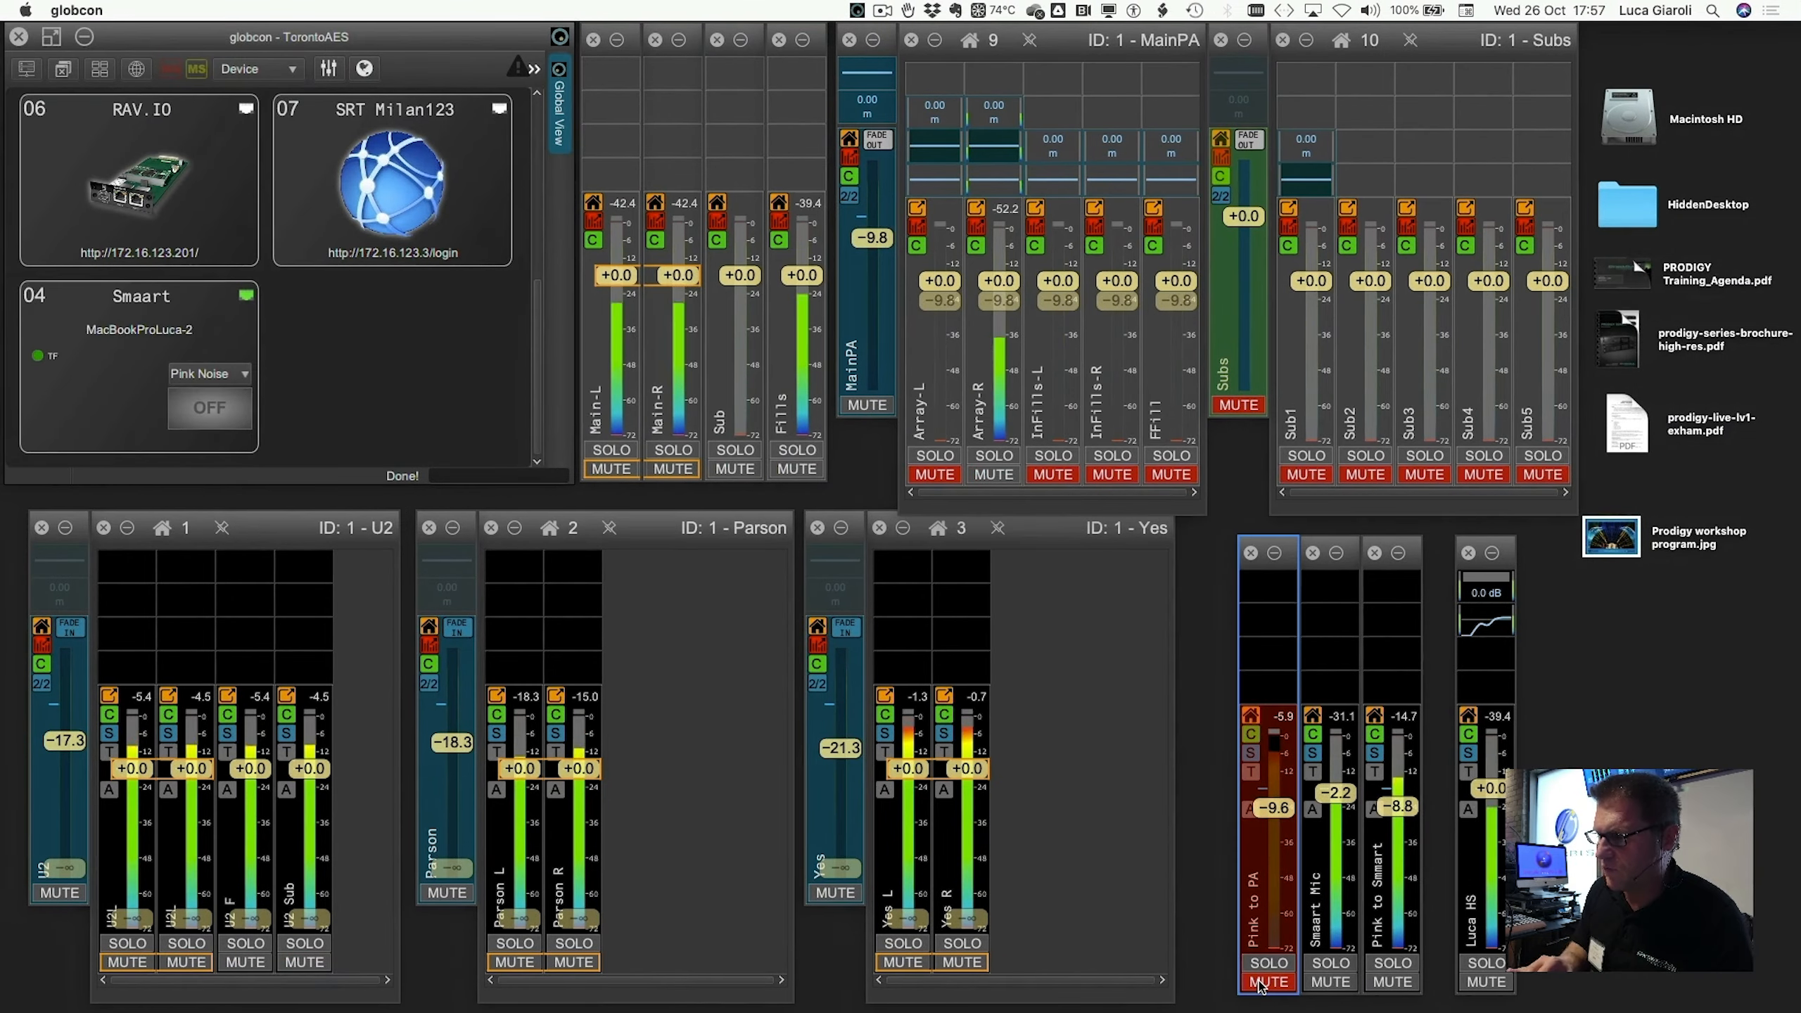
- Recall the second PA layout once more and return to the Smaart layout
{"action": "key", "text": "space"}
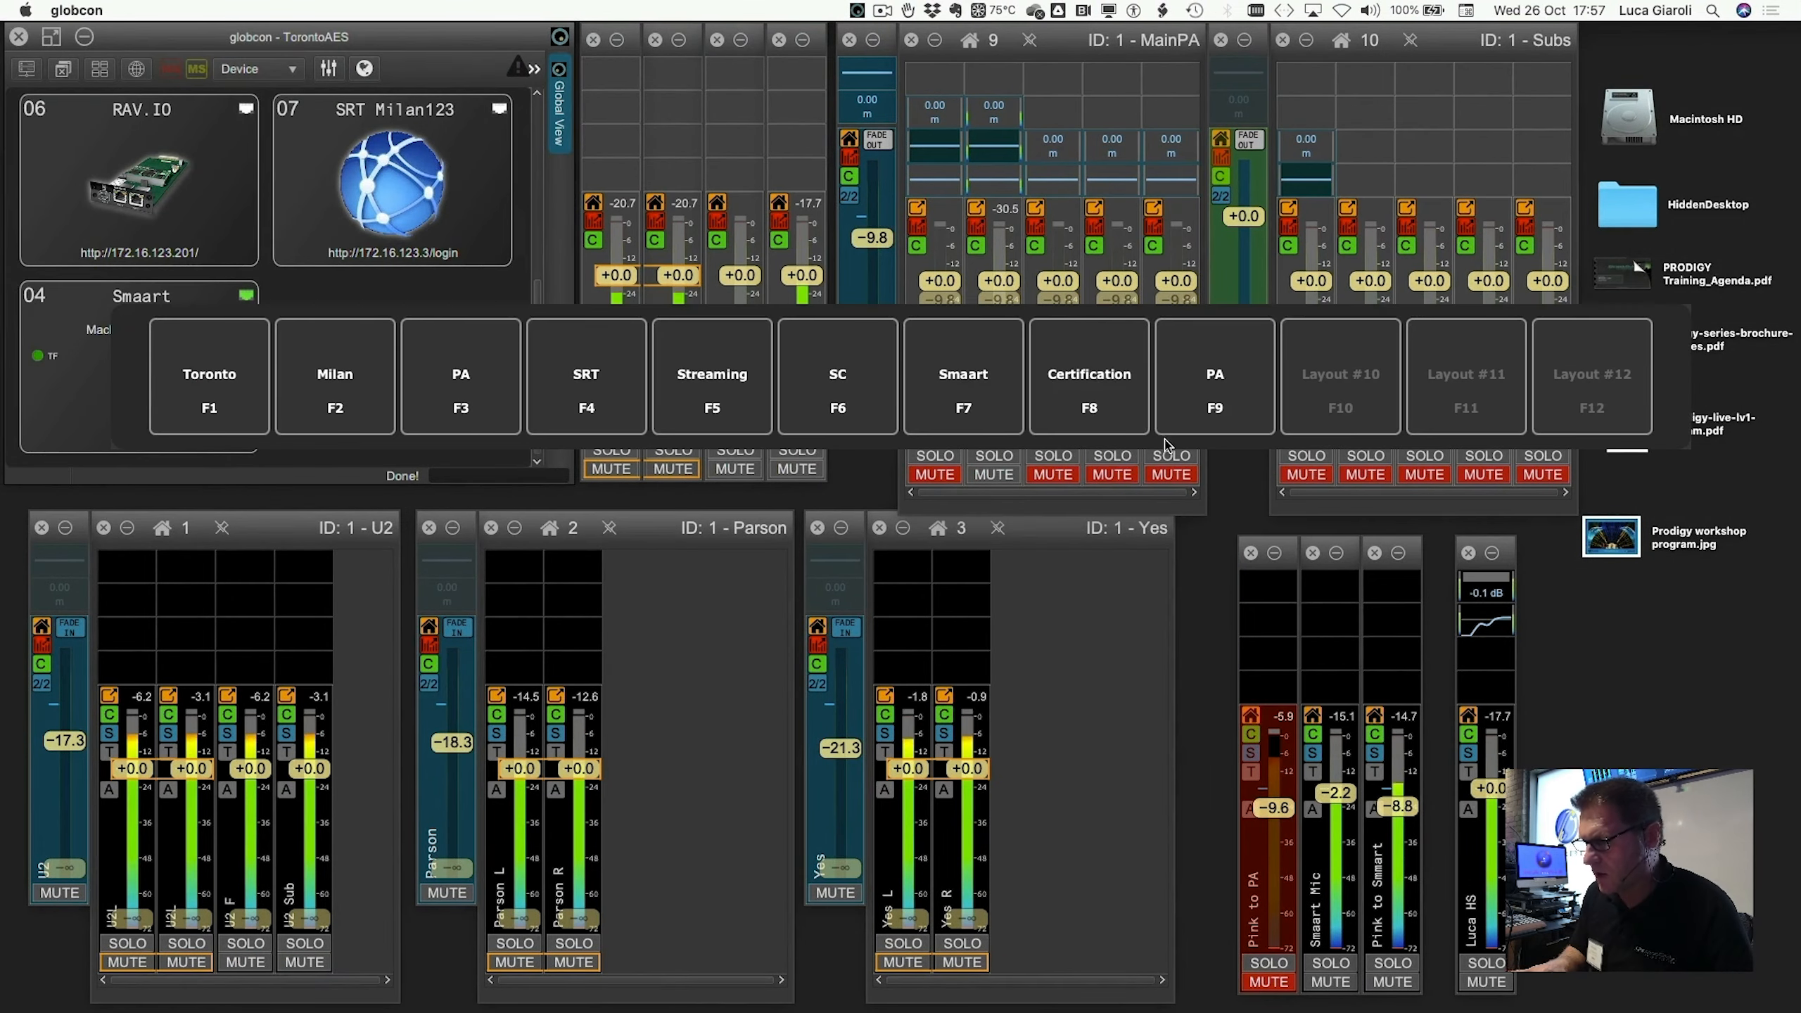
{"action": "left_click", "coordinate": [1198, 383]}
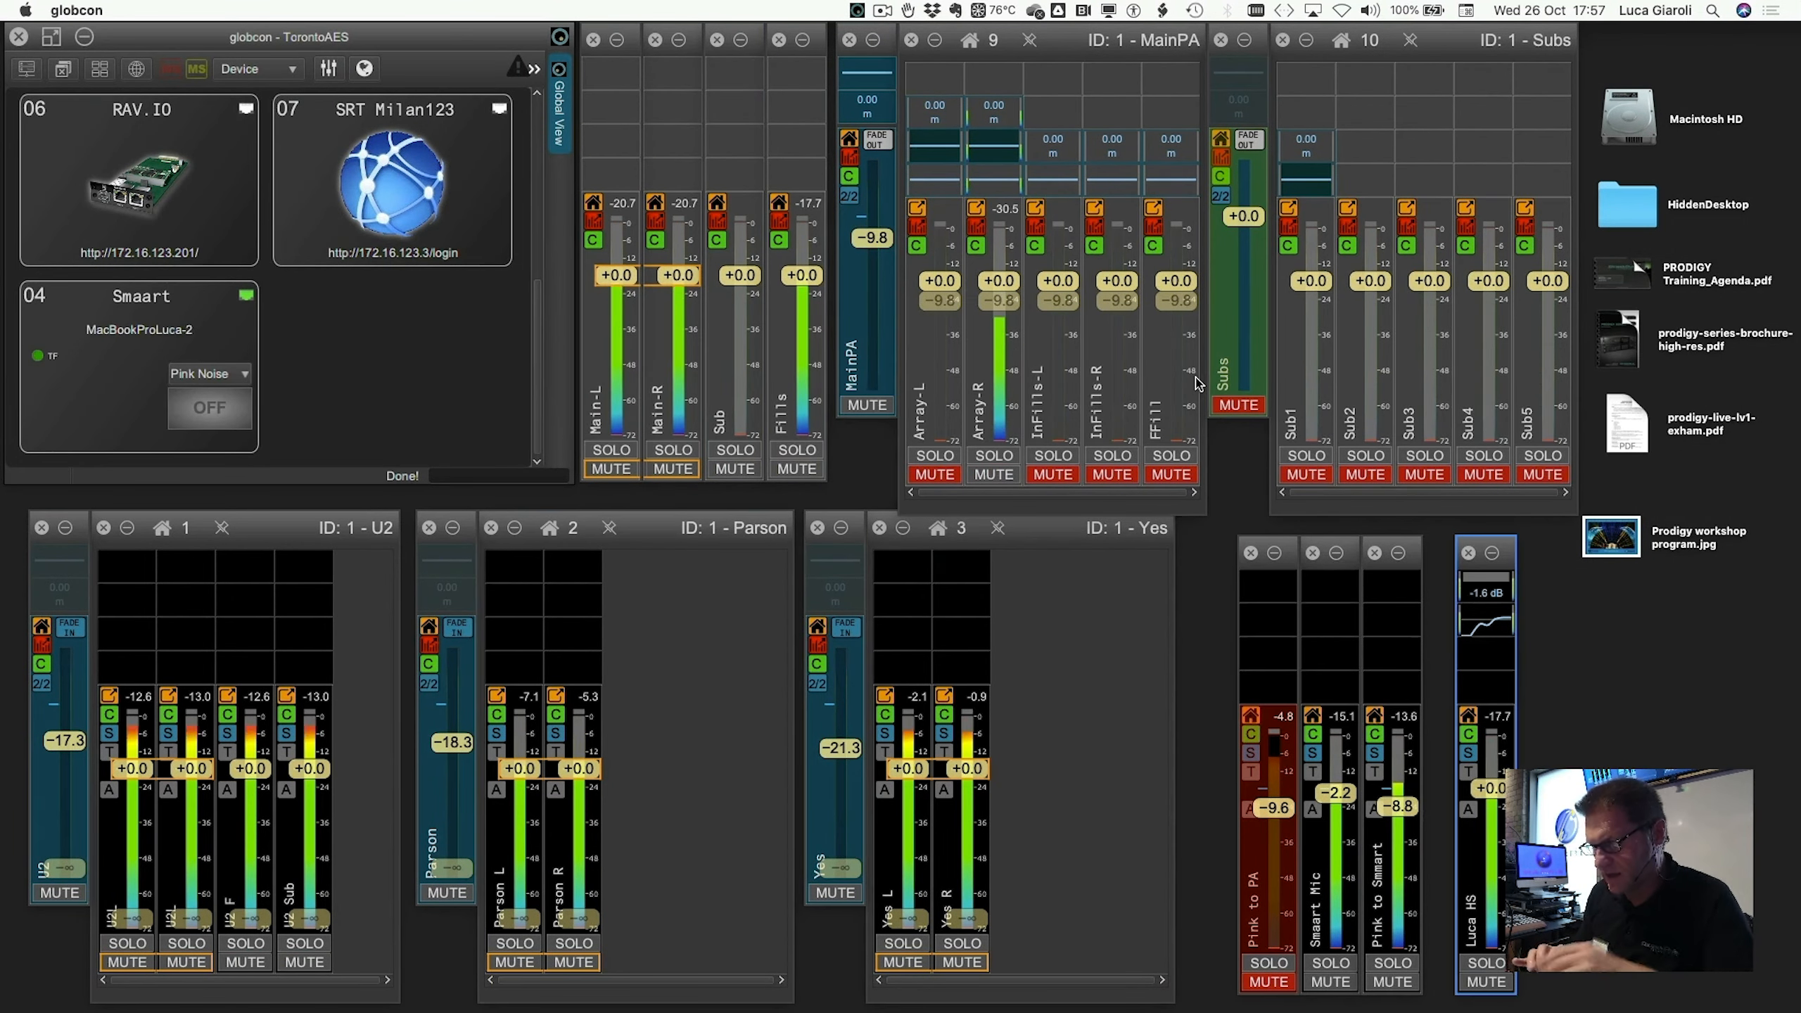
{"action": "key", "text": "space"}
{"action": "left_click", "coordinate": [978, 372]}
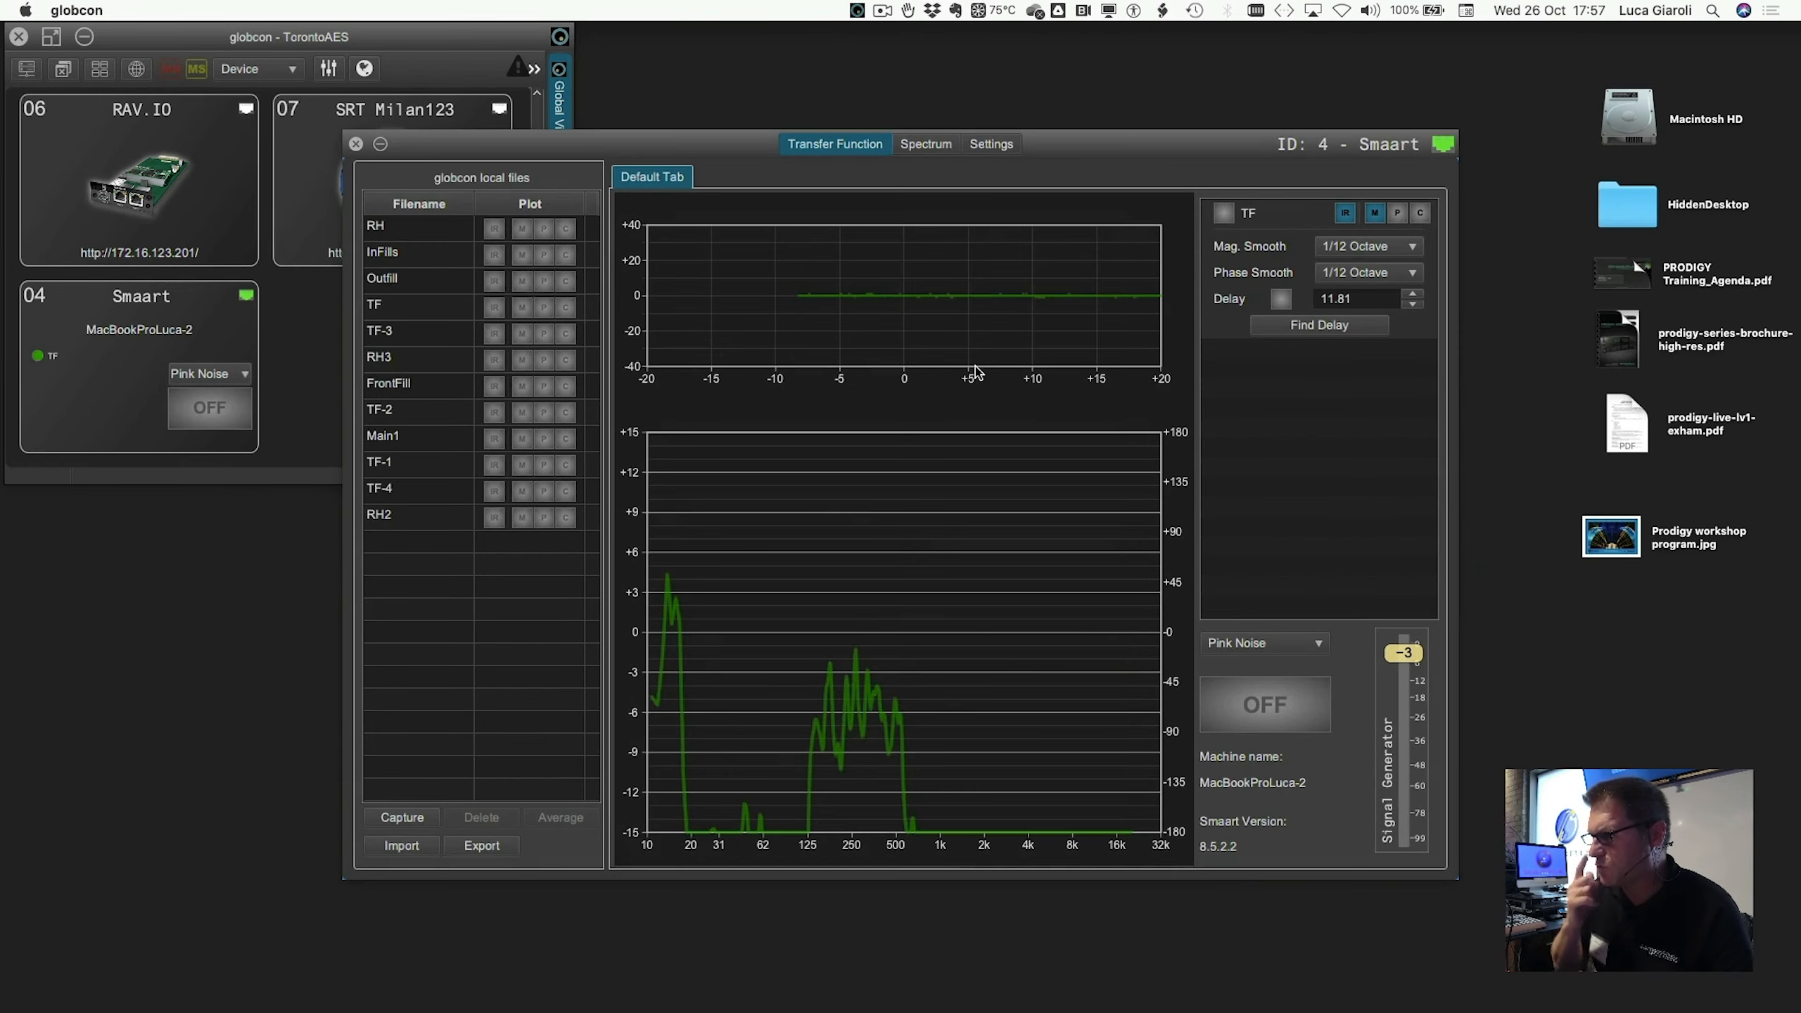
- Try Octave magnitude smoothing on the TF measurement, and set its magnitude smoothing to None
{"action": "left_click", "coordinate": [1345, 274]}
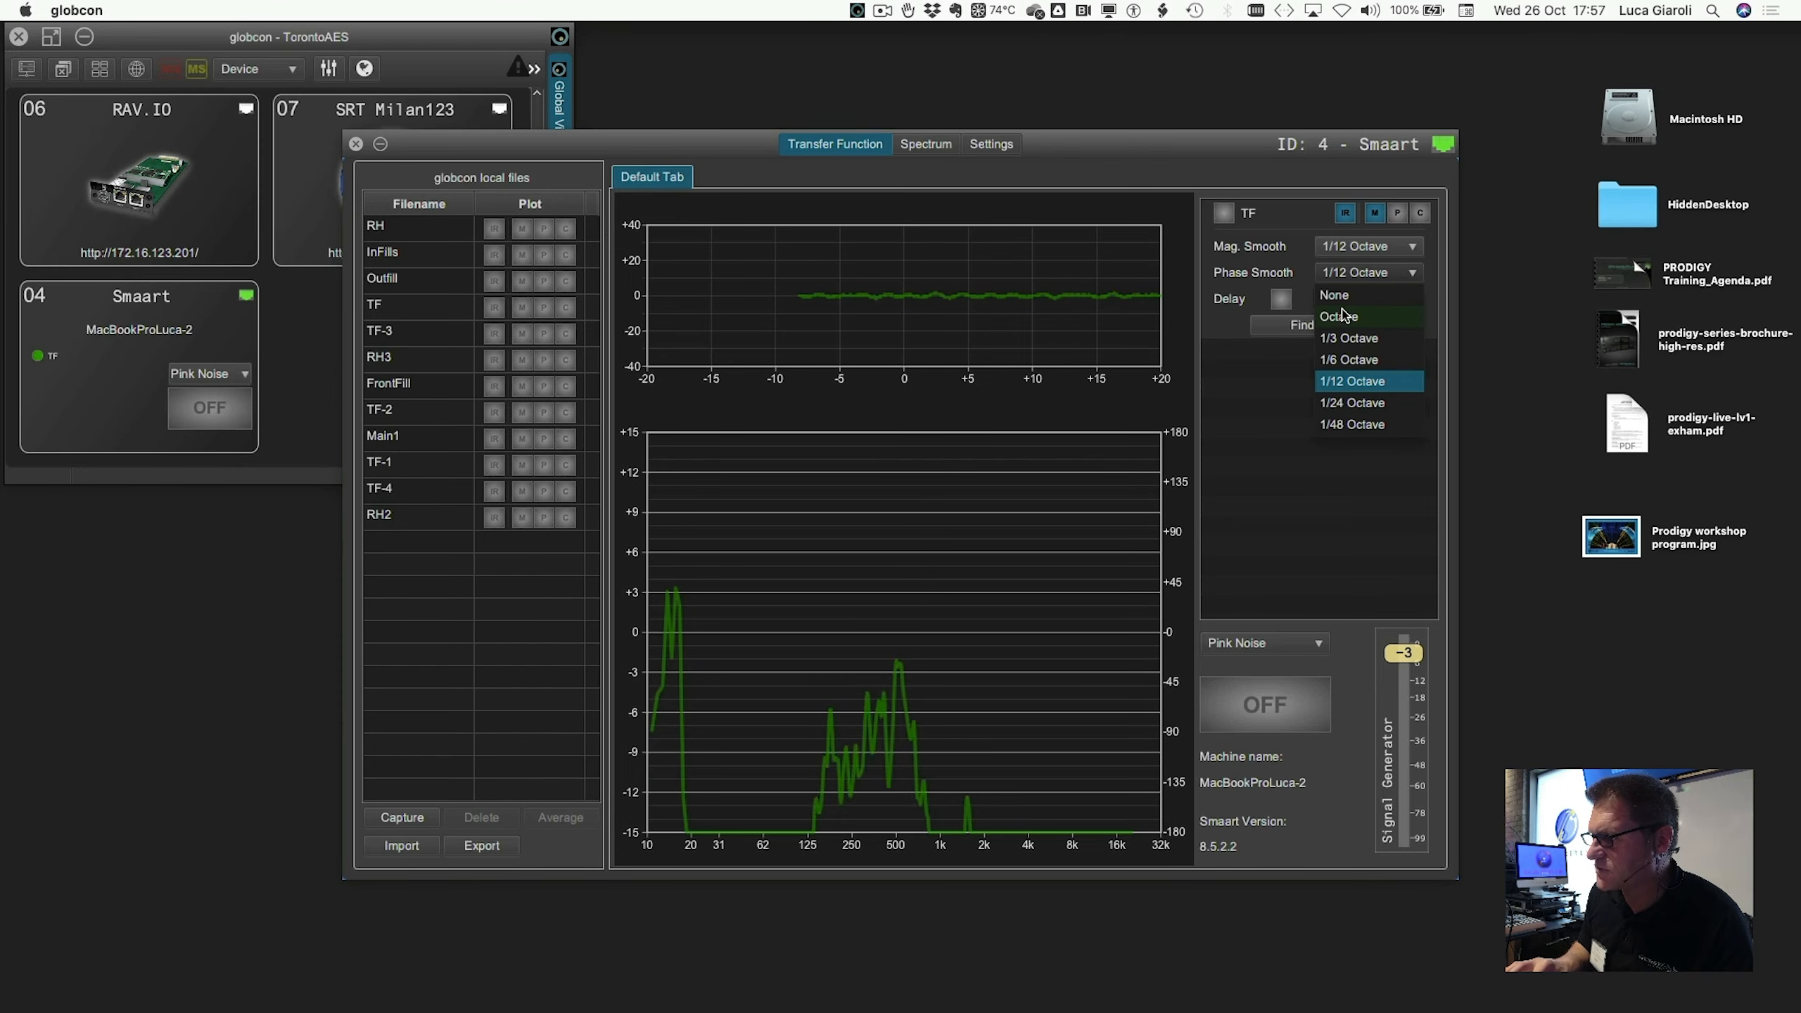
{"action": "left_click", "coordinate": [1348, 273]}
{"action": "left_click", "coordinate": [1362, 247]}
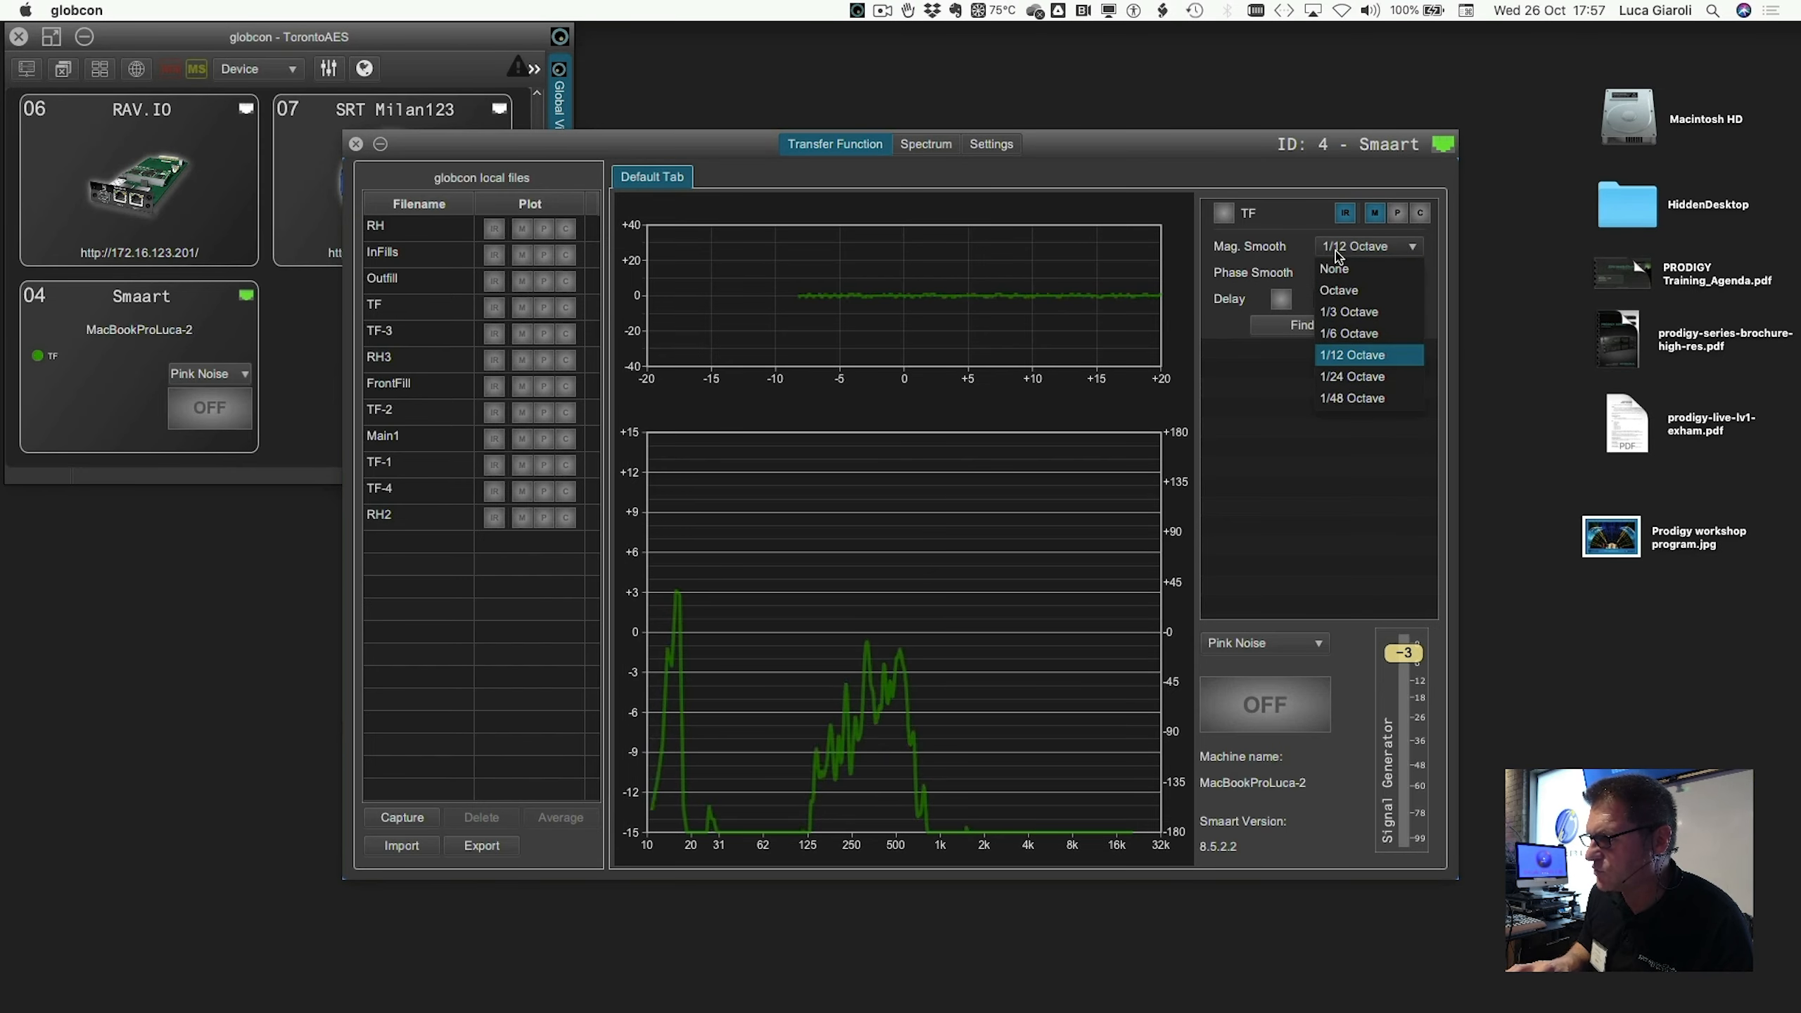
{"action": "left_click", "coordinate": [1338, 290]}
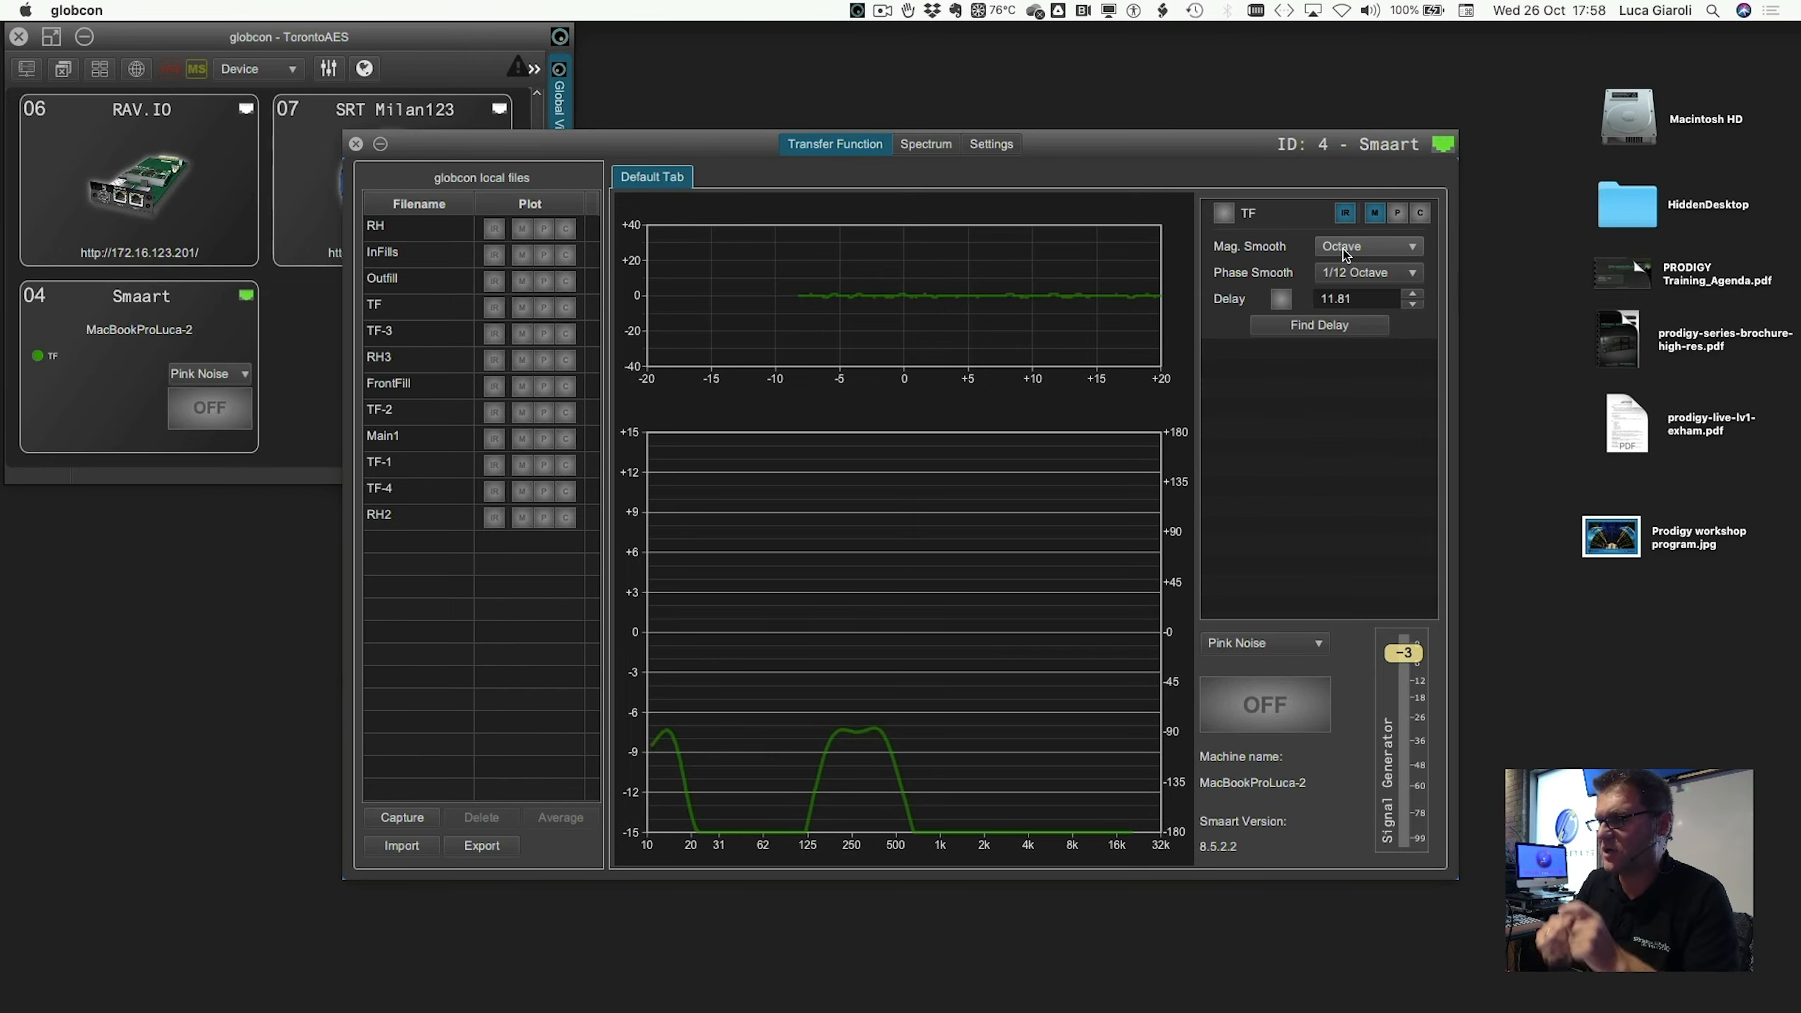
{"action": "left_click", "coordinate": [1344, 251]}
{"action": "left_click", "coordinate": [1339, 271]}
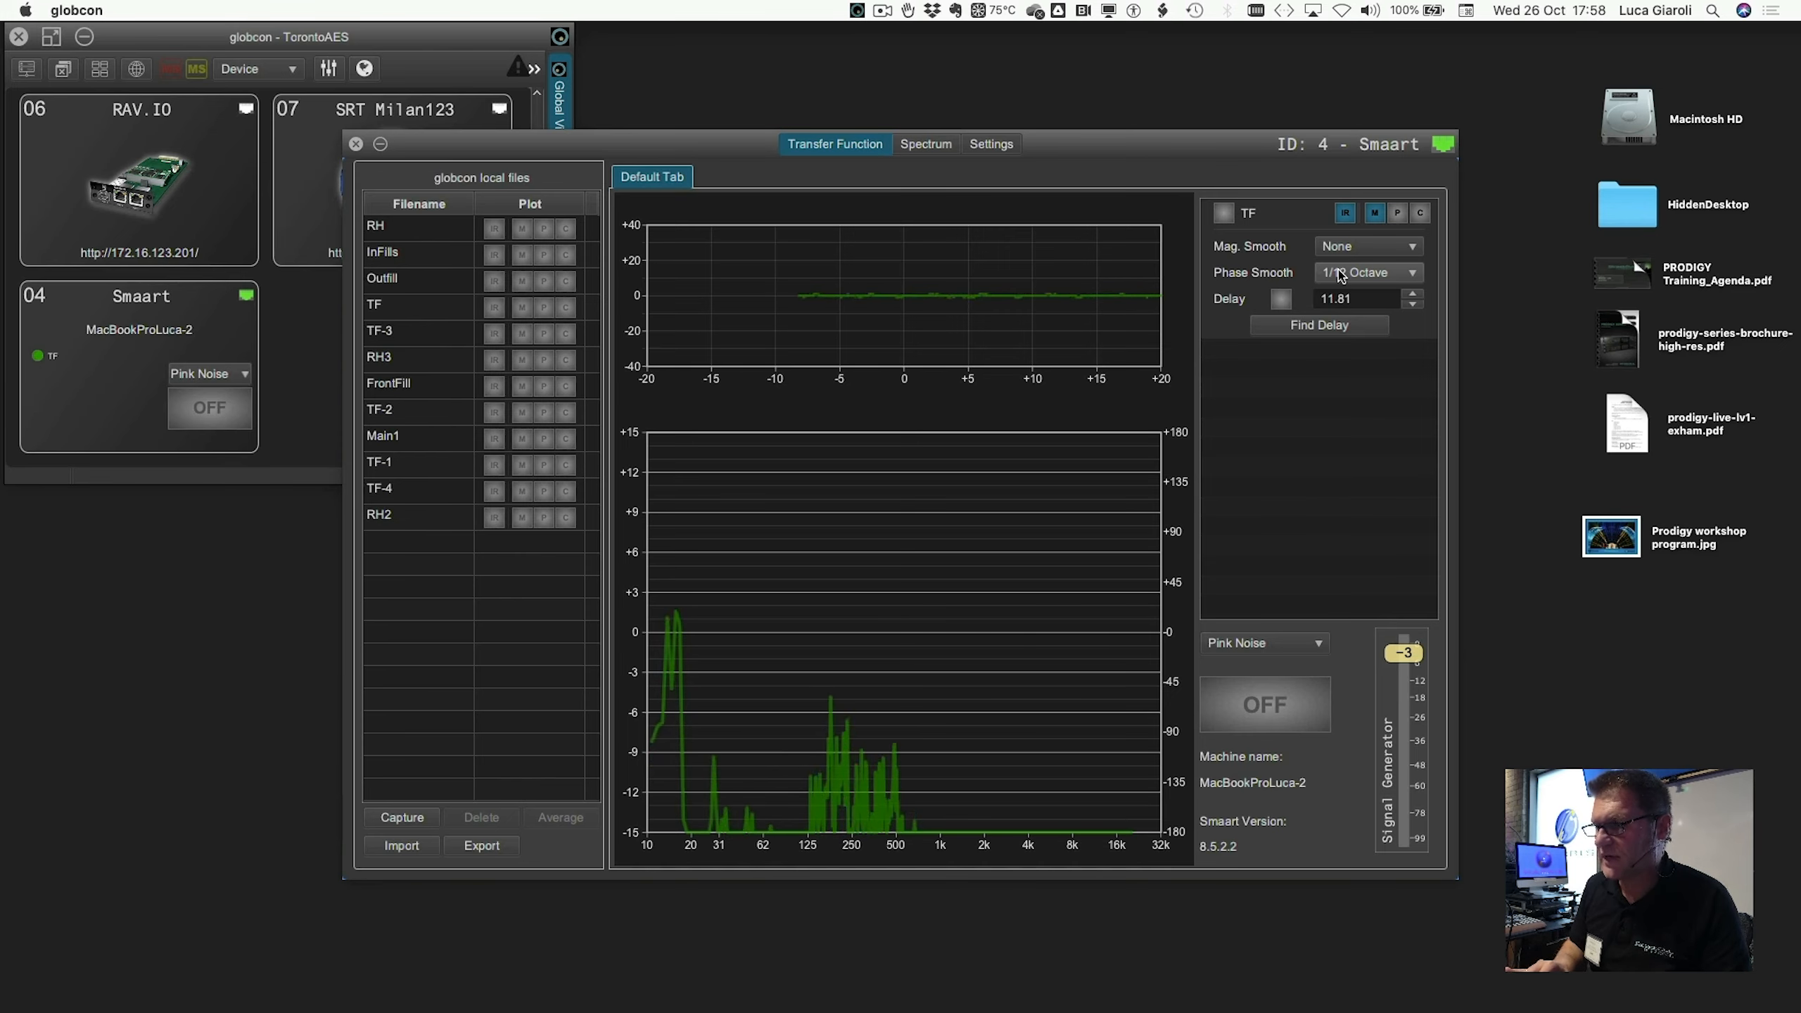
- Check the traces in Smaart, unmute the Pink to PA channel in globcon's second PA layout and return to the Smaart layout
{"action": "key", "text": "super+Tab"}
{"action": "key", "text": "ctrl+Left"}
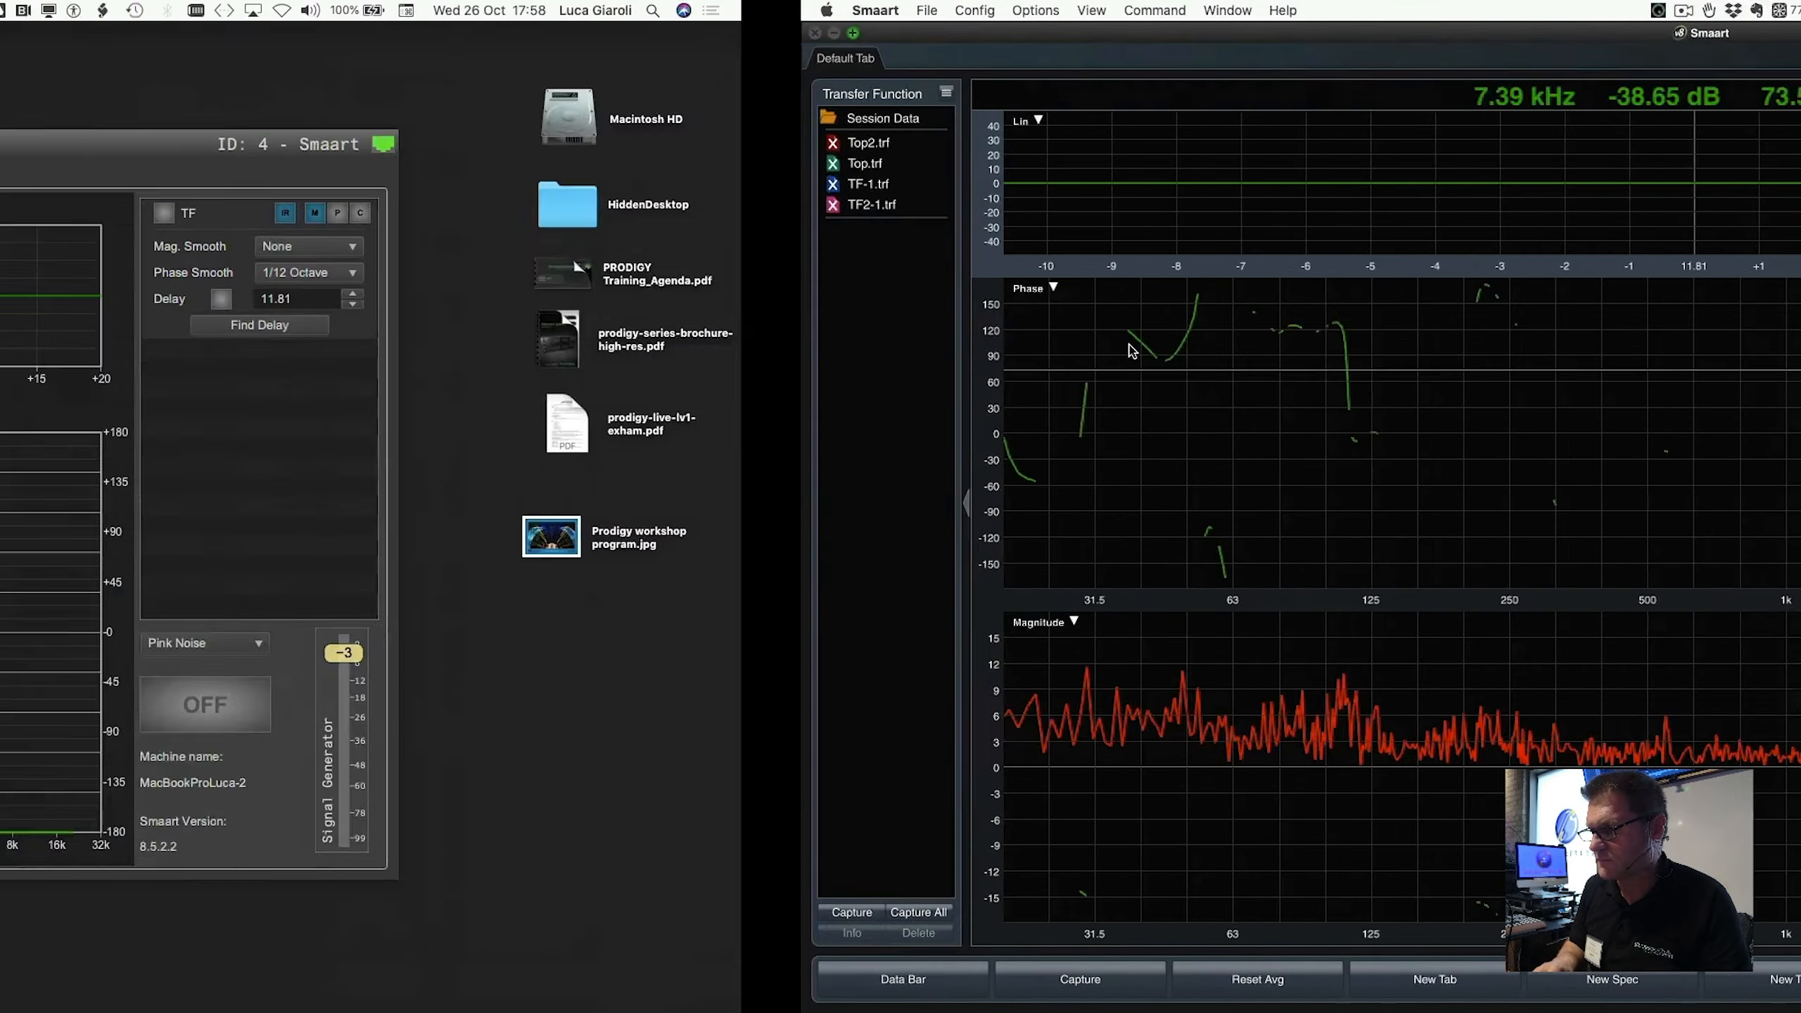
{"action": "key", "text": "space"}
{"action": "left_click", "coordinate": [1184, 369]}
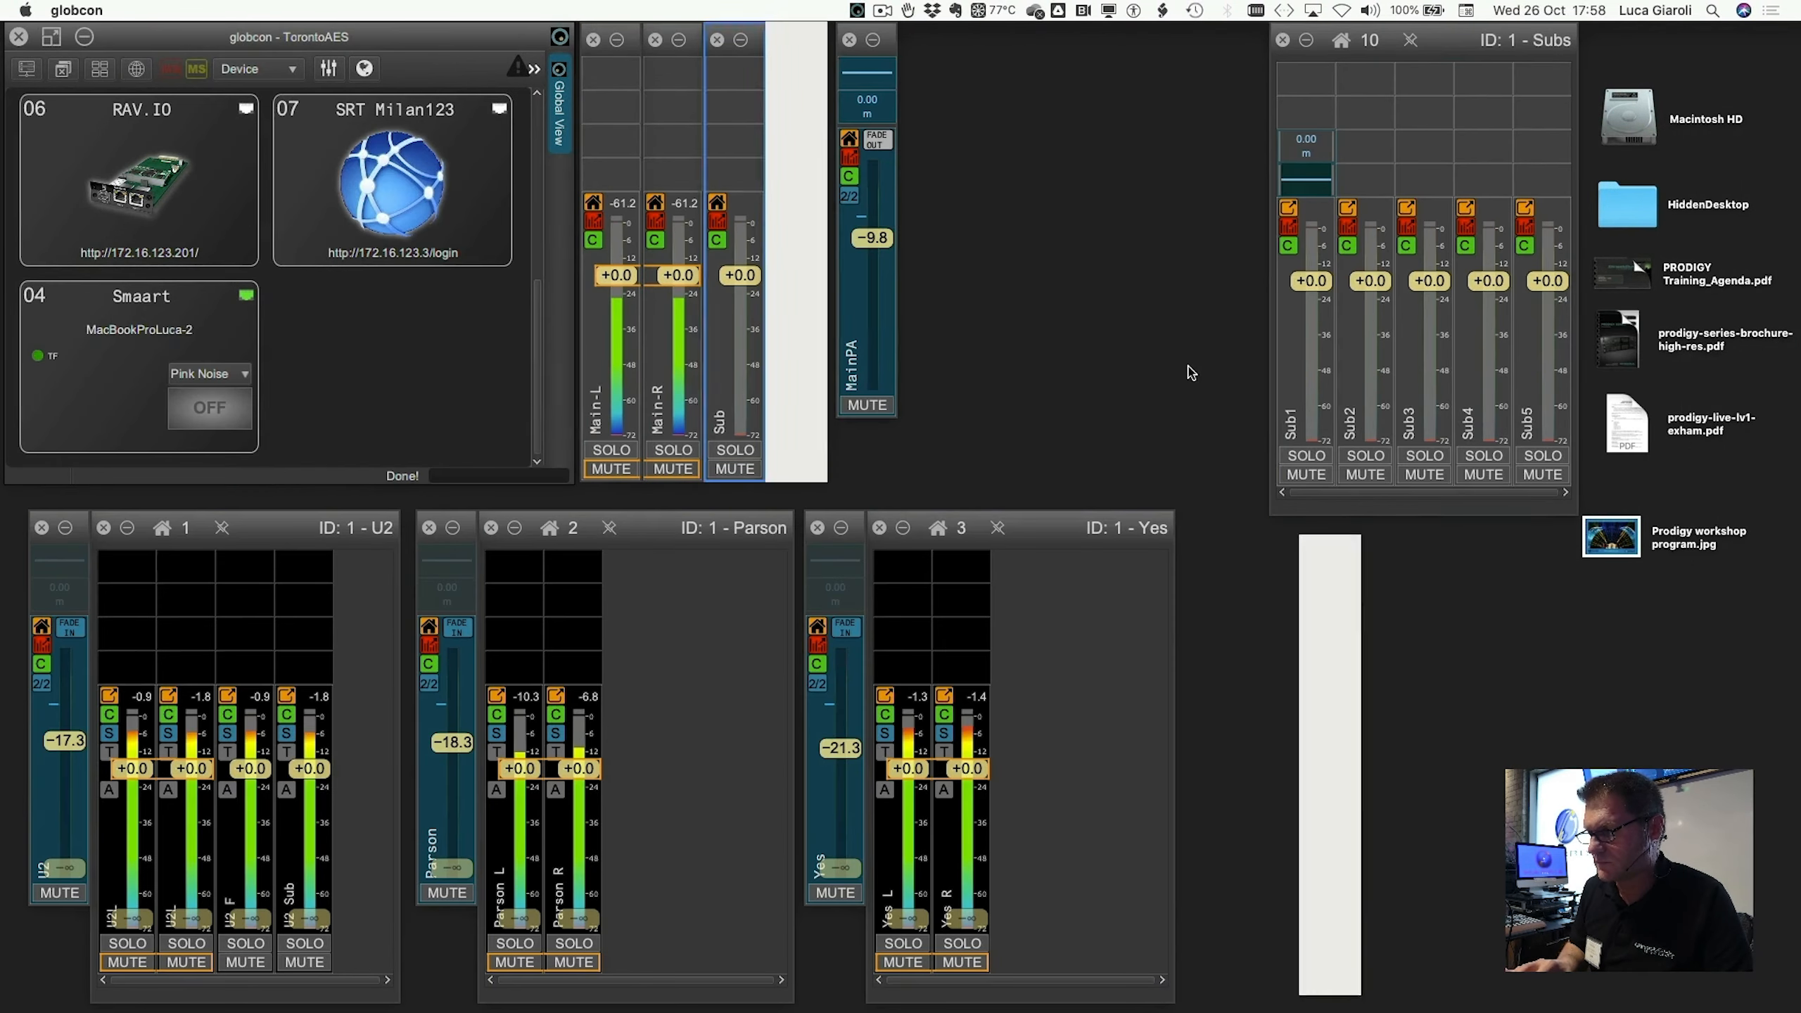
{"action": "left_click", "coordinate": [1258, 987]}
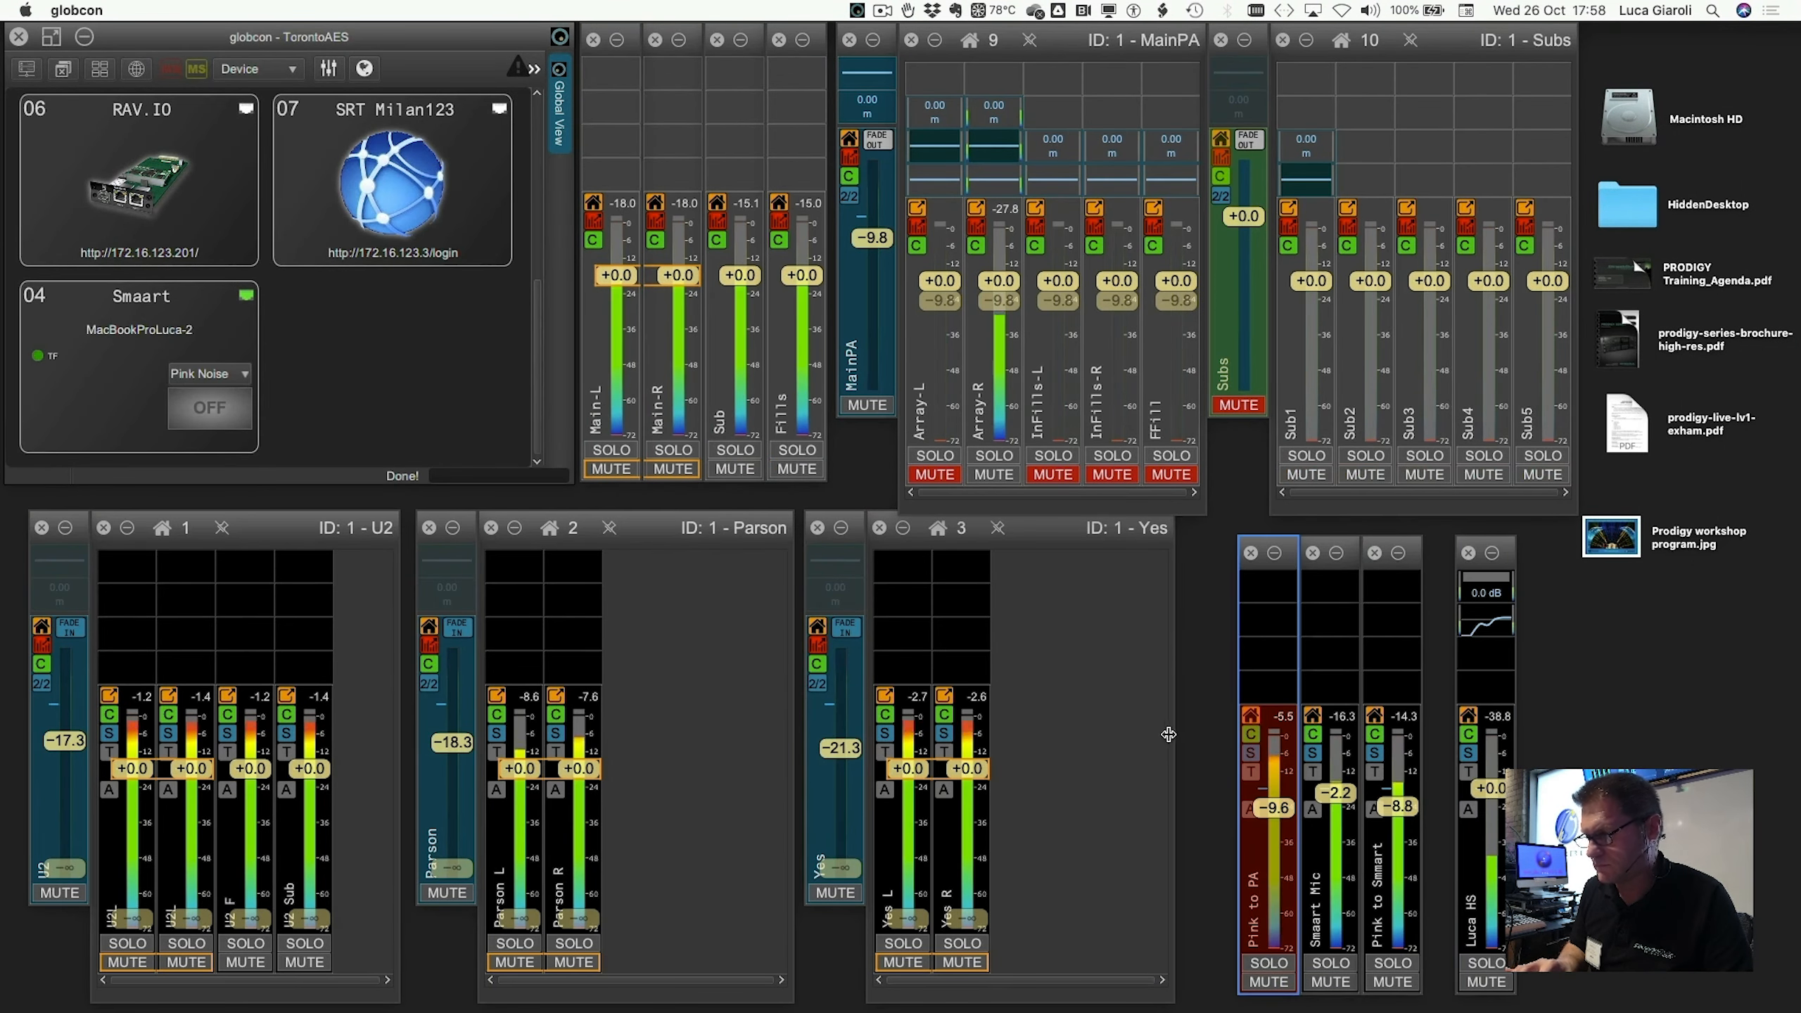
{"action": "key", "text": "space"}
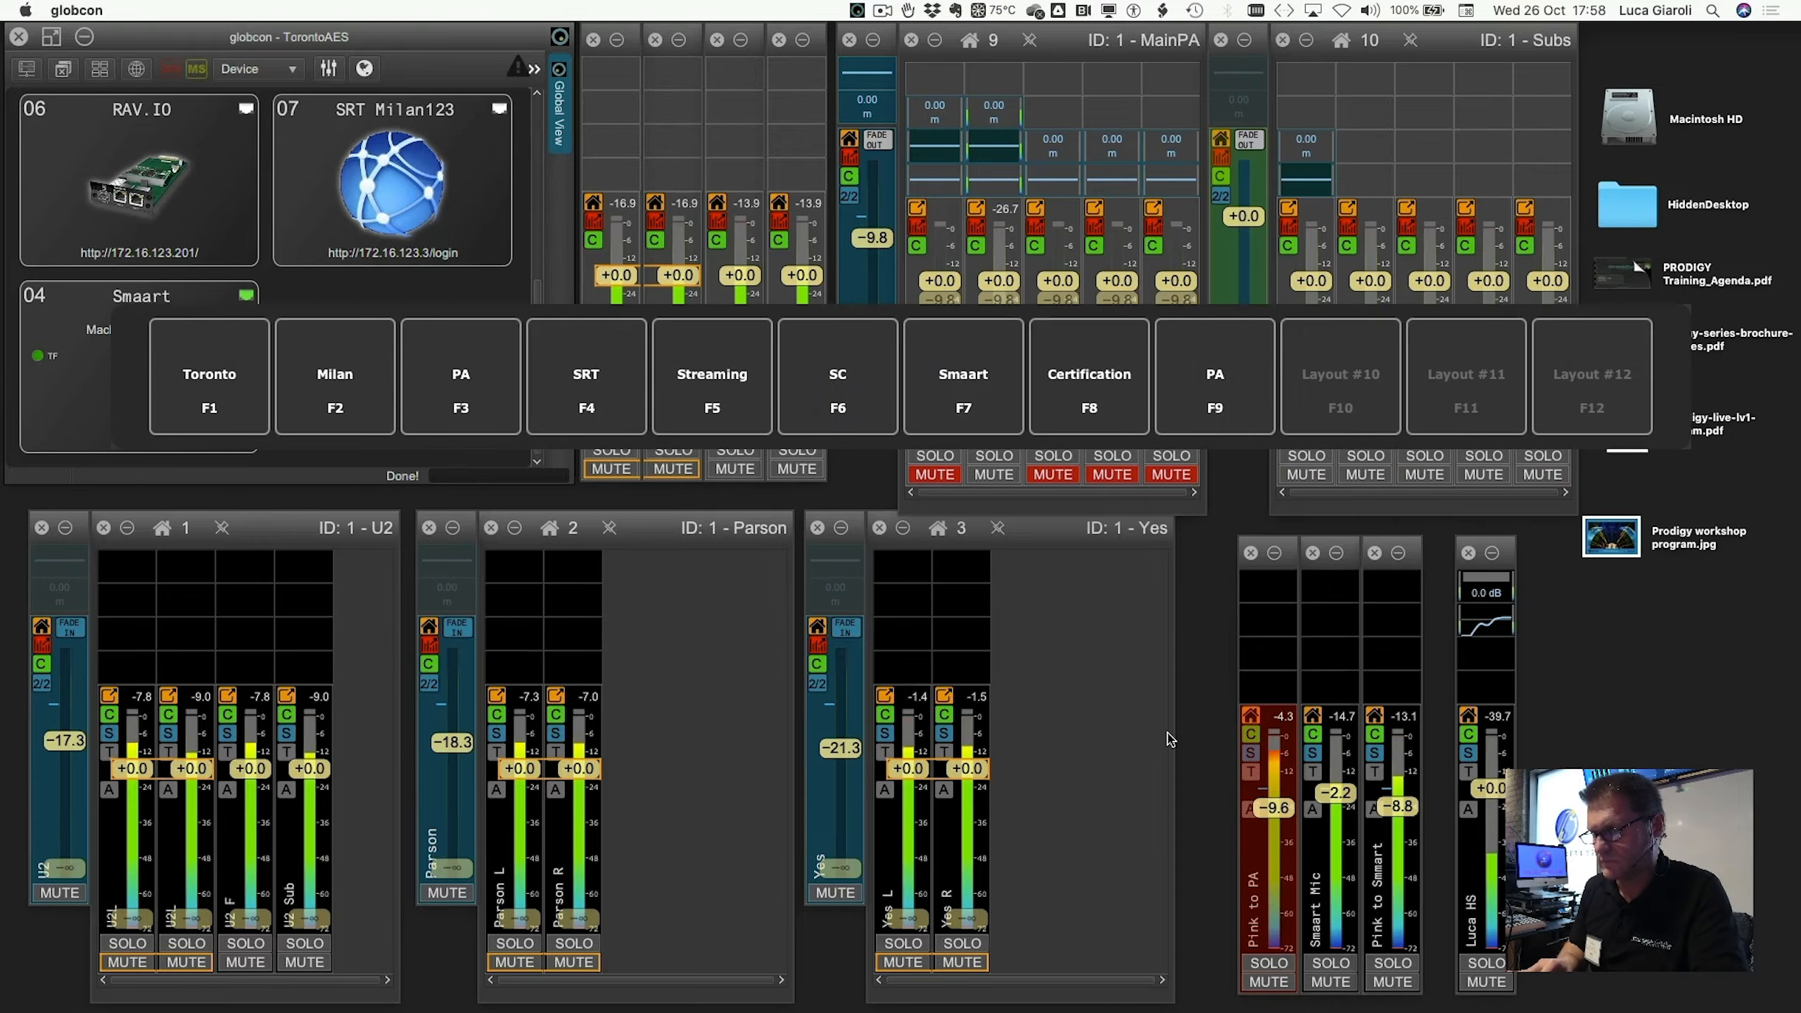
{"action": "left_click", "coordinate": [968, 399]}
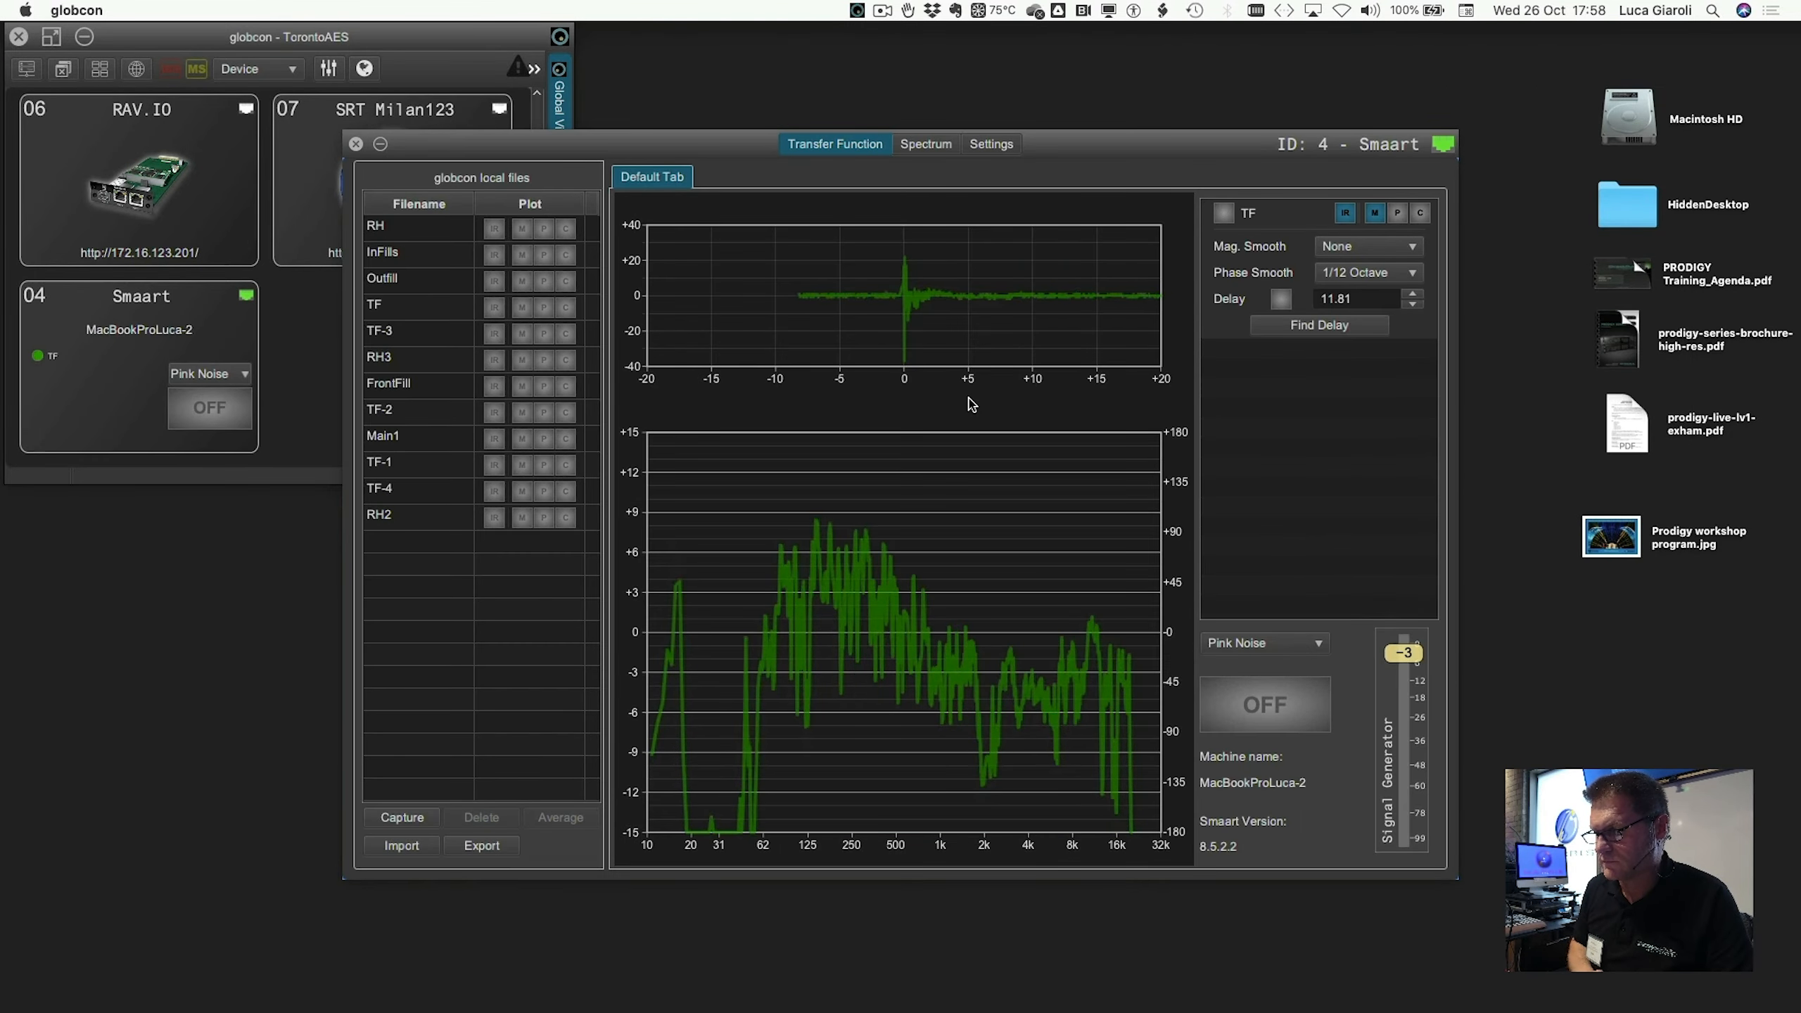
- Capture the live TF measurement as a new trace named Main_R
{"action": "left_click", "coordinate": [398, 816]}
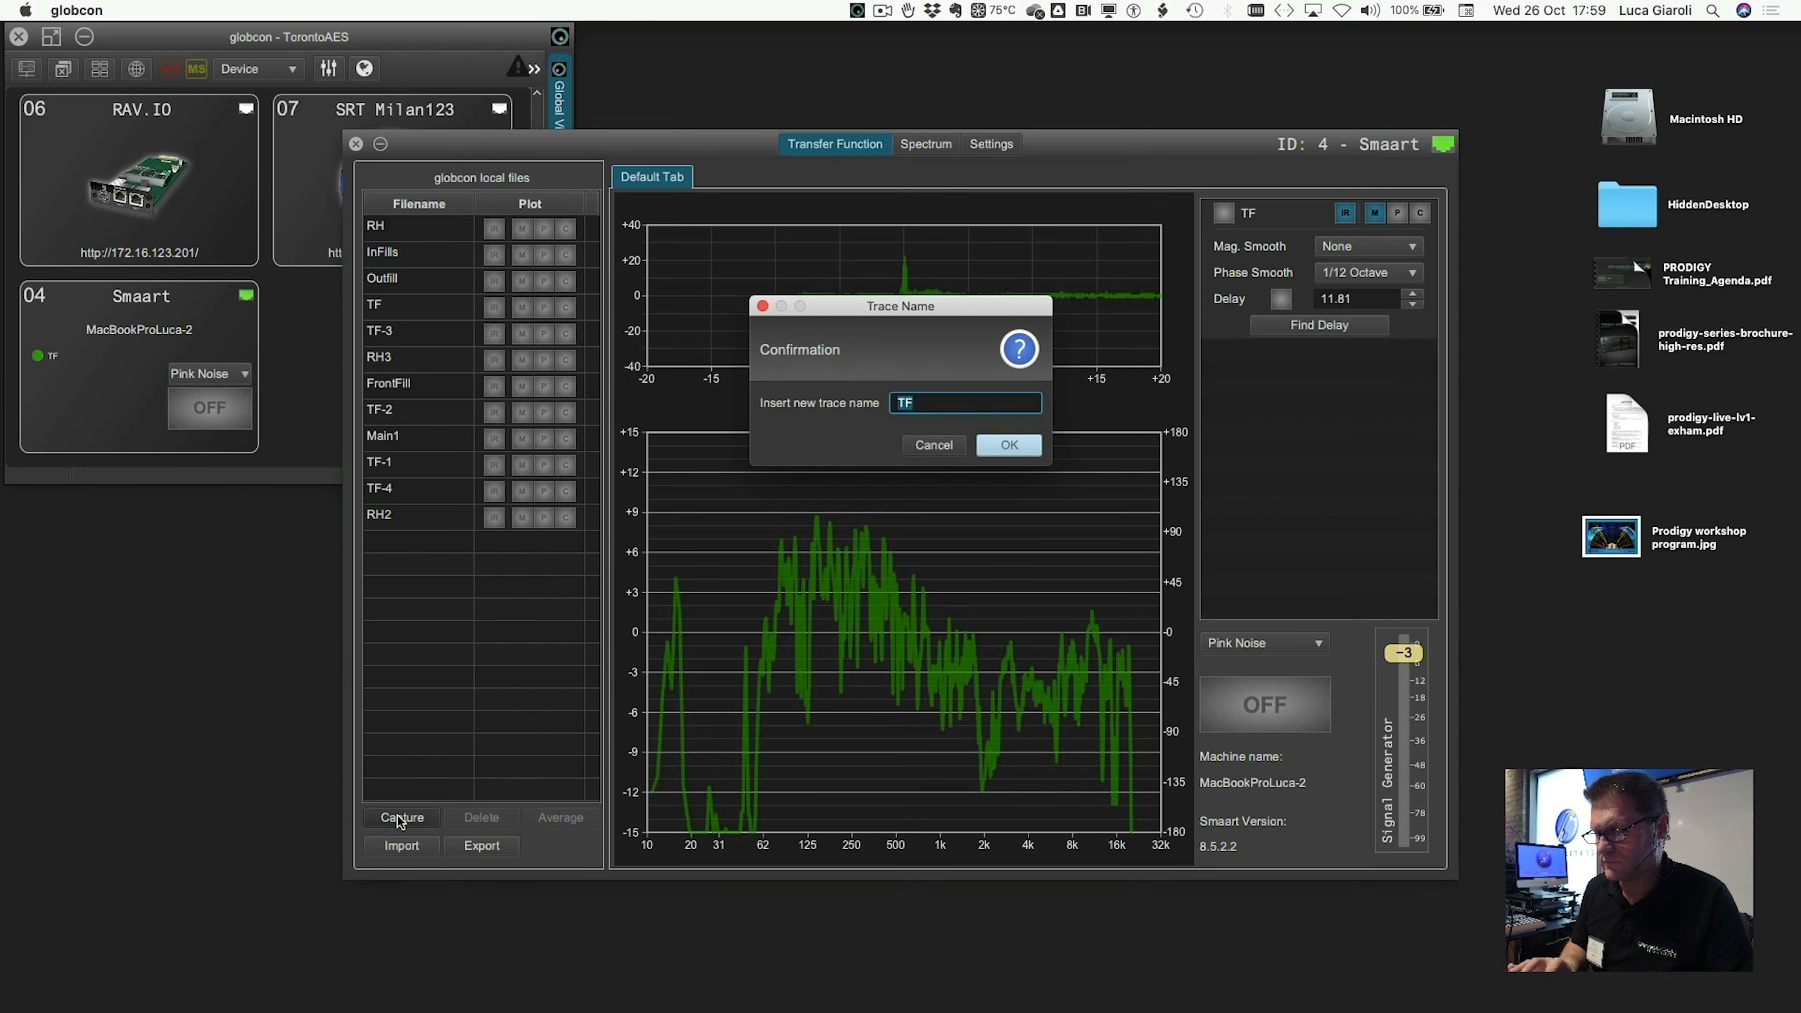
{"action": "type", "text": "M"}
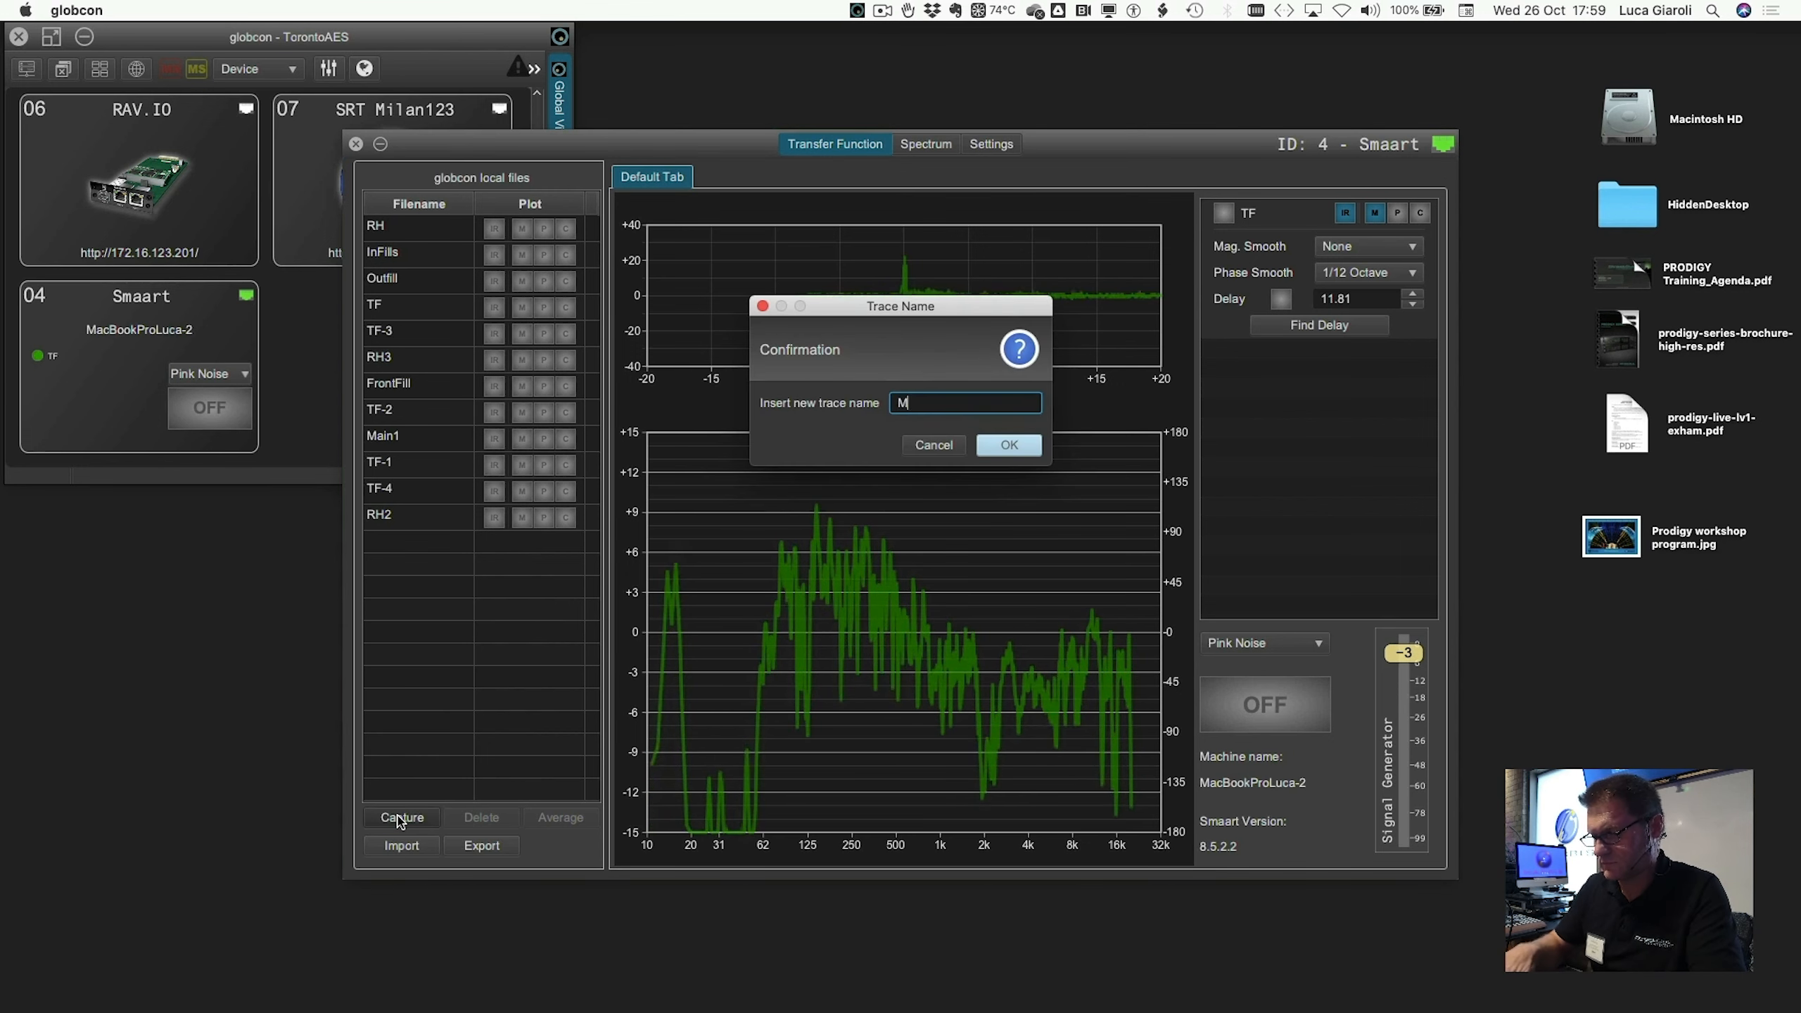
{"action": "type", "text": "ain_R"}
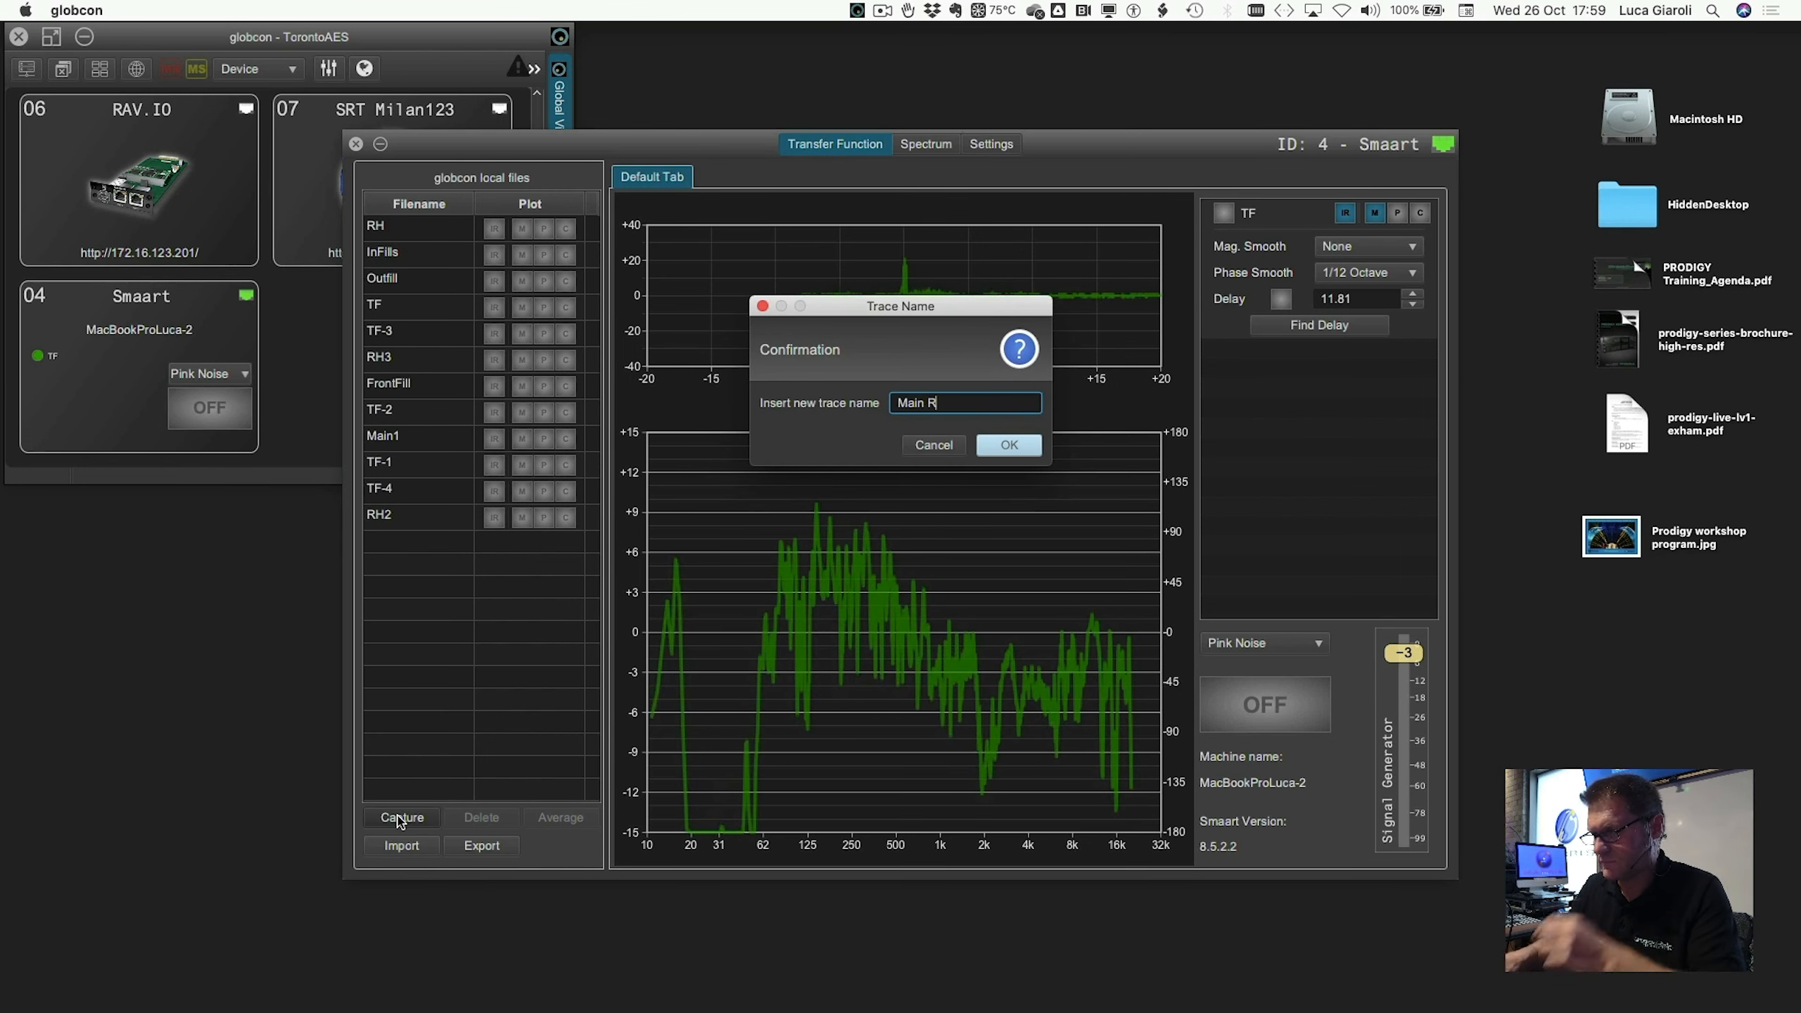
{"action": "key", "text": "Return"}
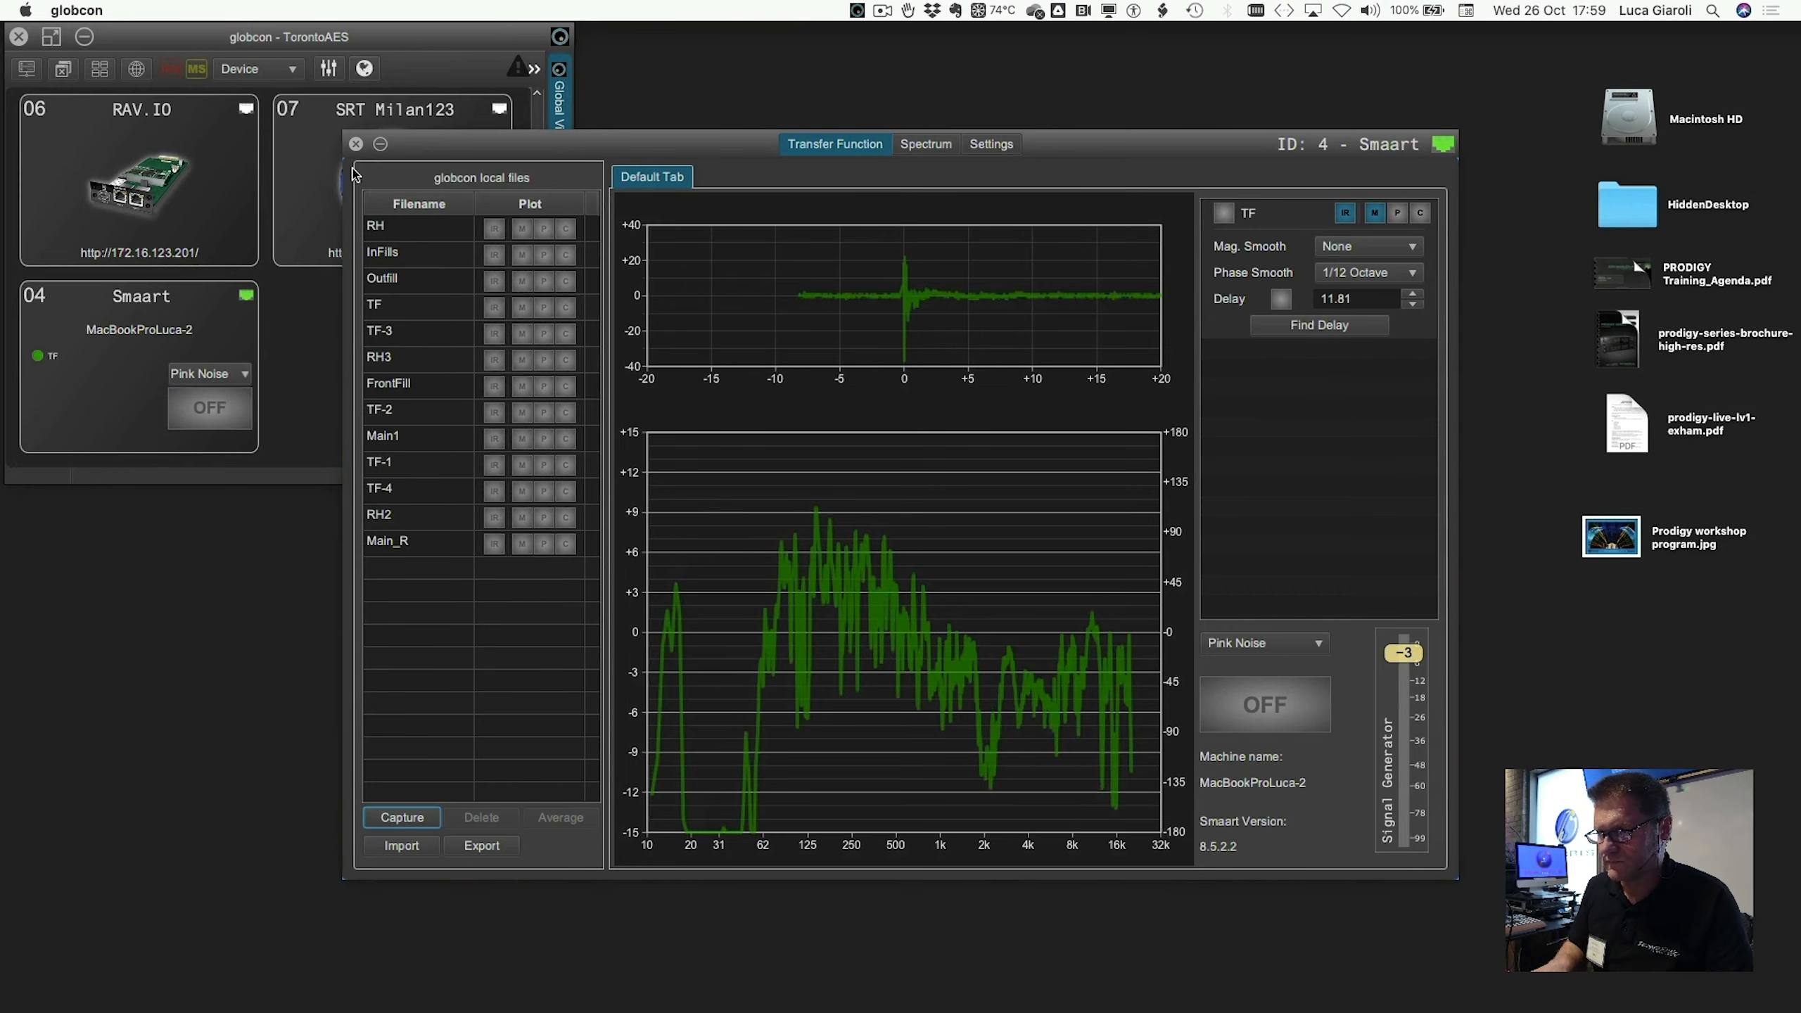
- Mute the Pink to PA channel in the second PA layout and return to the Smaart layout
{"action": "key", "text": "space"}
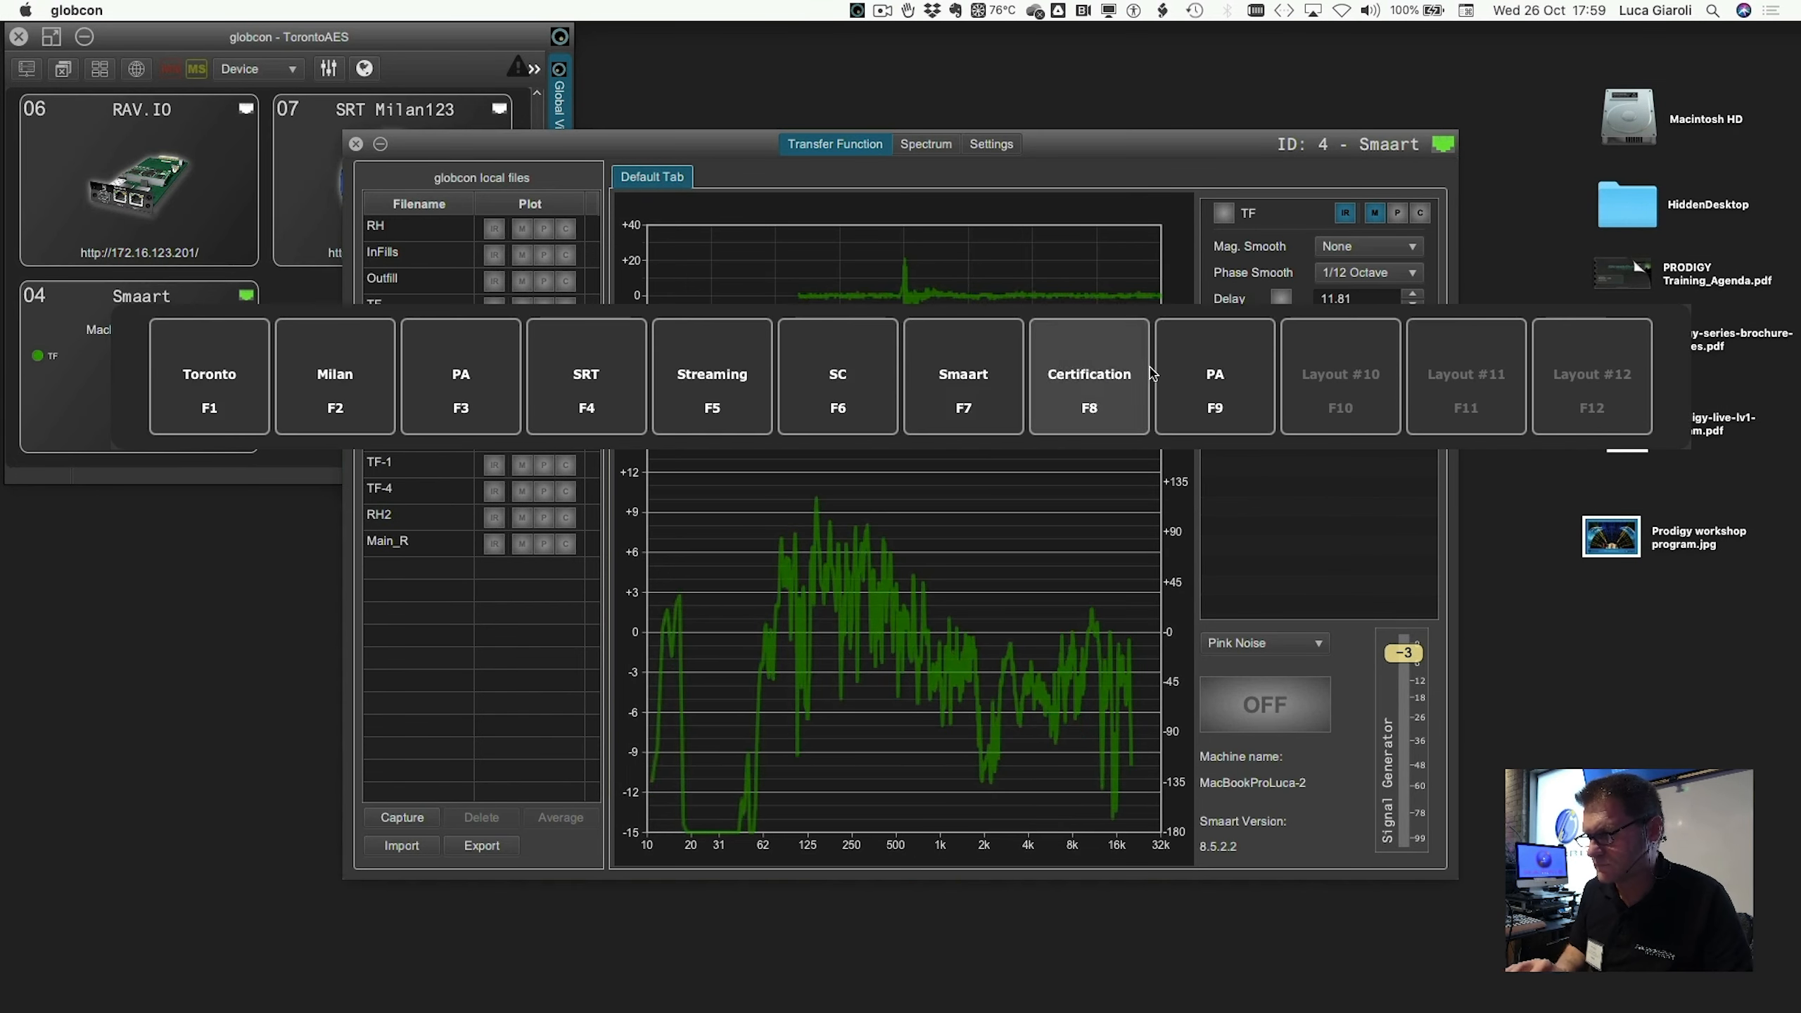
{"action": "left_click", "coordinate": [1214, 376]}
{"action": "left_click", "coordinate": [1268, 981]}
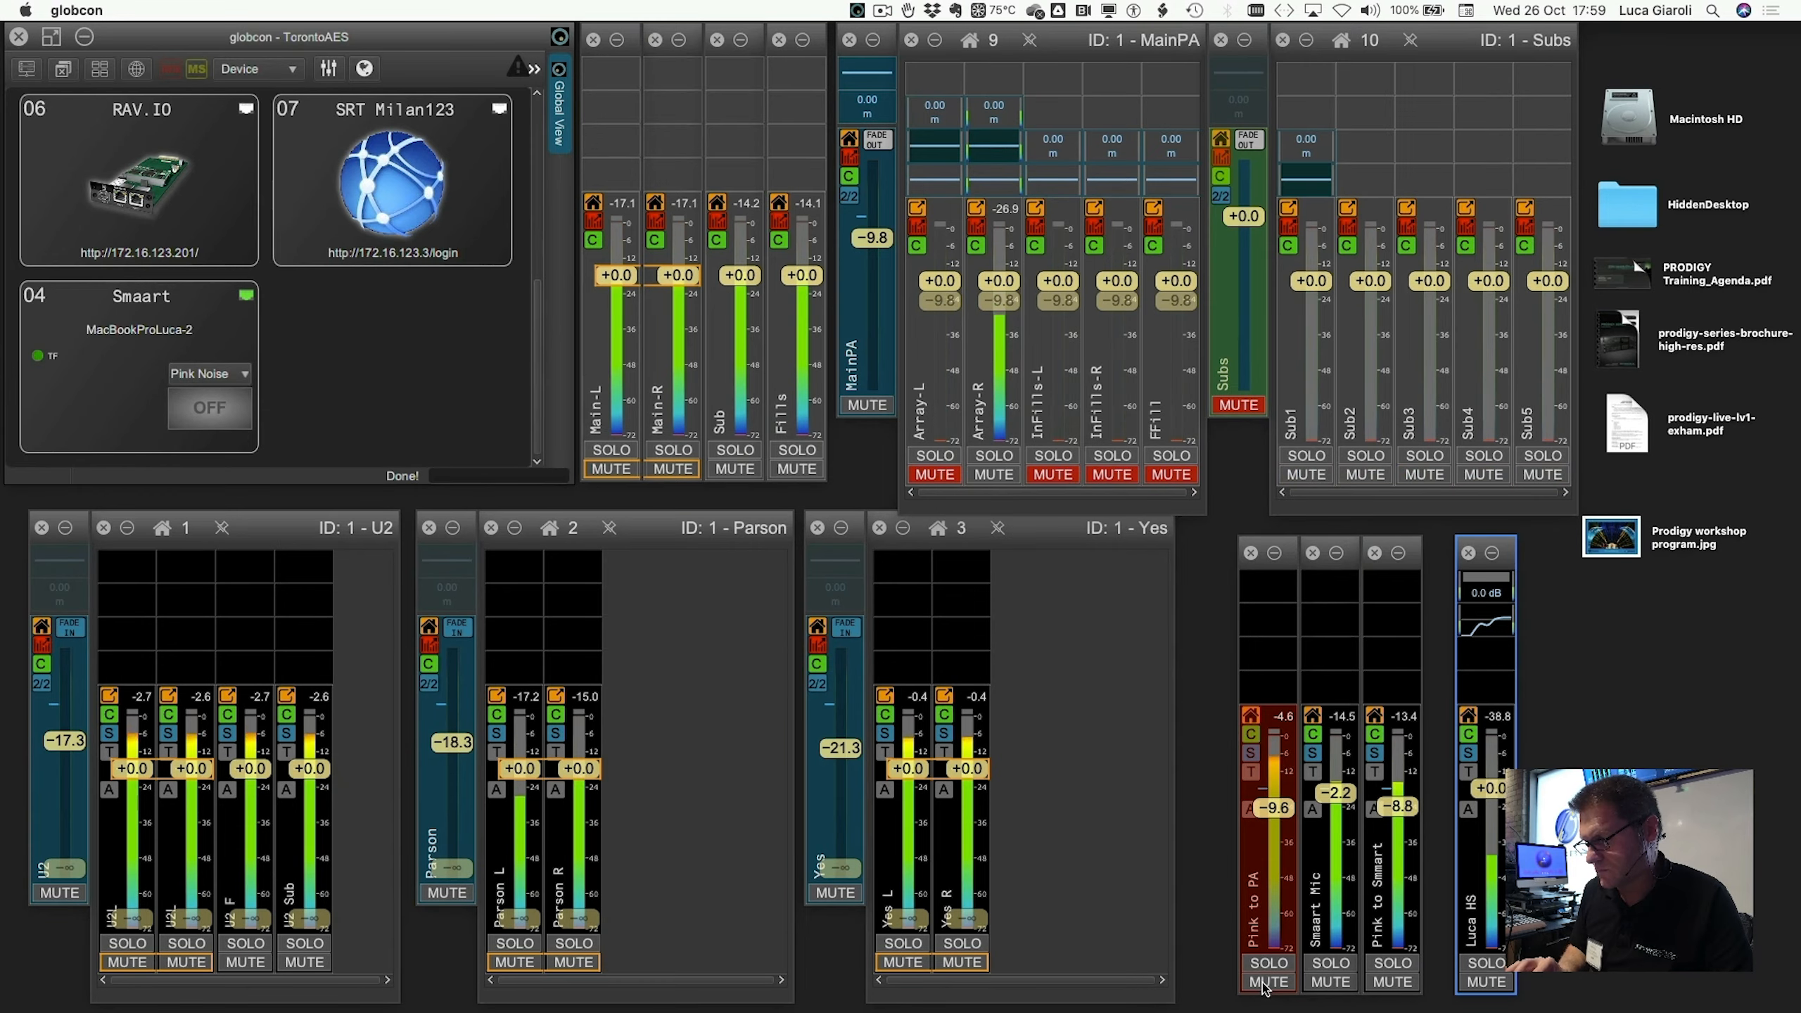
{"action": "key", "text": "space"}
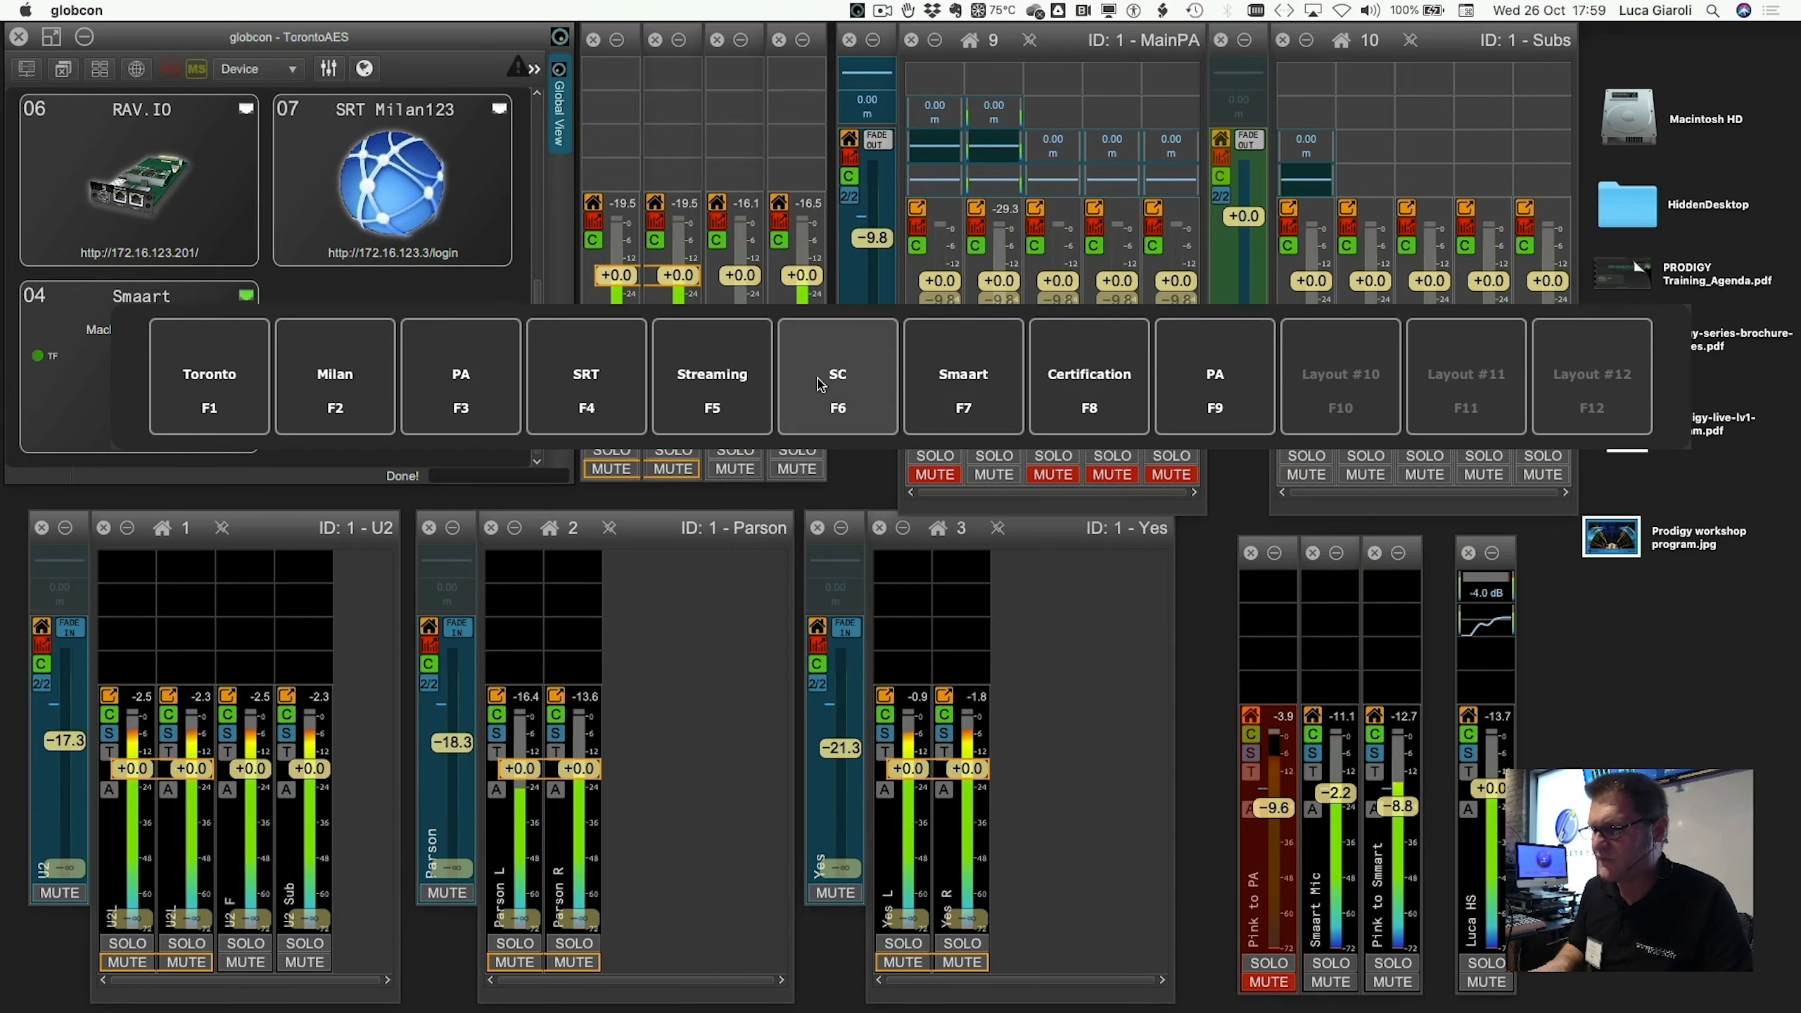
{"action": "left_click", "coordinate": [938, 376]}
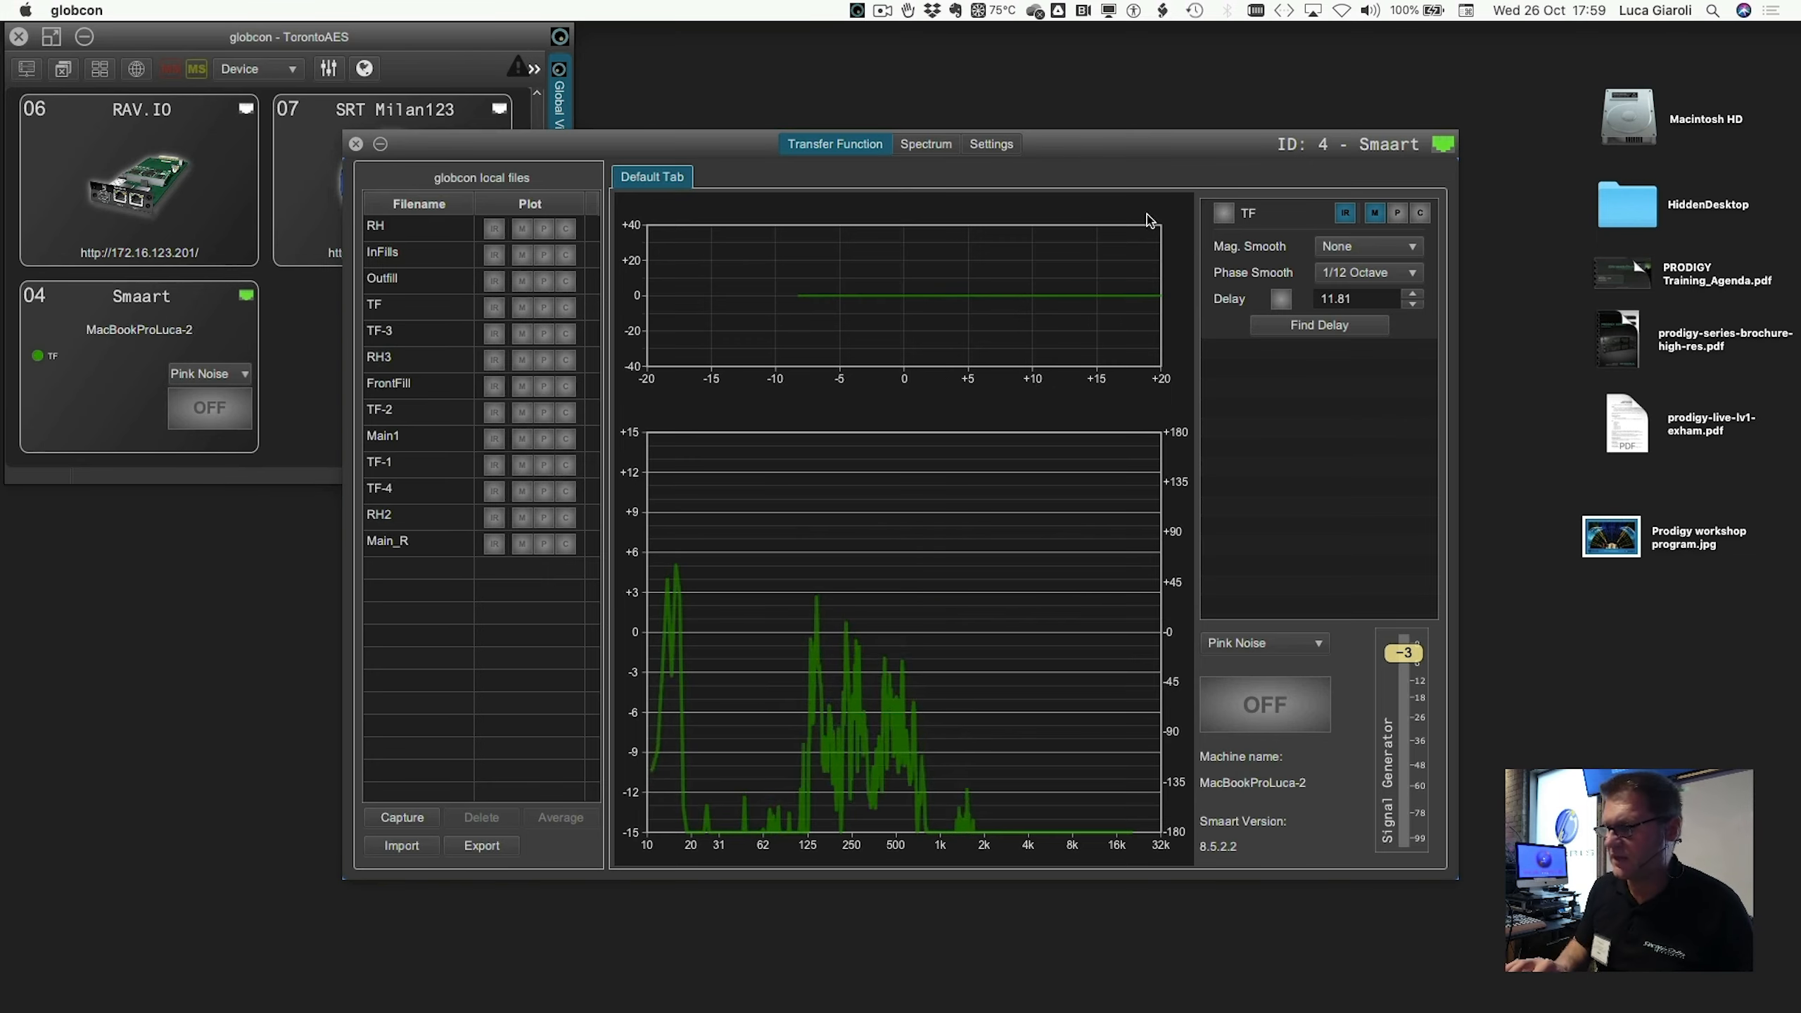
- Turn off the live TF measurement and plot the captured Main_R trace's magnitude, impulse response, phase and coherence
{"action": "left_click", "coordinate": [1224, 214]}
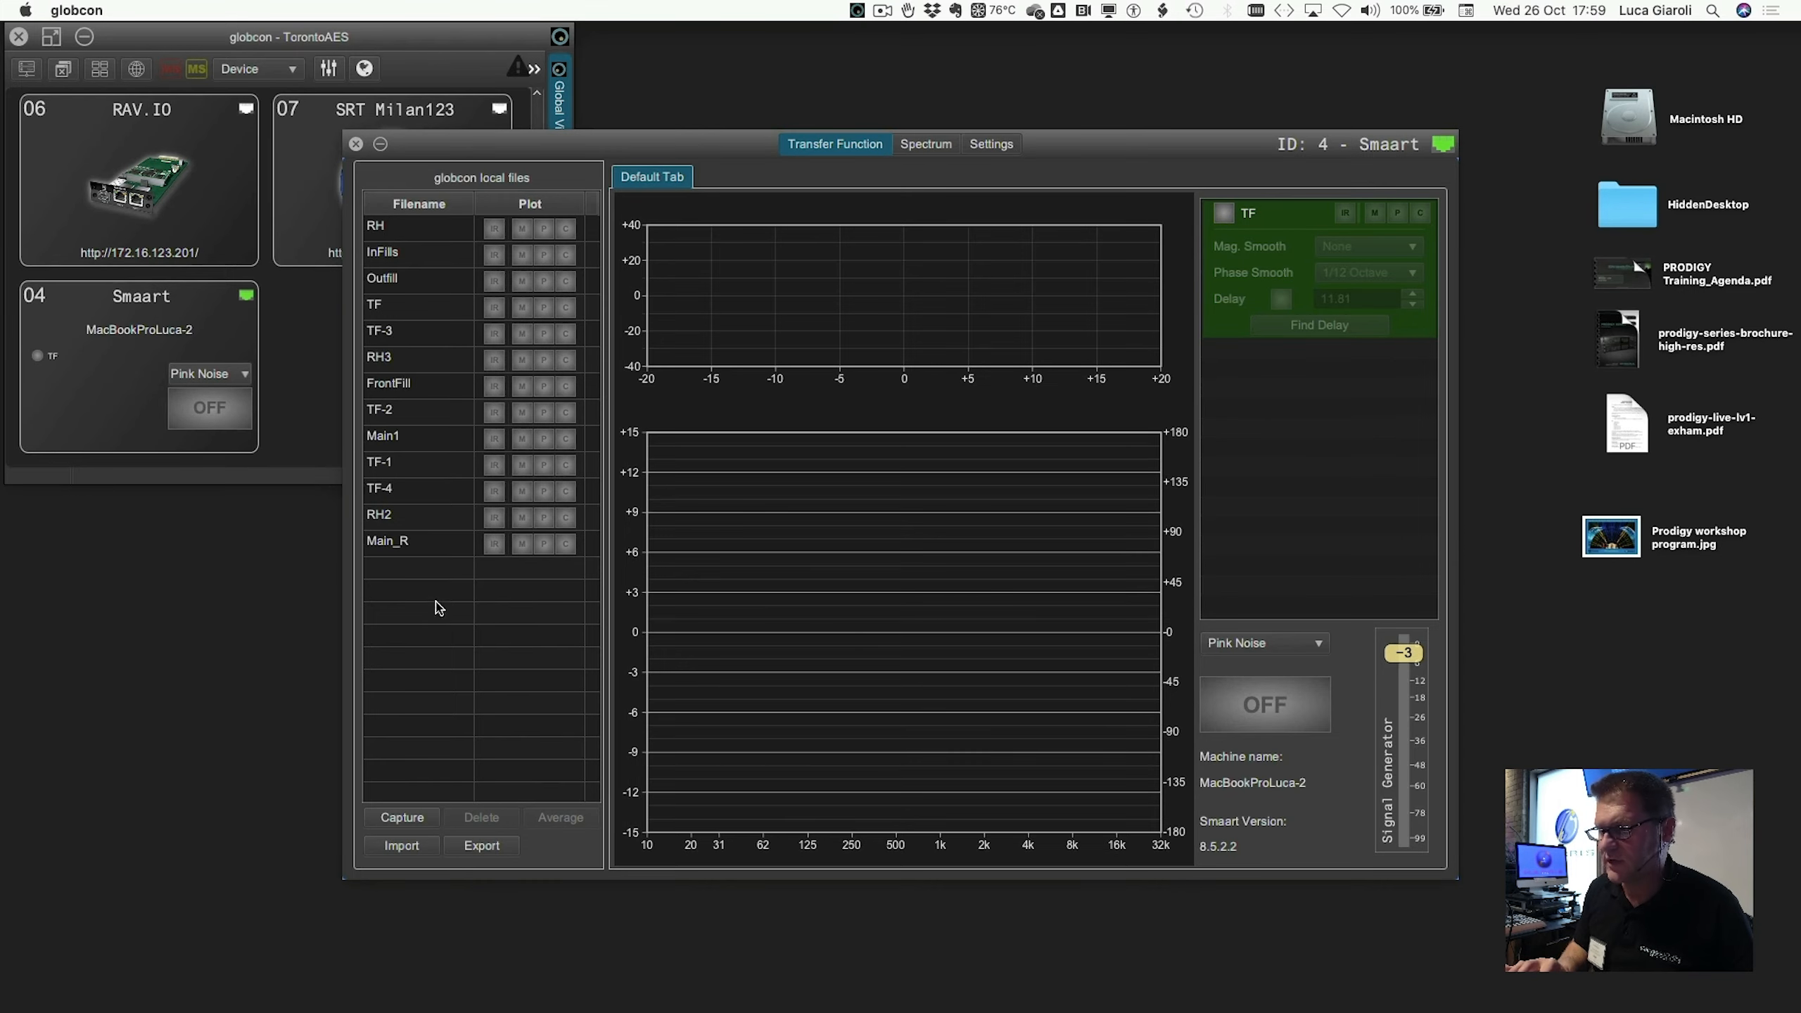
{"action": "left_click", "coordinate": [523, 544]}
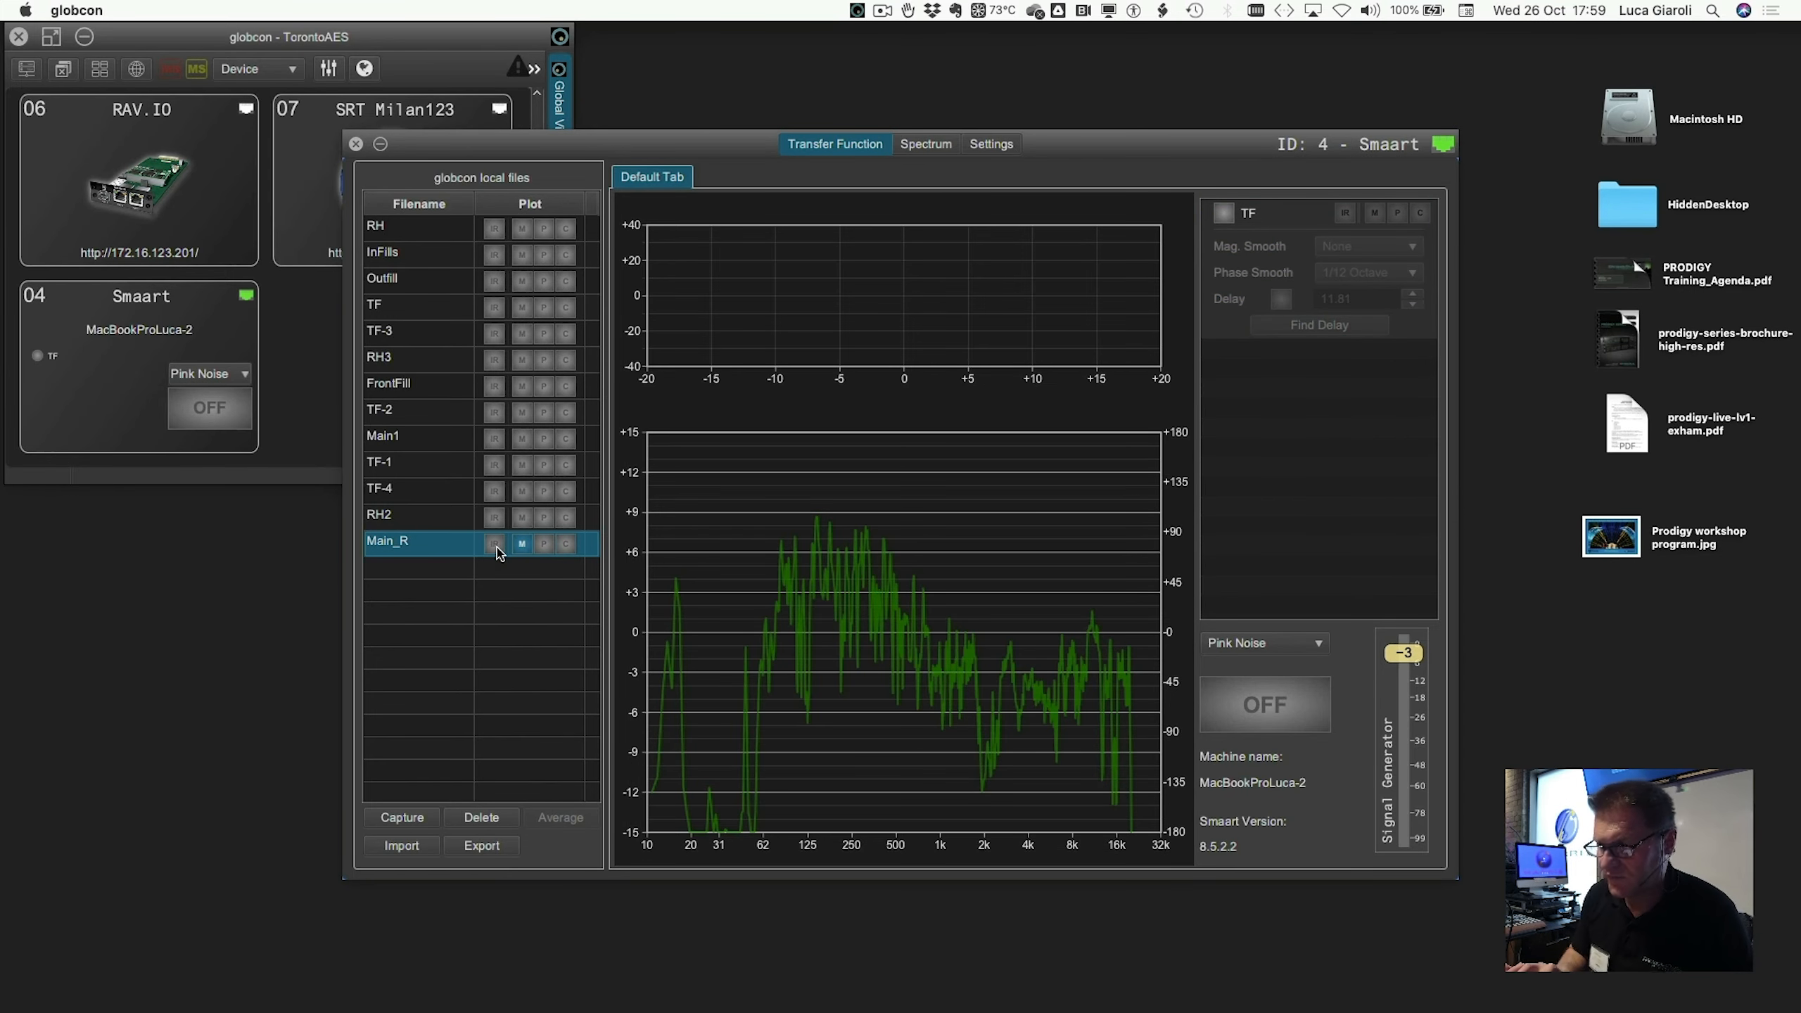
{"action": "left_click", "coordinate": [497, 546]}
{"action": "left_click", "coordinate": [544, 544]}
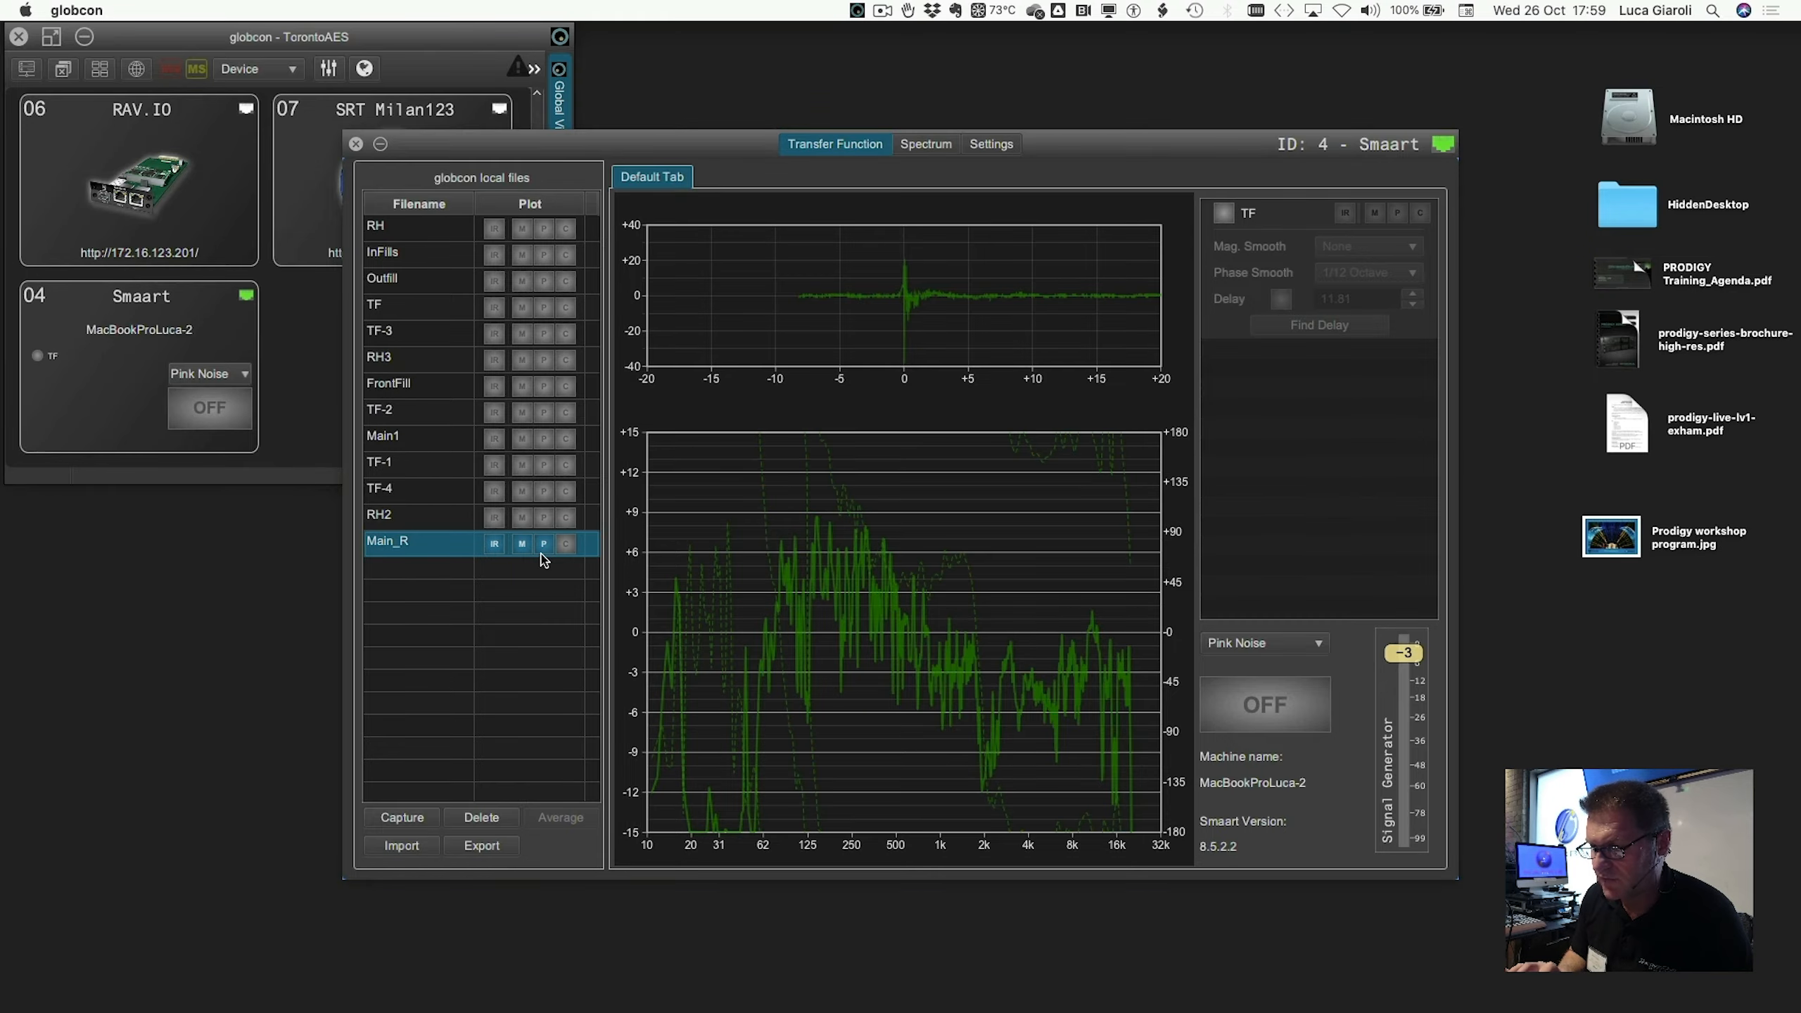
{"action": "left_click", "coordinate": [566, 544]}
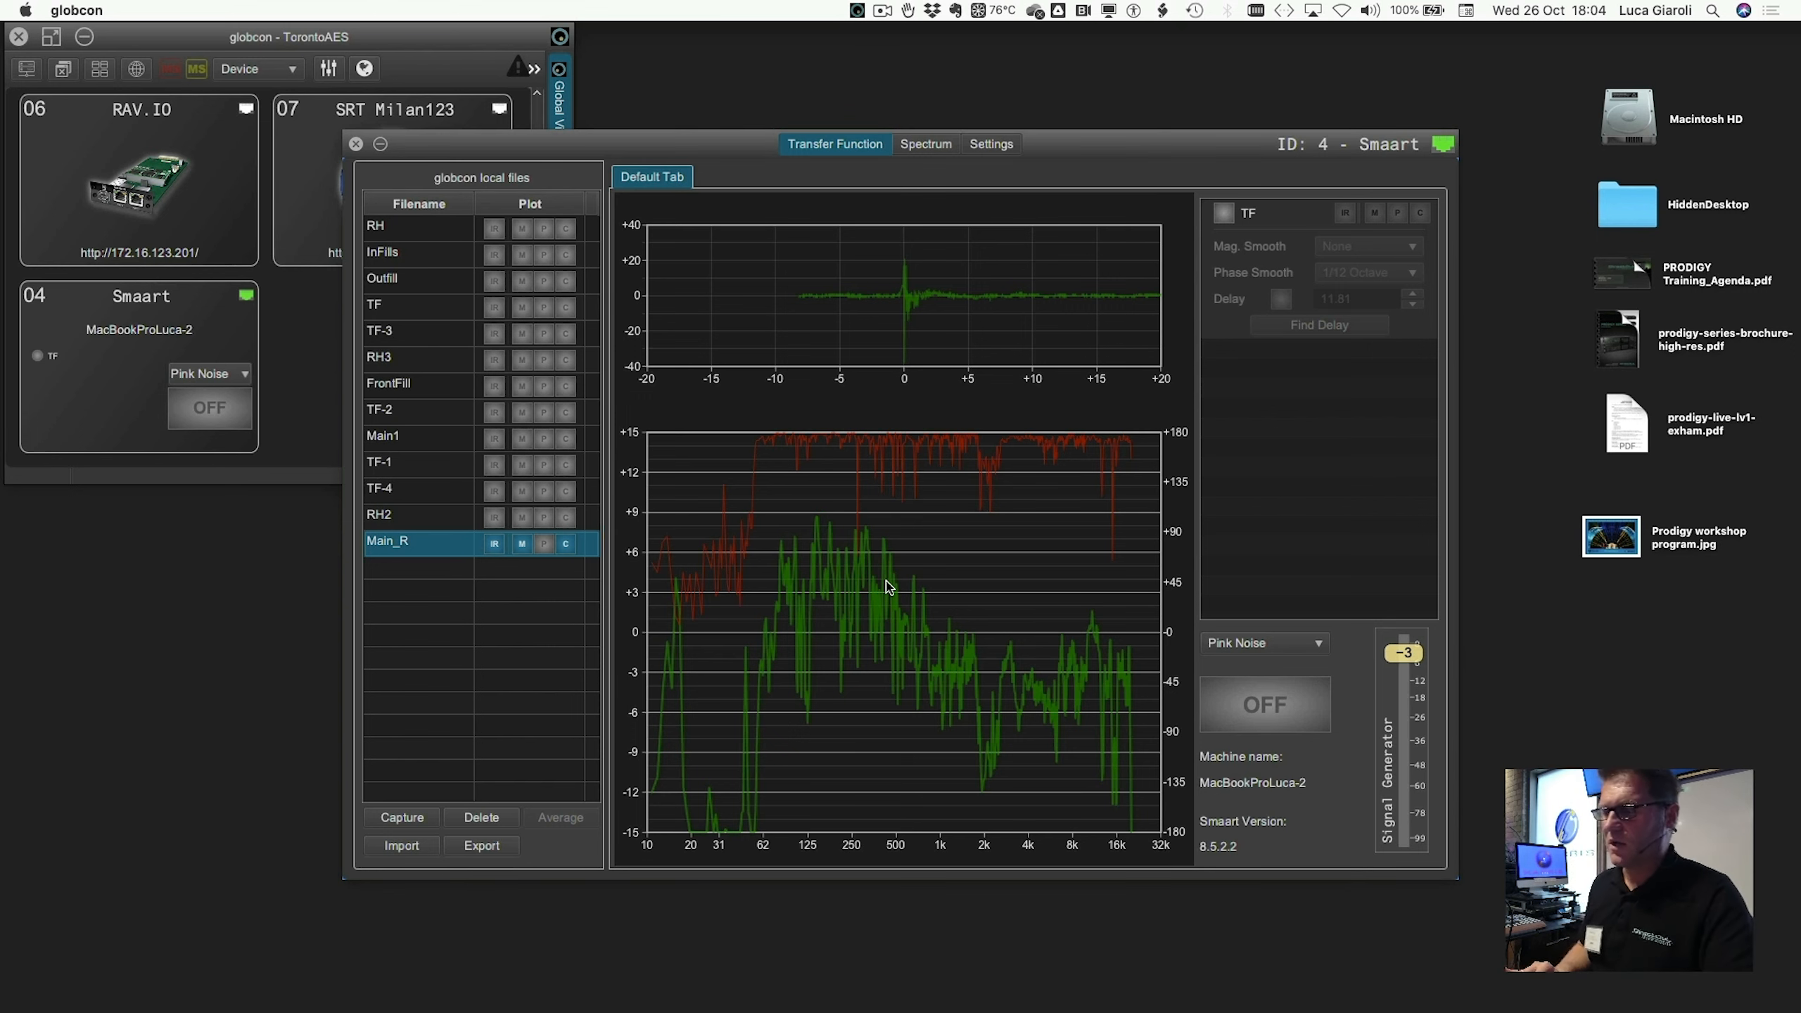
- Recall the second PA layout and open the Custom layer of the Array-R channel's EQ
{"action": "key", "text": "space"}
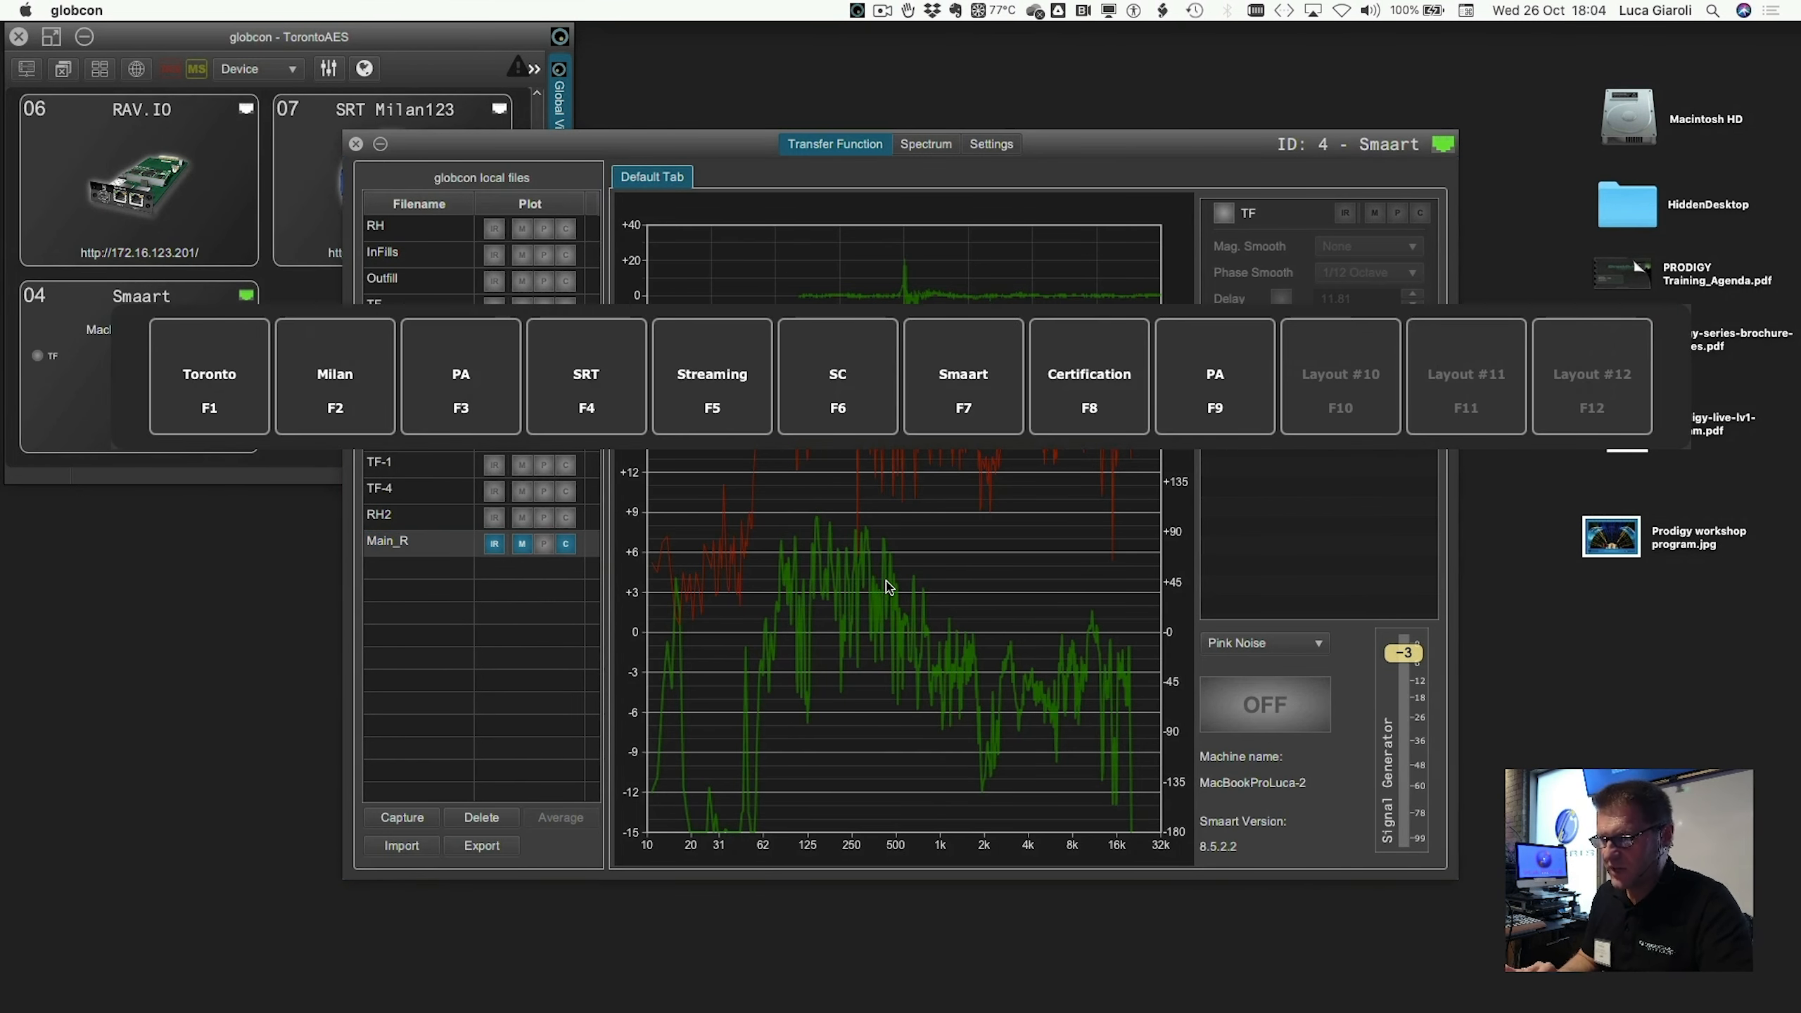
{"action": "left_click", "coordinate": [1188, 382]}
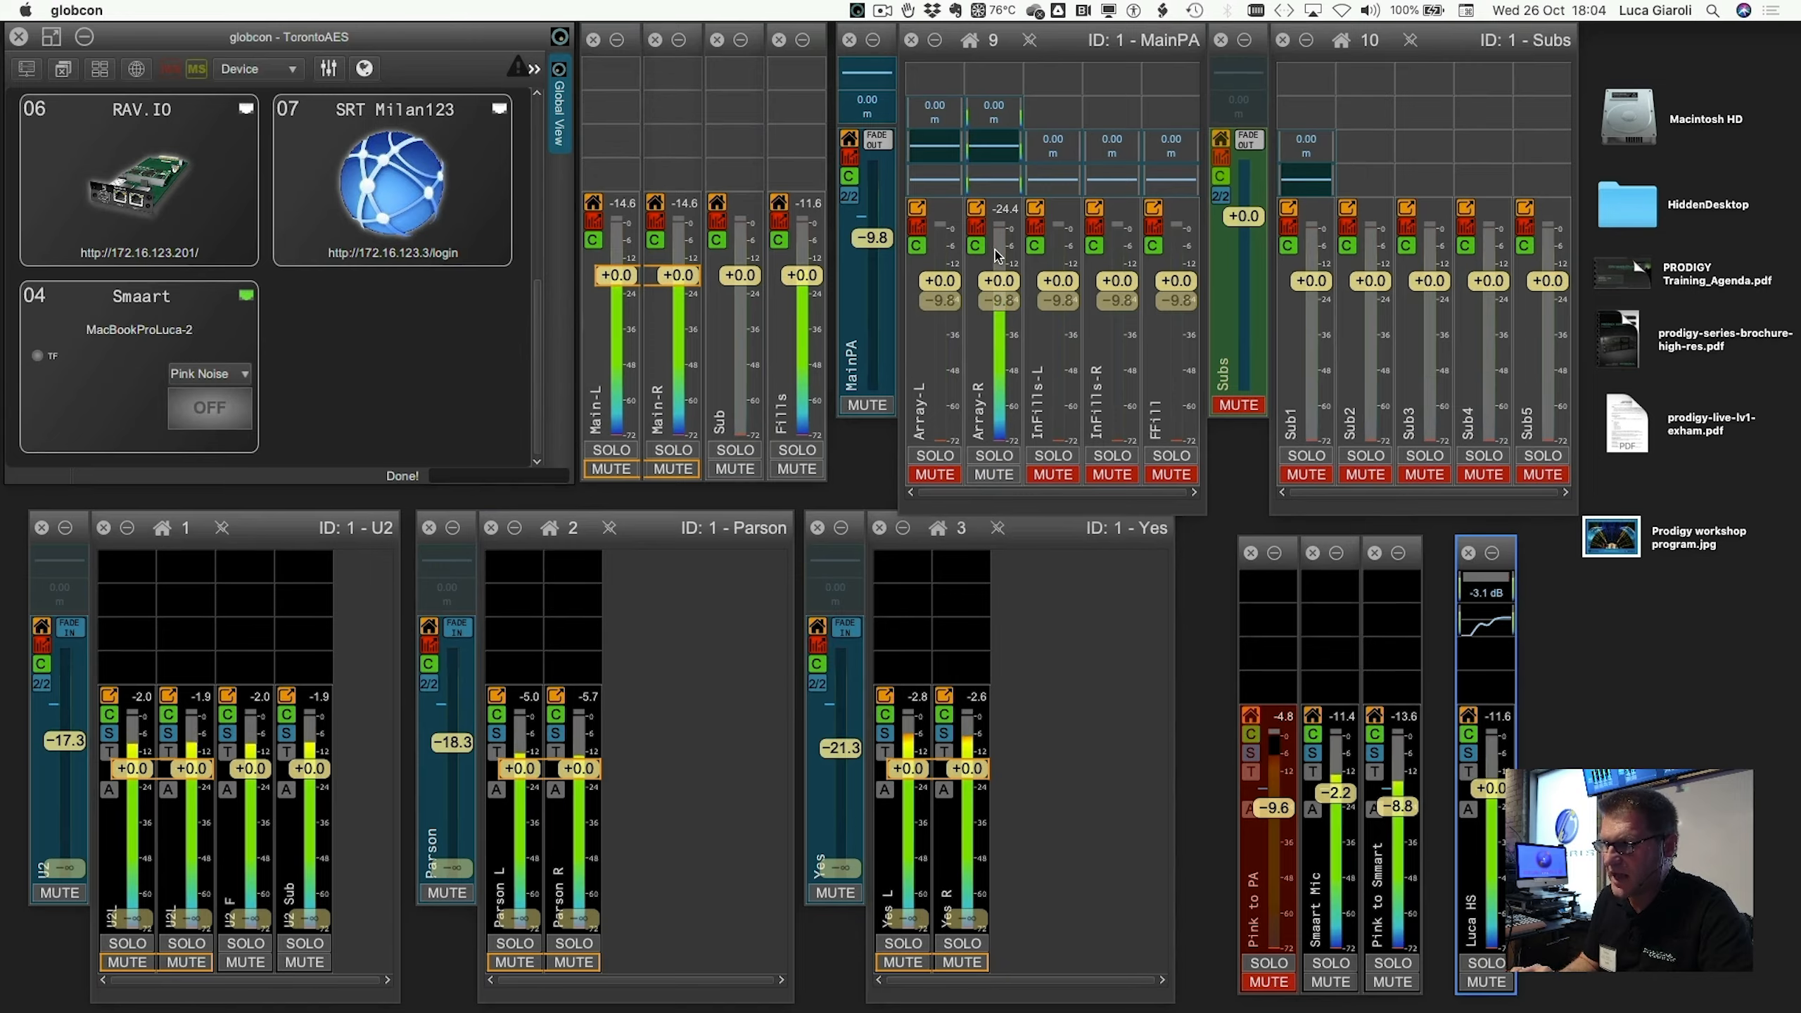
{"action": "left_click", "coordinate": [977, 207]}
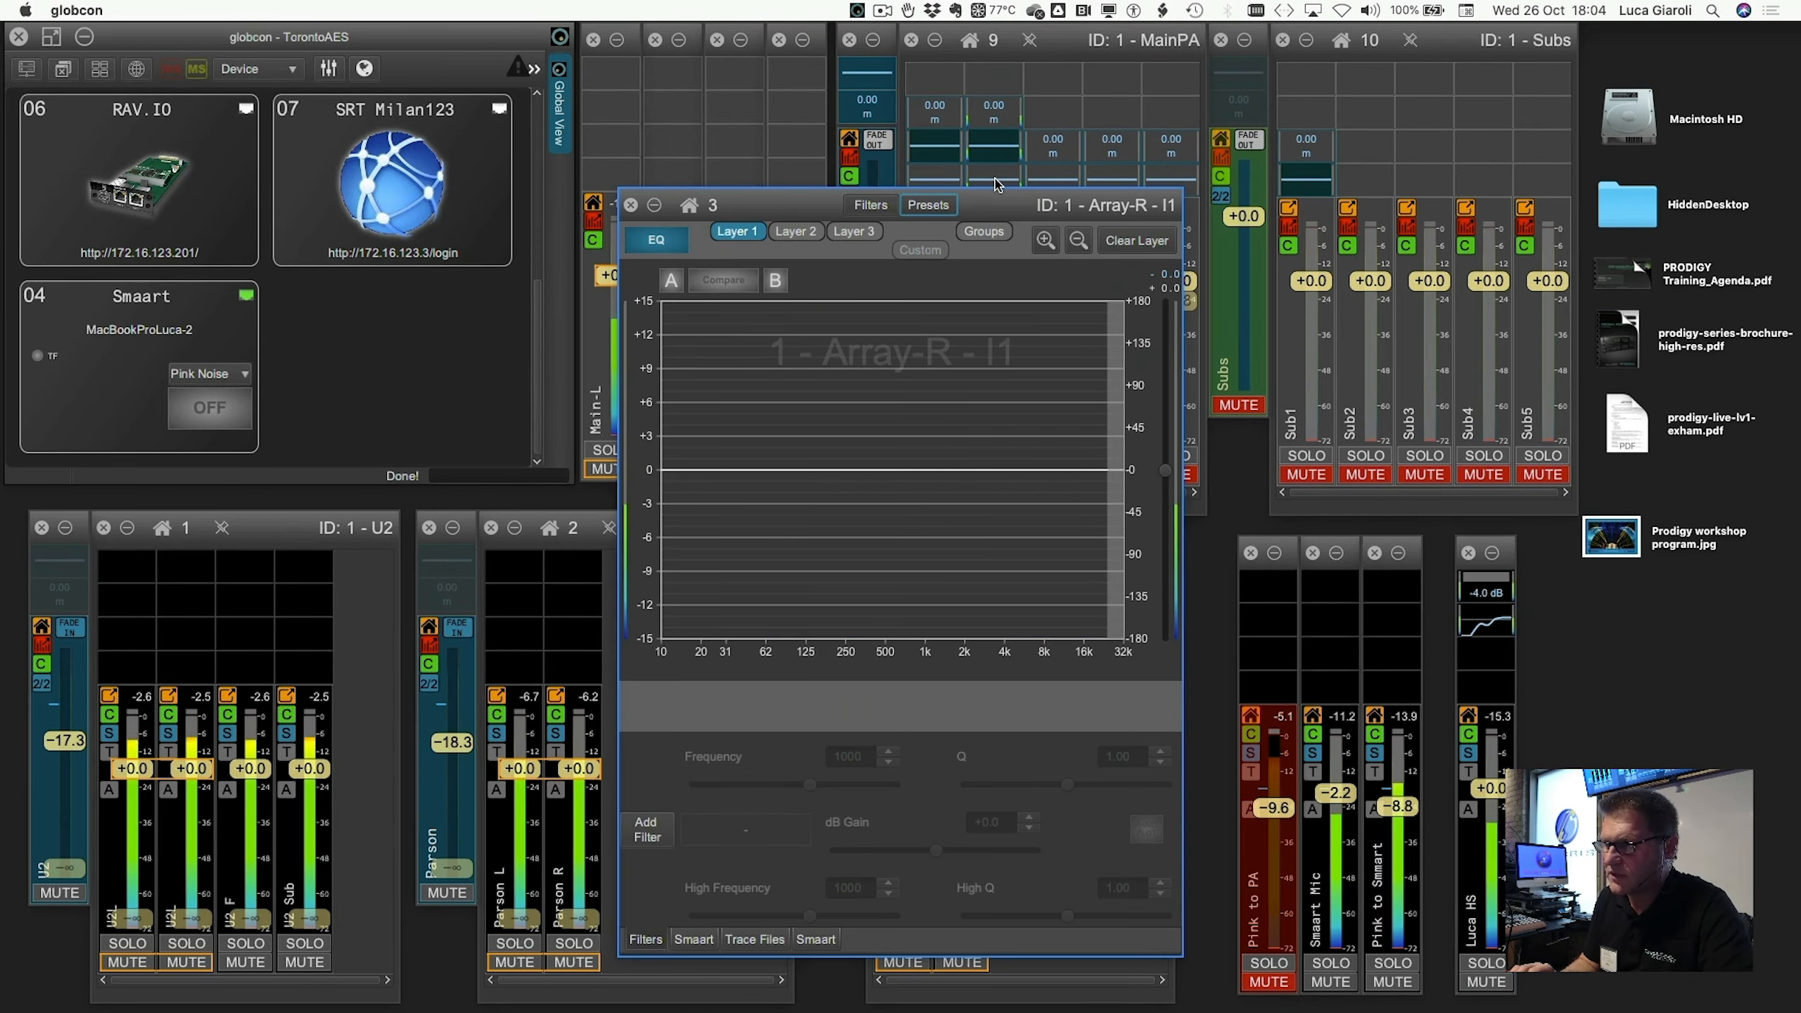
{"action": "left_click", "coordinate": [921, 251]}
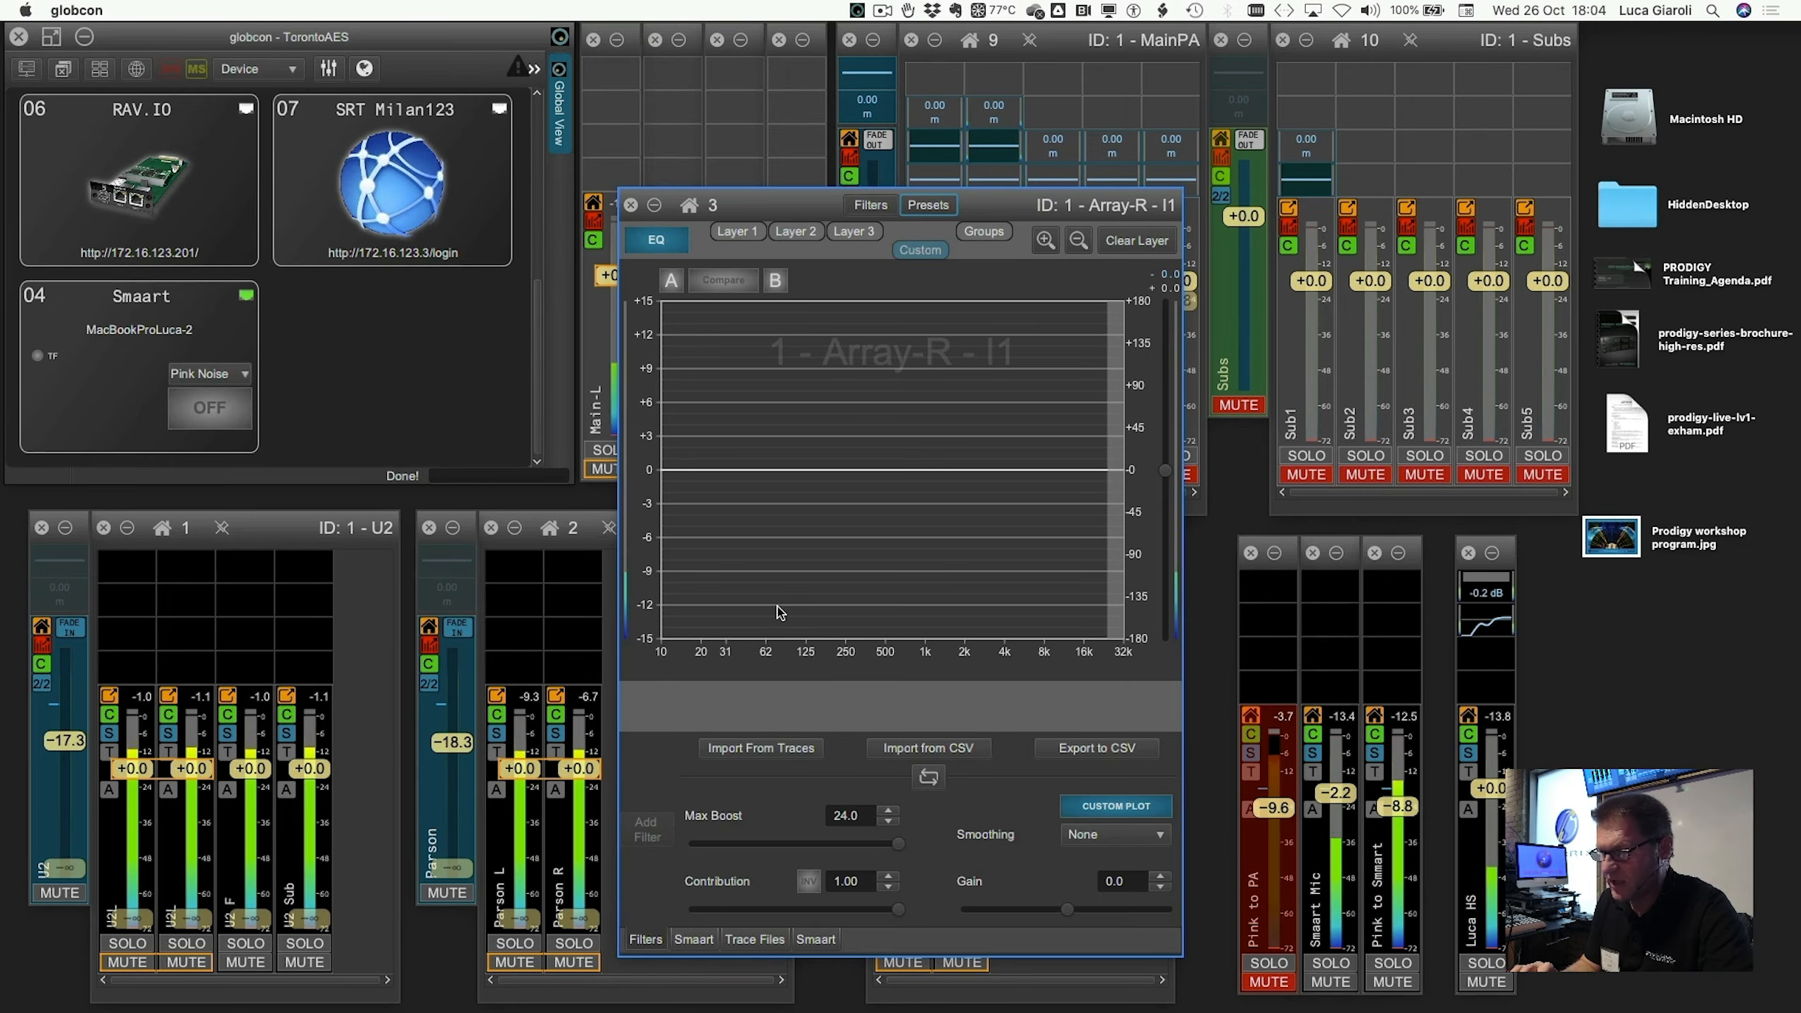
- Import the MAIN_R trace, inverted and coherence weighted, into Array-R's custom EQ
{"action": "left_click", "coordinate": [764, 750]}
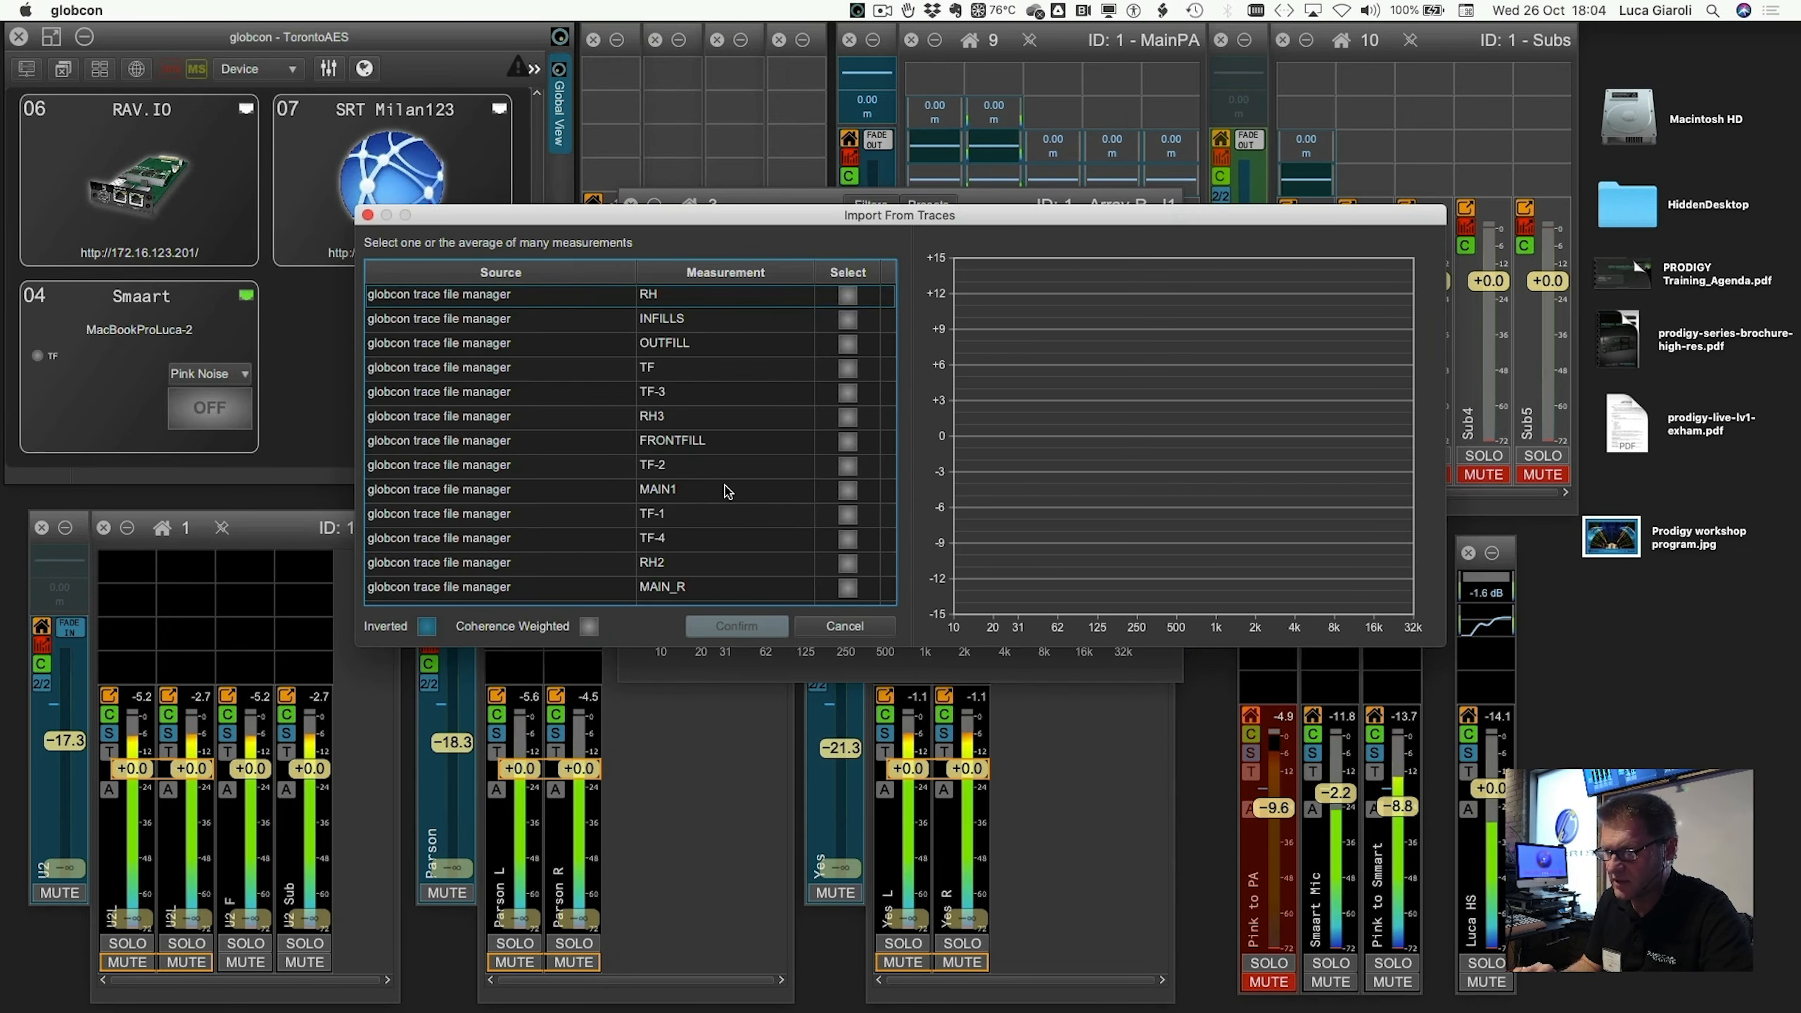
{"action": "left_click", "coordinate": [848, 589]}
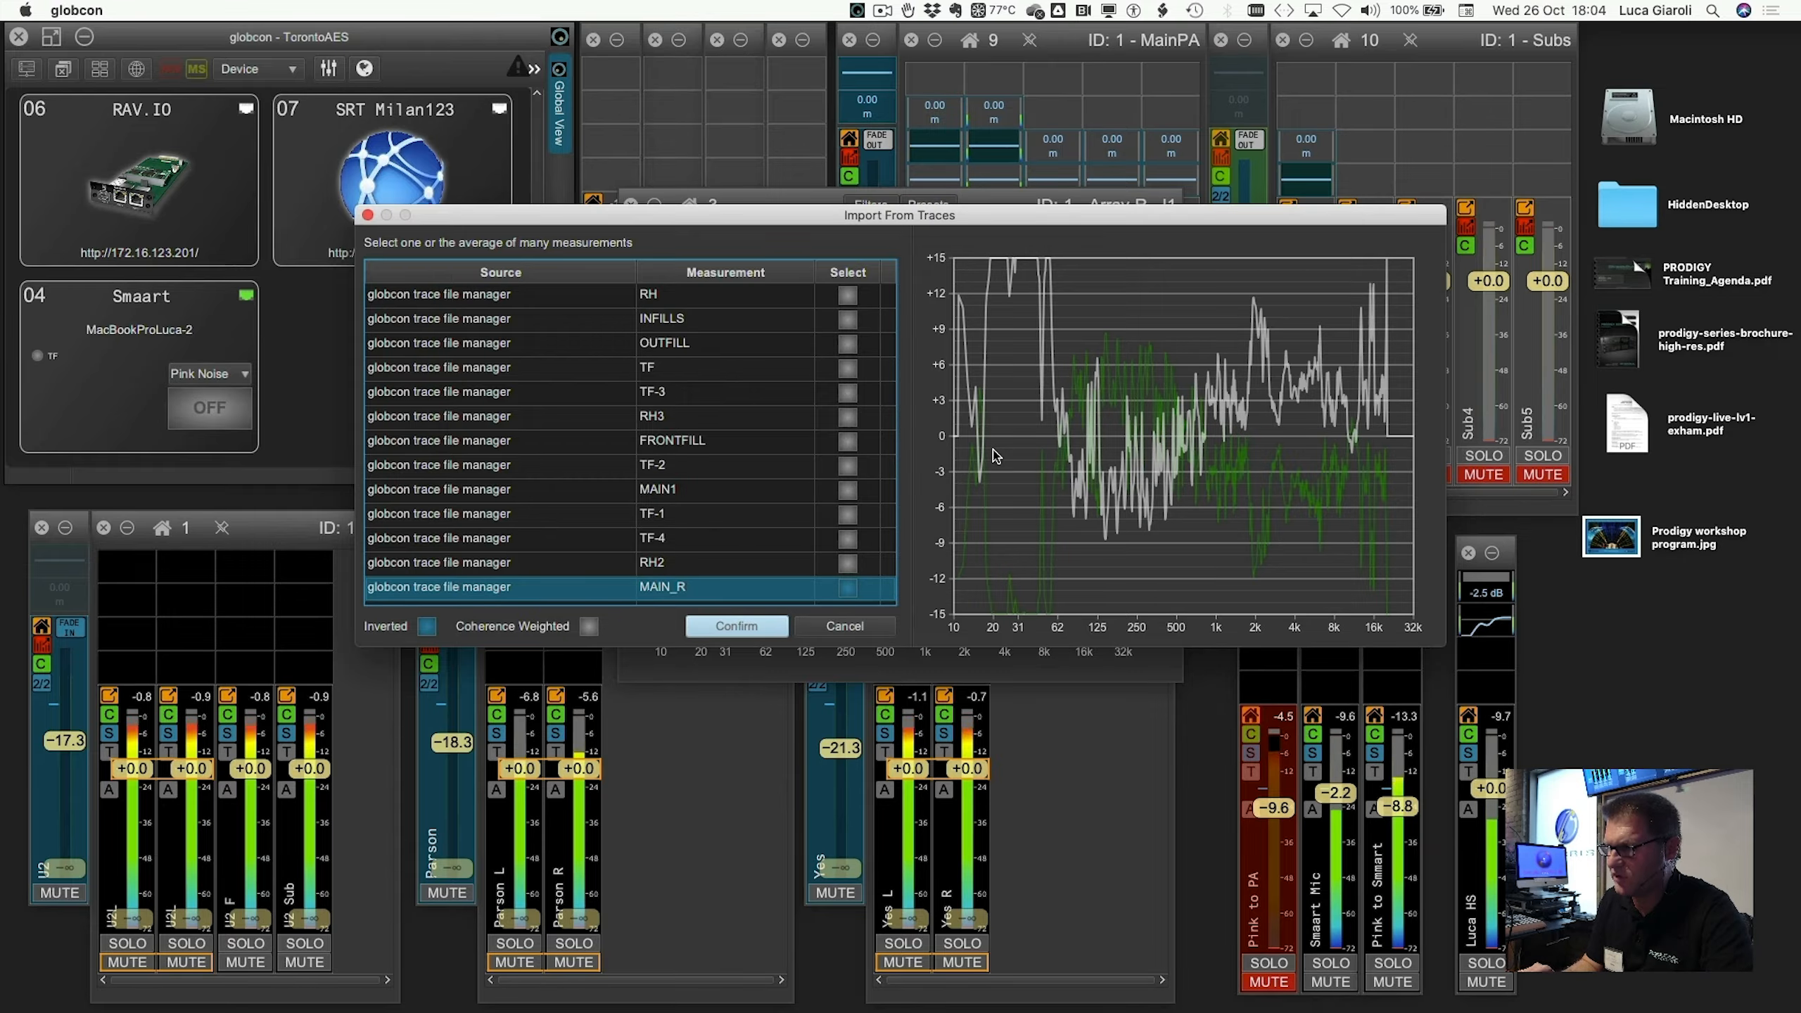
{"action": "left_click", "coordinate": [589, 627]}
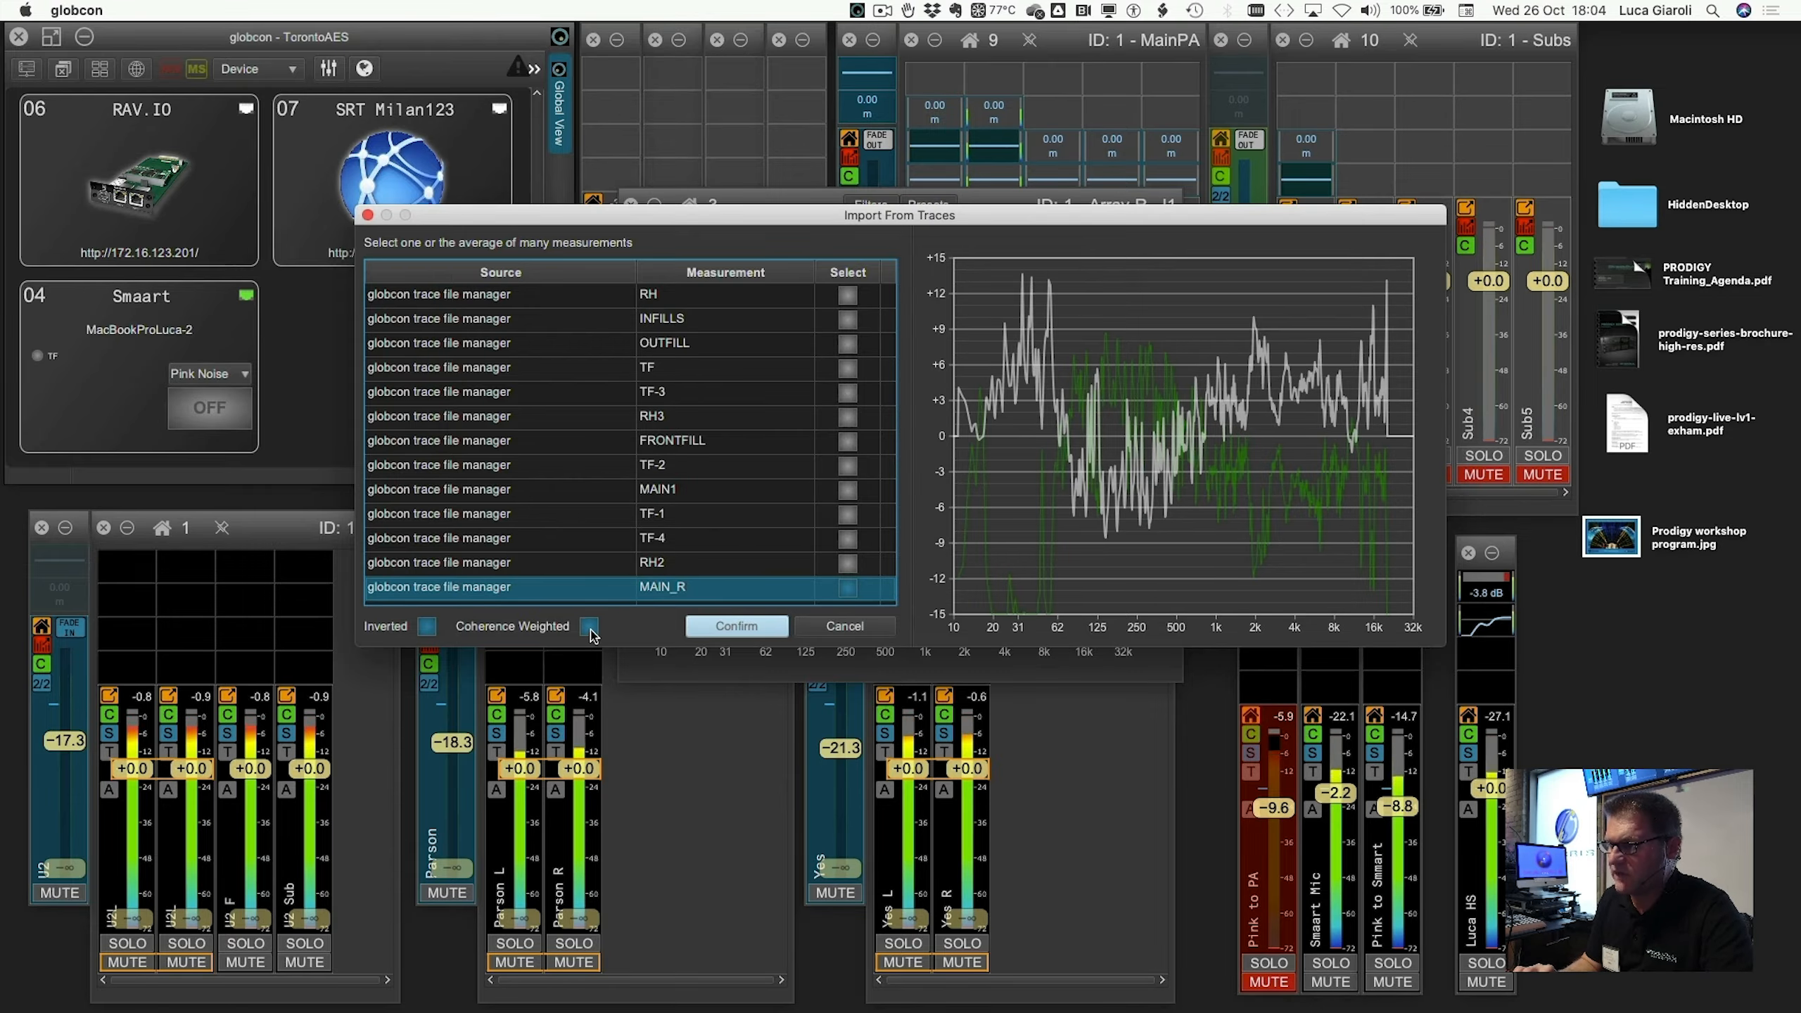
{"action": "left_click", "coordinate": [591, 628]}
{"action": "left_click", "coordinate": [591, 628]}
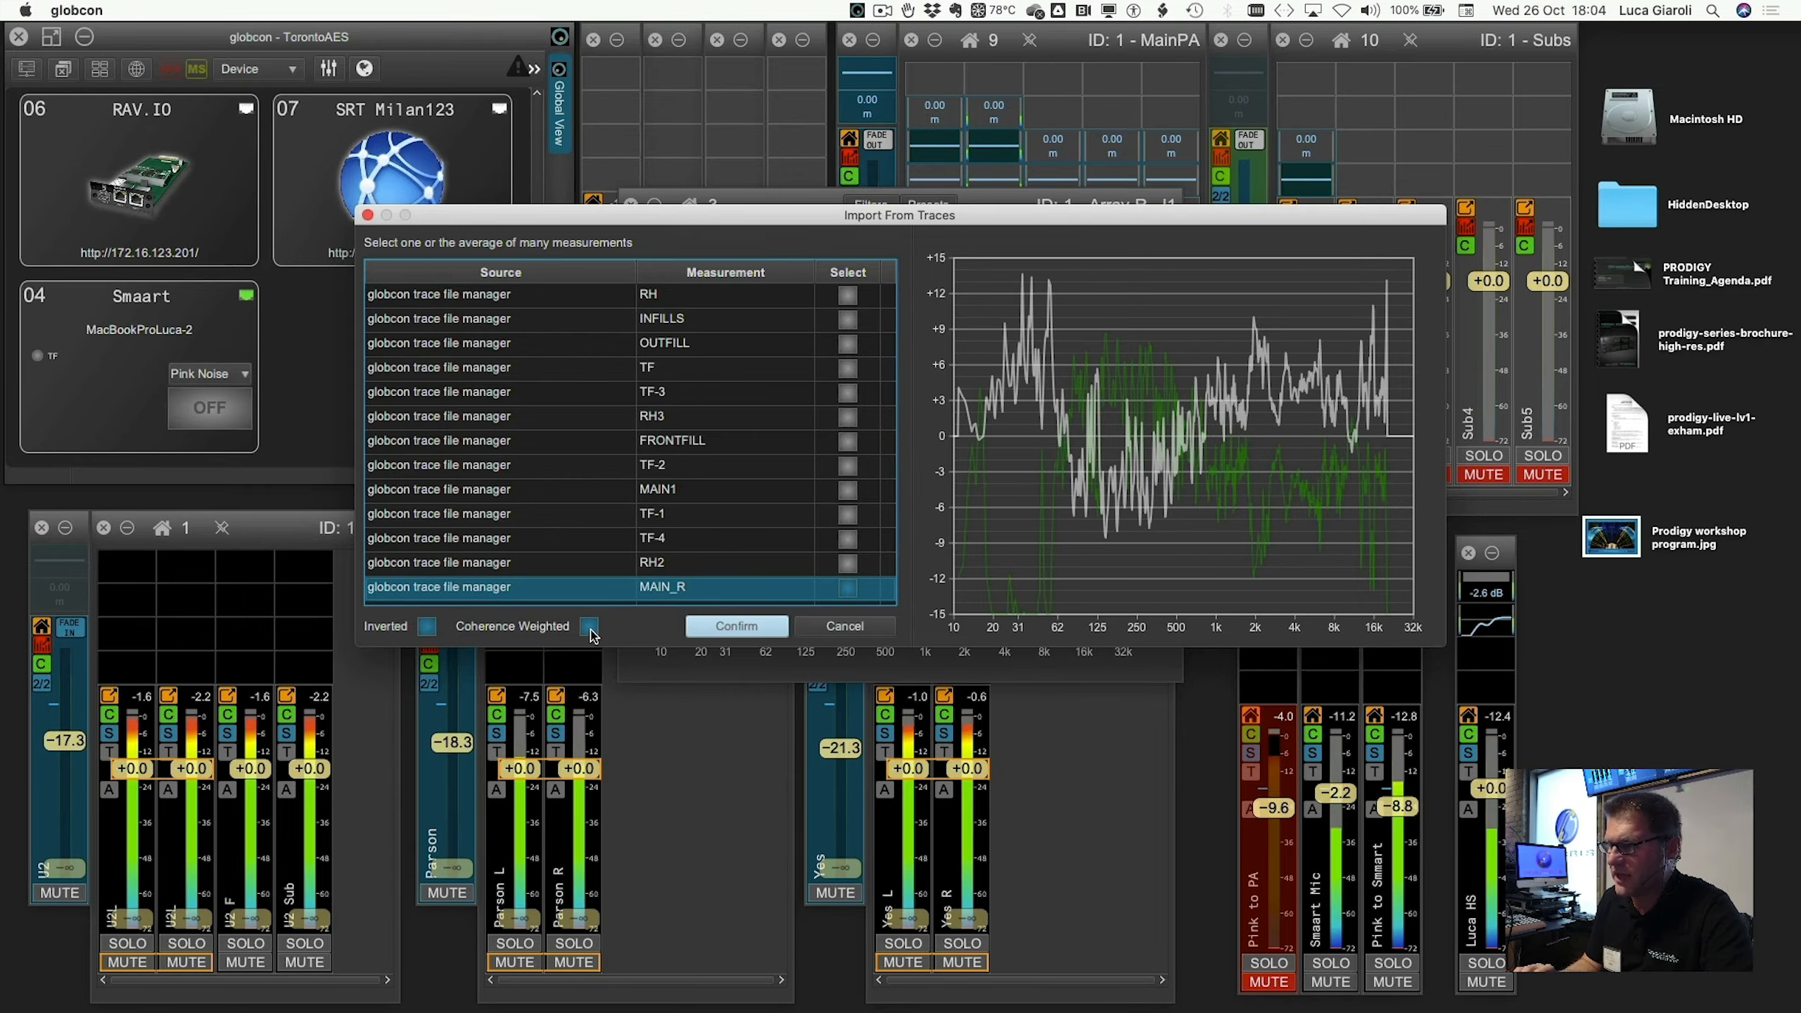
{"action": "left_click", "coordinate": [736, 628]}
{"action": "left_click", "coordinate": [1029, 596]}
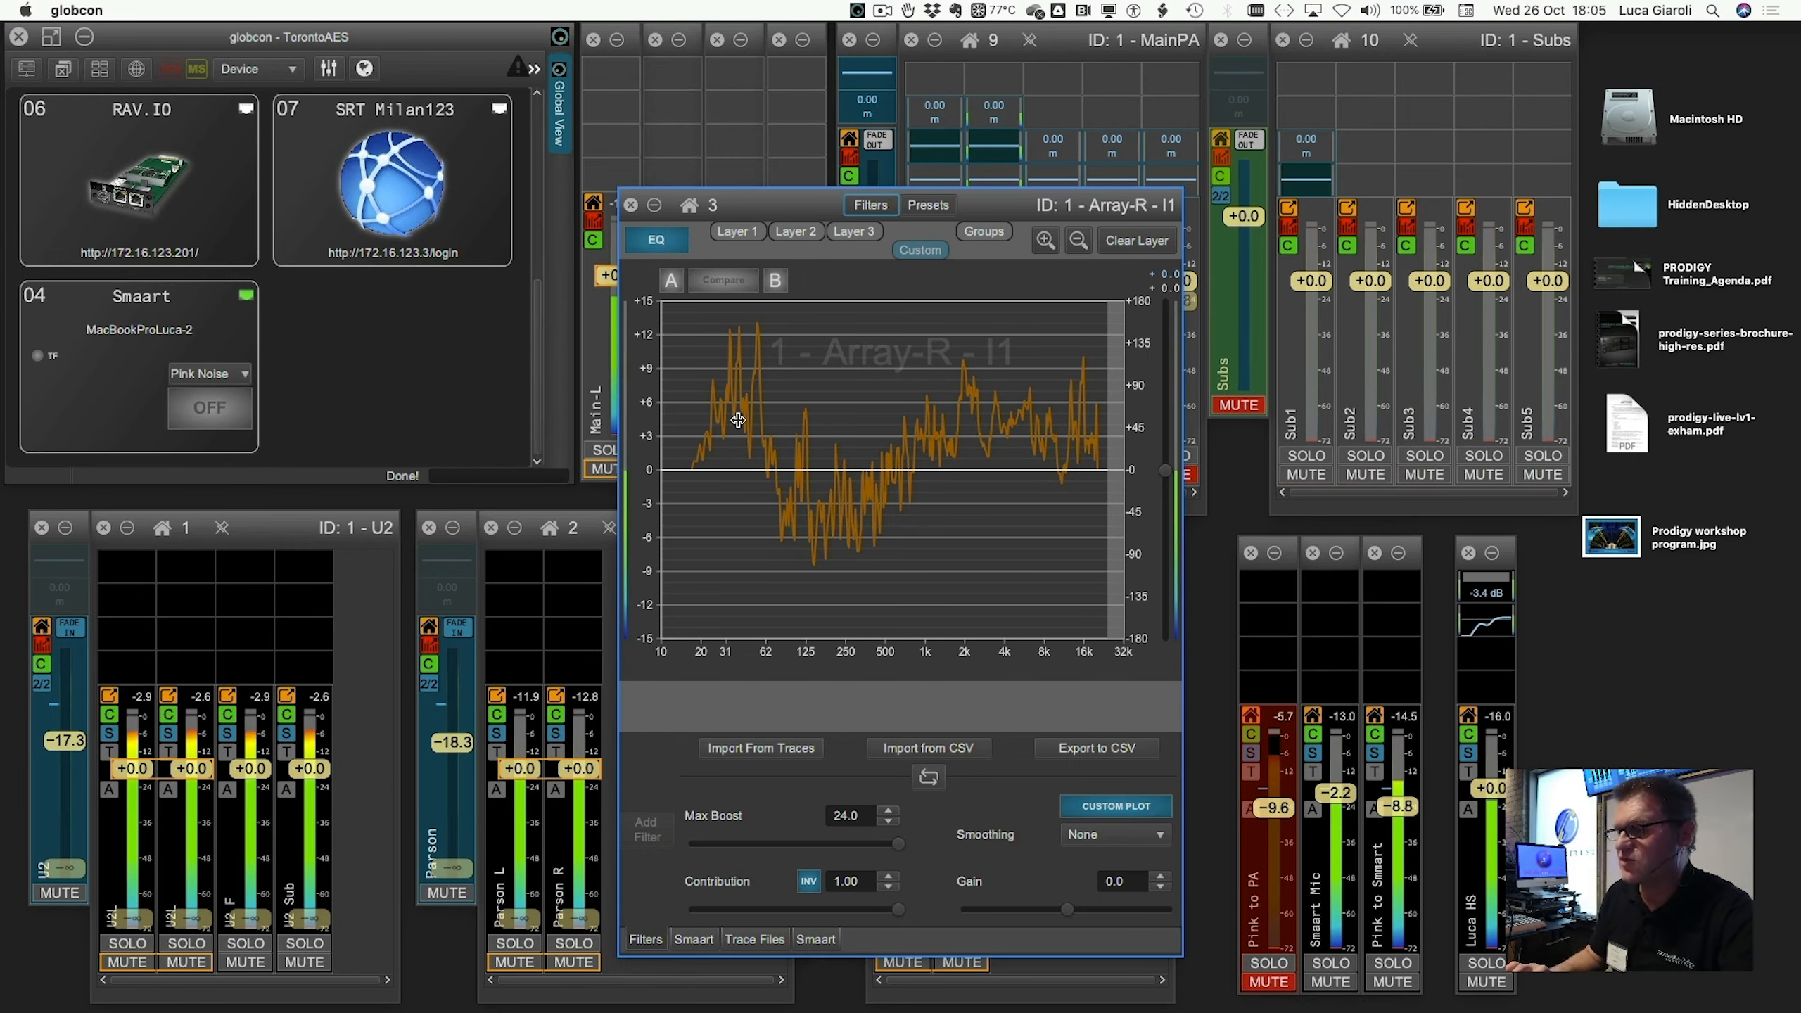
- Set the custom EQ's low frequency limit to 78 and, after trying 12878, its high frequency limit to 32000
{"action": "left_click", "coordinate": [931, 778]}
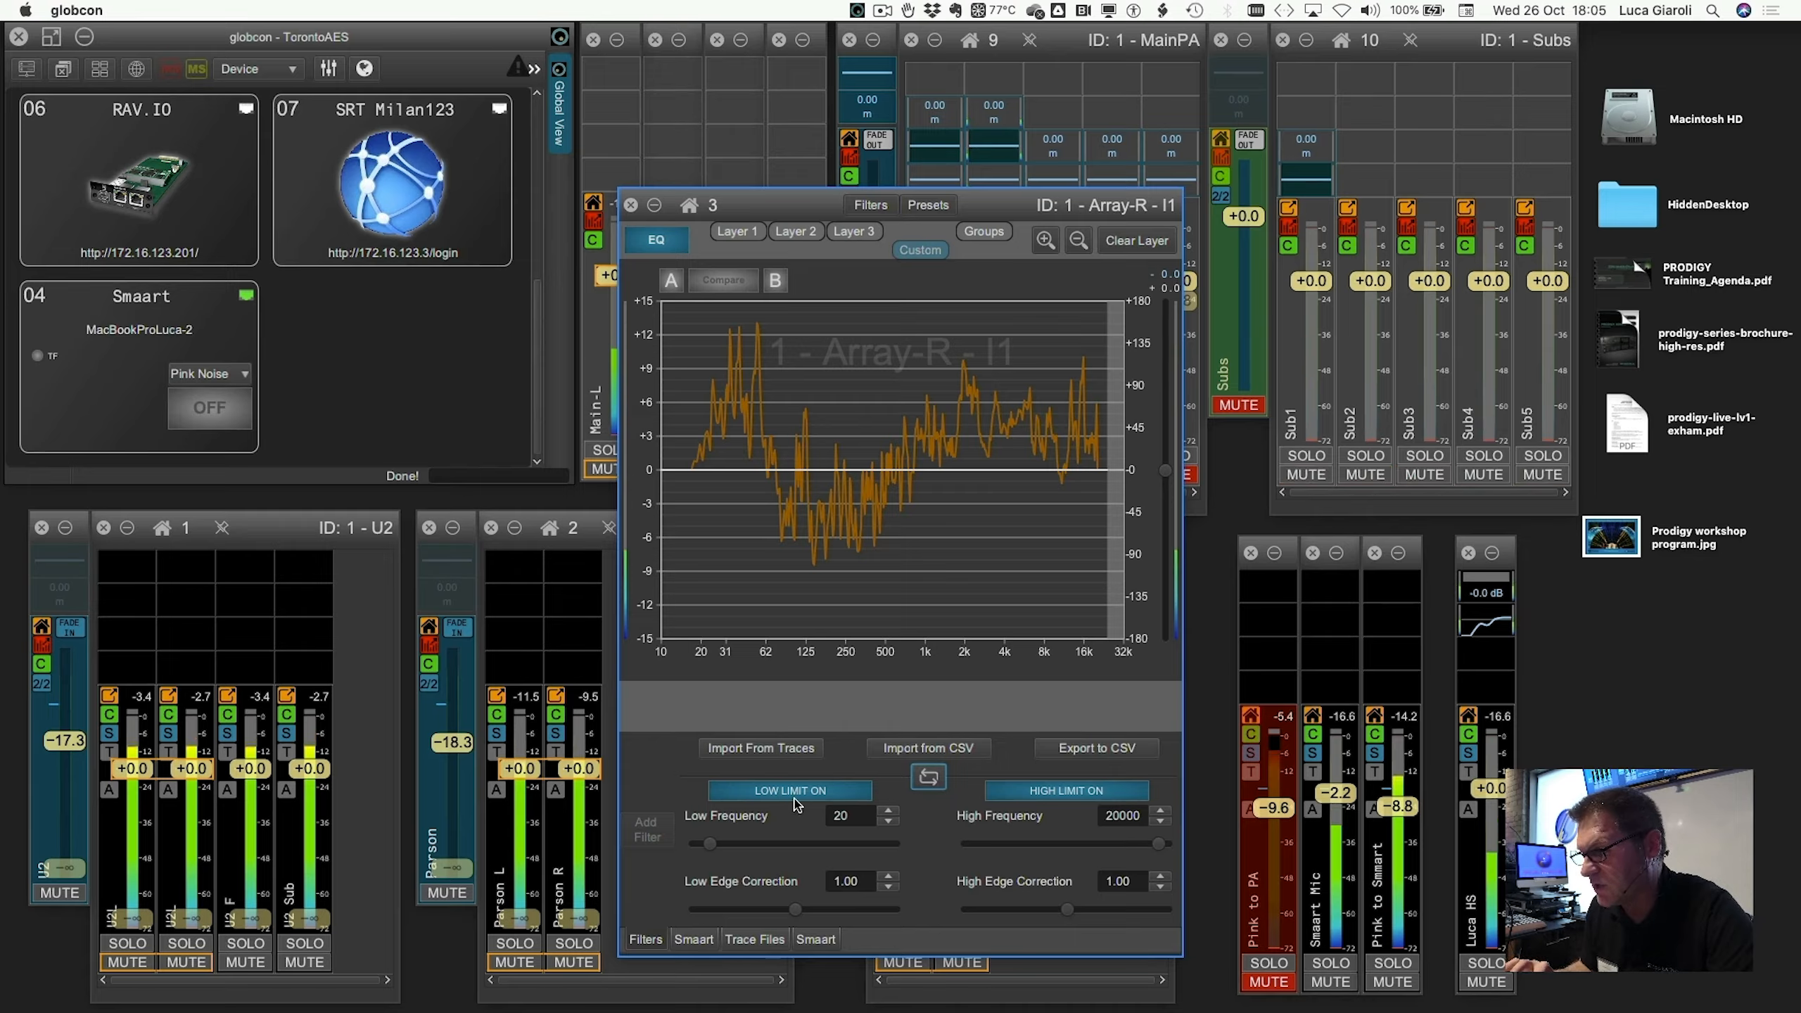
{"action": "left_click_drag", "start_coordinate": [710, 845], "coordinate": [745, 851]}
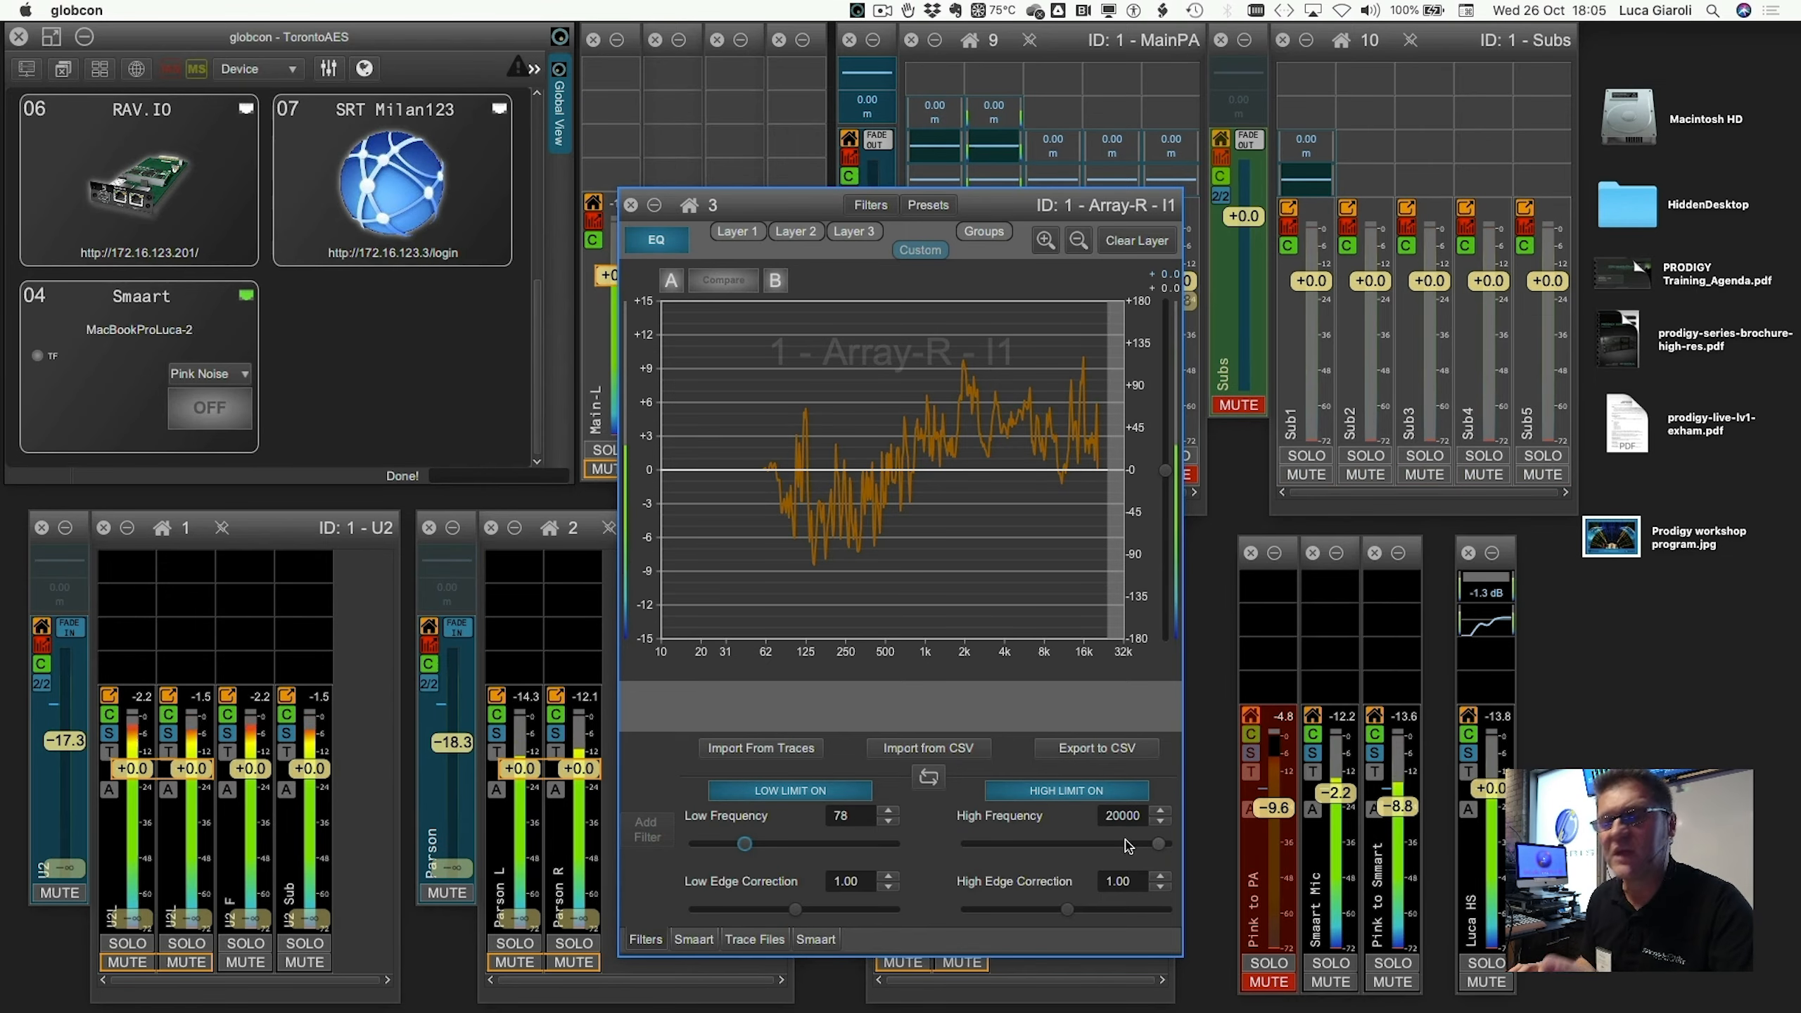
{"action": "mouse_move", "coordinate": [743, 848]}
{"action": "left_mouse_down"}
{"action": "mouse_move", "coordinate": [715, 849]}
{"action": "mouse_move", "coordinate": [743, 849]}
{"action": "left_mouse_up"}
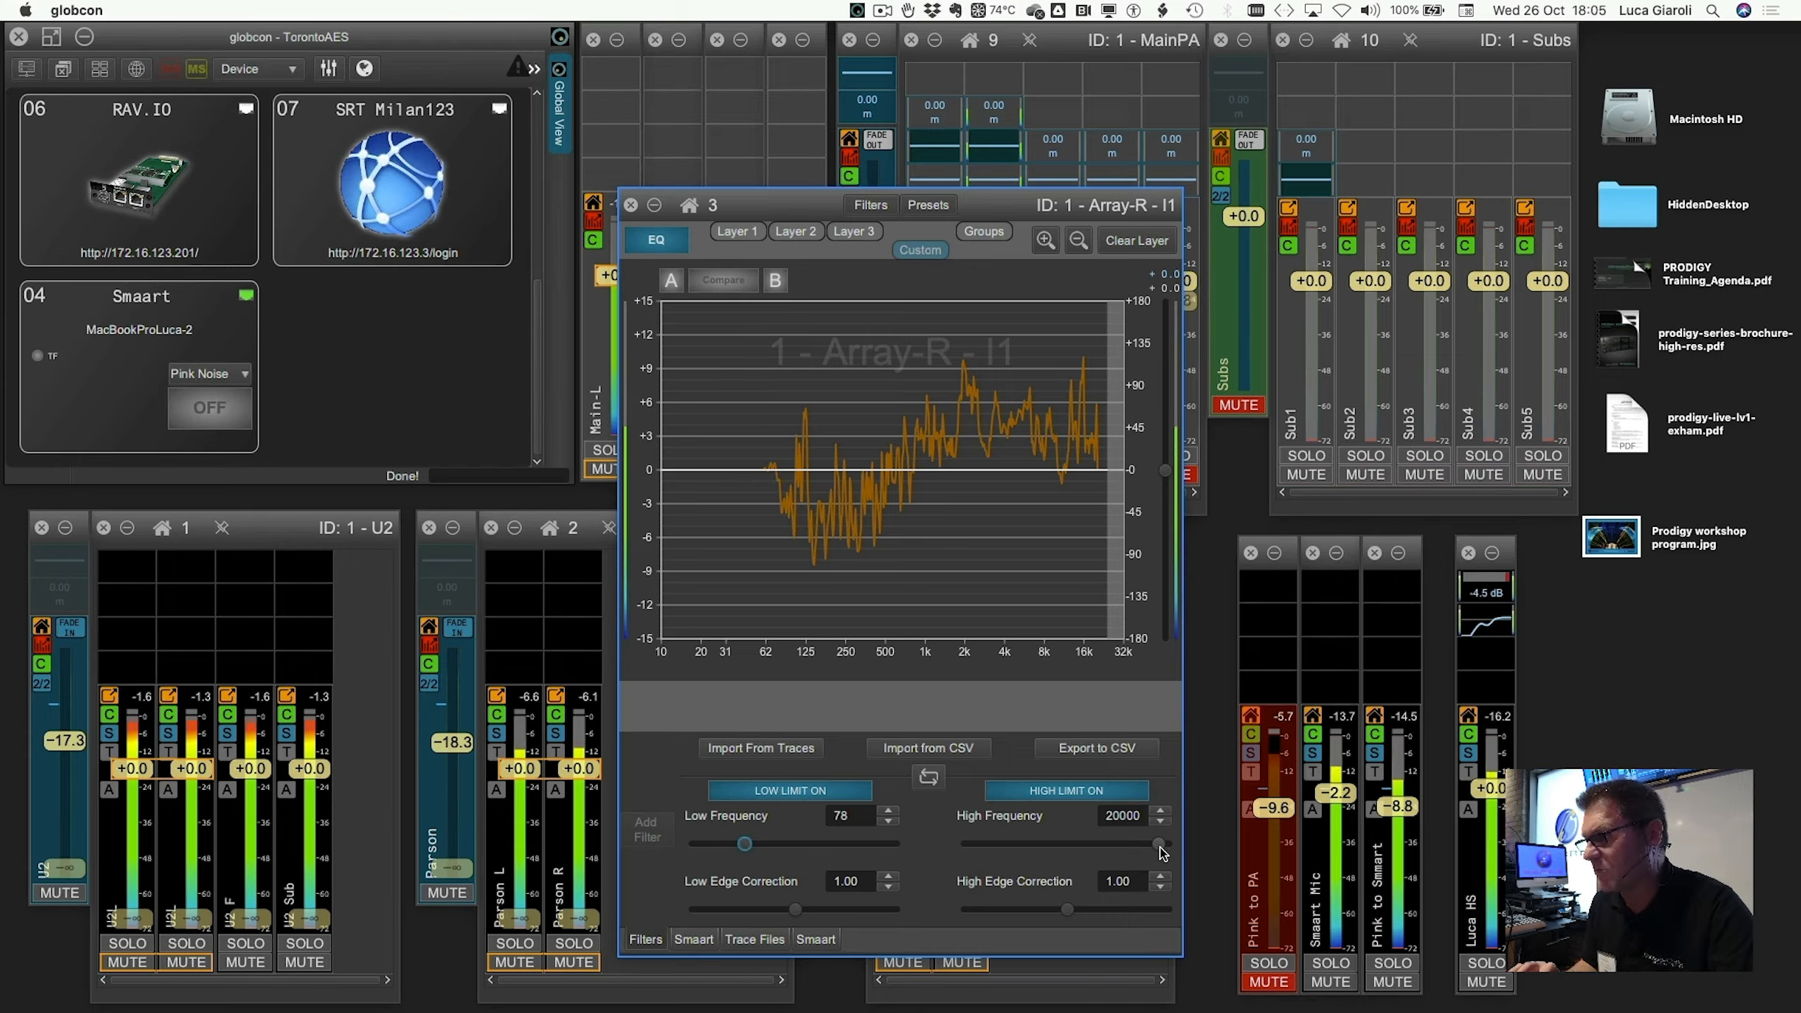
{"action": "left_click_drag", "start_coordinate": [1158, 846], "coordinate": [1150, 847]}
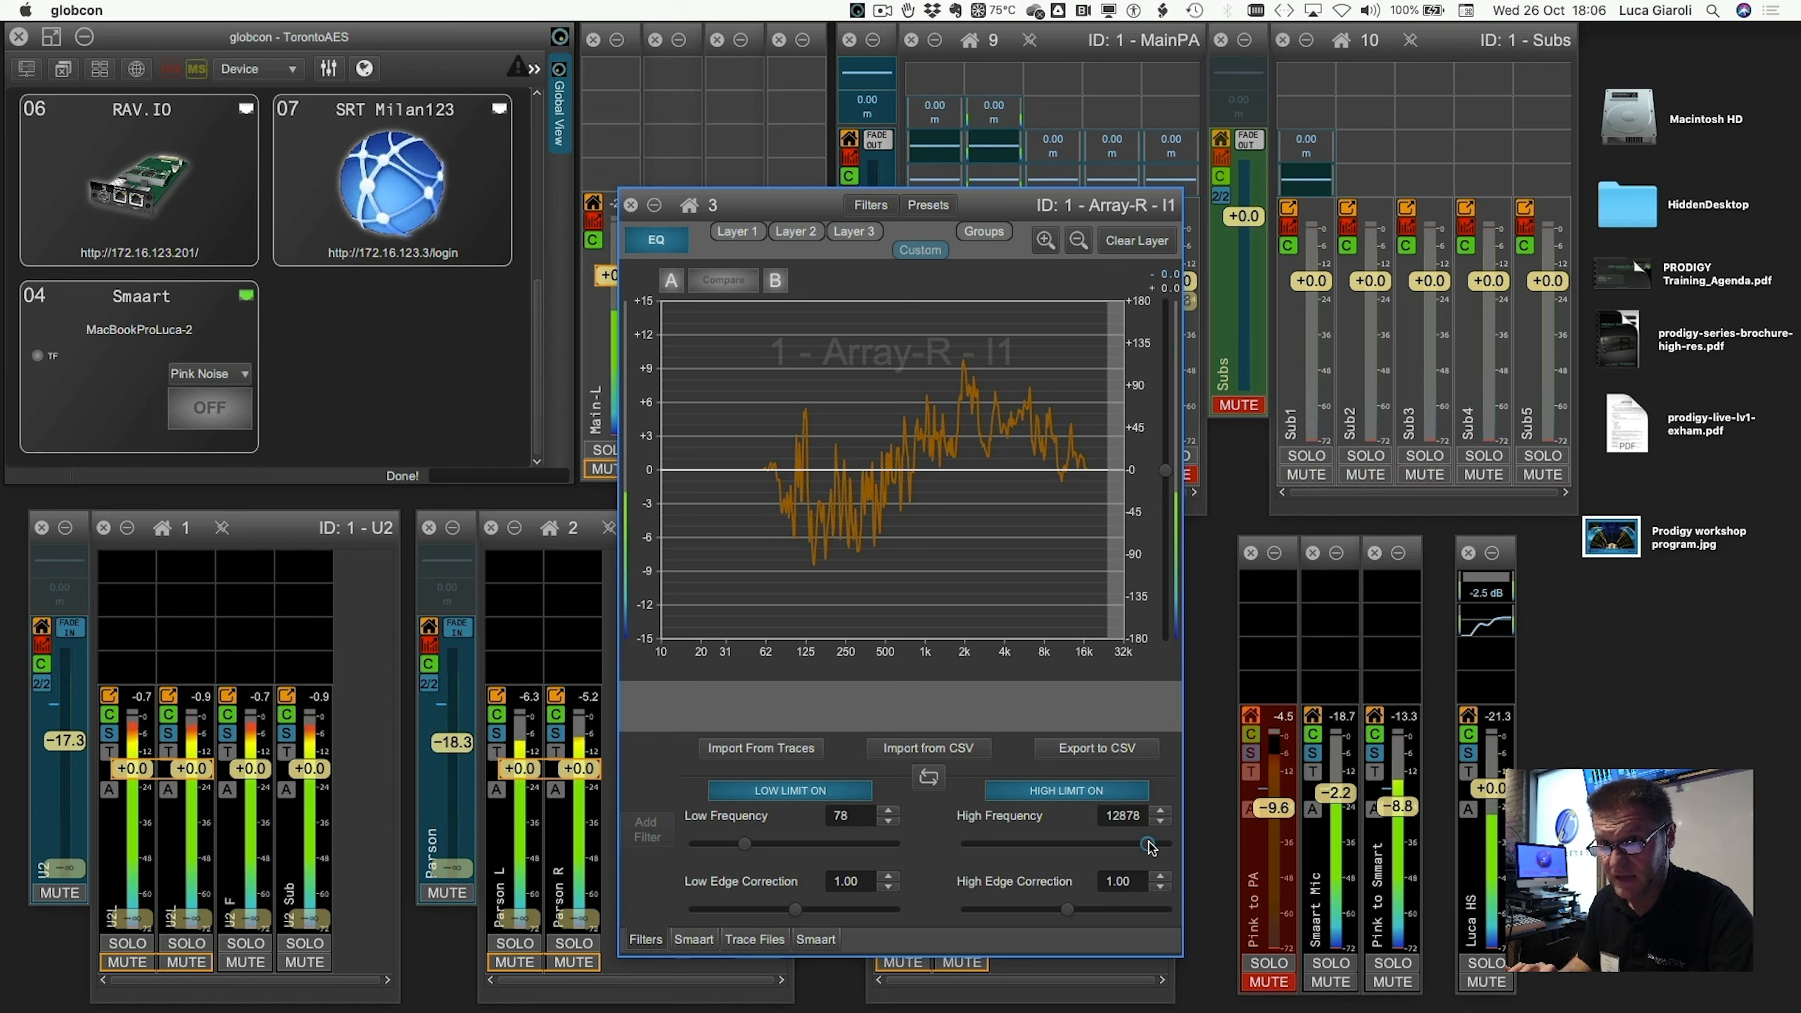
{"action": "left_click_drag", "start_coordinate": [1150, 846], "coordinate": [1193, 848]}
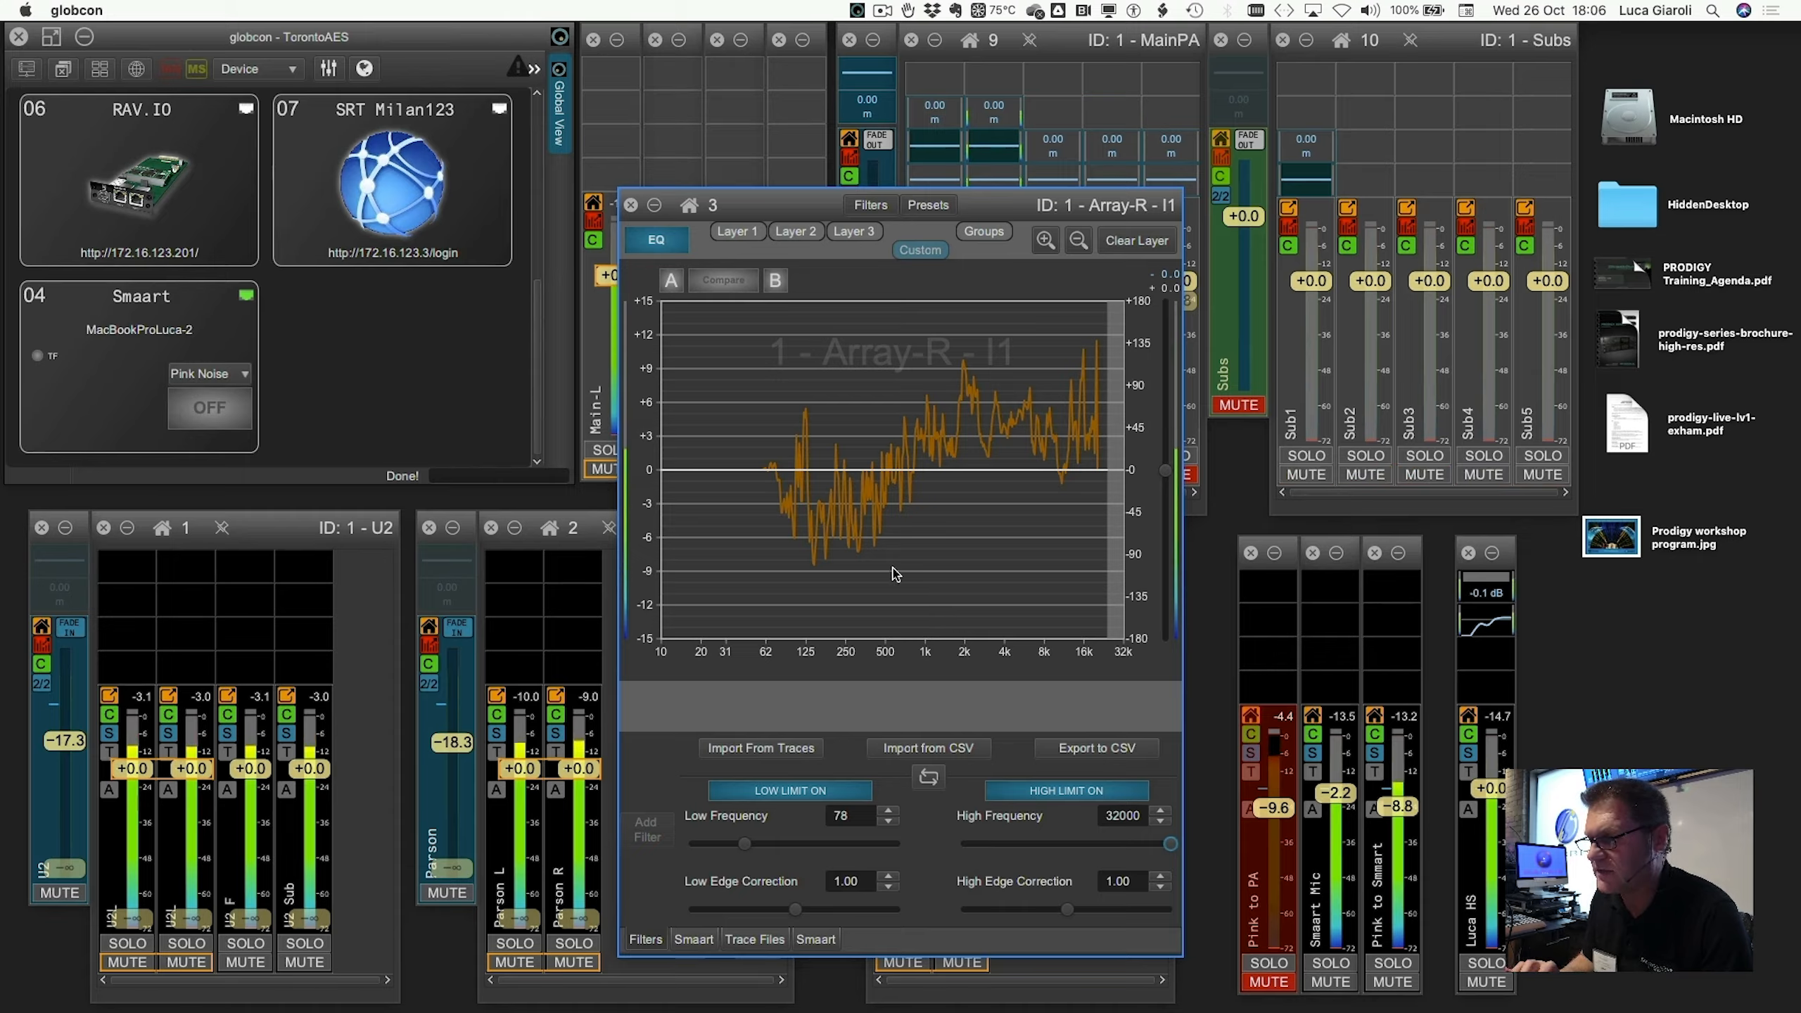
- Close the Array-R EQ window, open the Prodigy.MP device window and show the Selected Channel view for Array-R
{"action": "left_click", "coordinate": [631, 205]}
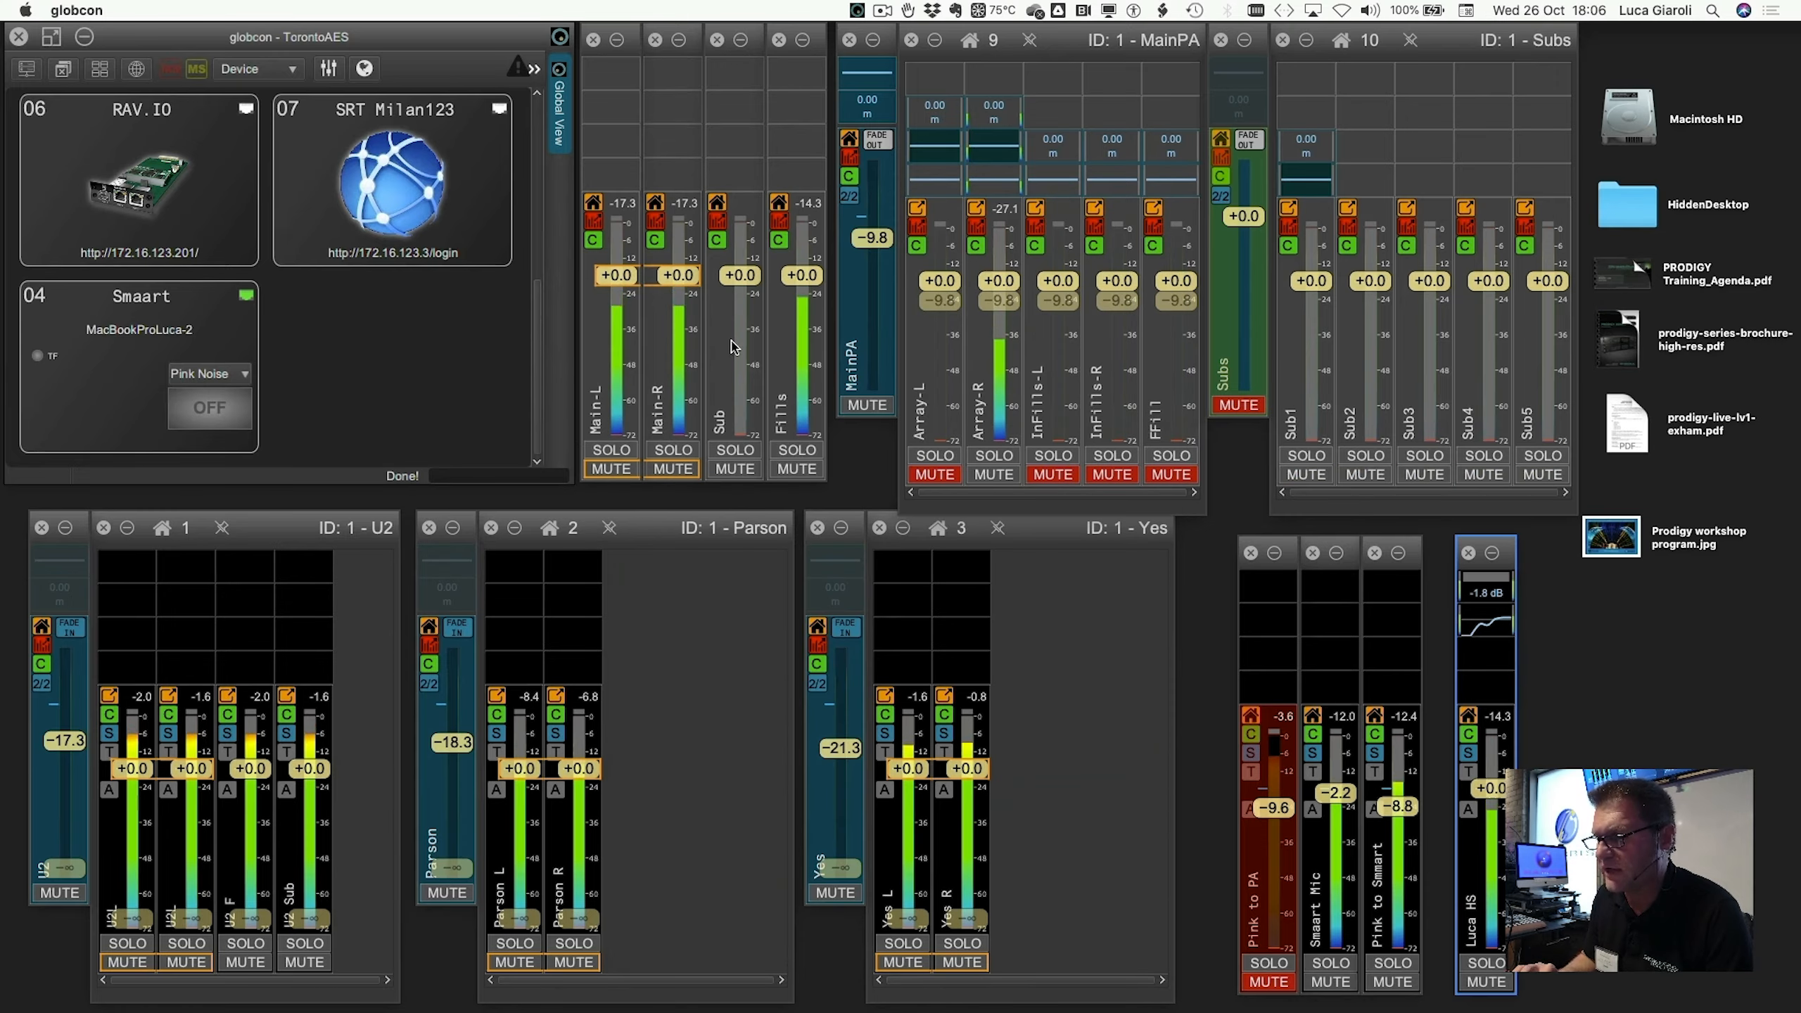
{"action": "scroll", "coordinate": [298, 198], "scroll_direction": "up", "scroll_amount": 6}
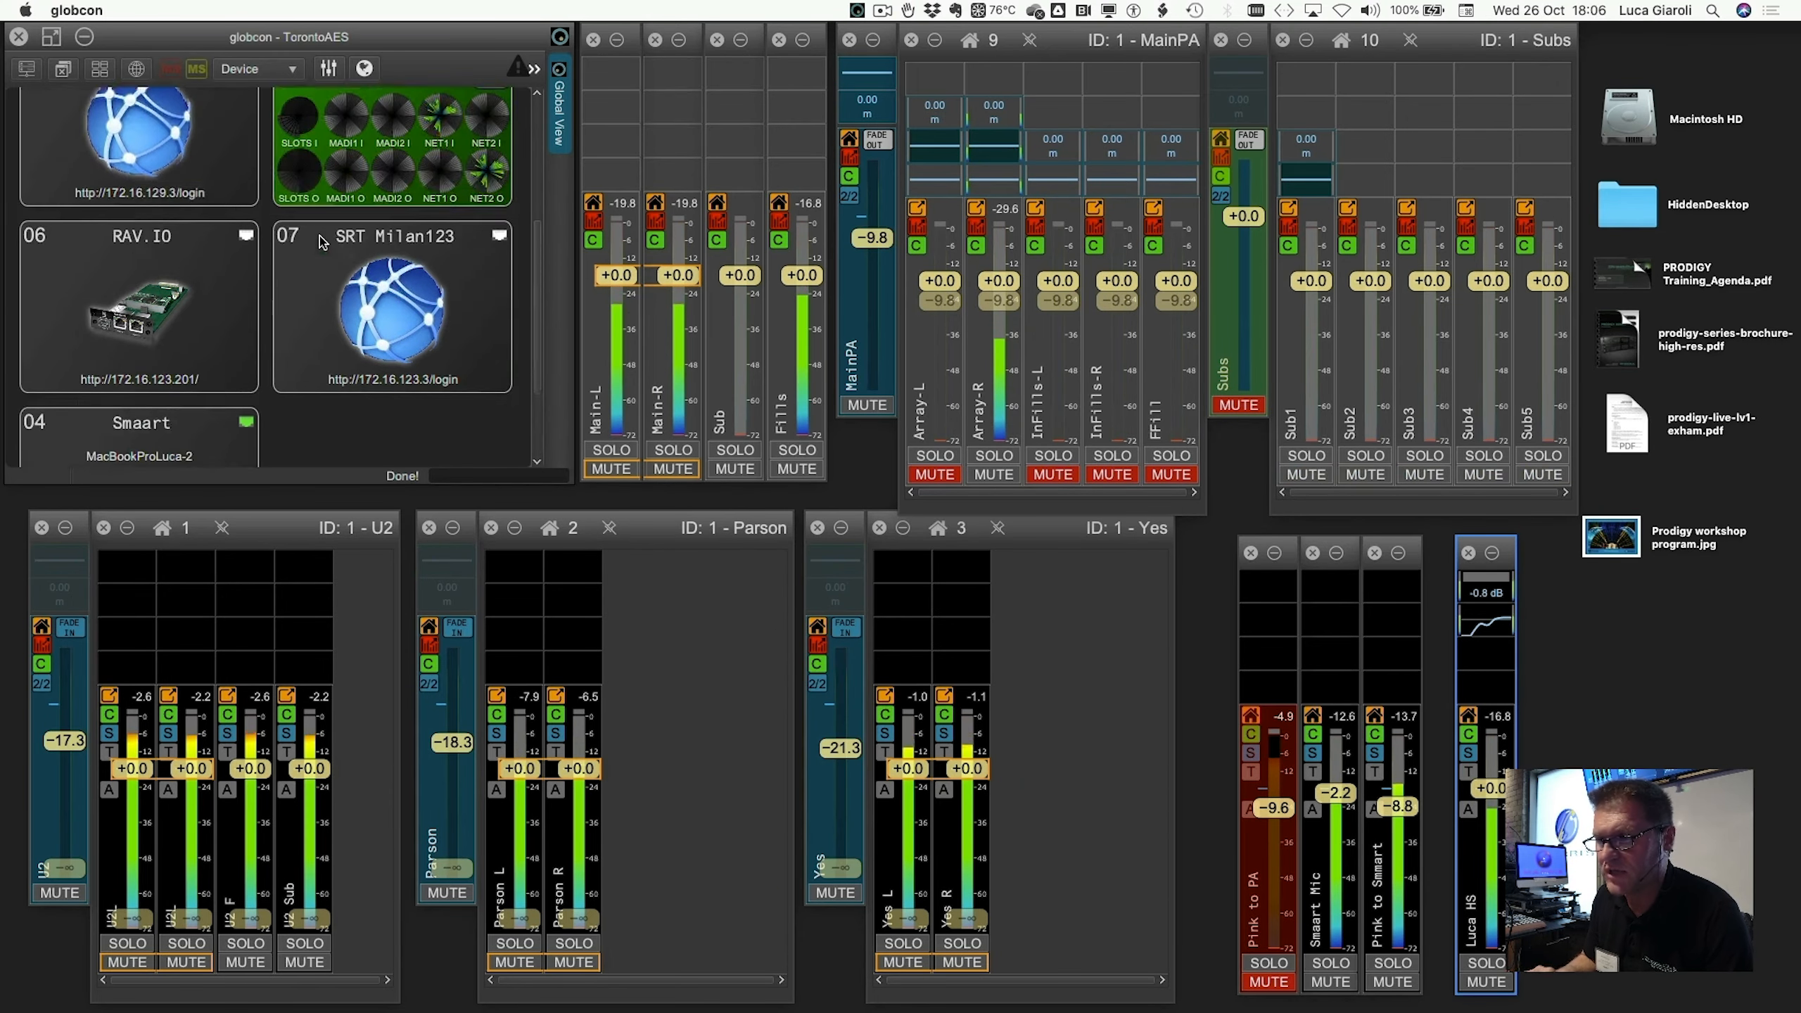
{"action": "double_click", "coordinate": [162, 122]}
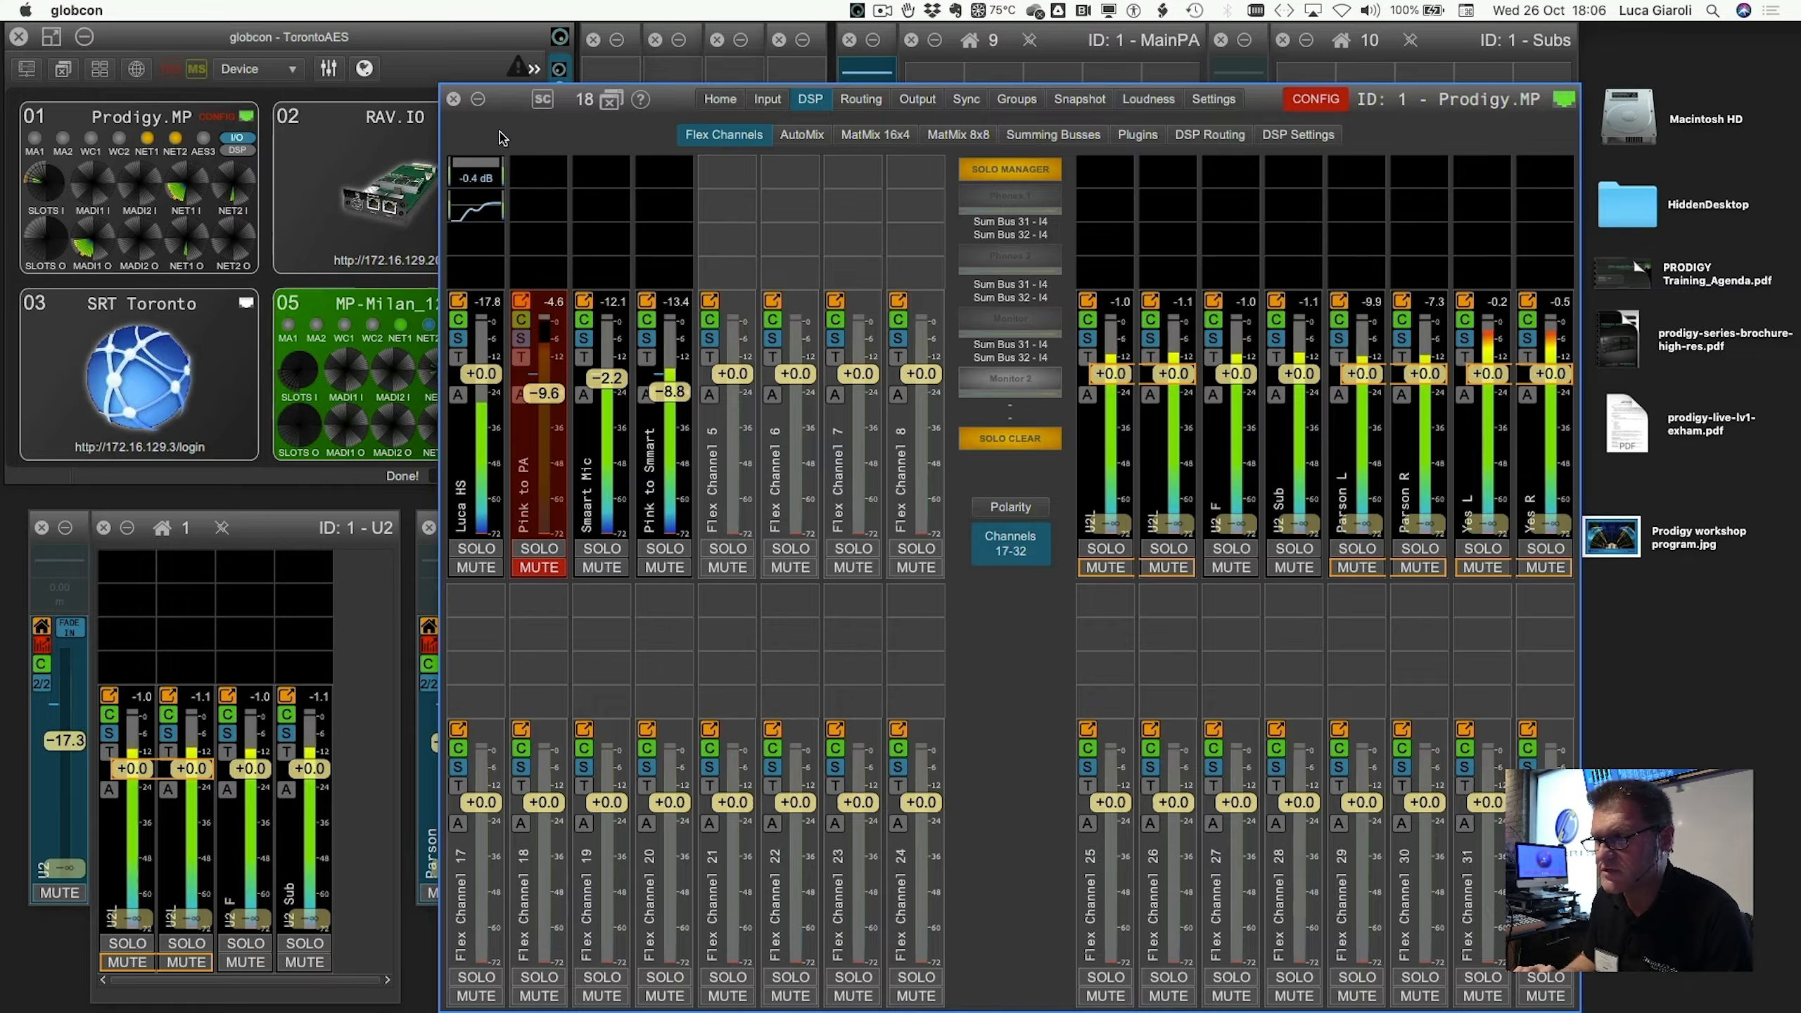
{"action": "left_click", "coordinate": [542, 103]}
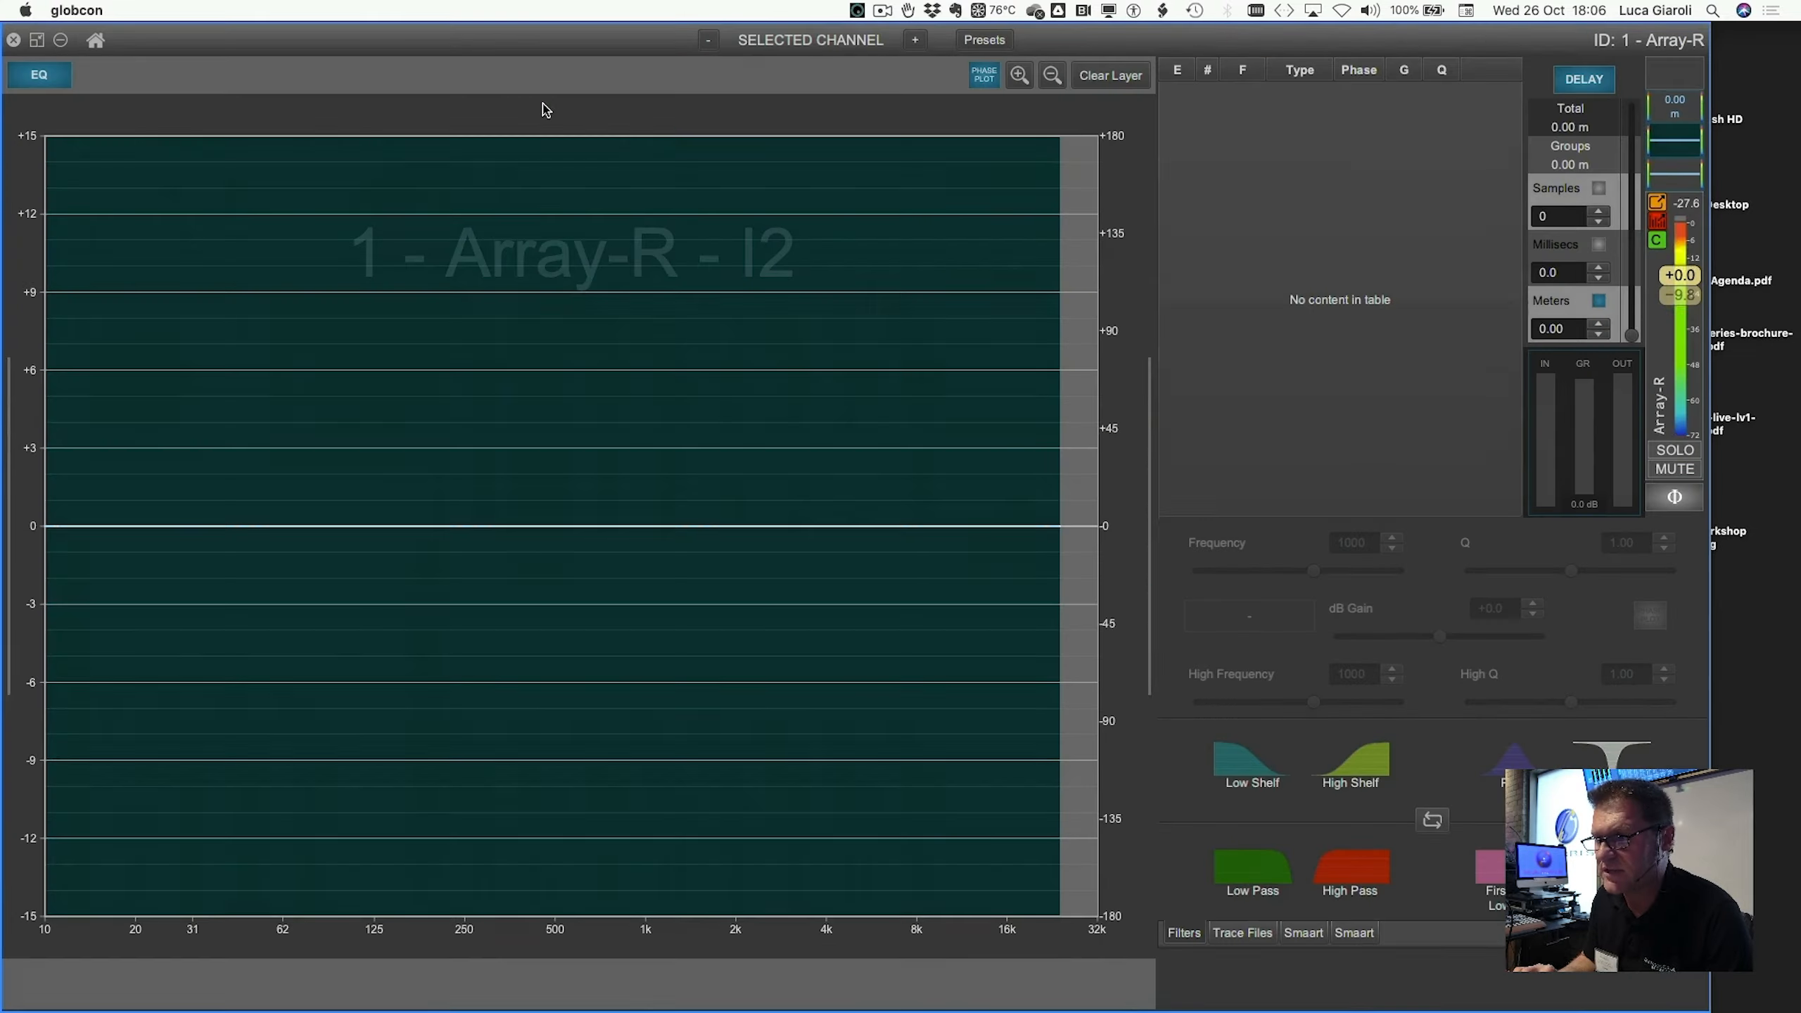
- Restore the Selected Channel window to normal size, place it beside the device window and show the U2L and U2 F channels in it
{"action": "left_click", "coordinate": [37, 41]}
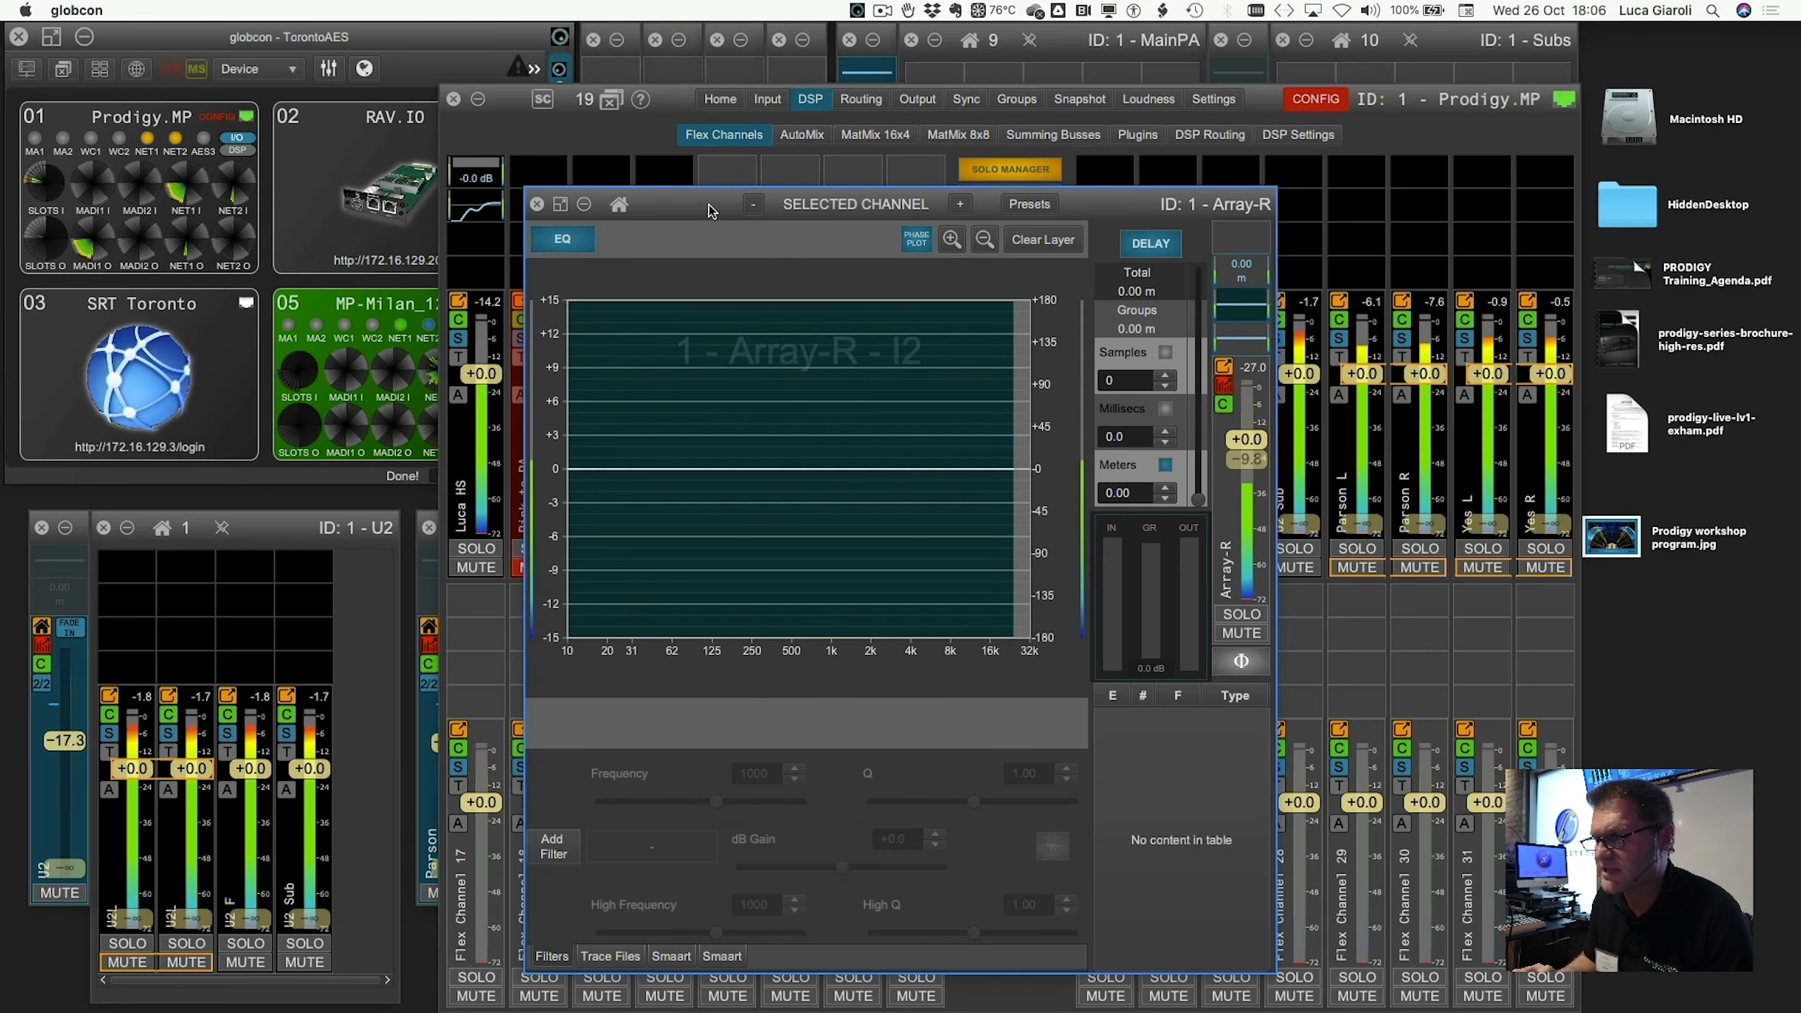
{"action": "left_click_drag", "start_coordinate": [709, 209], "coordinate": [235, 100]}
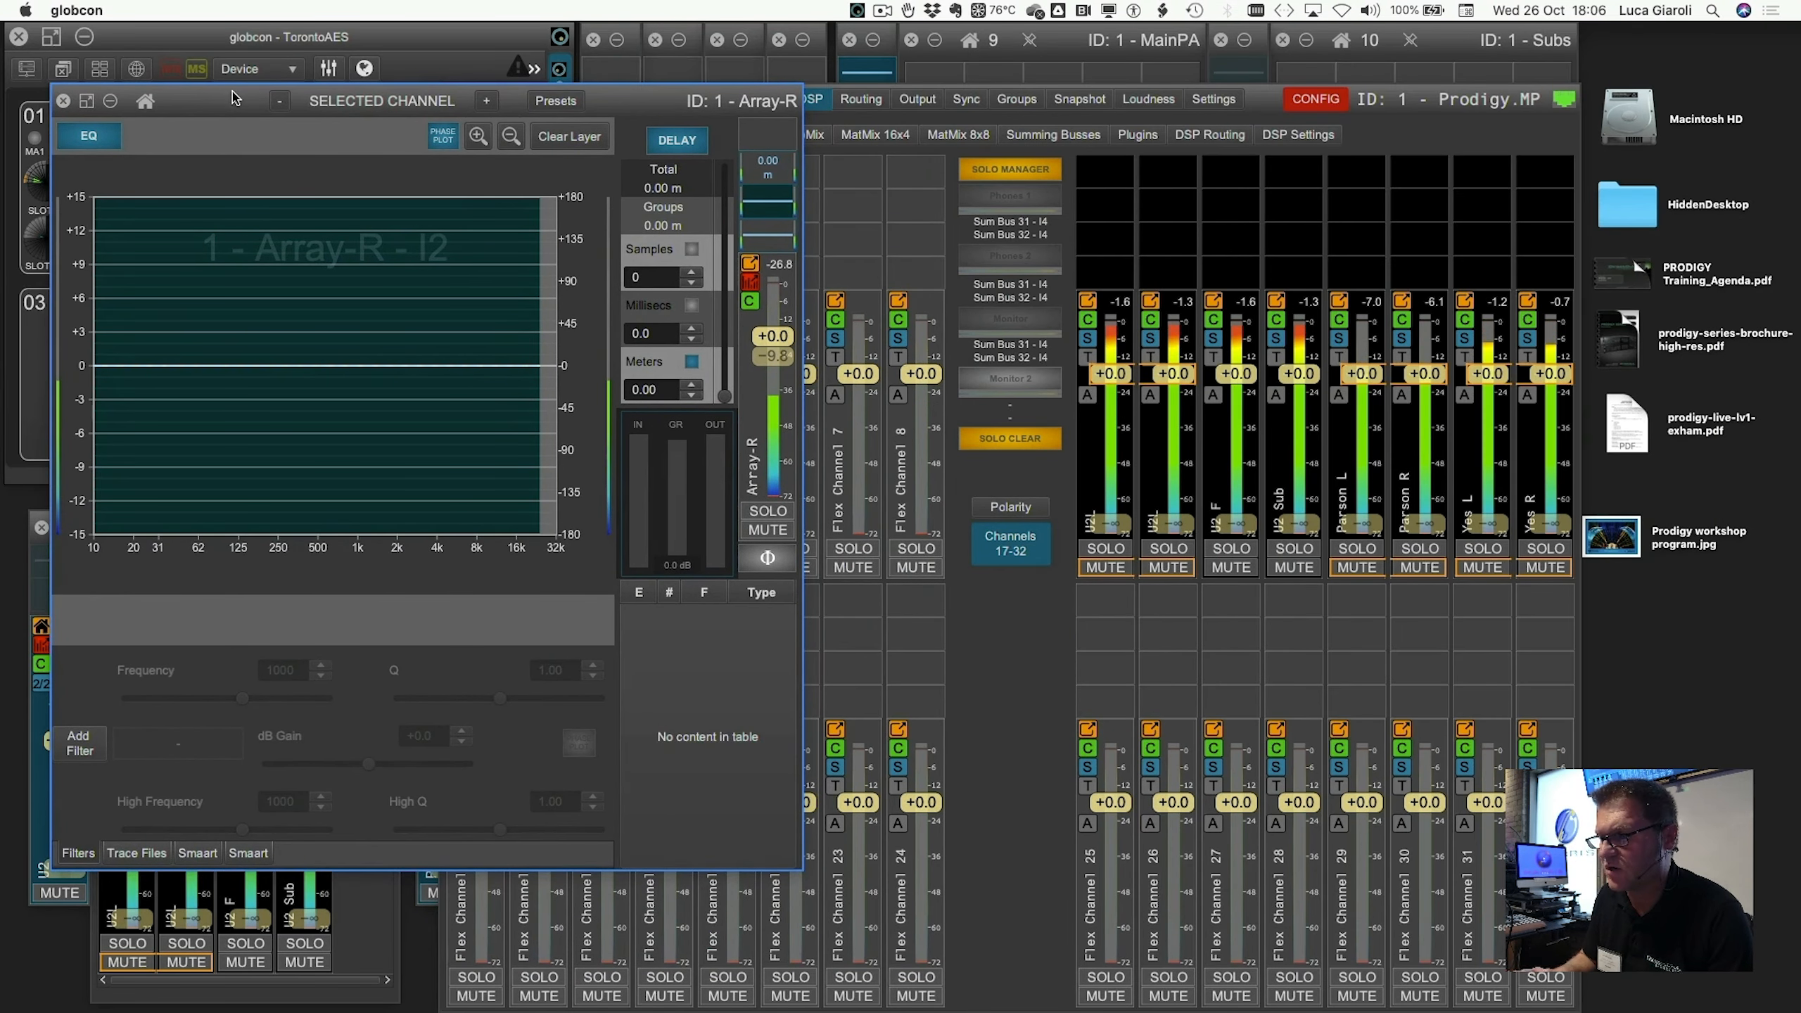
{"action": "left_click", "coordinate": [1096, 483]}
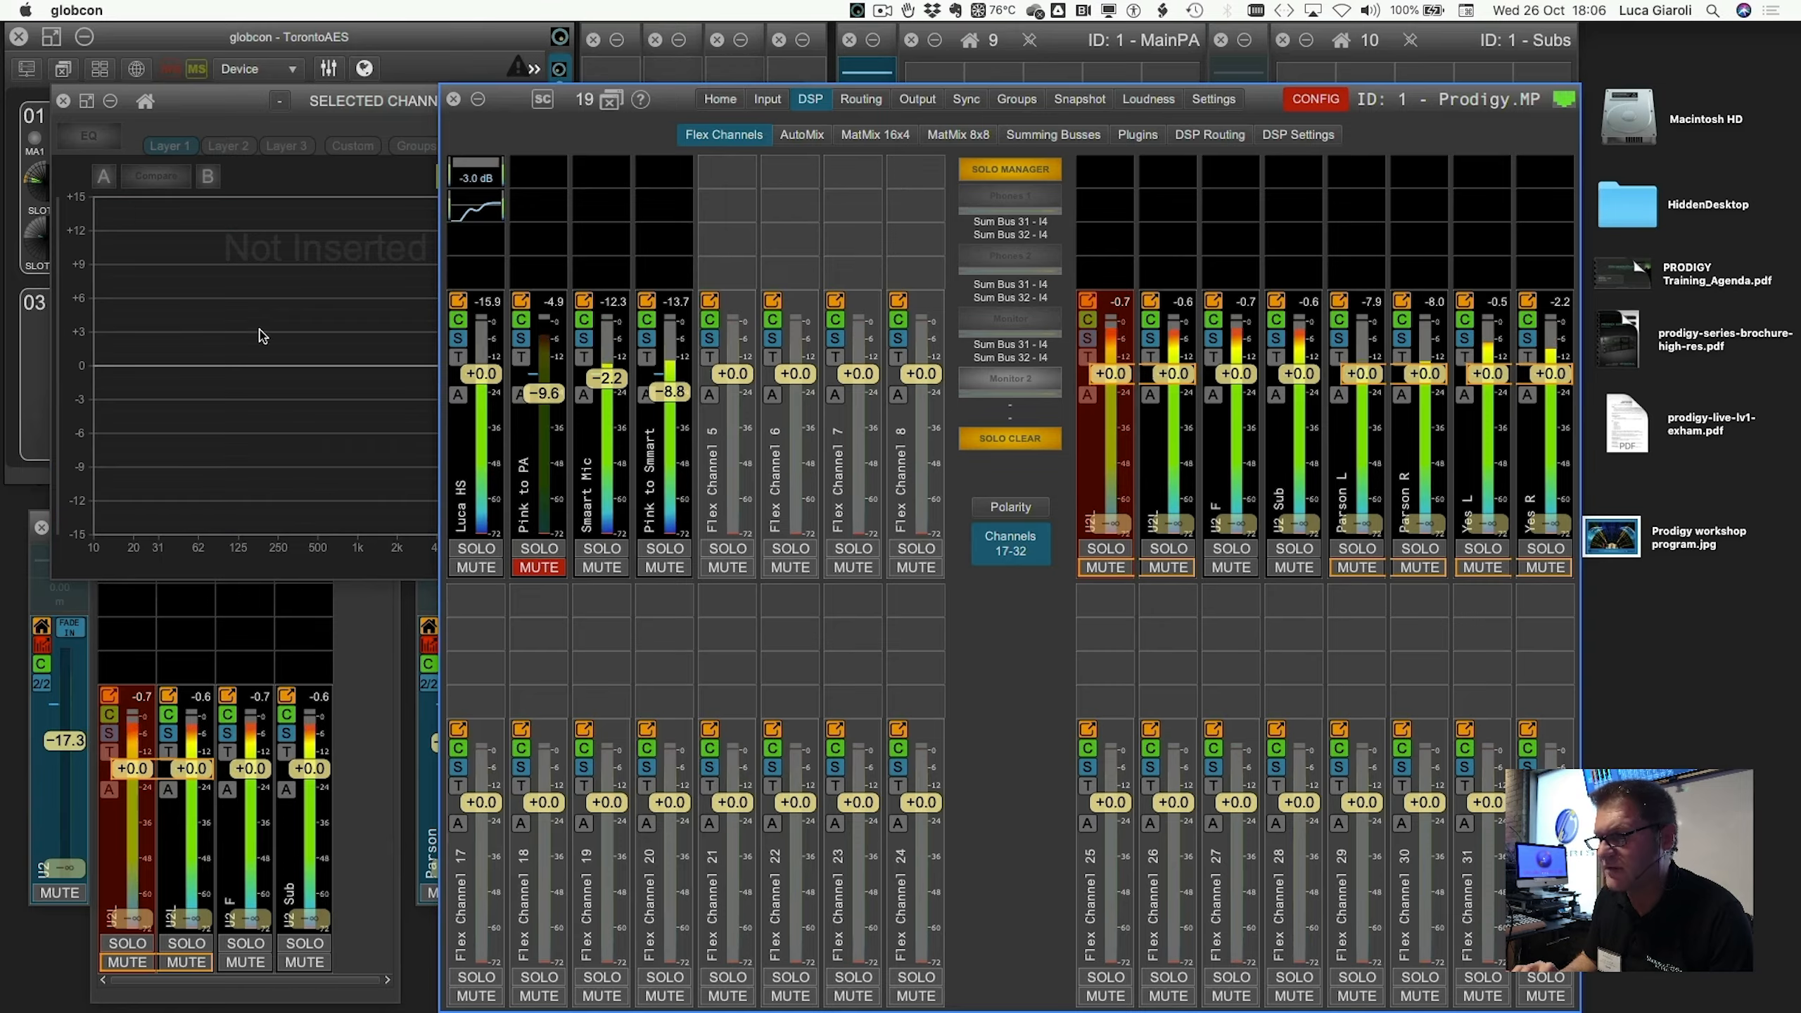
{"action": "left_click", "coordinate": [247, 326]}
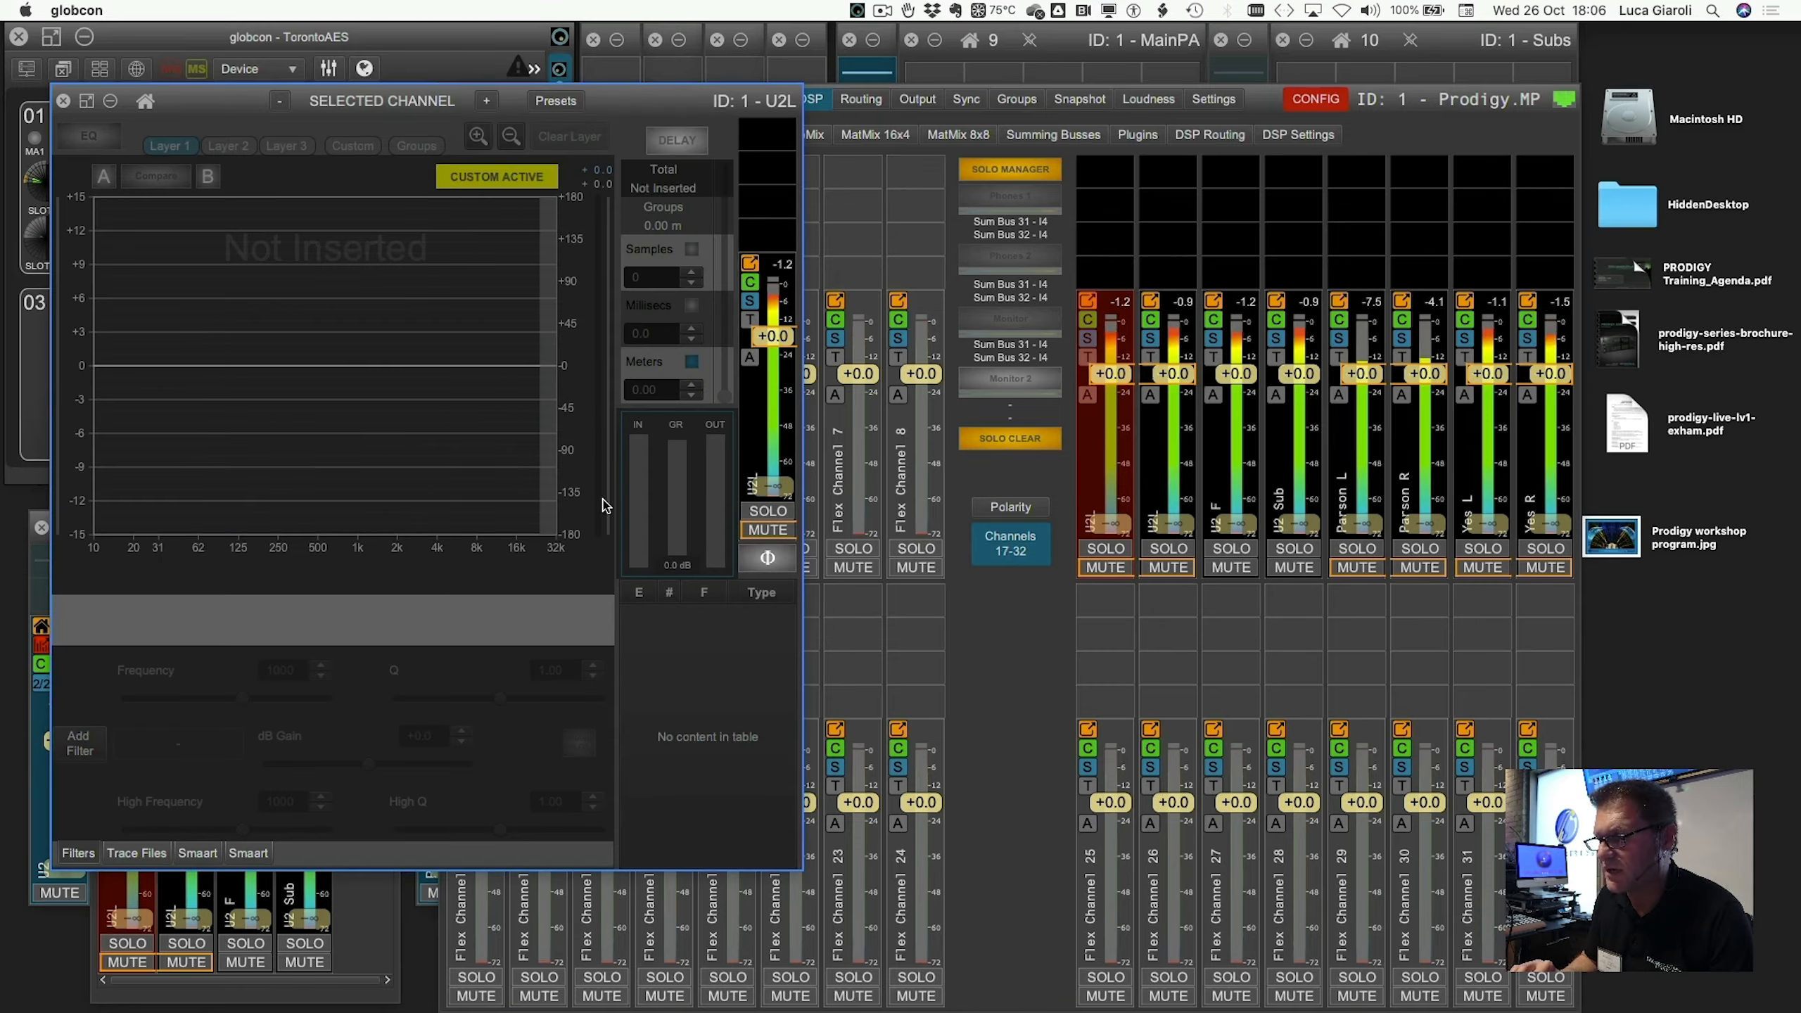
{"action": "left_click", "coordinate": [261, 905]}
{"action": "left_click", "coordinate": [267, 293]}
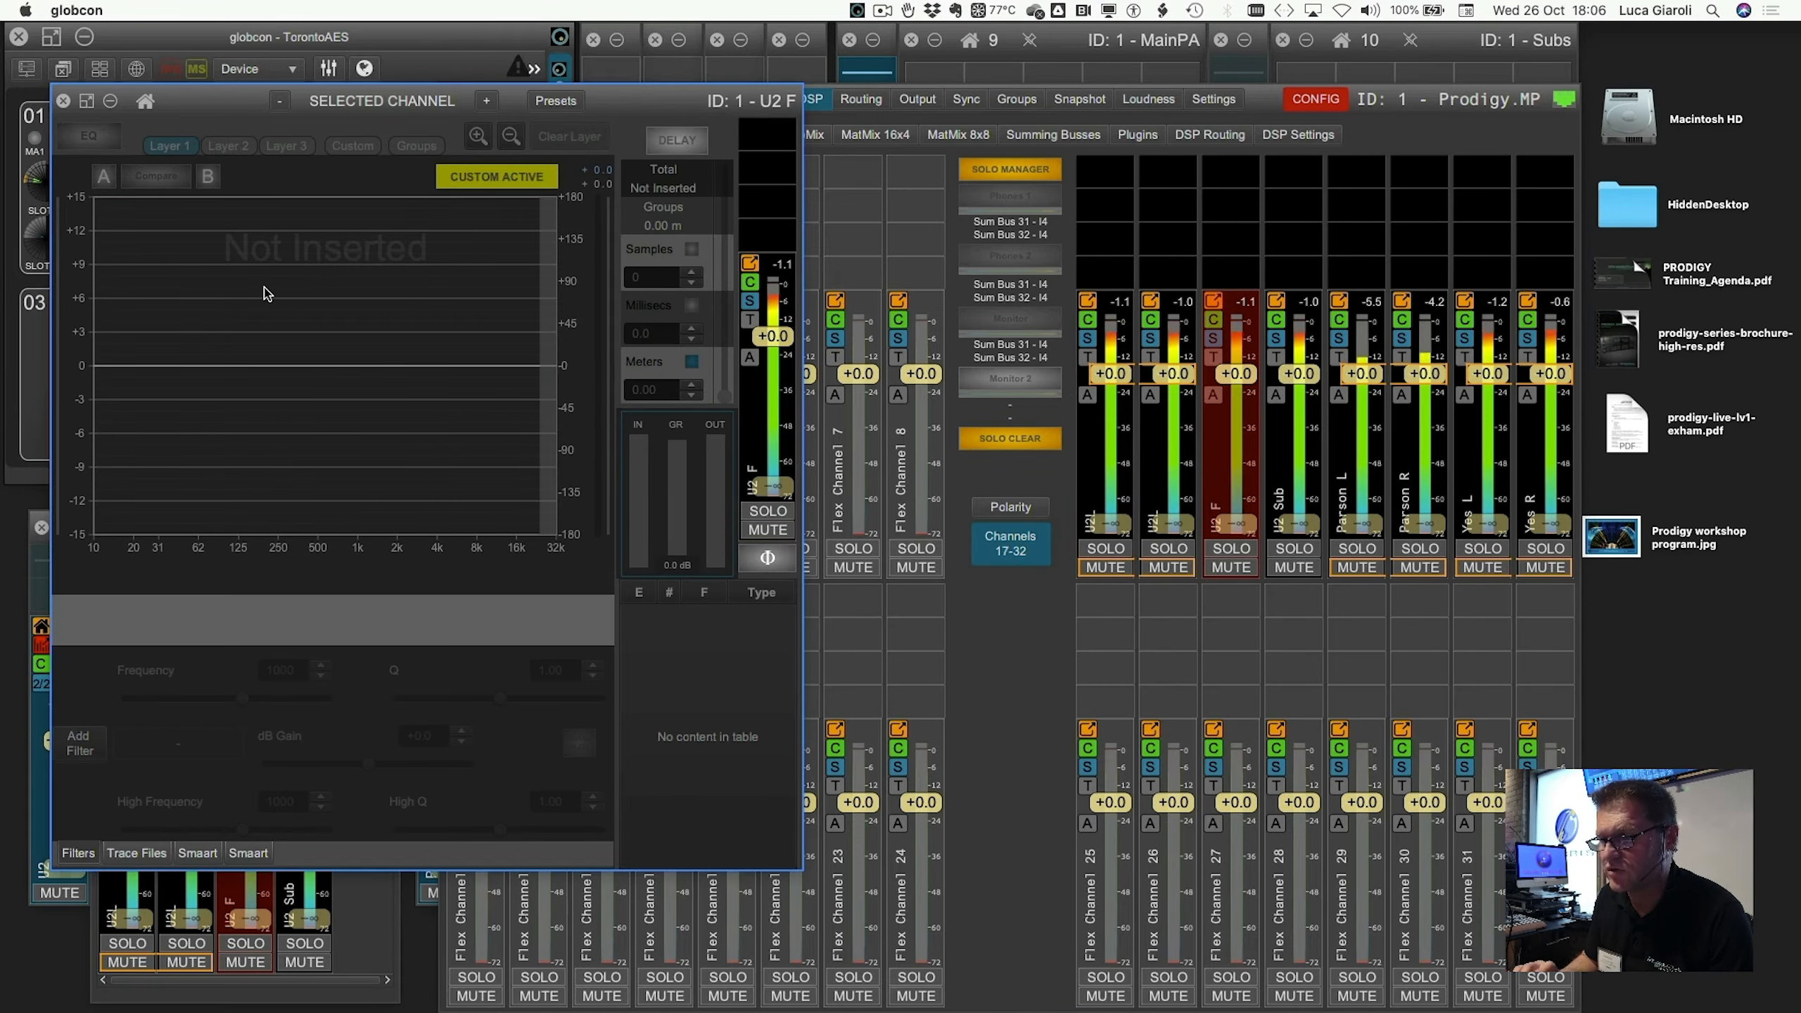
{"action": "left_click", "coordinate": [893, 289]}
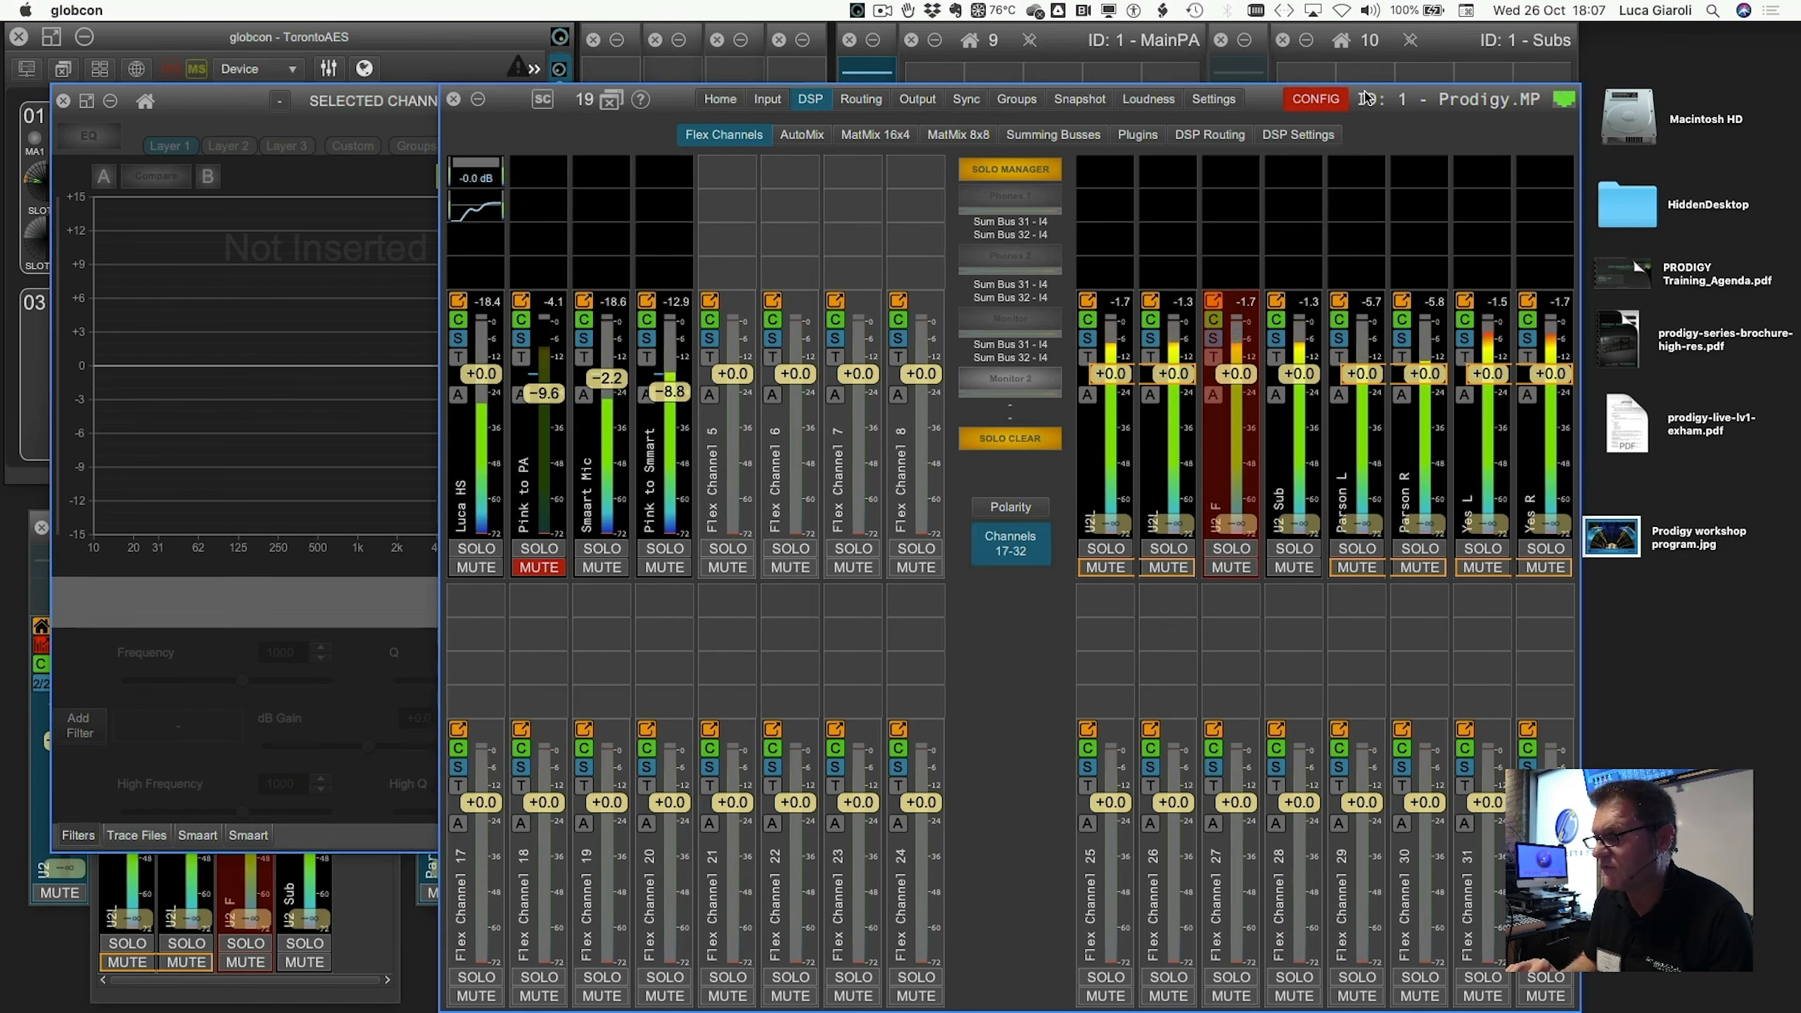
- Close the Prodigy.MP device window and show the Custom layer of Array-R's I1 EQ in the repositioned Selected Channel window
{"action": "left_click", "coordinate": [530, 73]}
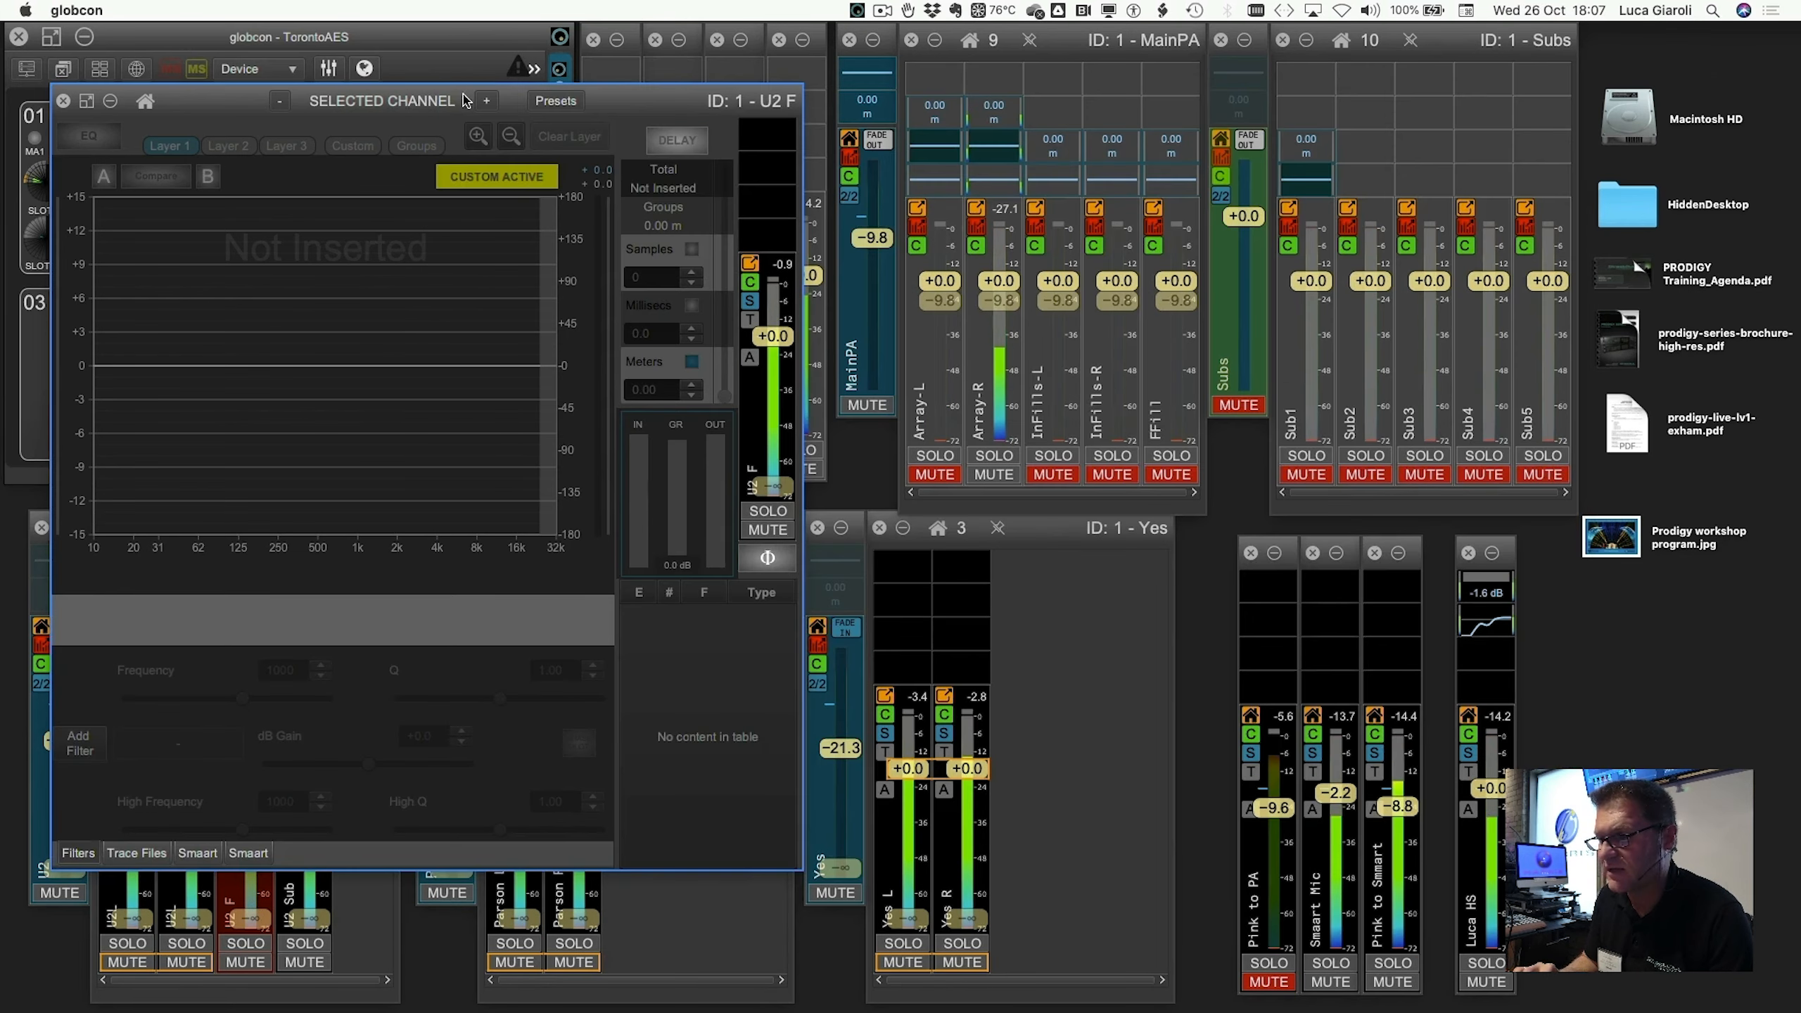
{"action": "left_click_drag", "start_coordinate": [514, 98], "coordinate": [440, 90]}
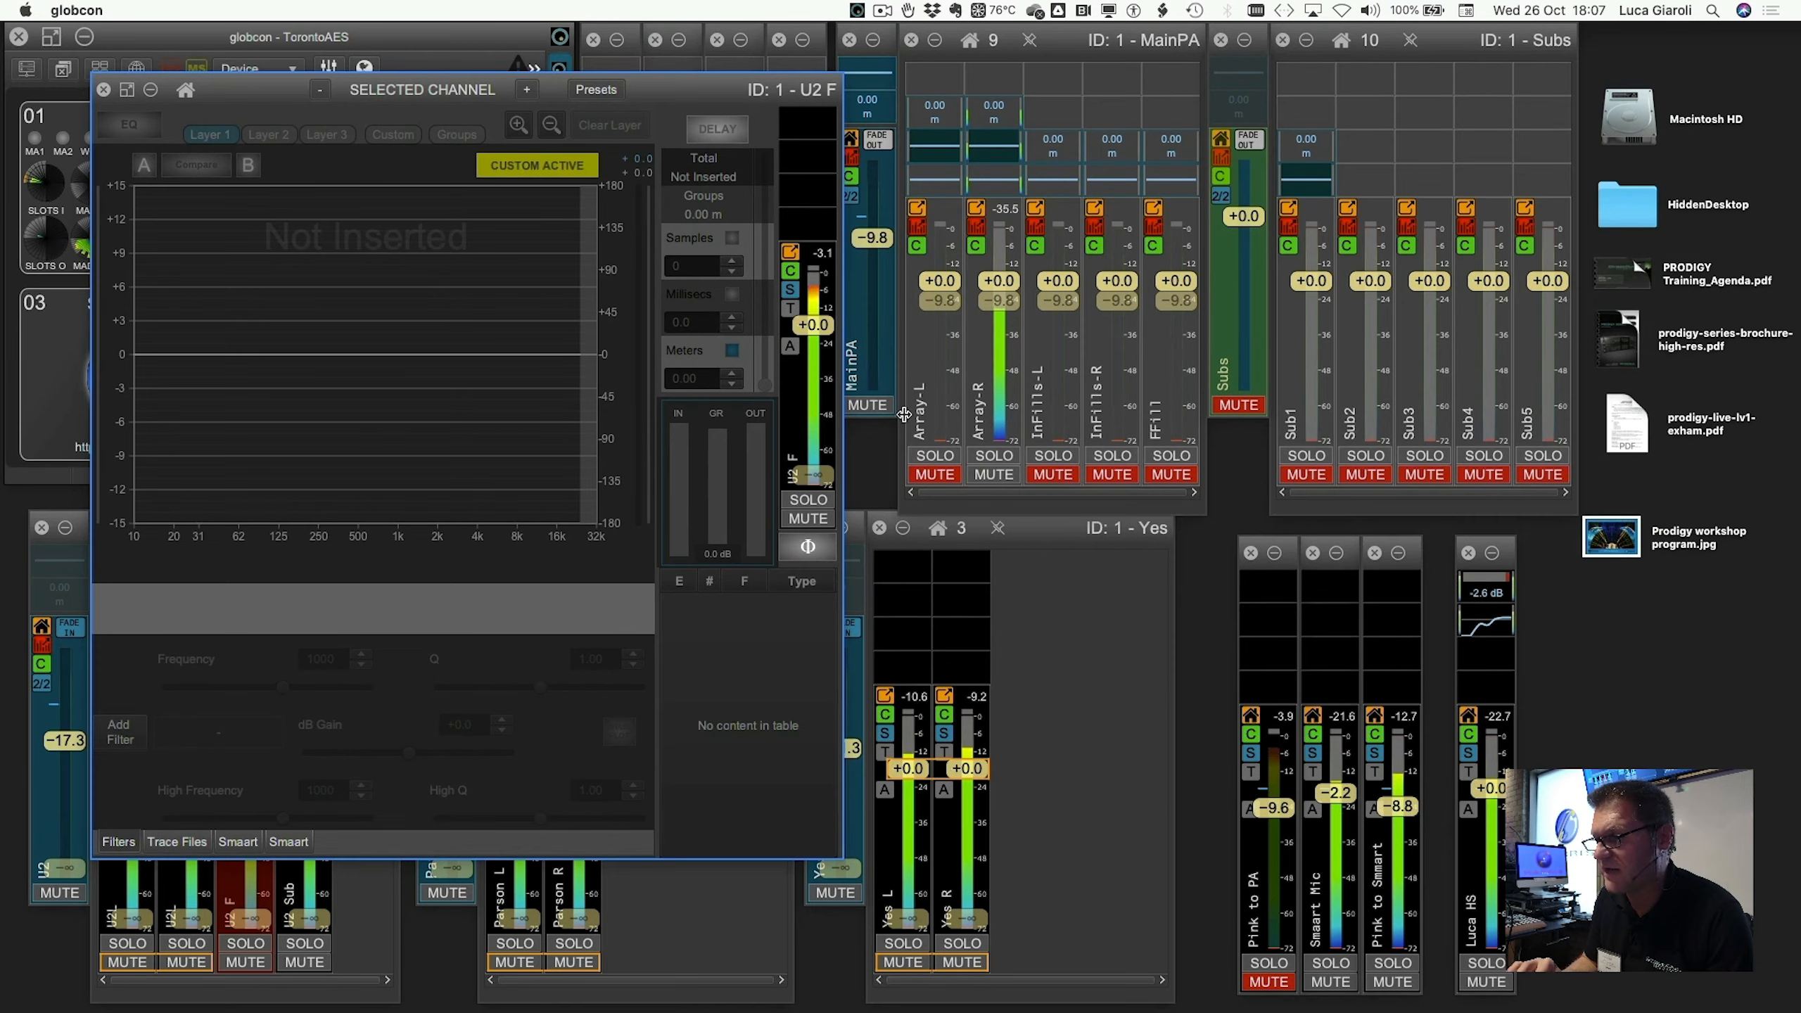
{"action": "left_click", "coordinate": [989, 372]}
{"action": "left_click", "coordinate": [422, 323]}
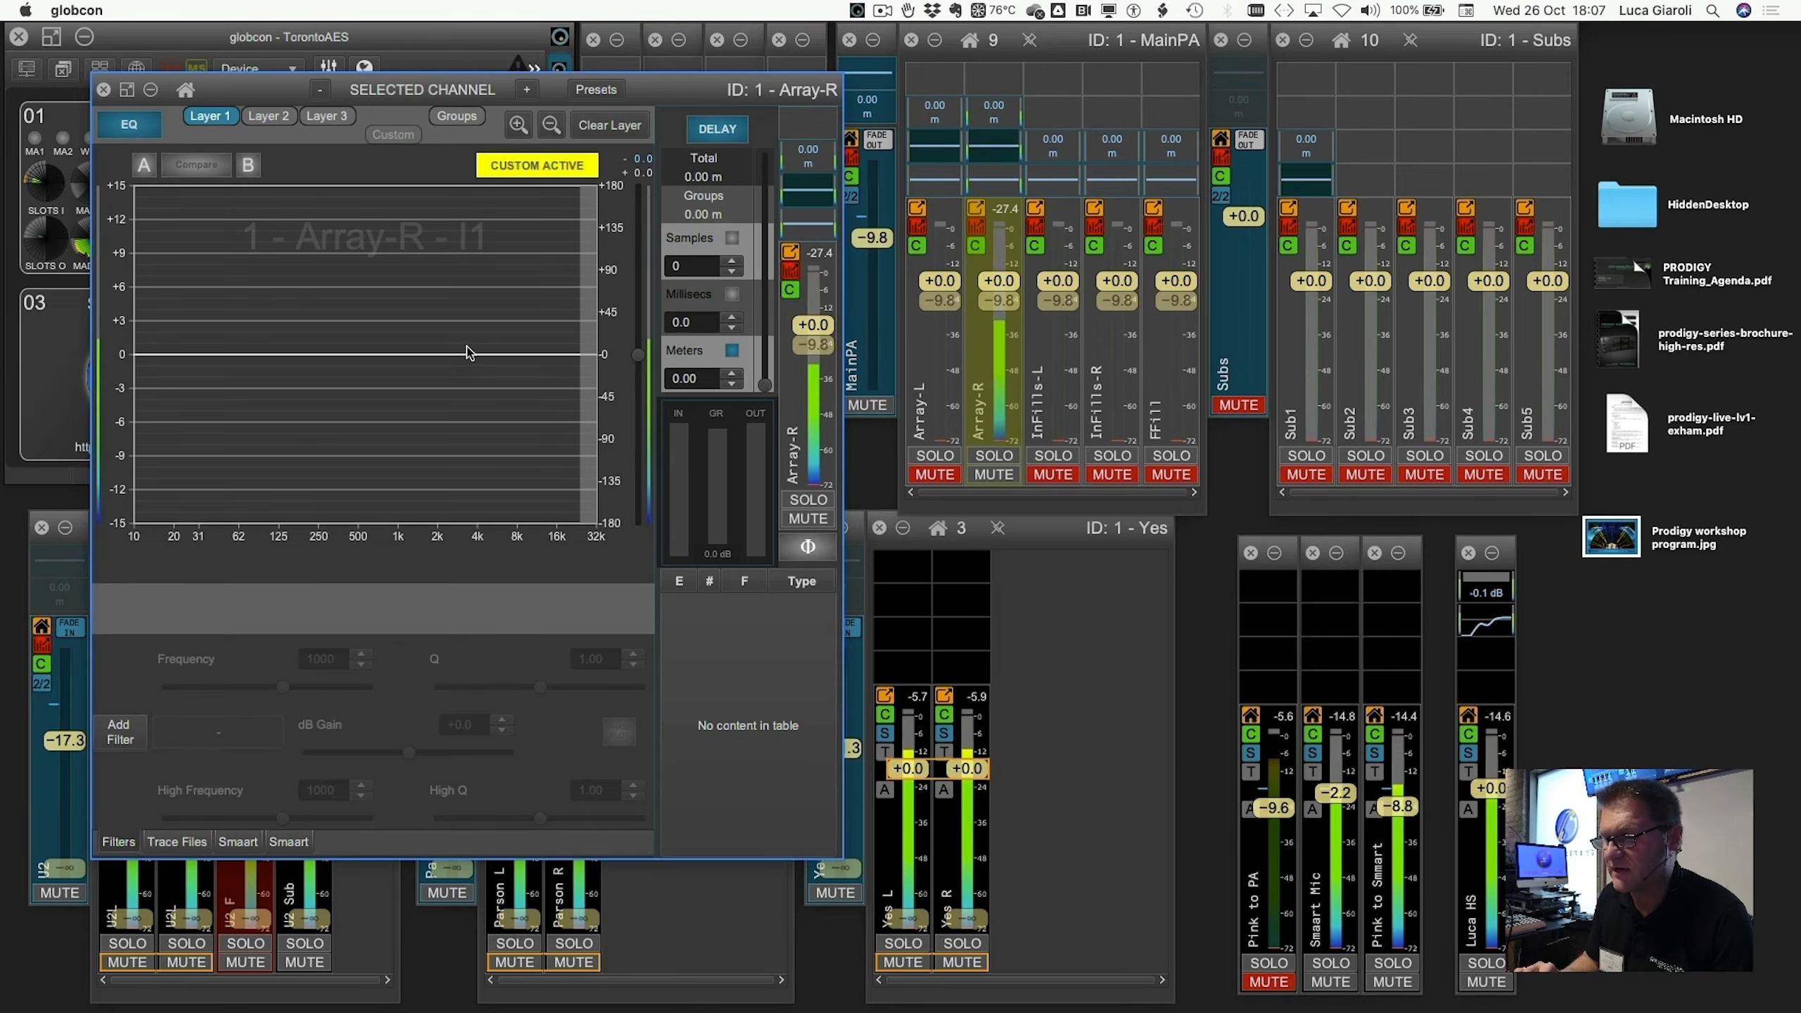
{"action": "left_click", "coordinate": [374, 139]}
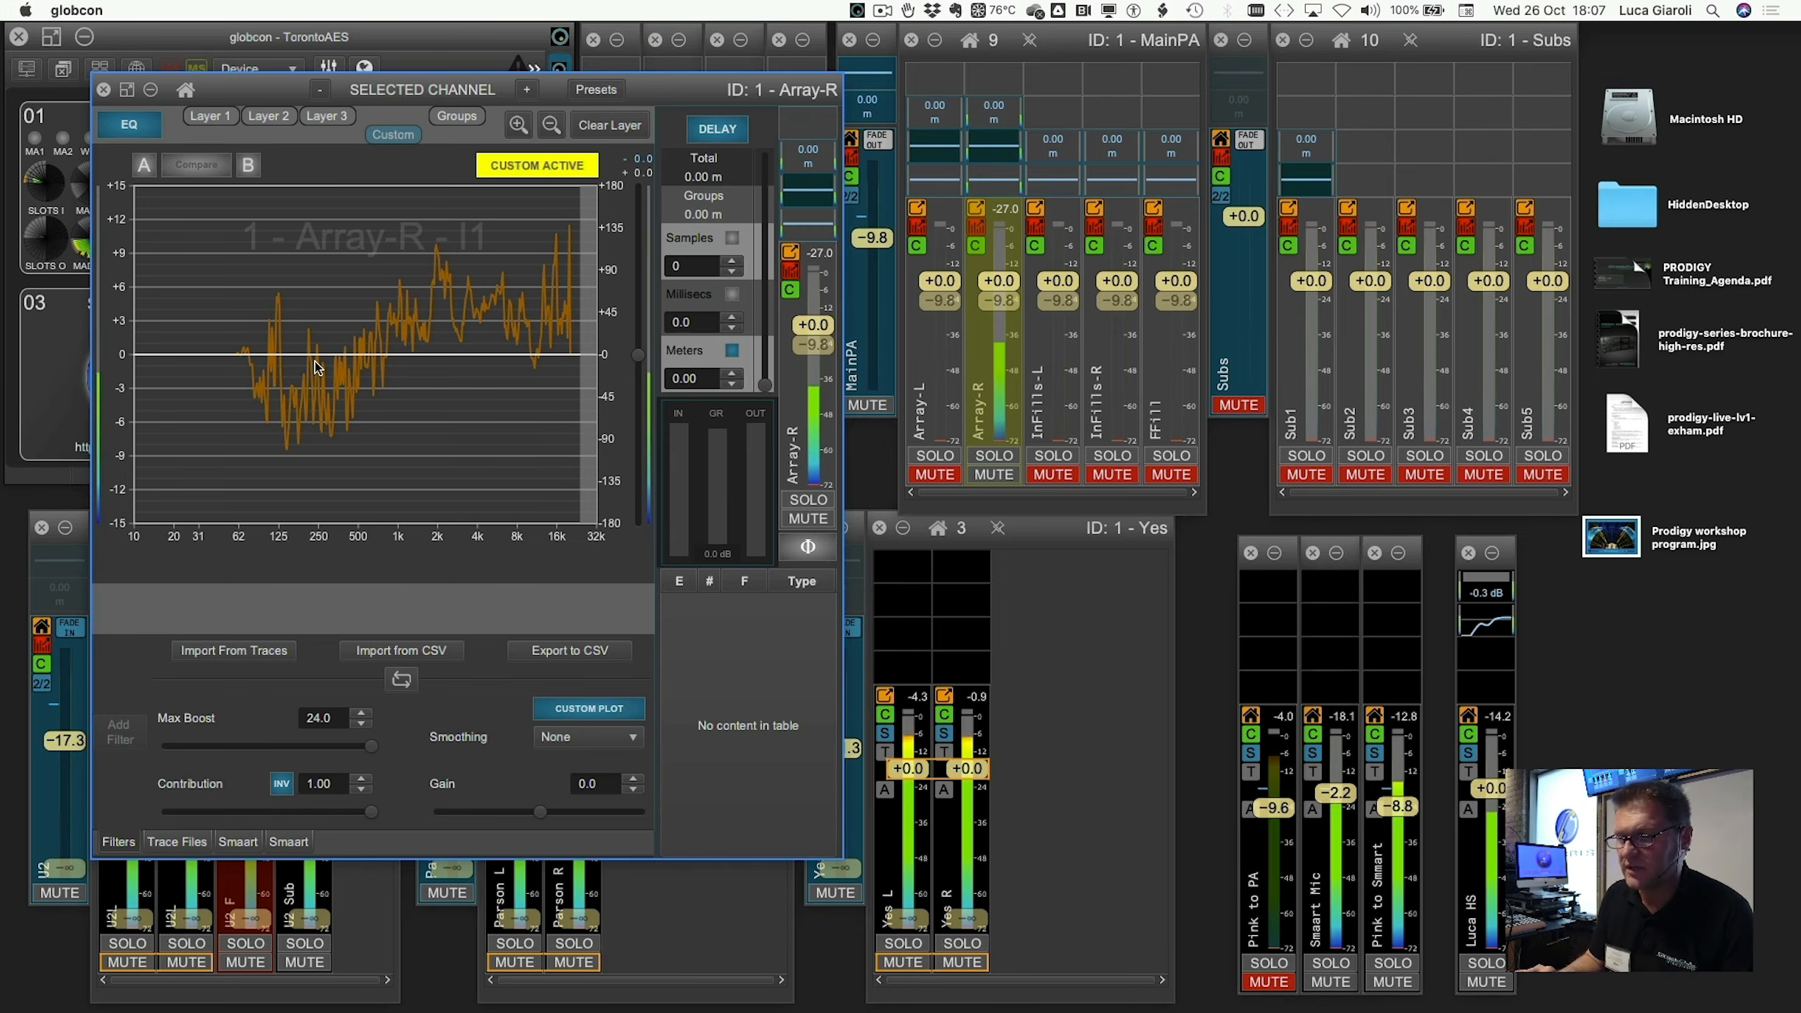
- Overlay the magnitude of the live TF transfer measurement on Array-R's EQ plot and return to the custom EQ settings
{"action": "left_click", "coordinate": [245, 841]}
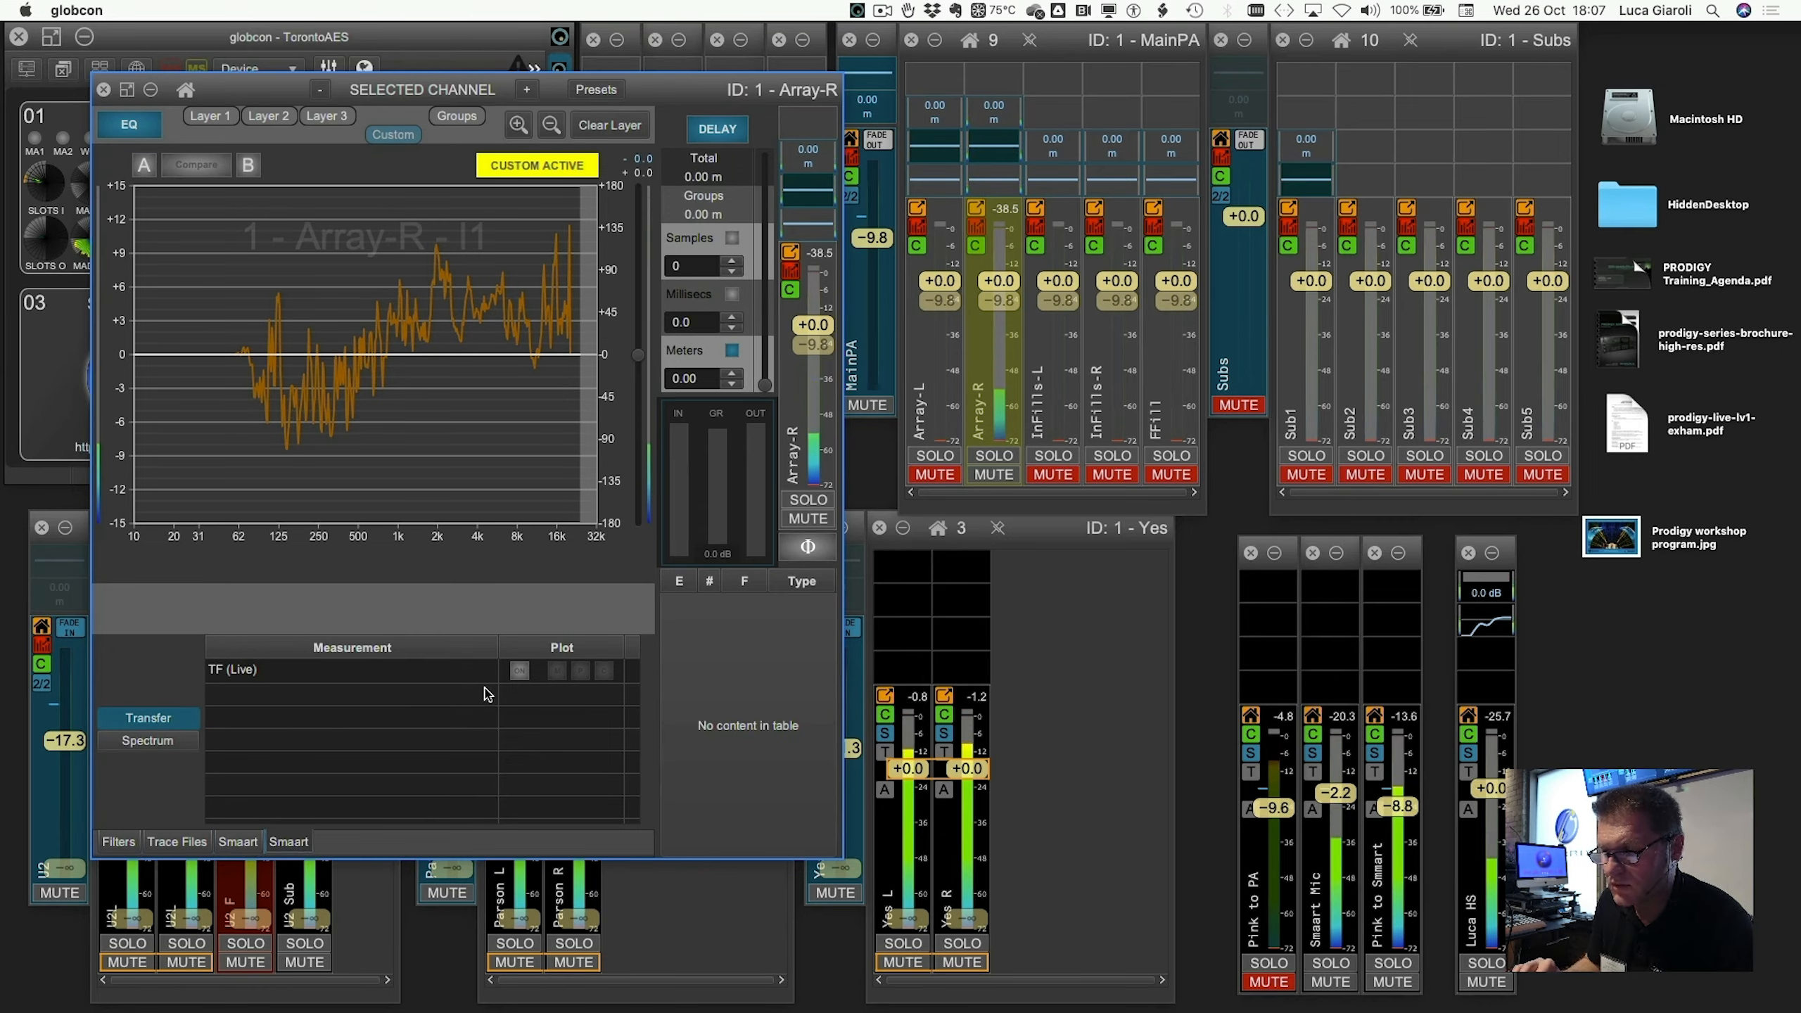
{"action": "left_click", "coordinate": [540, 677]}
{"action": "left_click", "coordinate": [558, 672]}
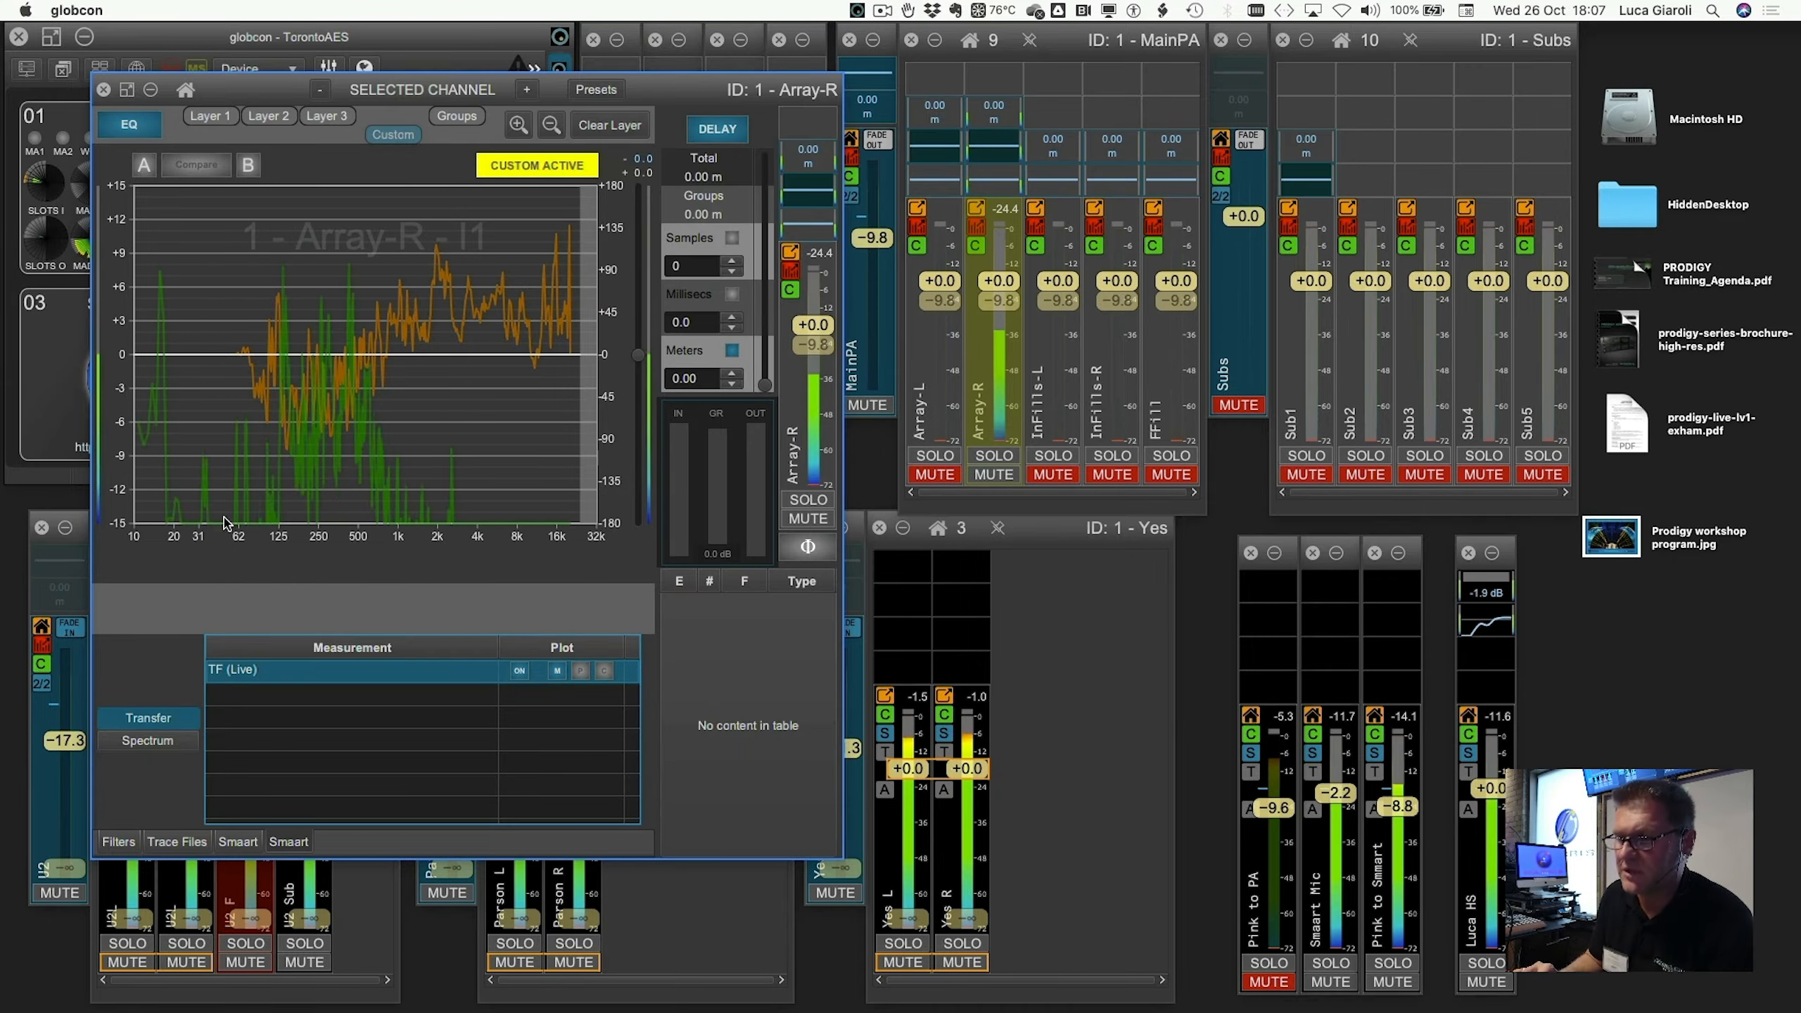
{"action": "left_click", "coordinate": [118, 842]}
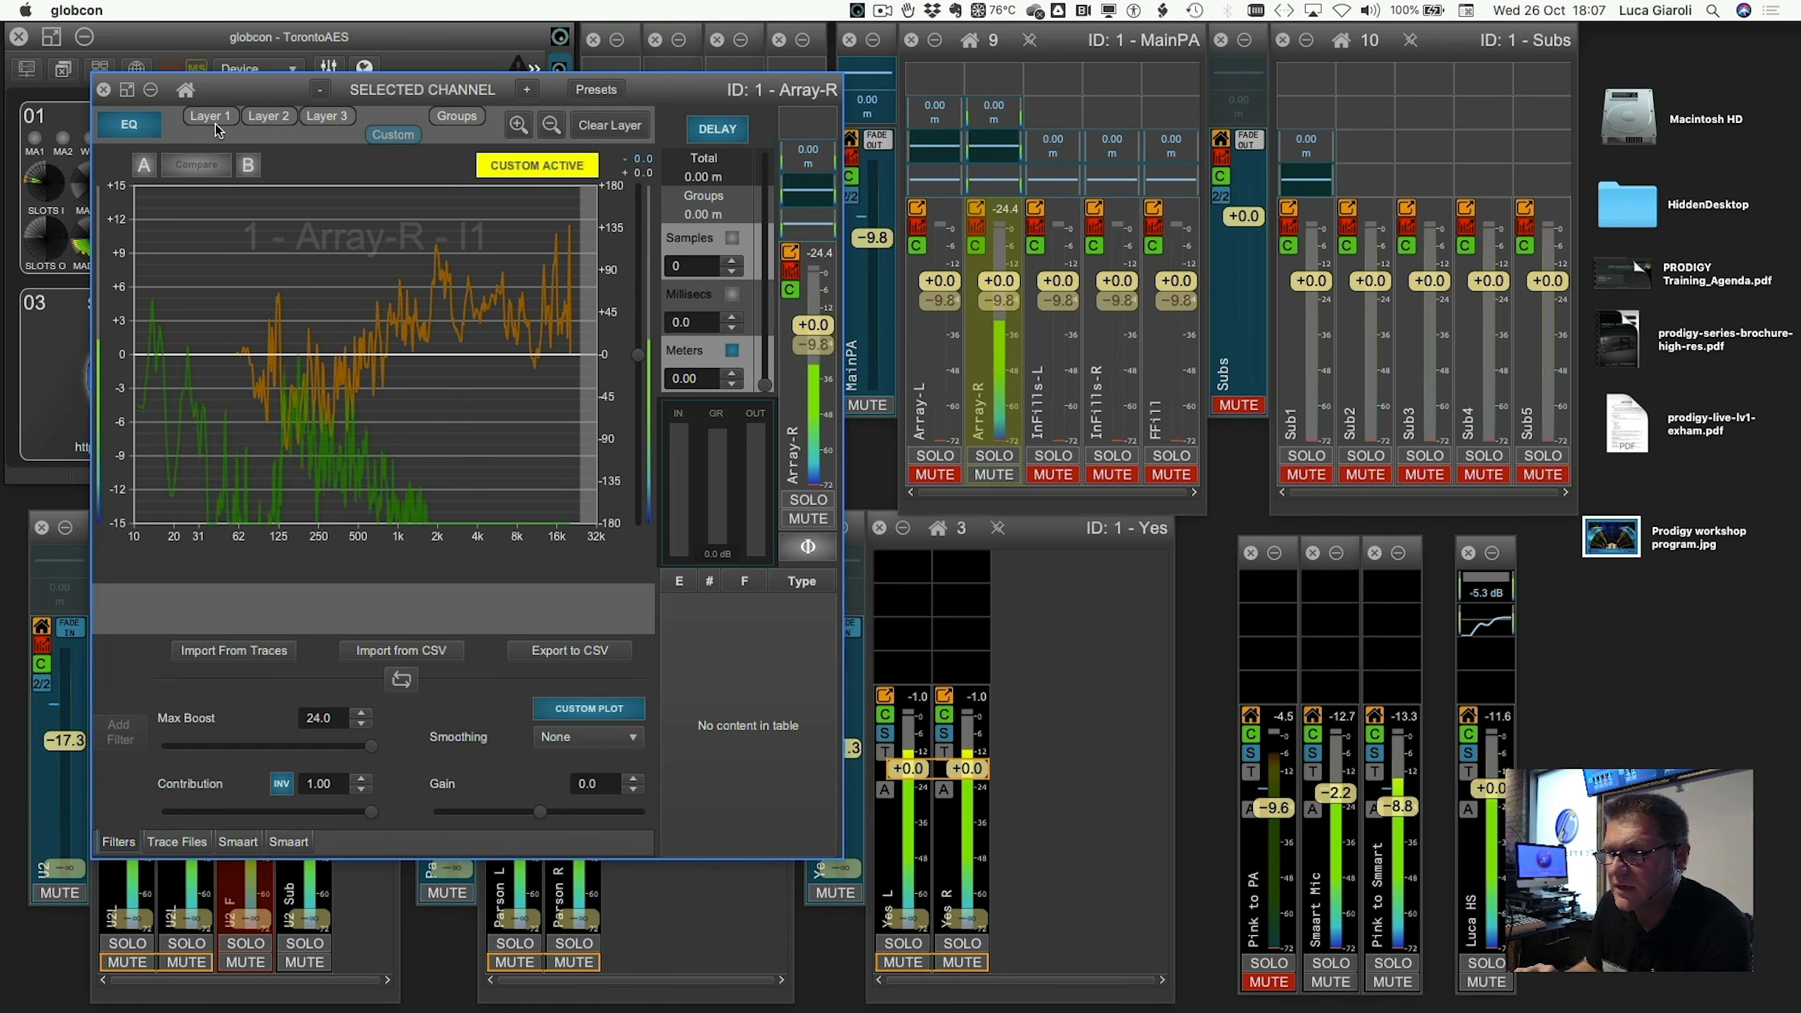
{"action": "left_click_drag", "start_coordinate": [250, 94], "coordinate": [475, 115]}
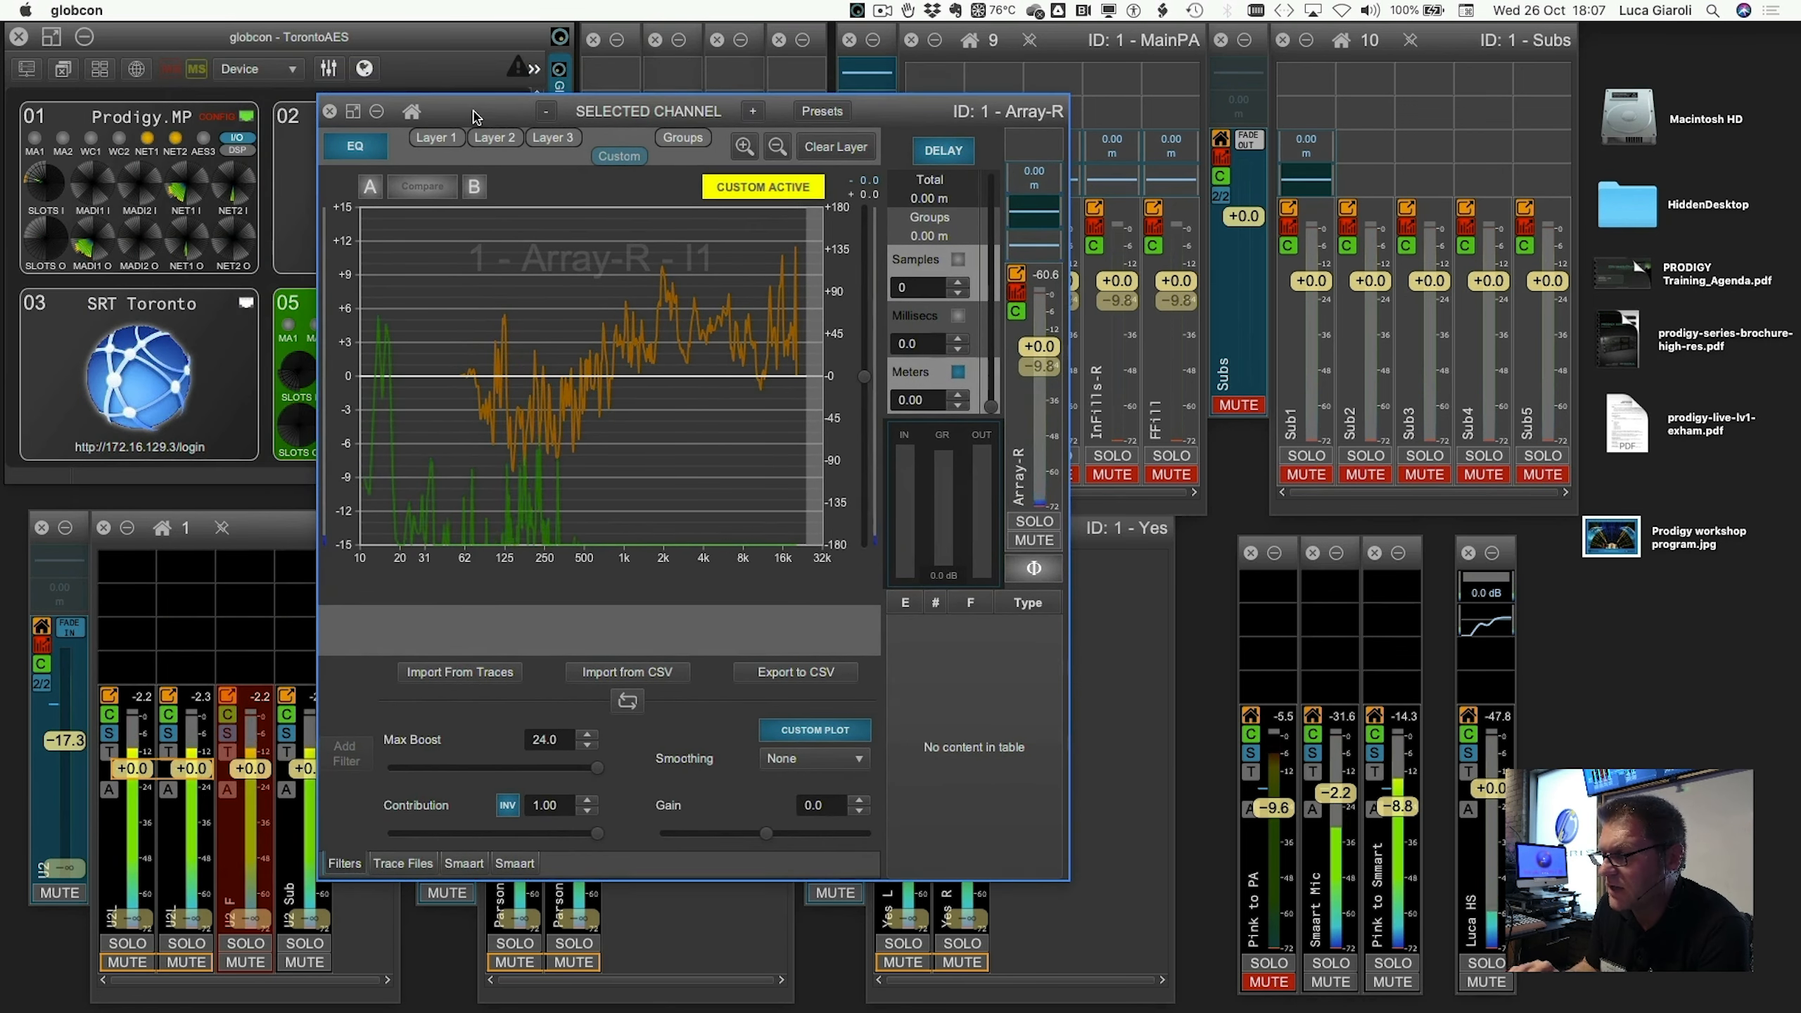
- Unmute the Pink to PA channel and bring Array-R's I1 EQ back into the Selected Channel window
{"action": "left_click", "coordinate": [1268, 982]}
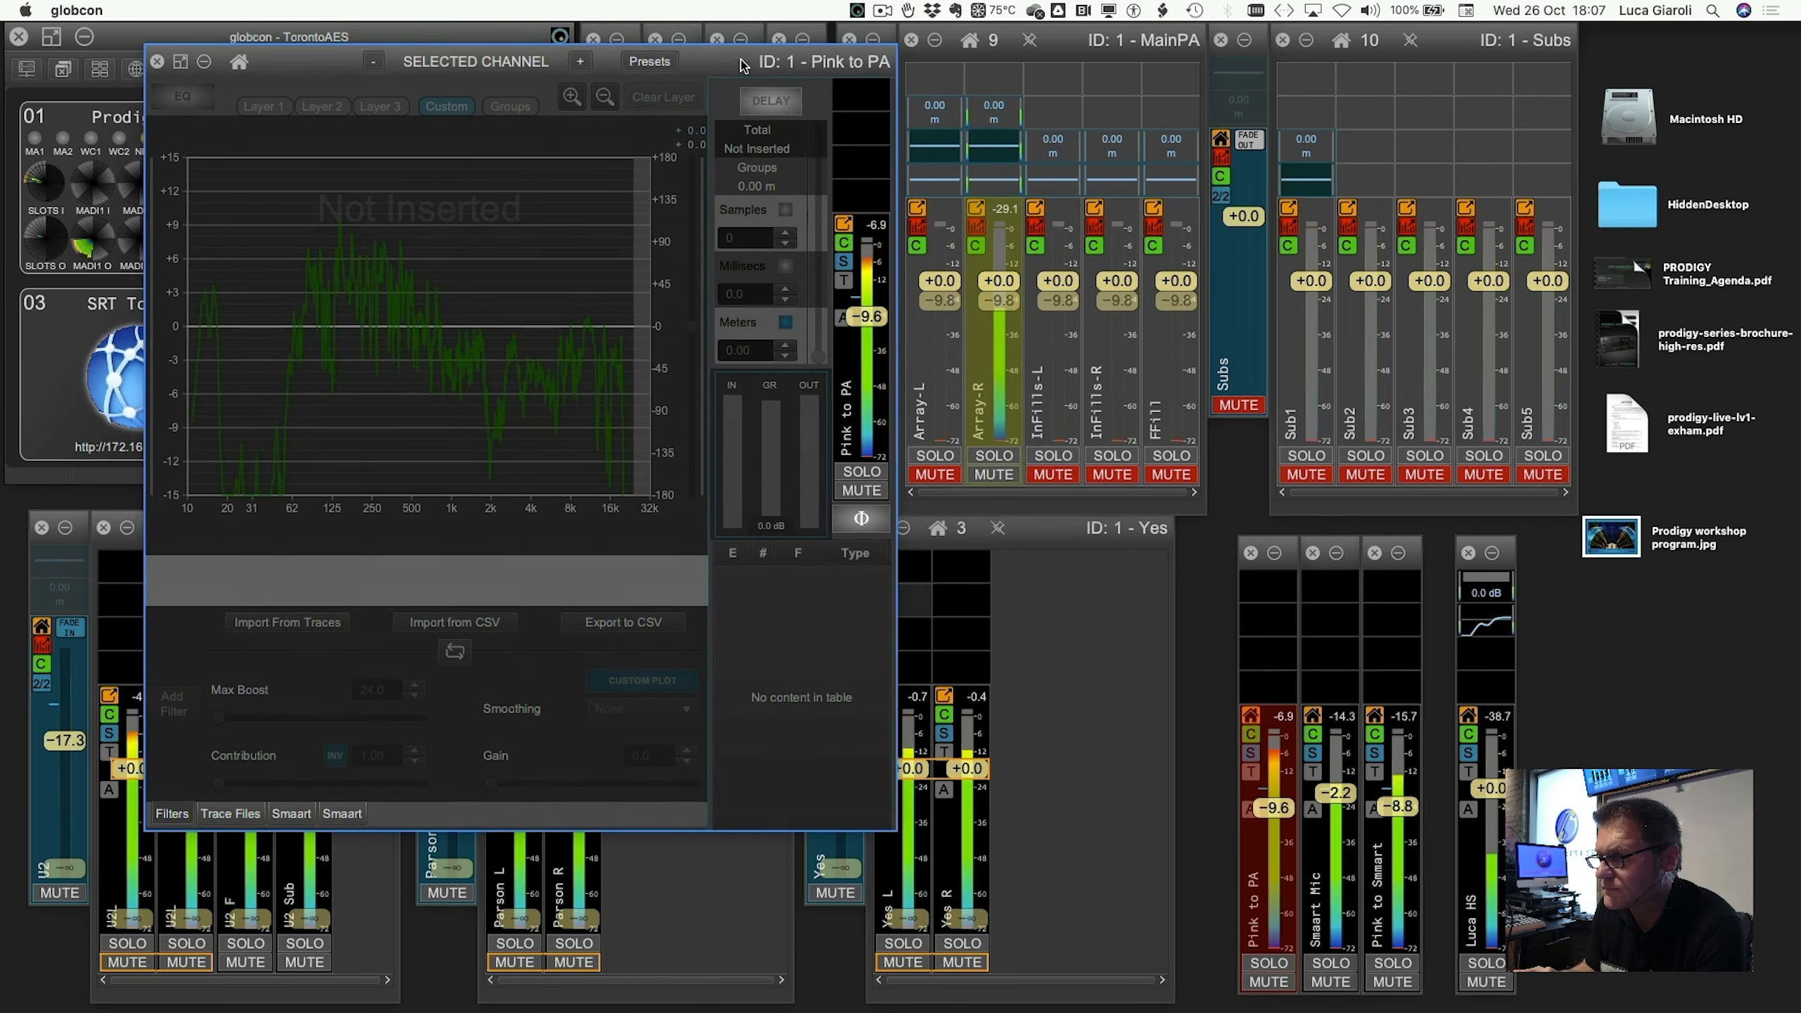
{"action": "left_click", "coordinate": [990, 366]}
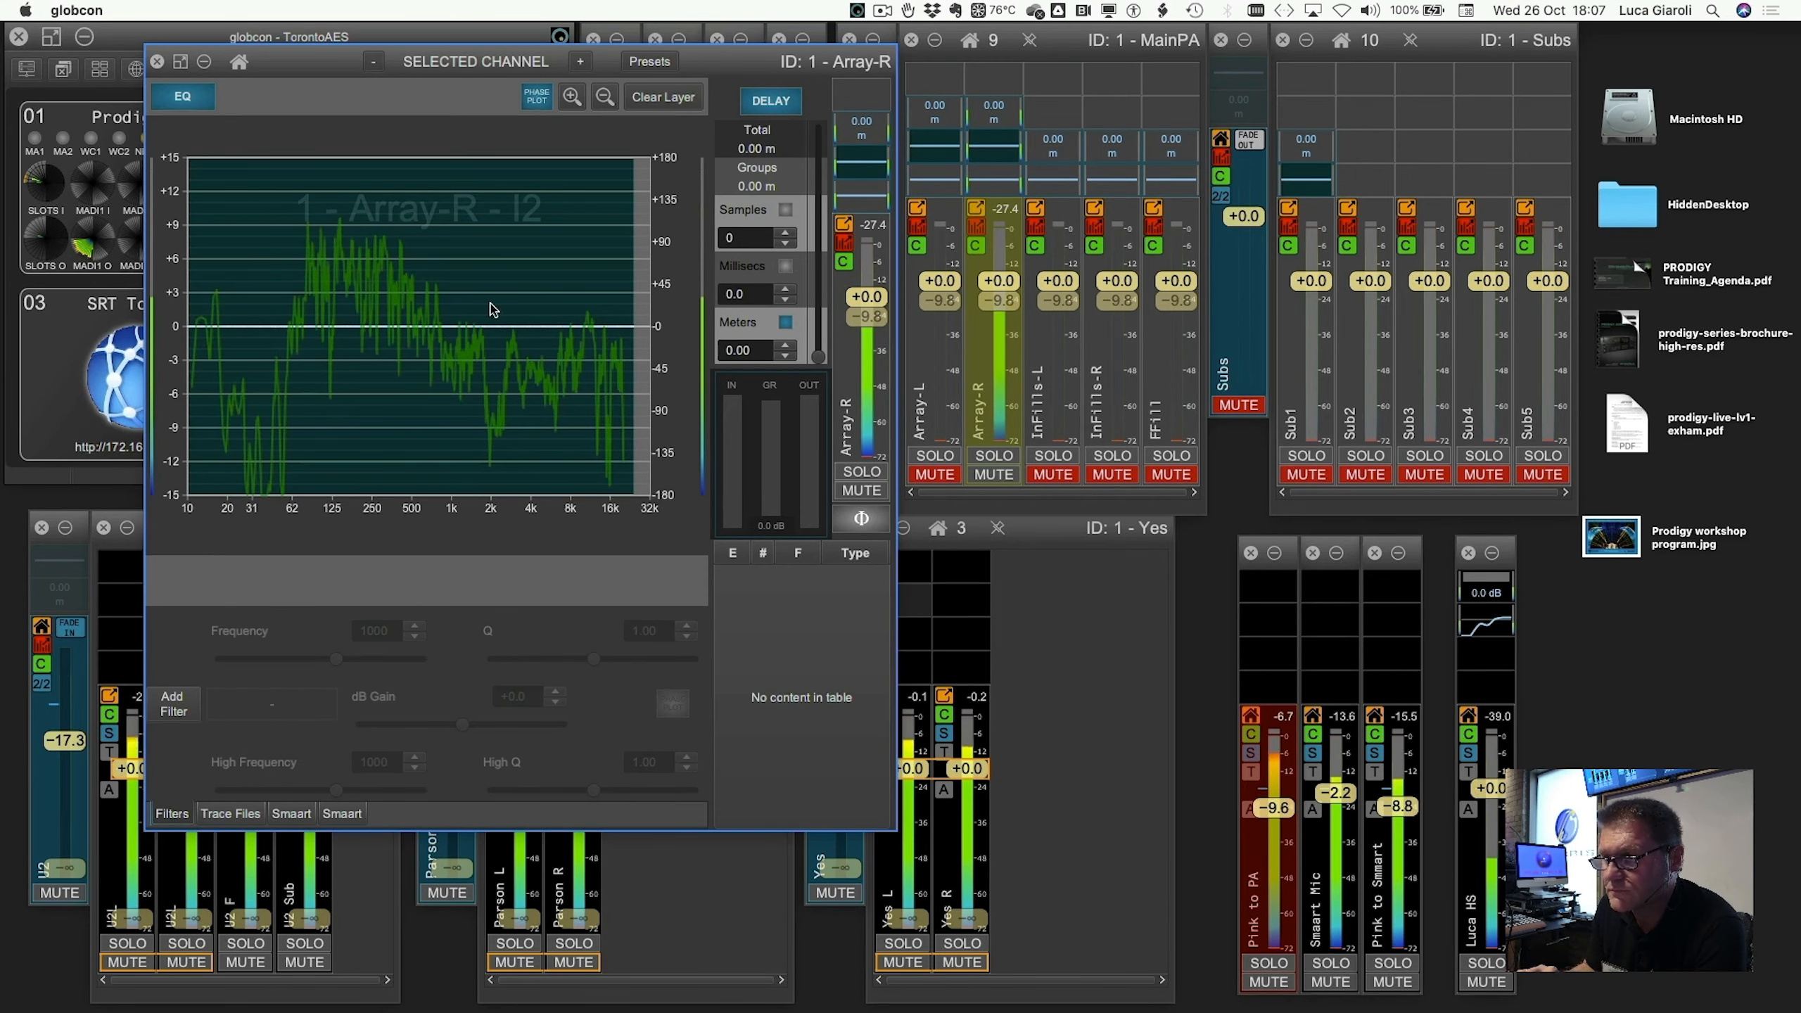
{"action": "left_click", "coordinate": [858, 196]}
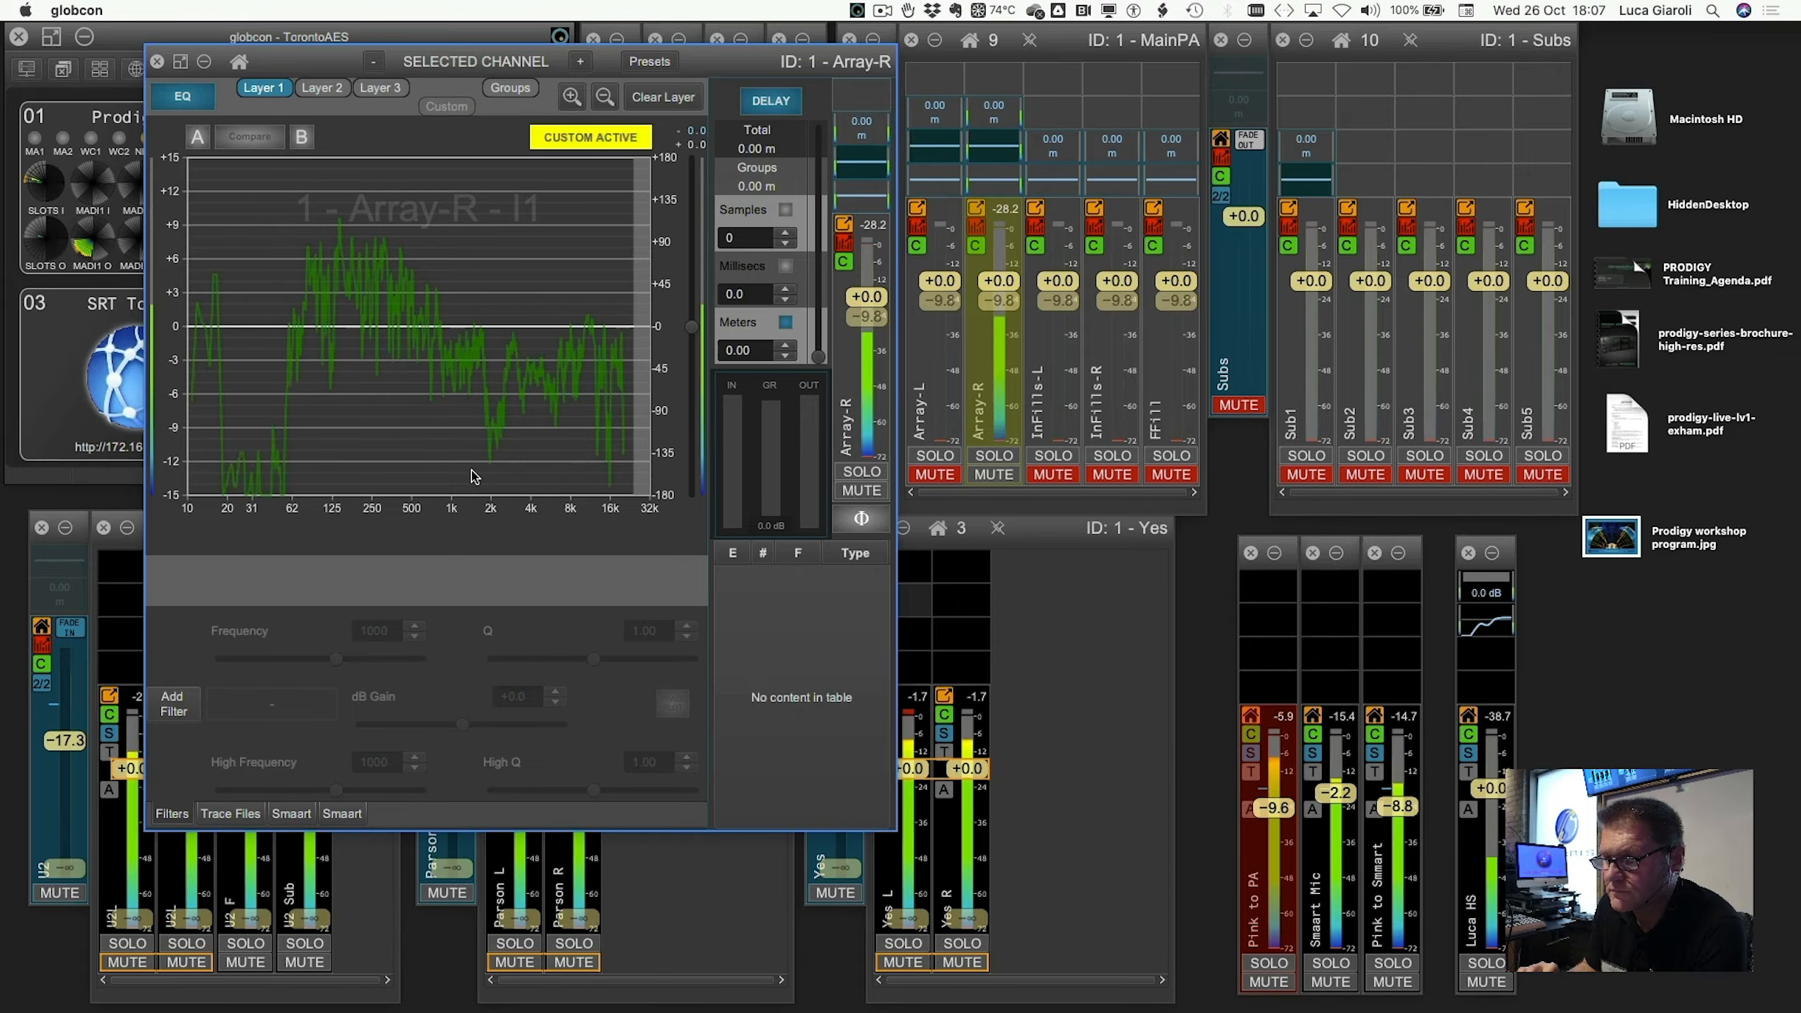
- Switch Array-R's custom EQ on and back off to compare the live measurement with and without the correction
{"action": "left_click", "coordinate": [446, 106]}
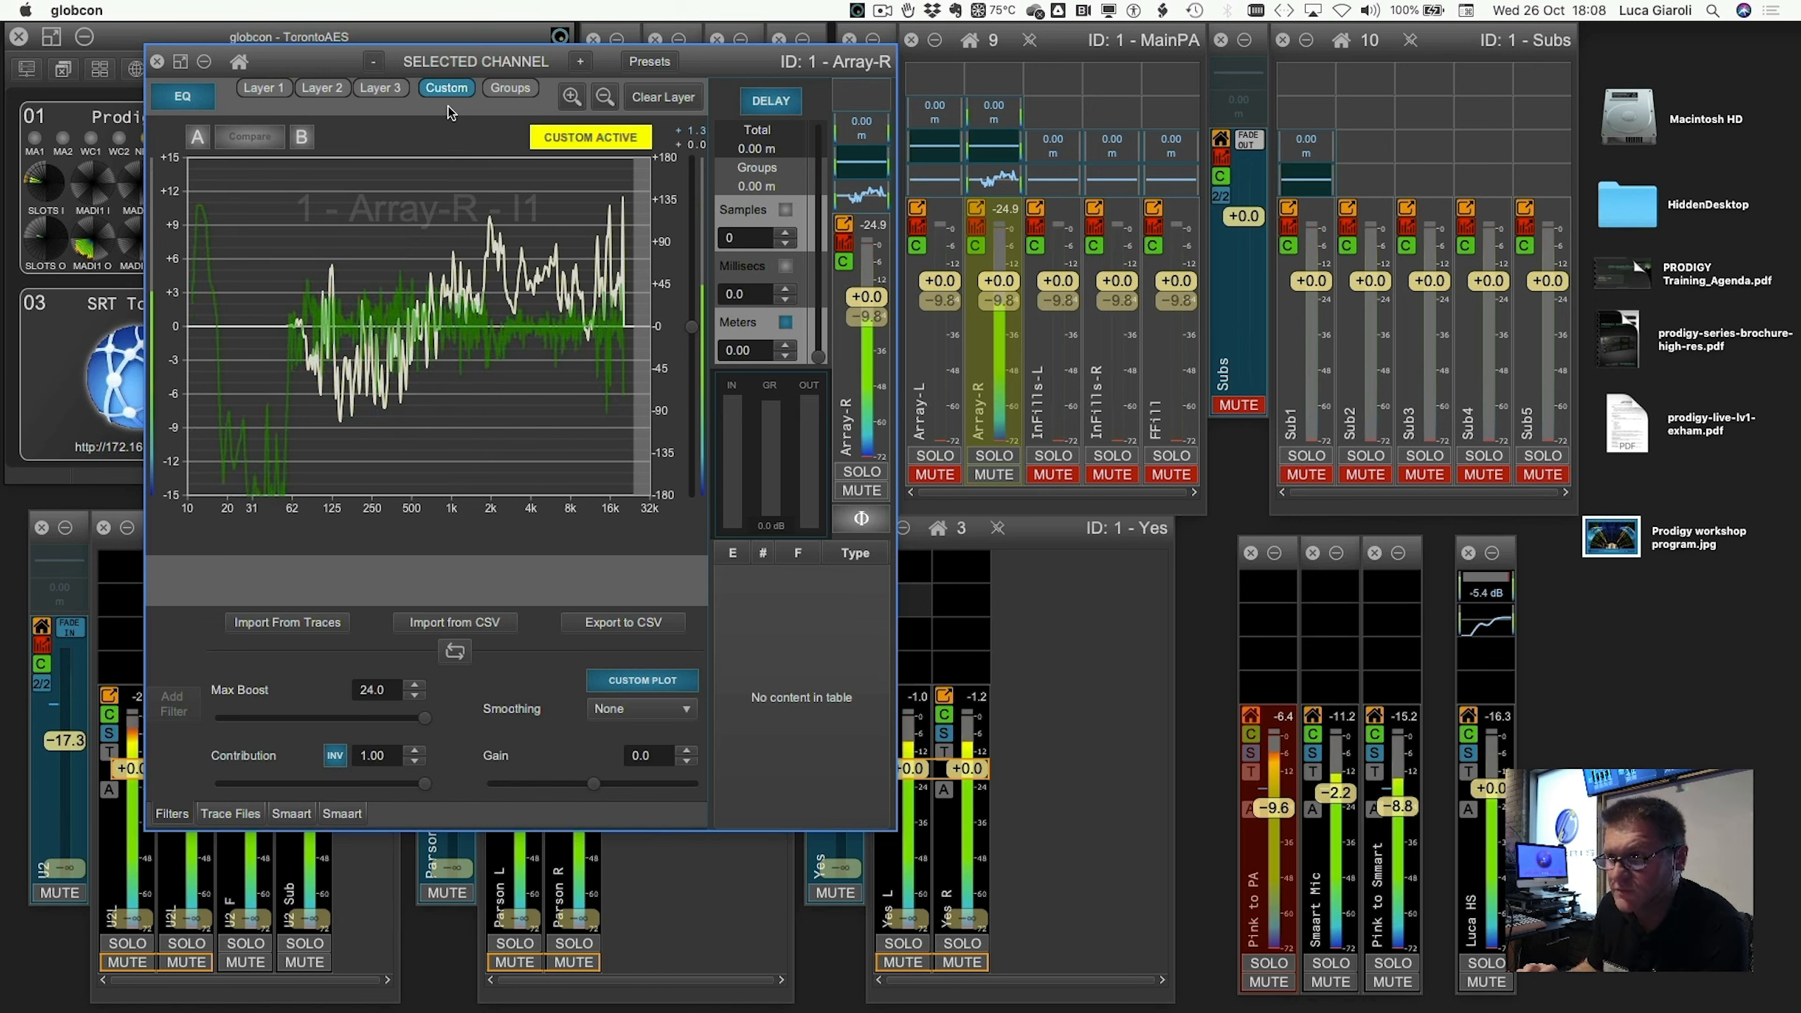
{"action": "left_click", "coordinate": [447, 97]}
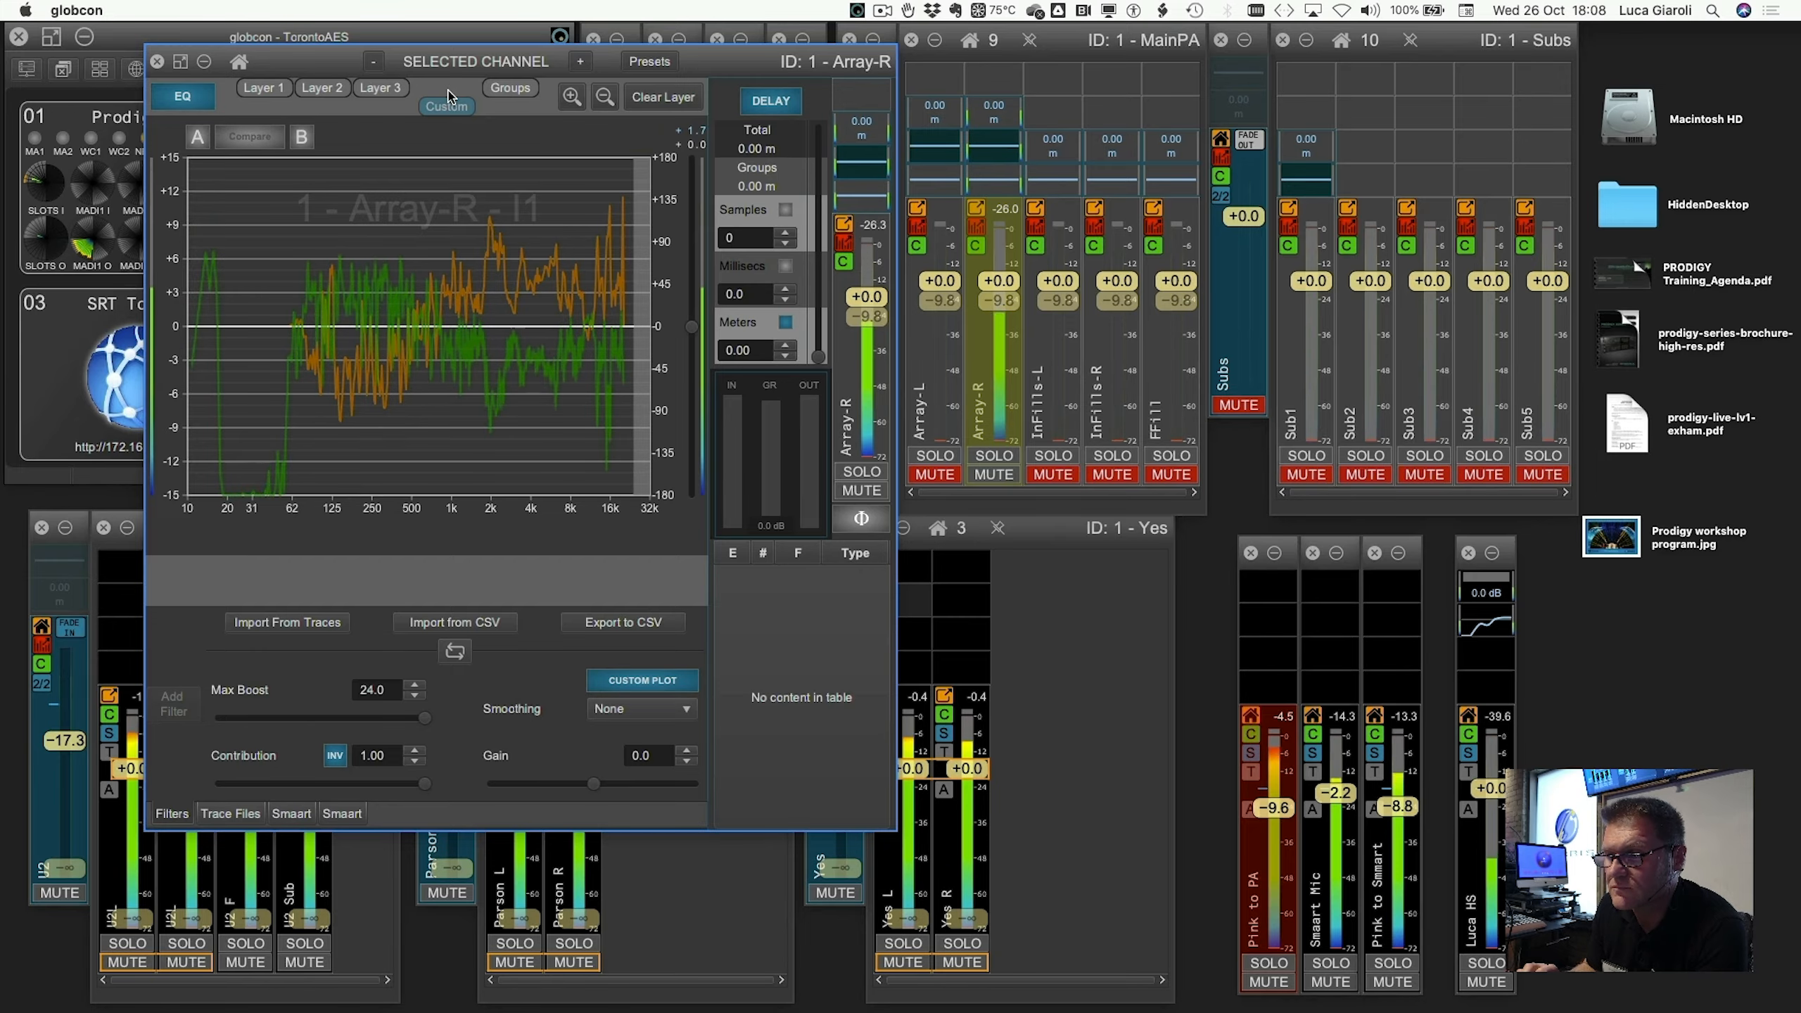
{"action": "key", "text": "ctrl+Up"}
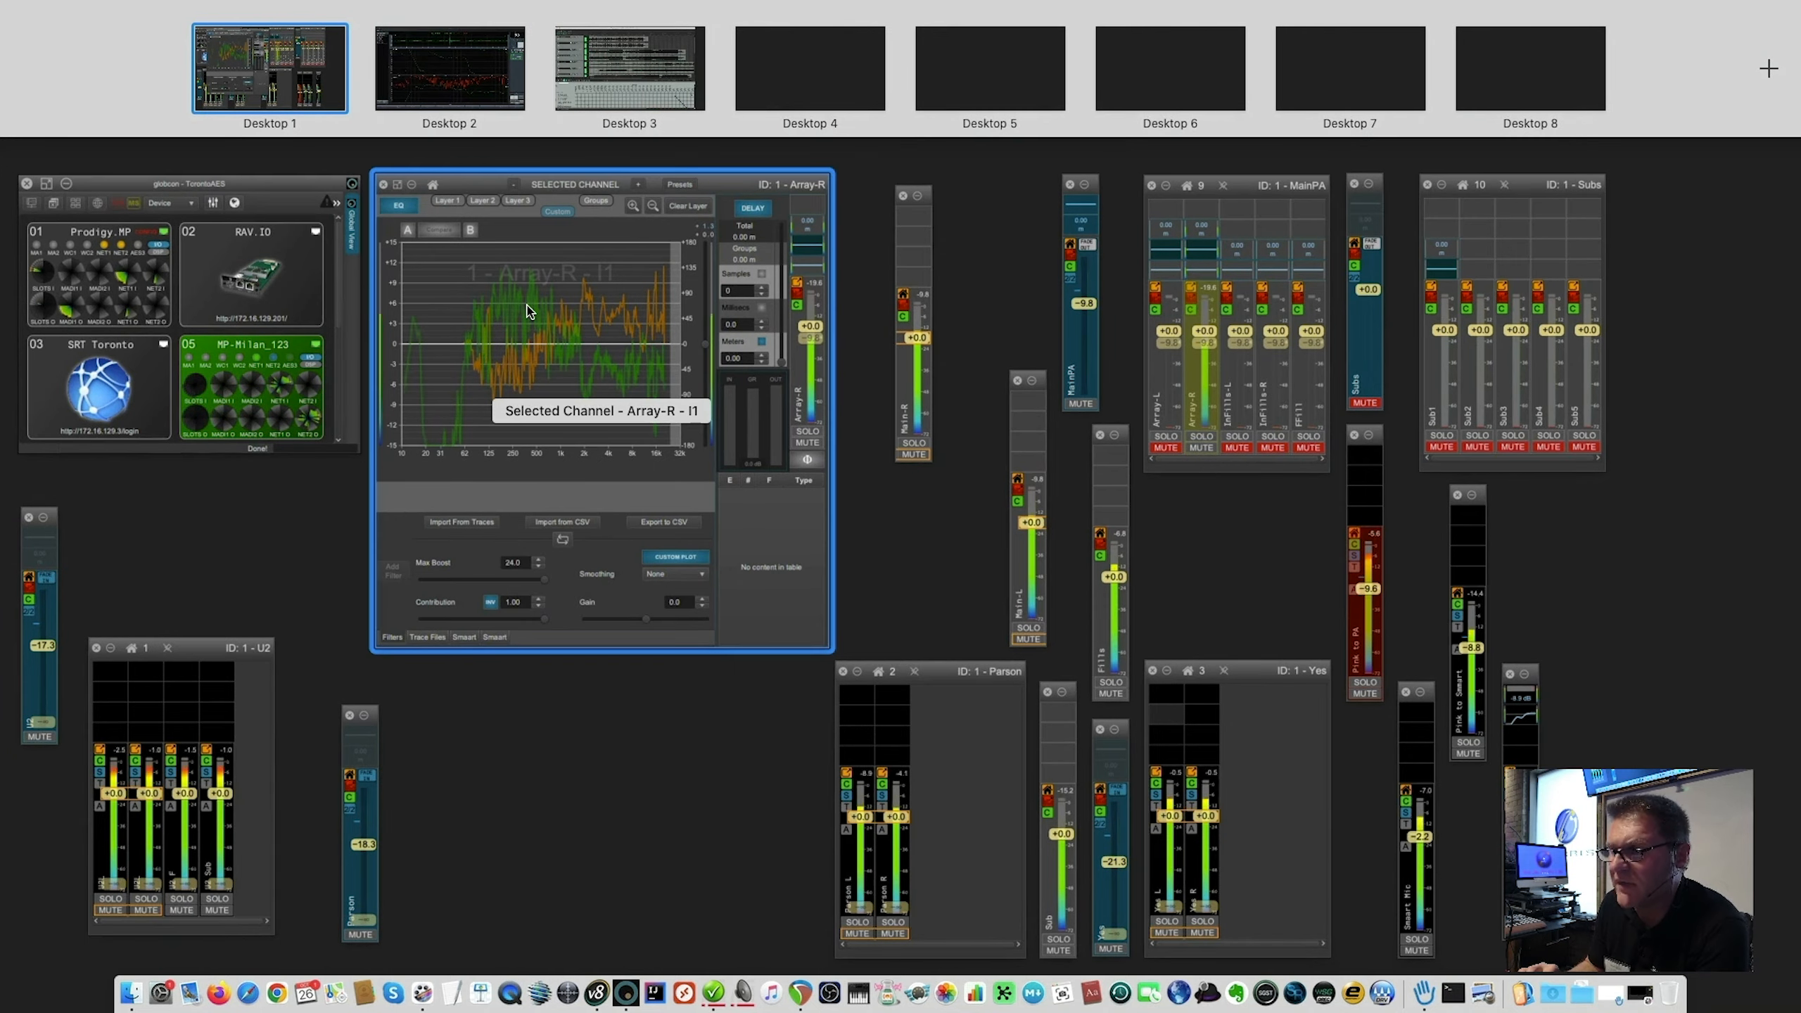
{"action": "left_click", "coordinate": [527, 306]}
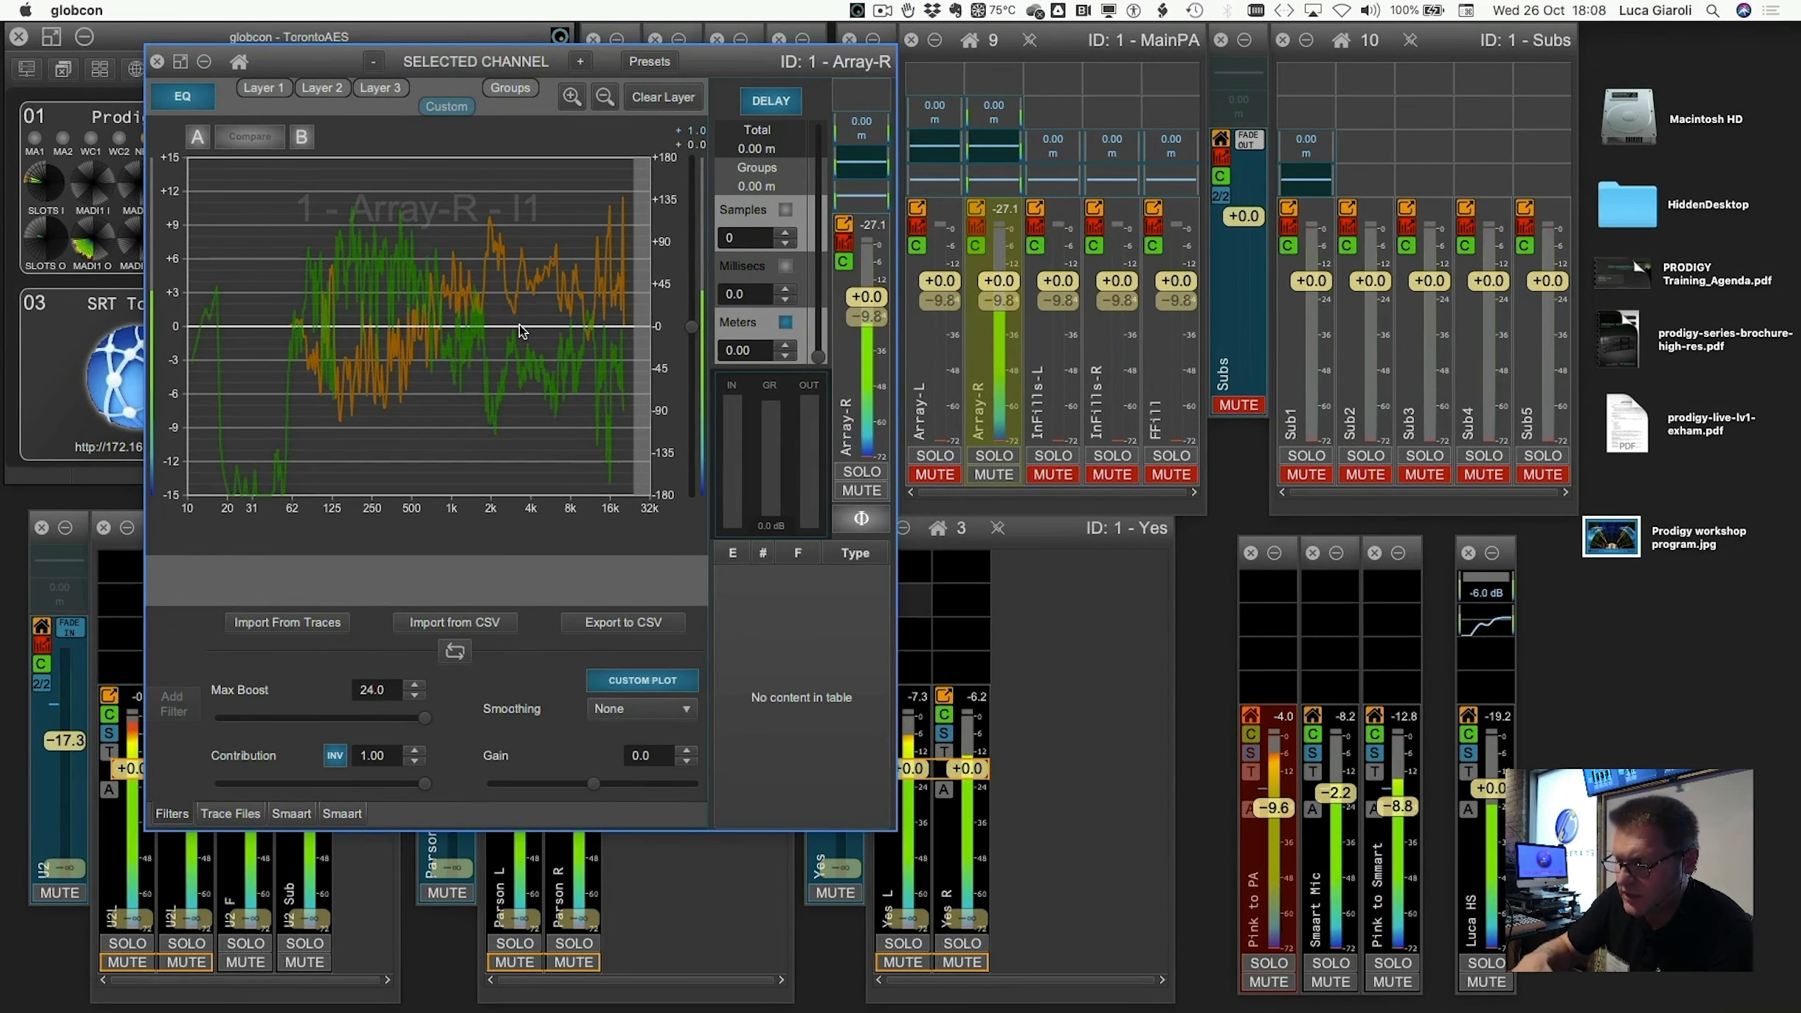
- Recall the Smaart layout and set the TF measurement's magnitude smoothing to Octave
{"action": "key", "text": "space"}
{"action": "left_click", "coordinate": [965, 368]}
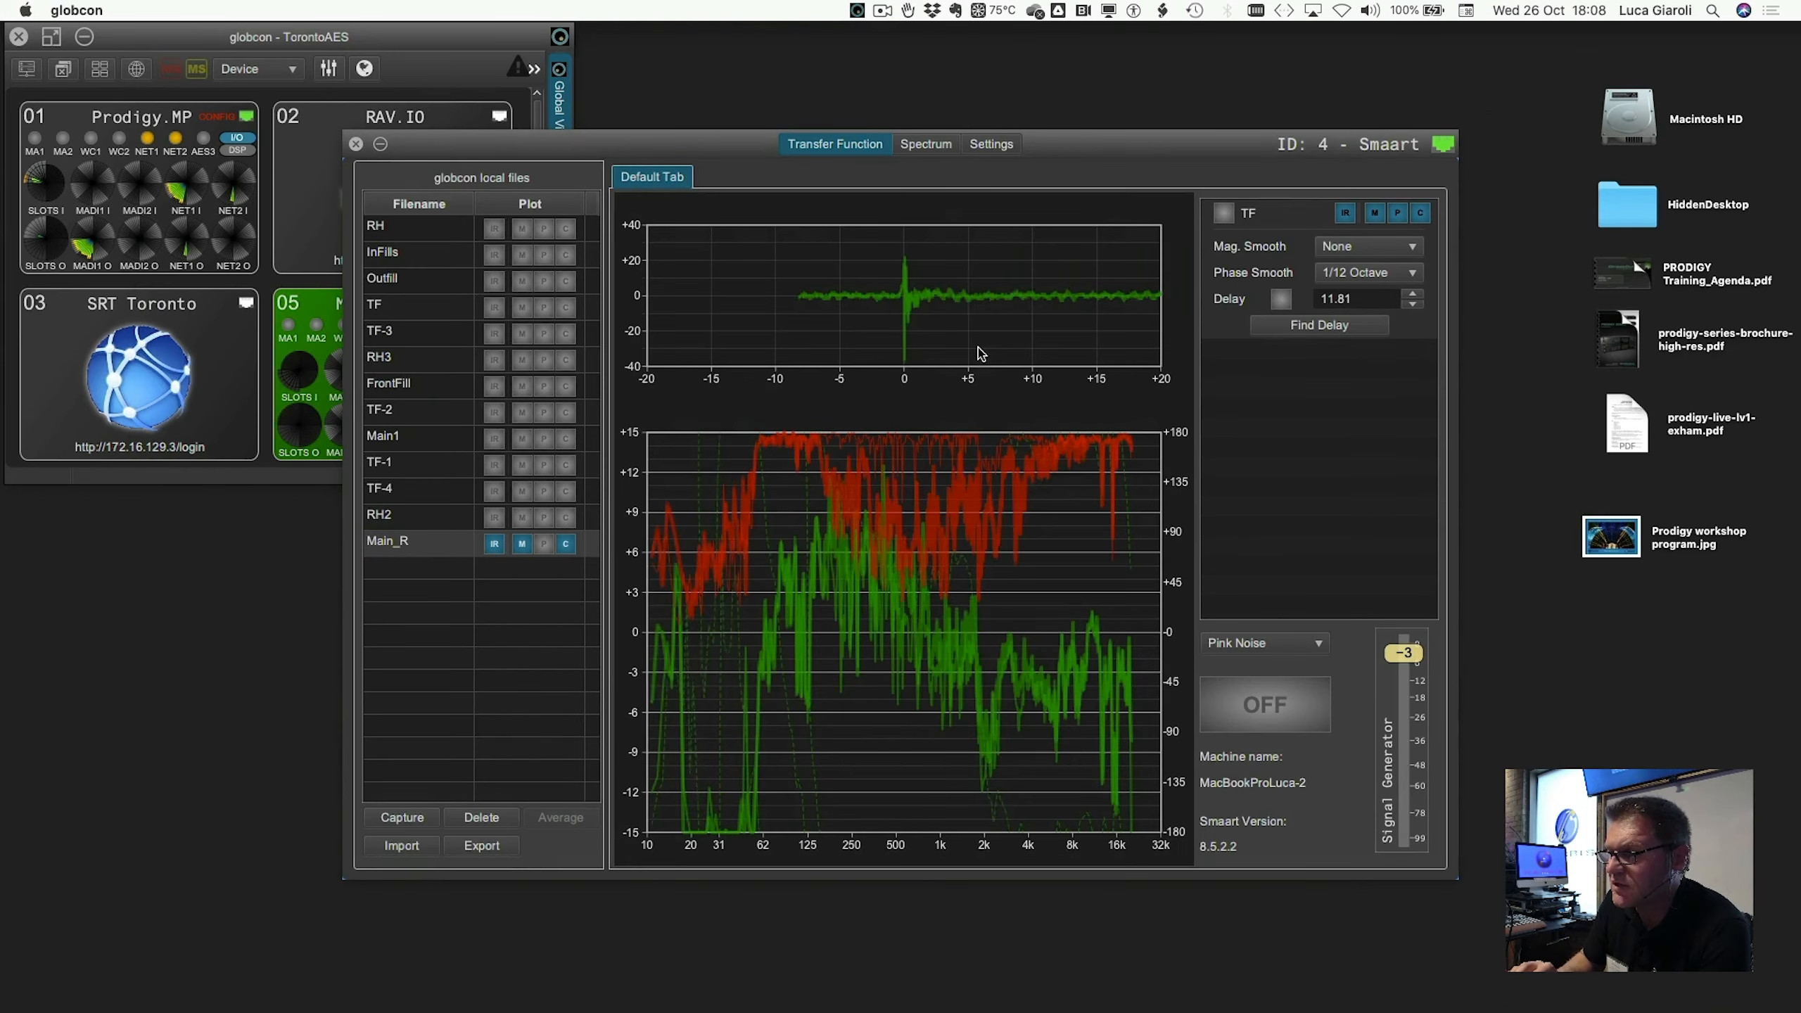
{"action": "left_click", "coordinate": [1349, 250]}
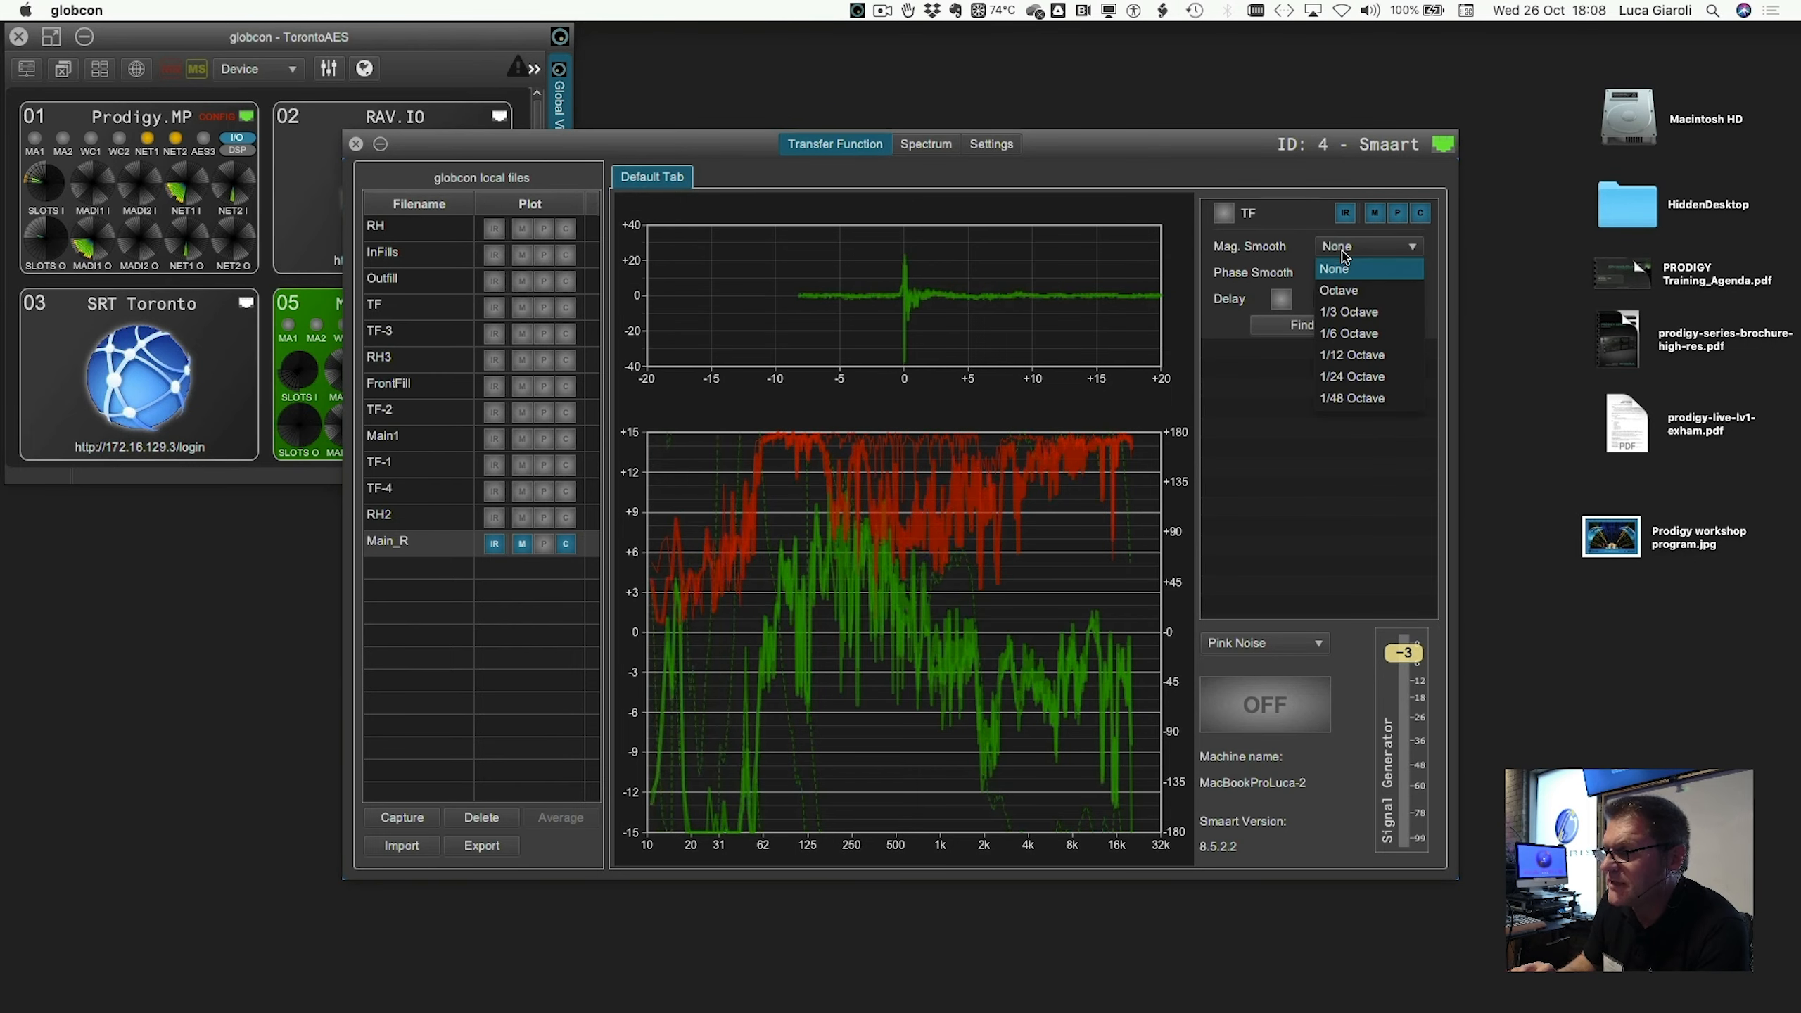
{"action": "left_click", "coordinate": [1351, 289]}
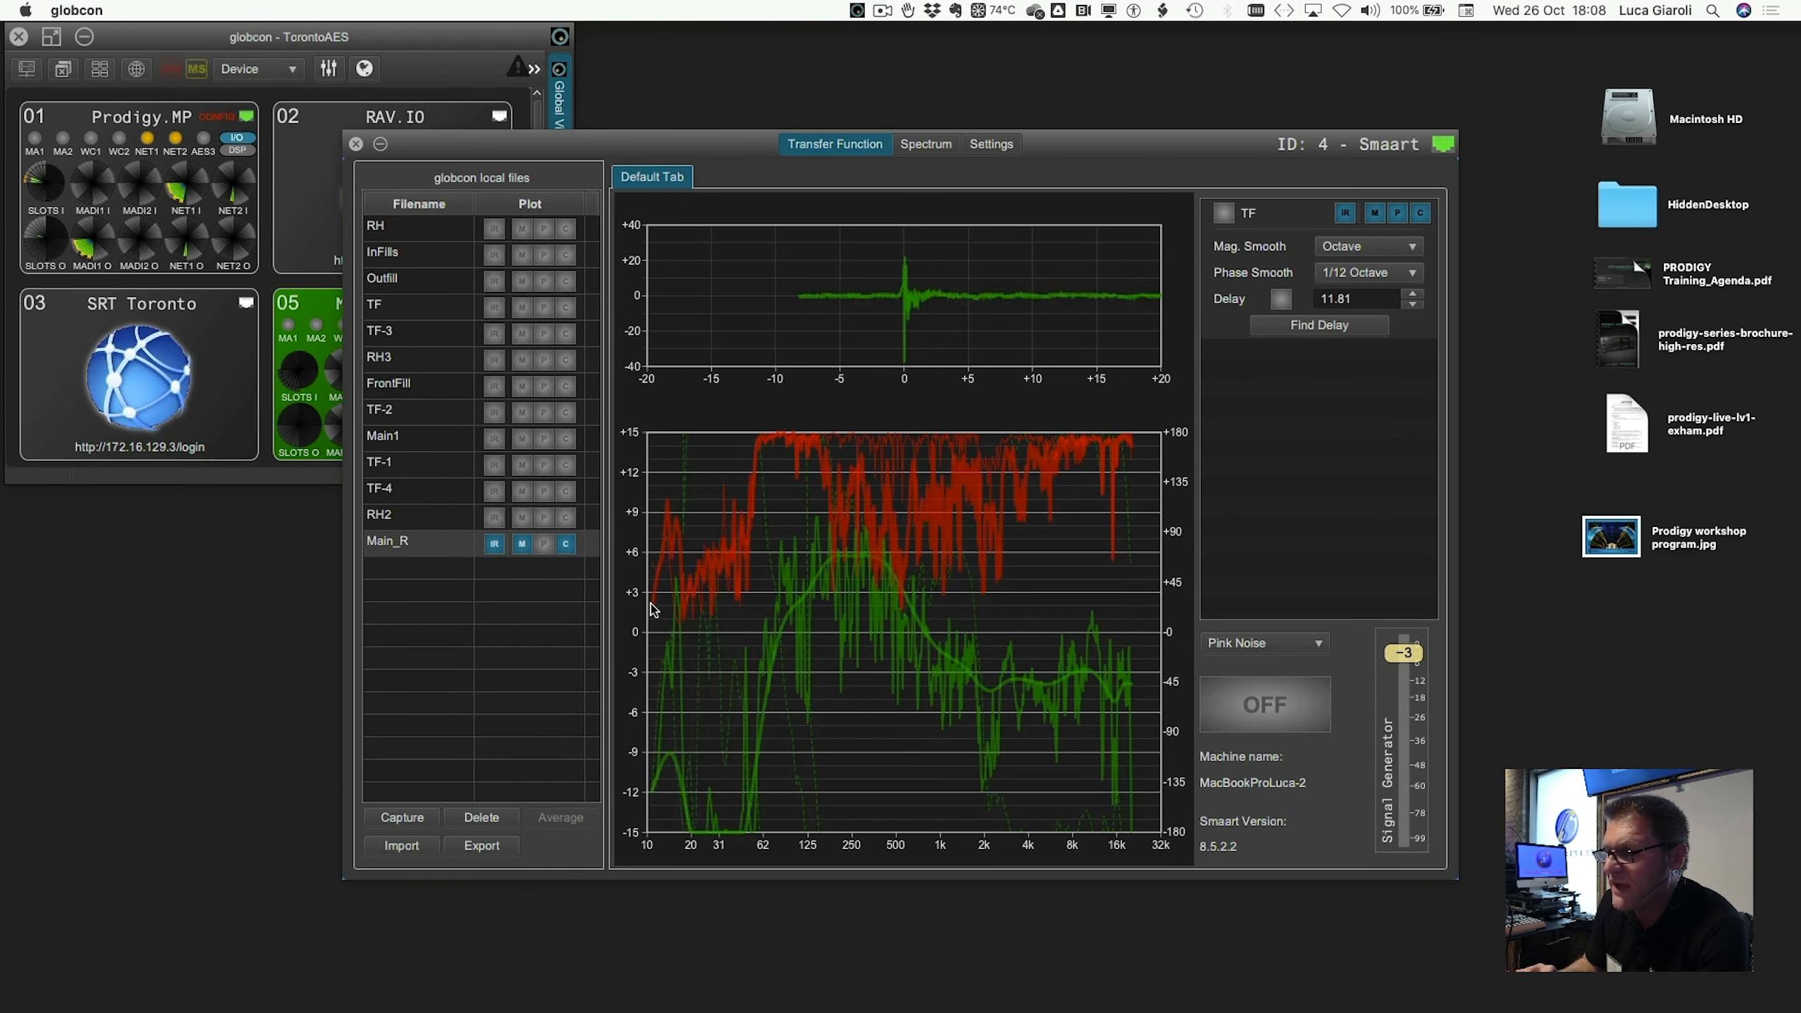
- Hide the magnitude, coherence and remaining plots of the stored Main_R trace
{"action": "left_click", "coordinate": [494, 545]}
{"action": "left_click", "coordinate": [522, 545]}
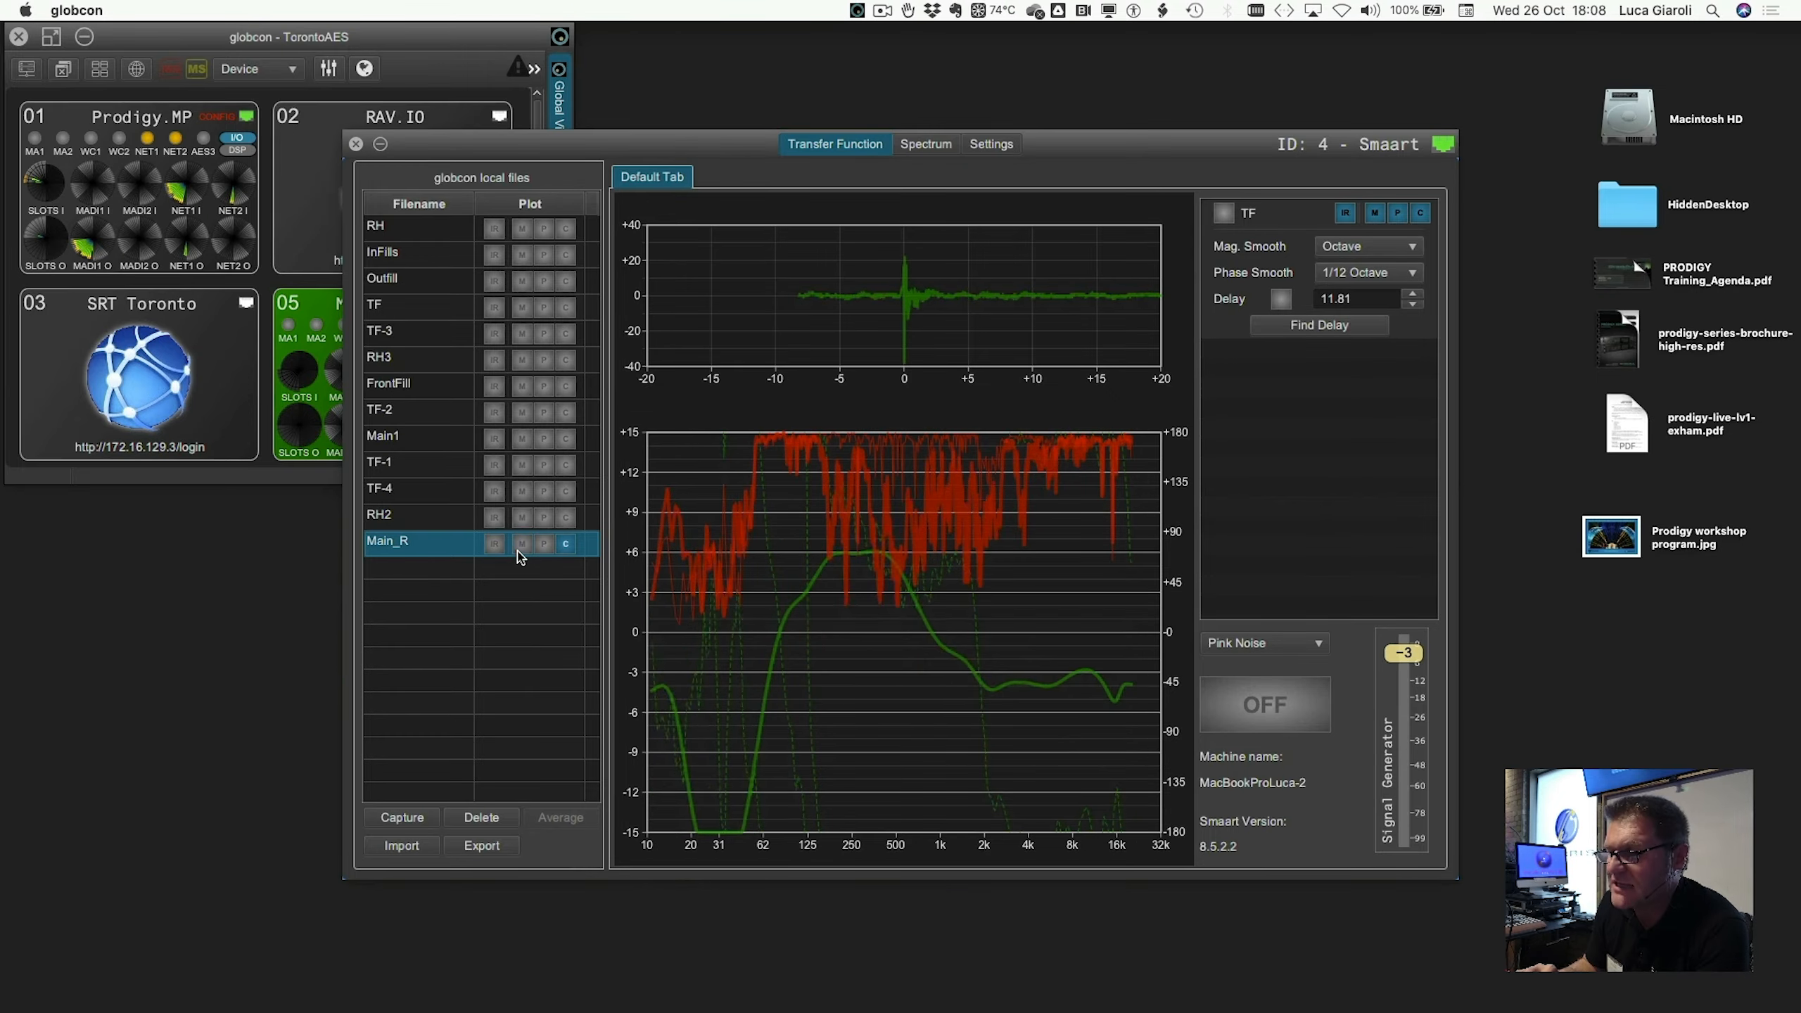
{"action": "left_click", "coordinate": [563, 550]}
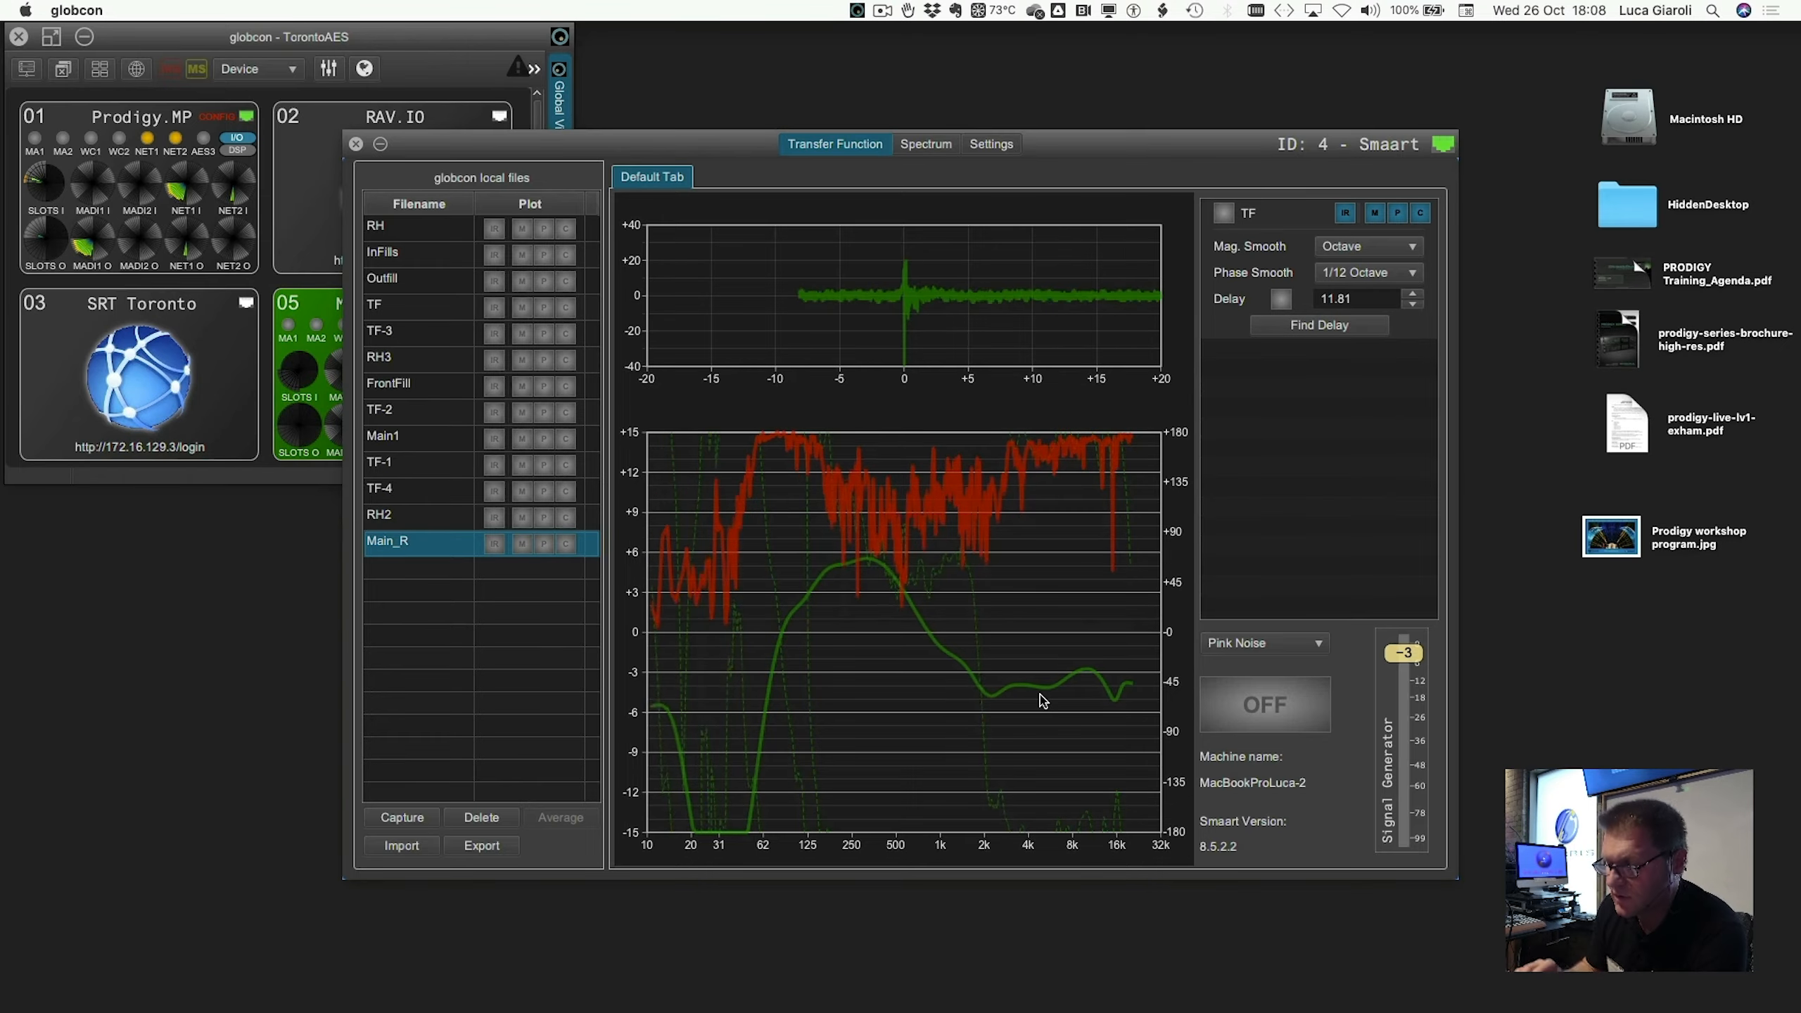
- Recall the second PA layout, open the Prodigy.MP device window and show its Selected Channel view for Array-R
{"action": "key", "text": "space"}
{"action": "left_click", "coordinate": [1242, 347]}
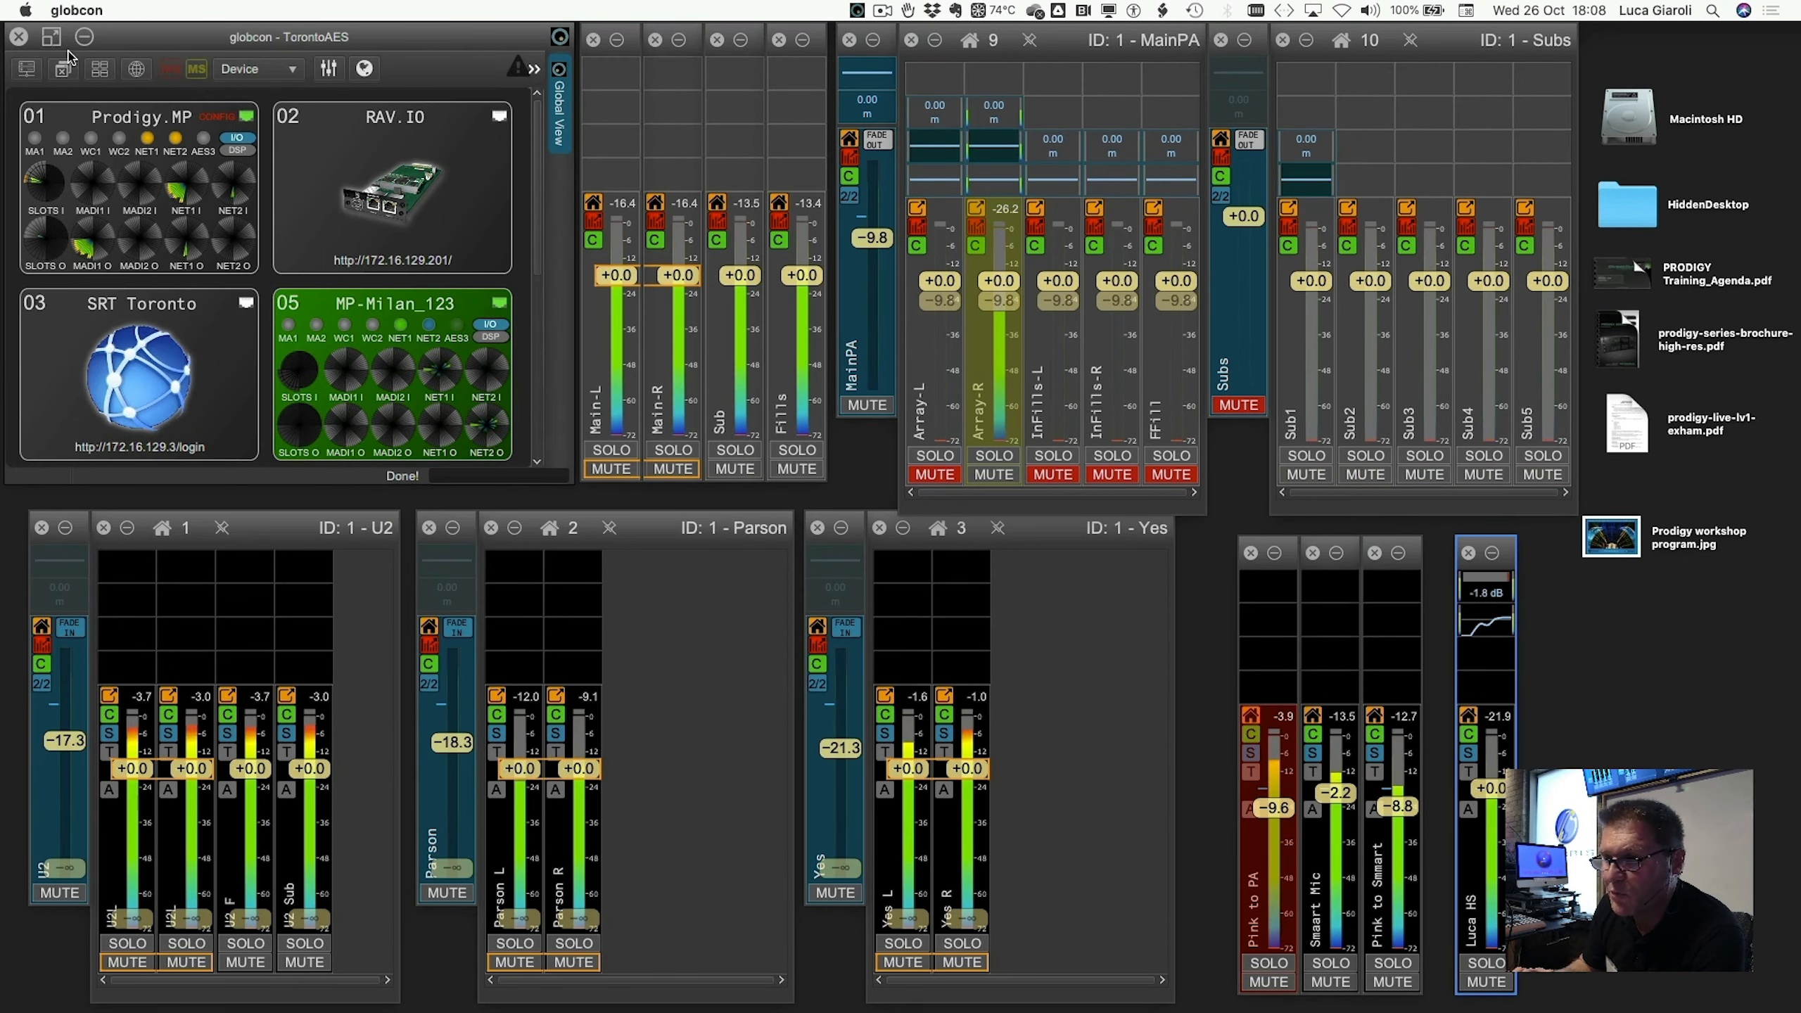
{"action": "double_click", "coordinate": [145, 115]}
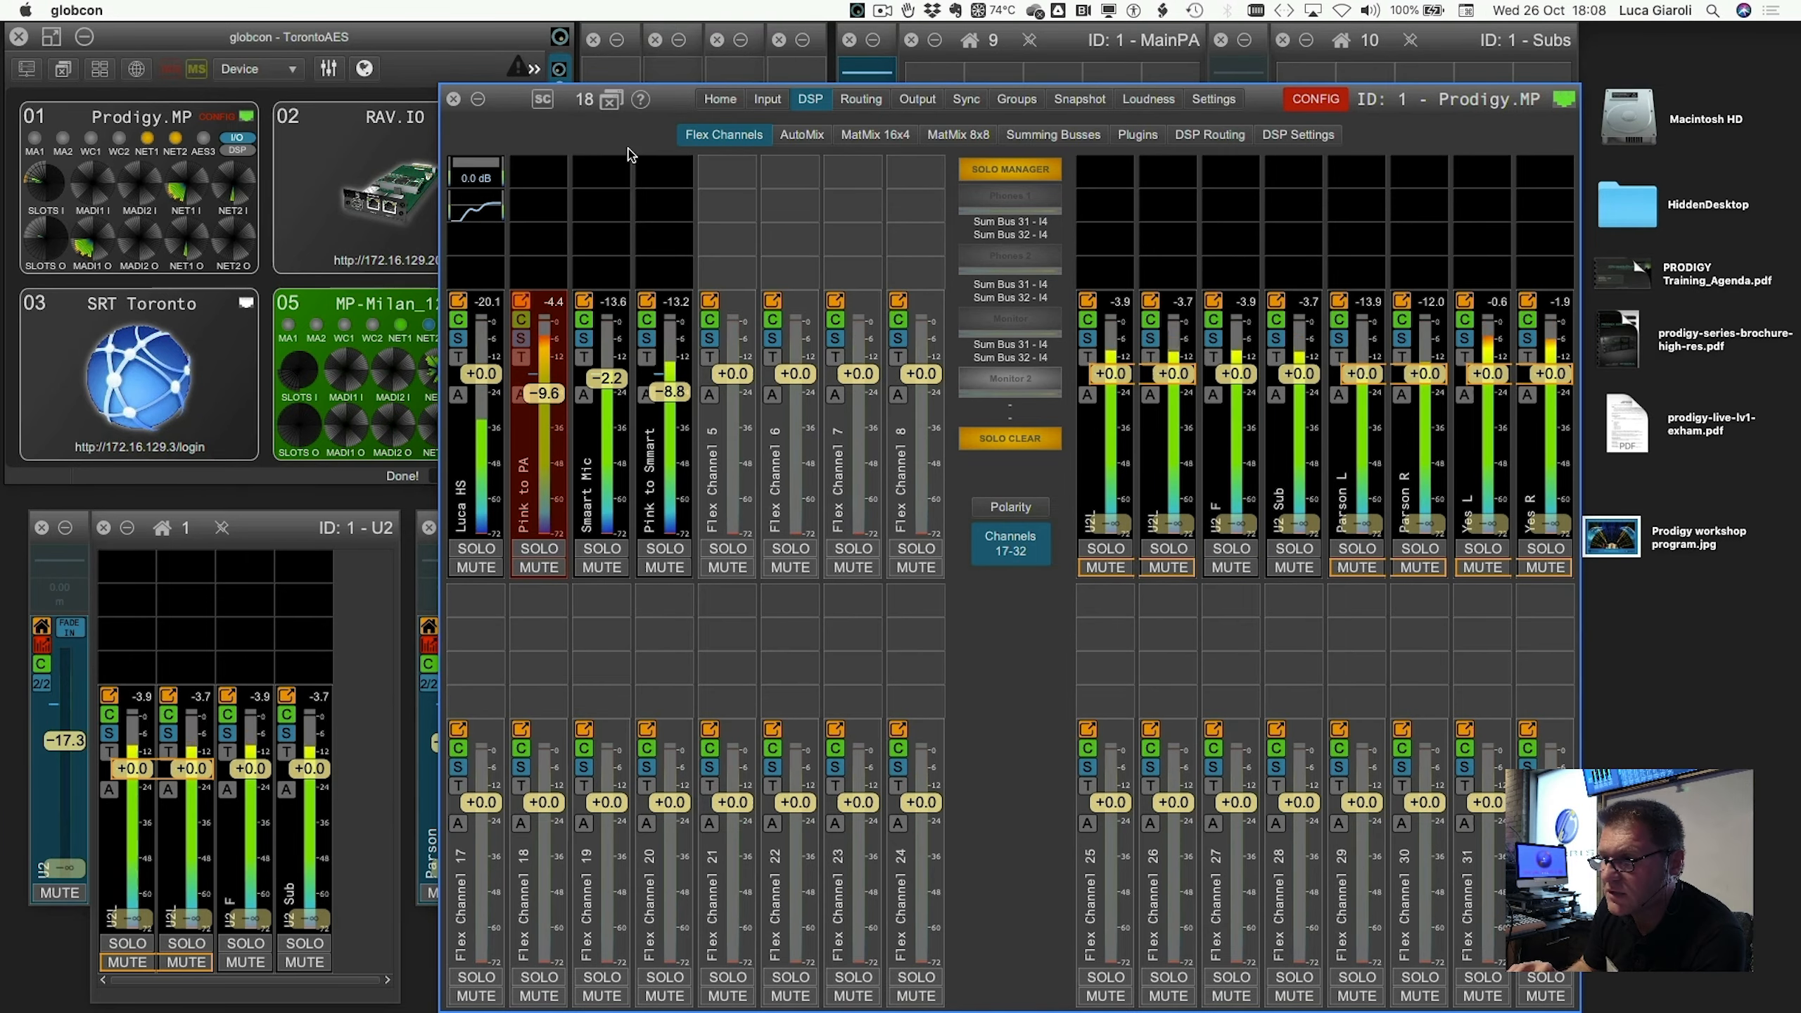
{"action": "left_click", "coordinate": [541, 101]}
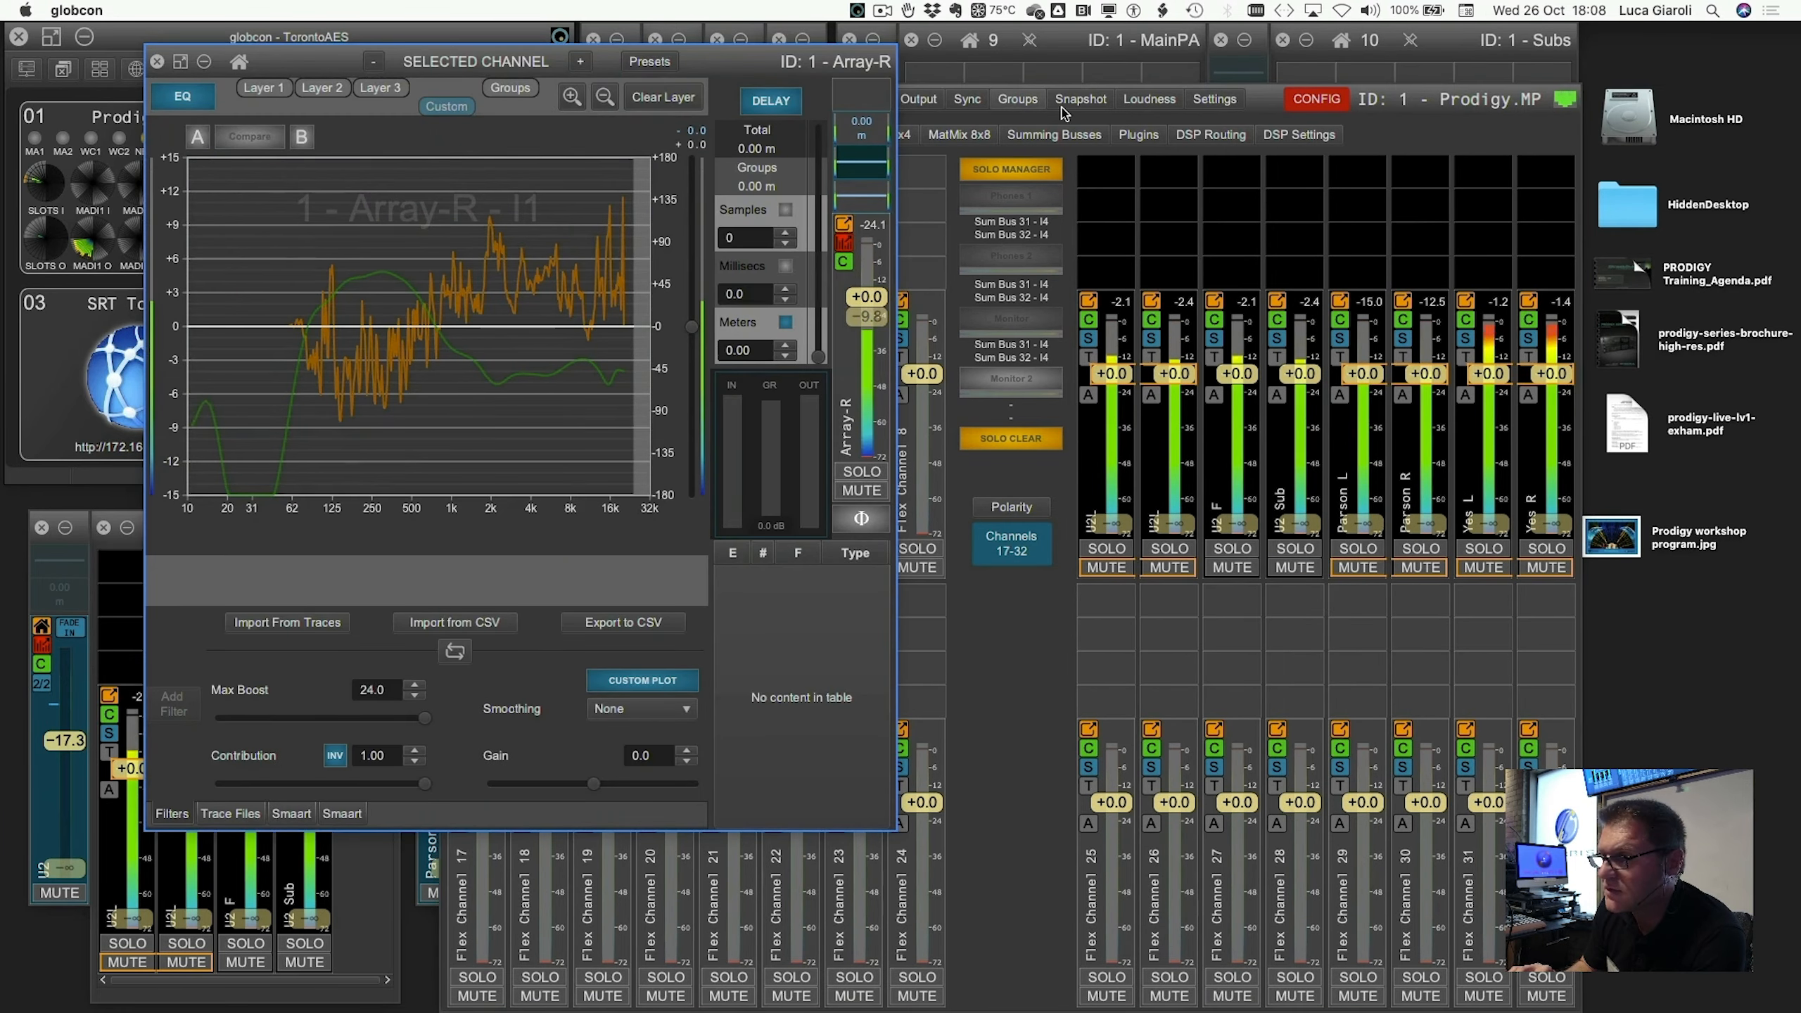
- Close the Prodigy.MP device window, leaving Array-R's Selected Channel window in front without changing the layout
{"action": "left_click", "coordinate": [1444, 120]}
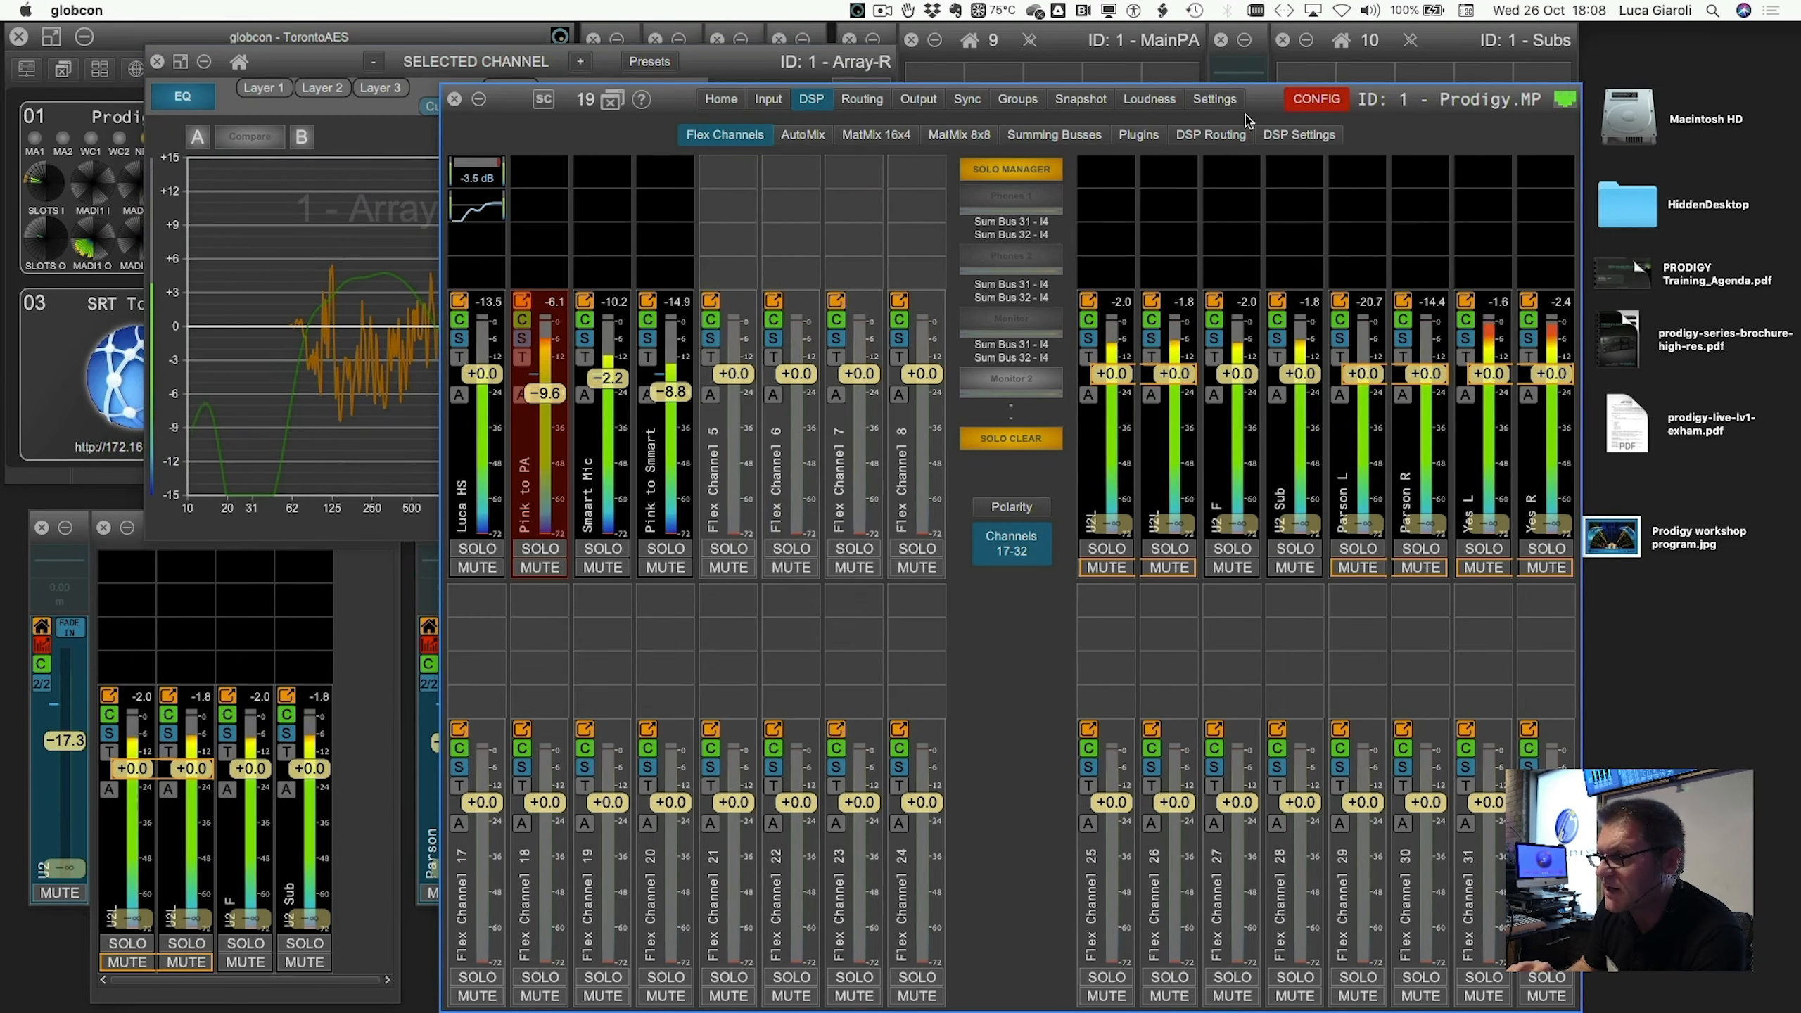
{"action": "left_click", "coordinate": [456, 99]}
{"action": "key", "text": "super+s"}
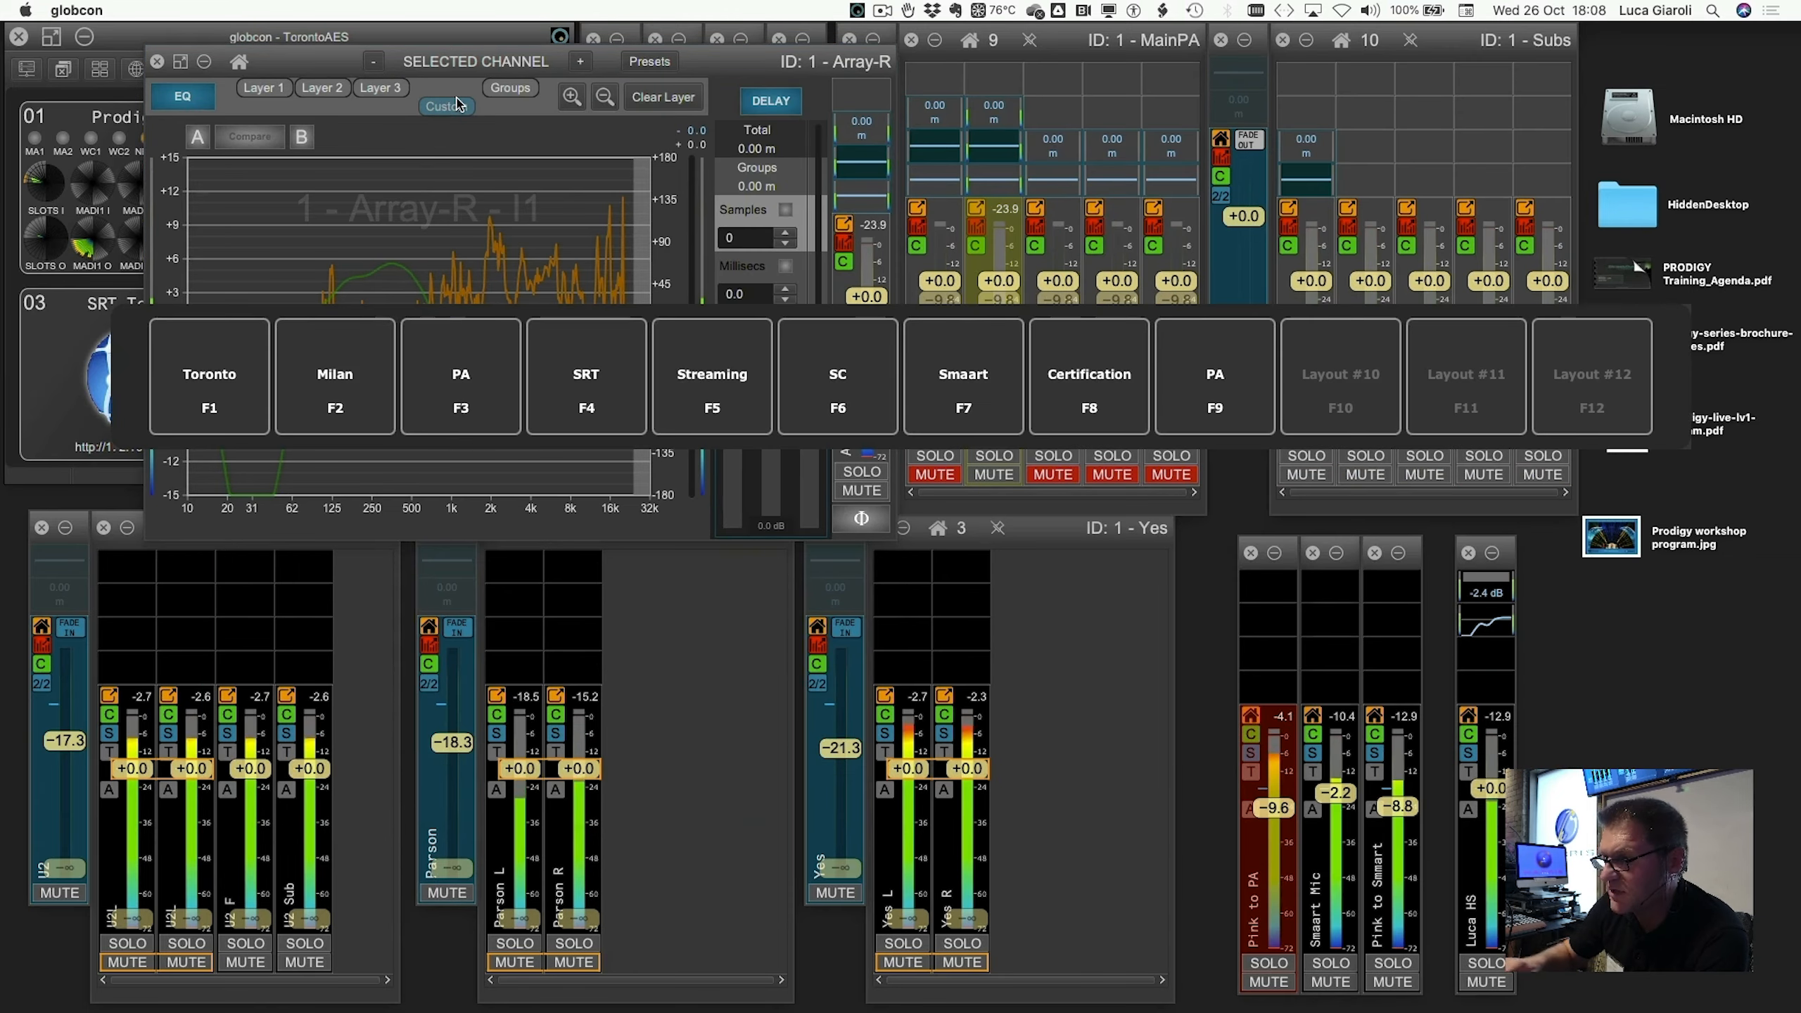
{"action": "left_click", "coordinate": [794, 358]}
{"action": "left_click", "coordinate": [646, 473]}
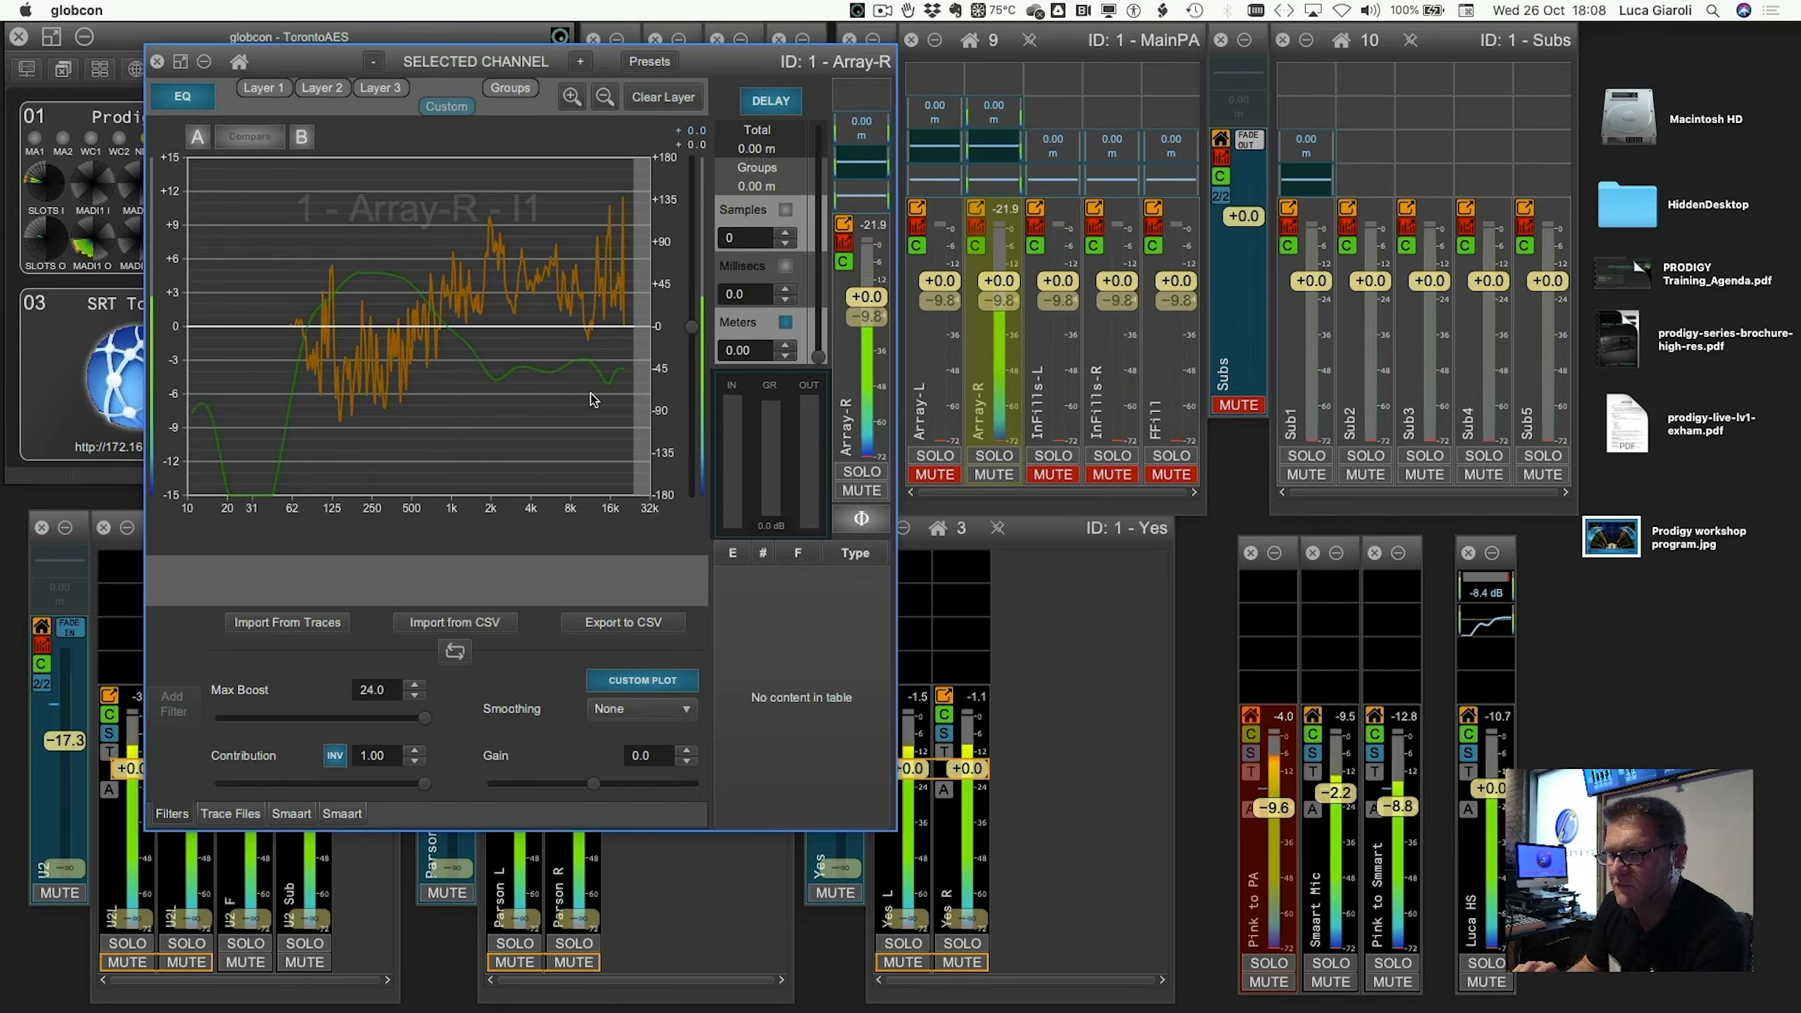
- Activate Array-R's custom EQ, enlarge the Selected Channel window to full size and switch the custom EQ off to compare the smoothed response
{"action": "left_click", "coordinate": [447, 106]}
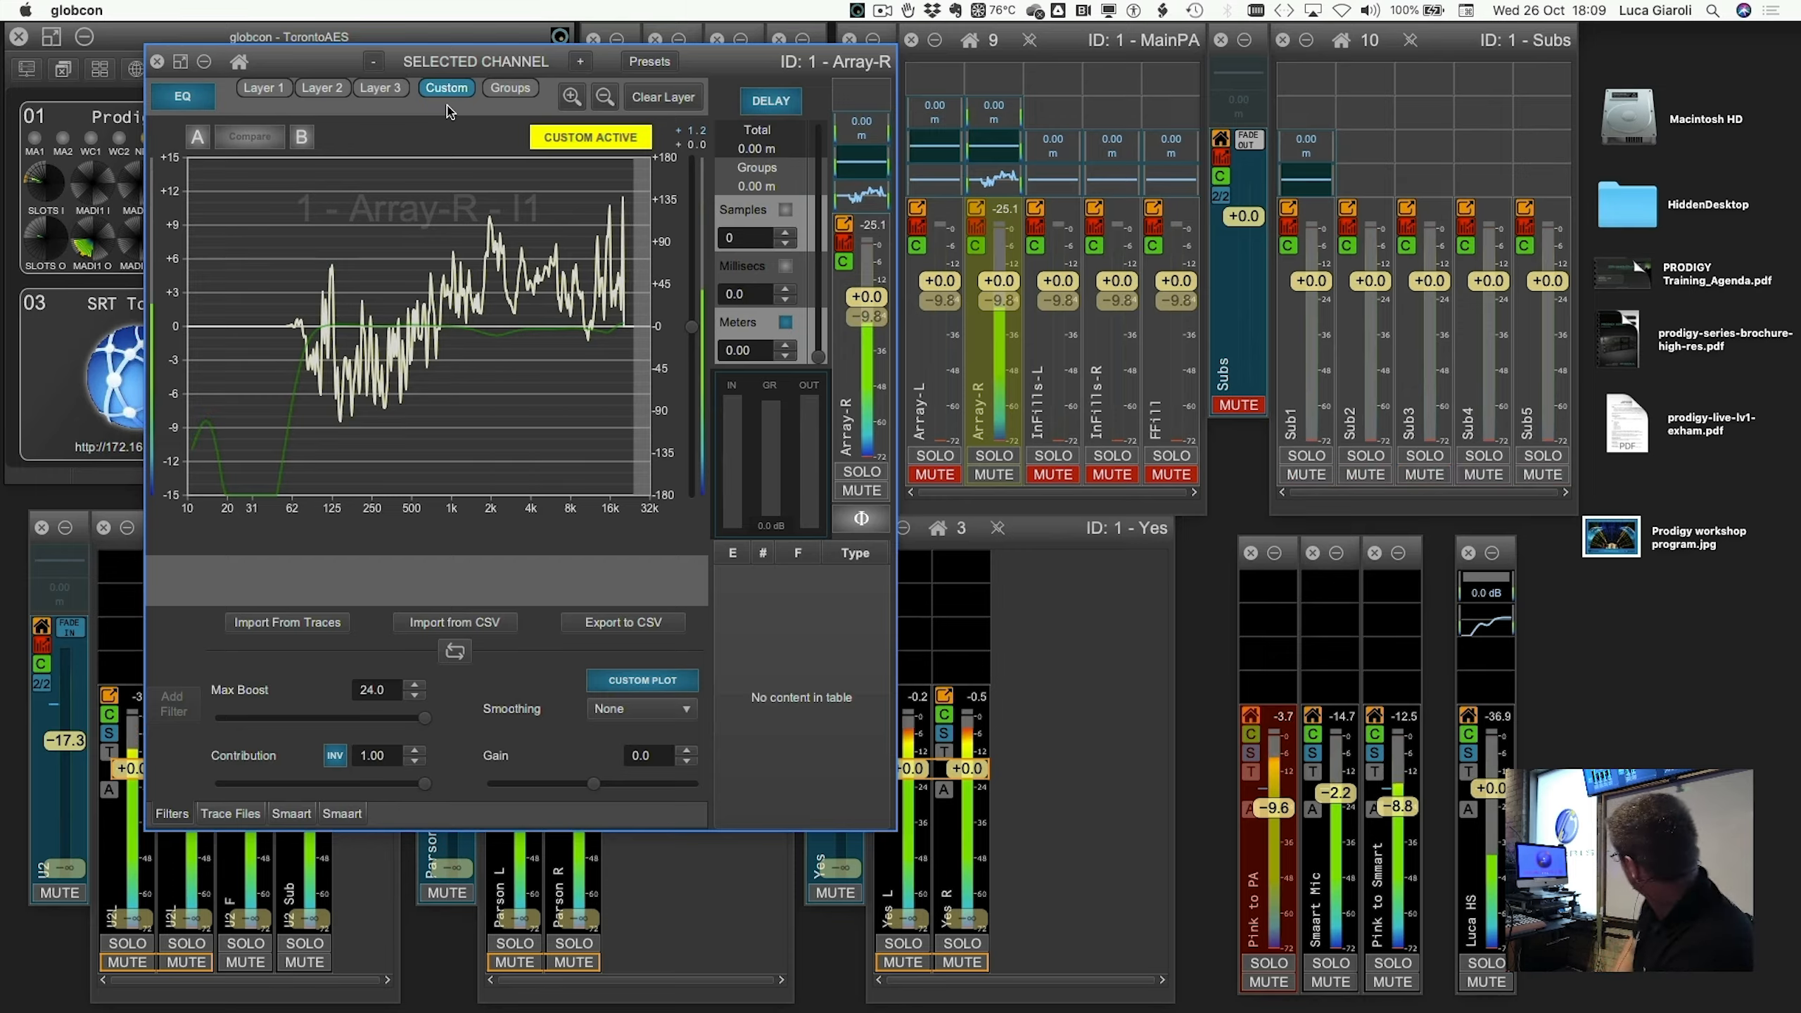
{"action": "left_click", "coordinate": [181, 62]}
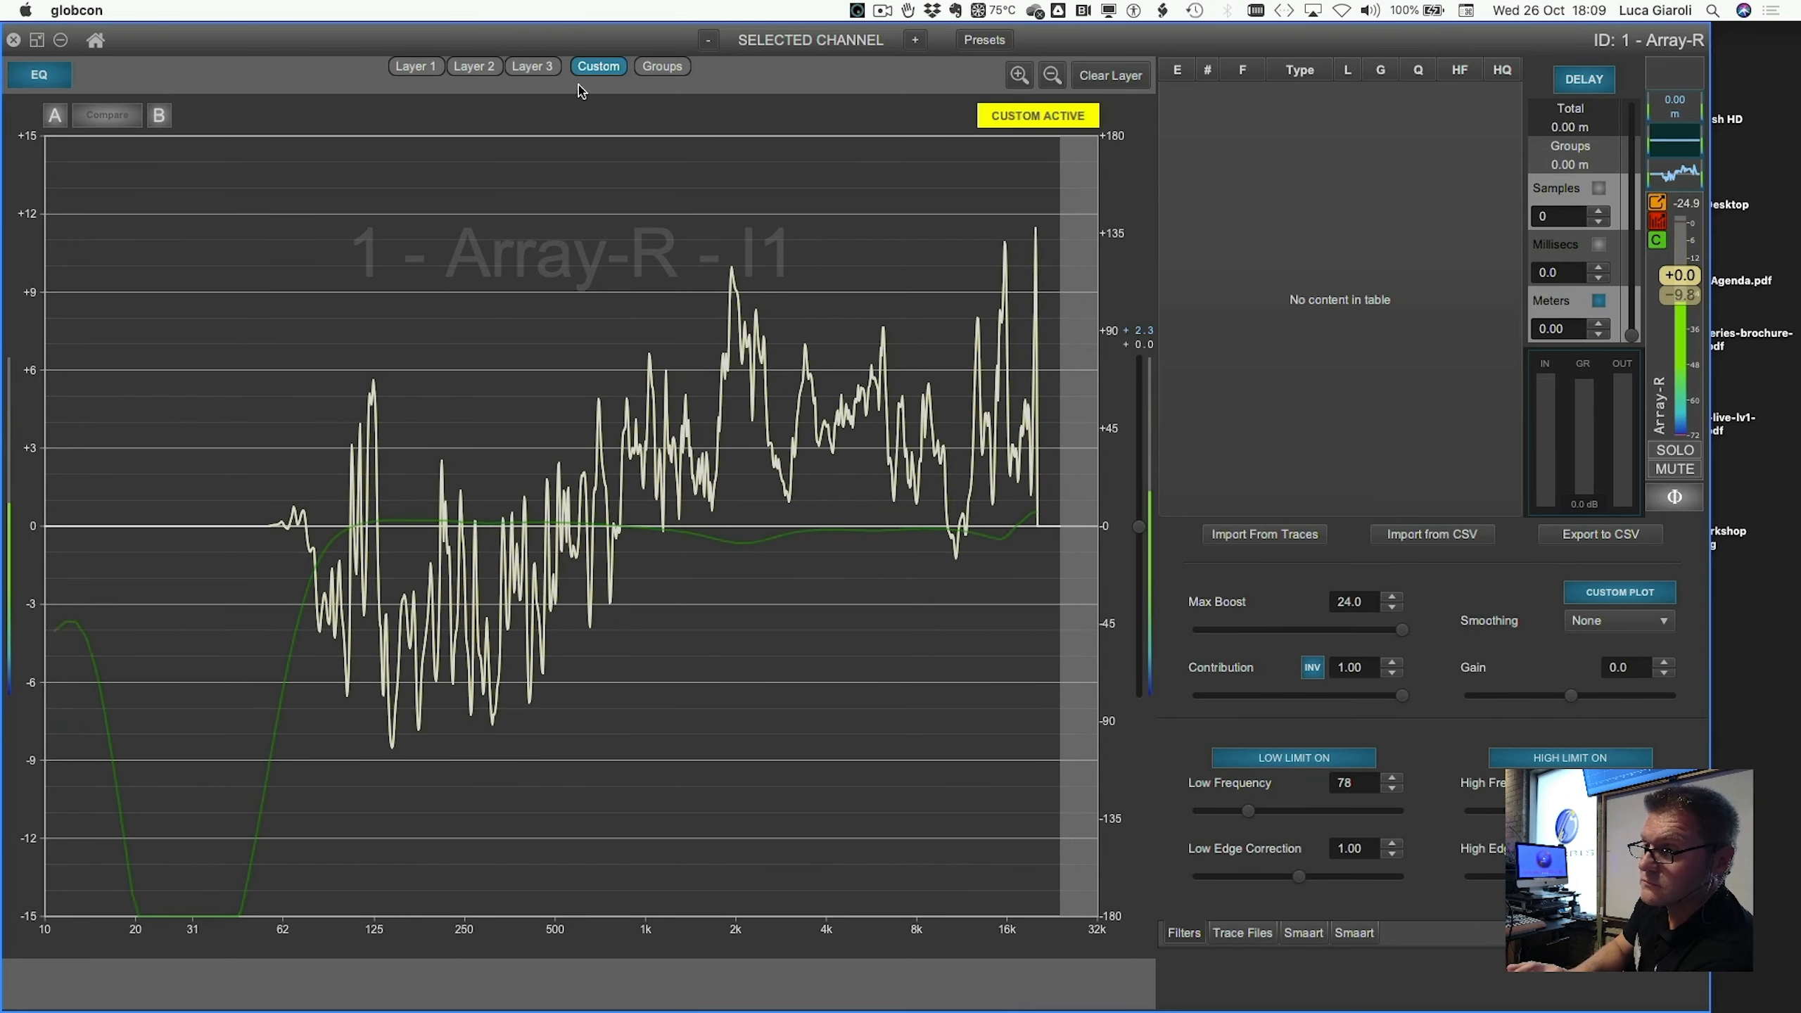
{"action": "left_click", "coordinate": [596, 71]}
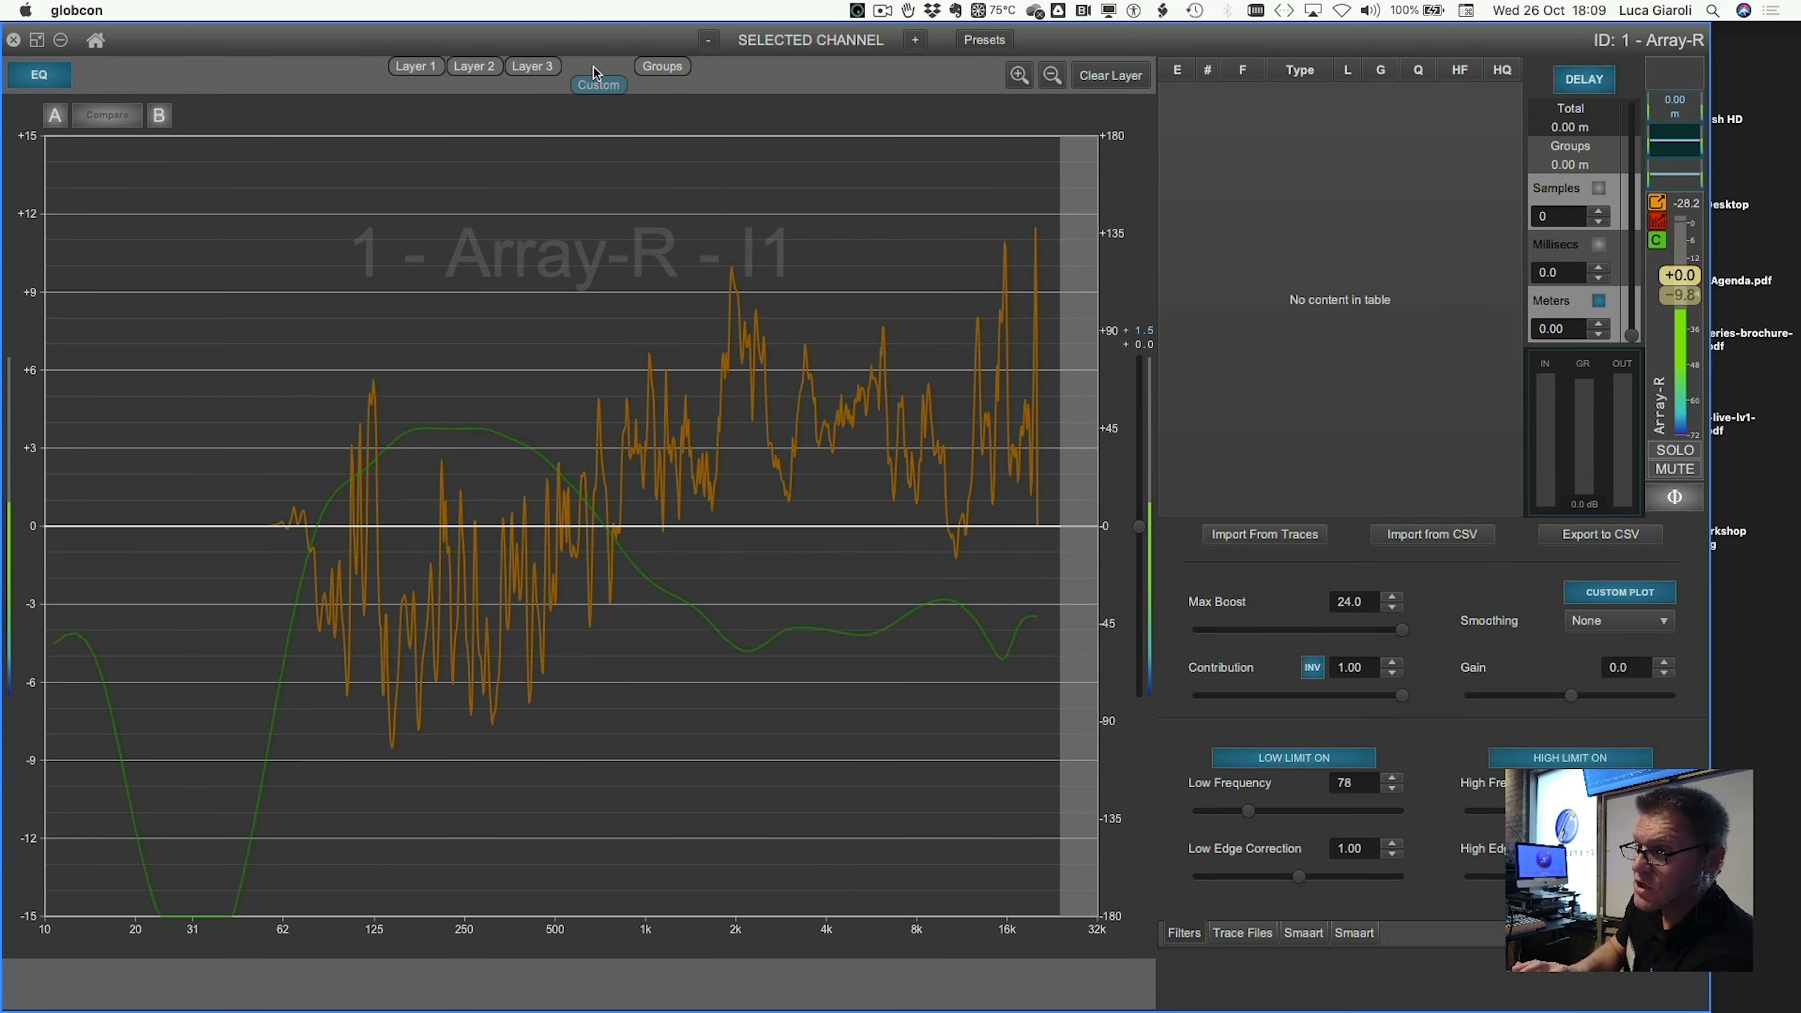
- Switch Array-R's custom EQ on and off again to compare the live response, and close the Selected Channel window
{"action": "left_click", "coordinate": [596, 77]}
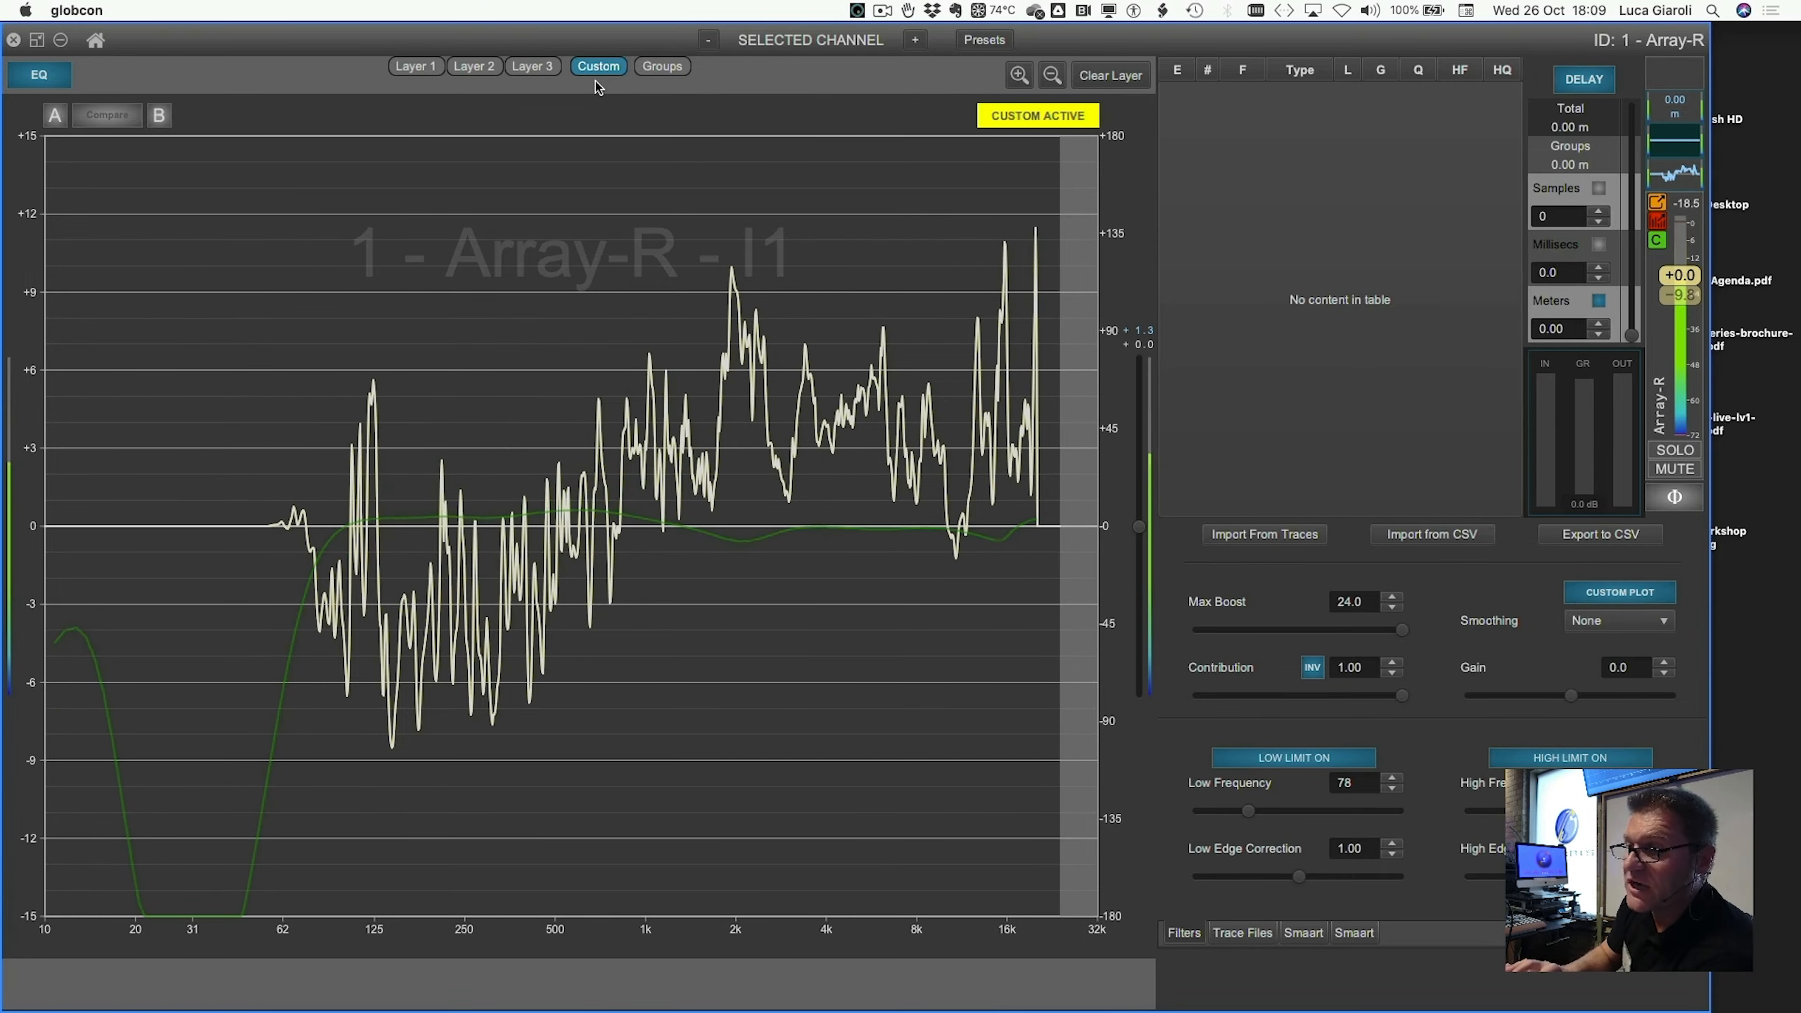
{"action": "left_click", "coordinate": [599, 69]}
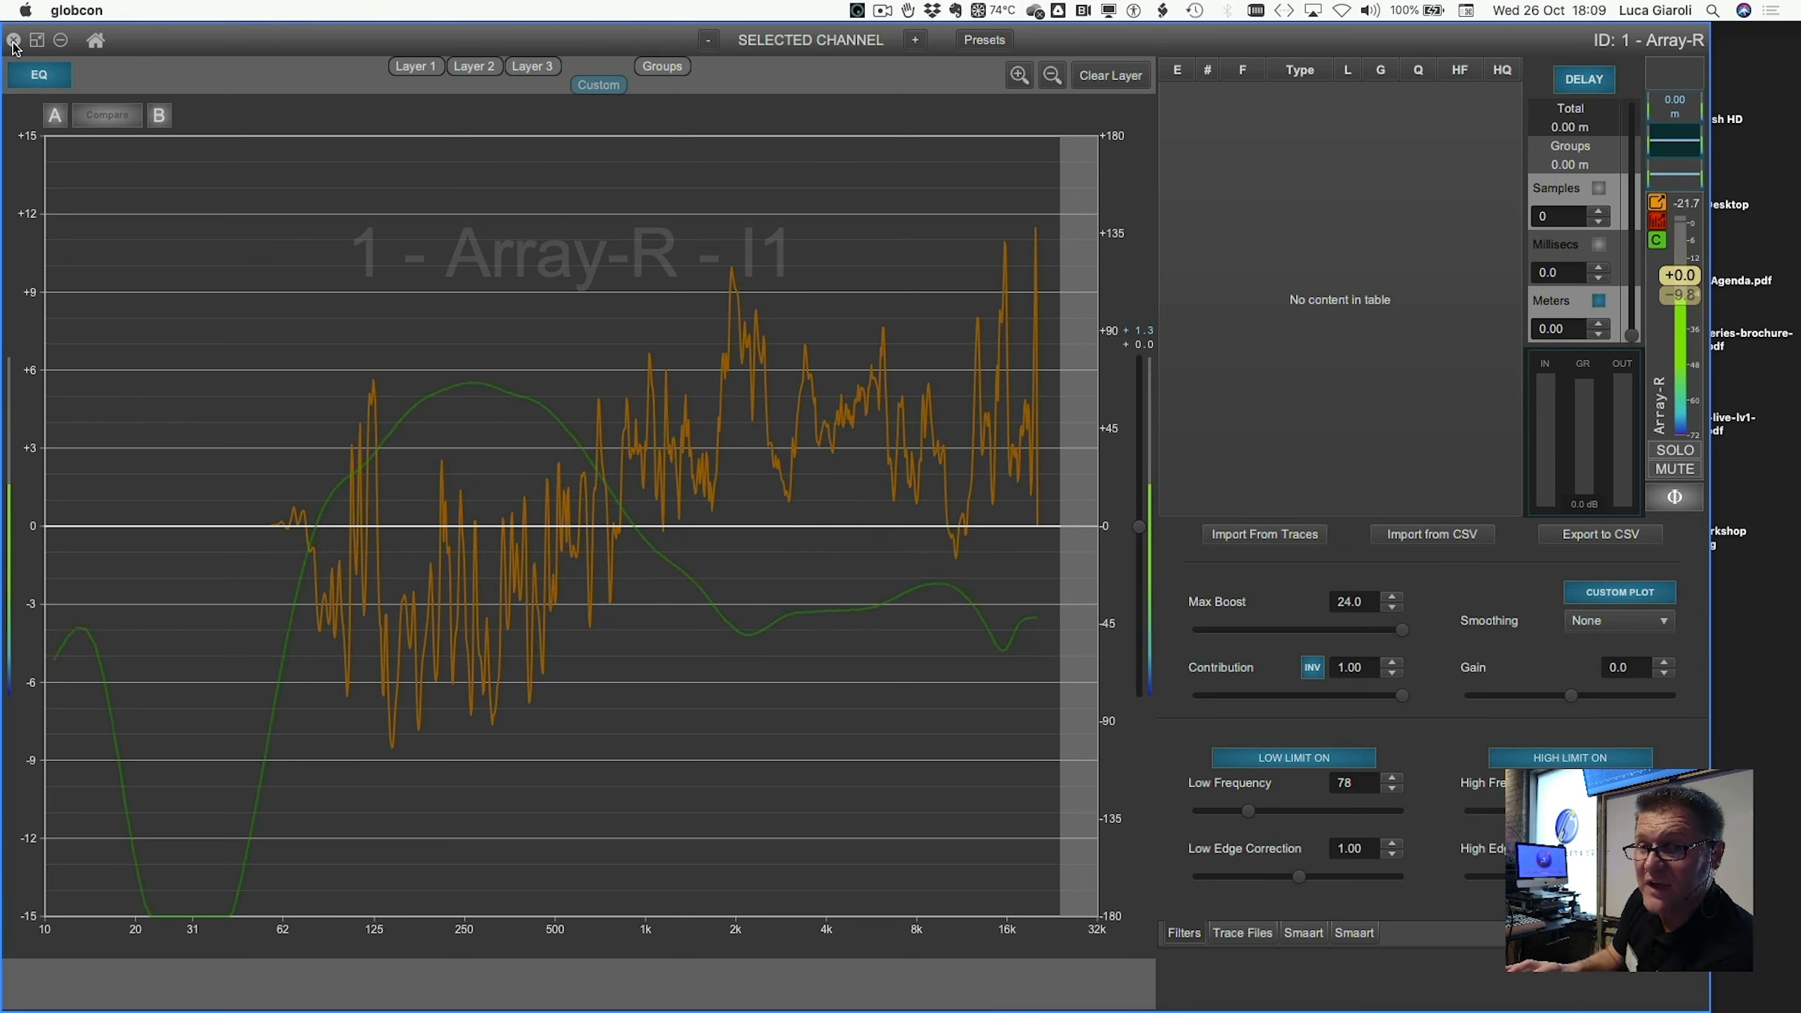
{"action": "left_click", "coordinate": [13, 40]}
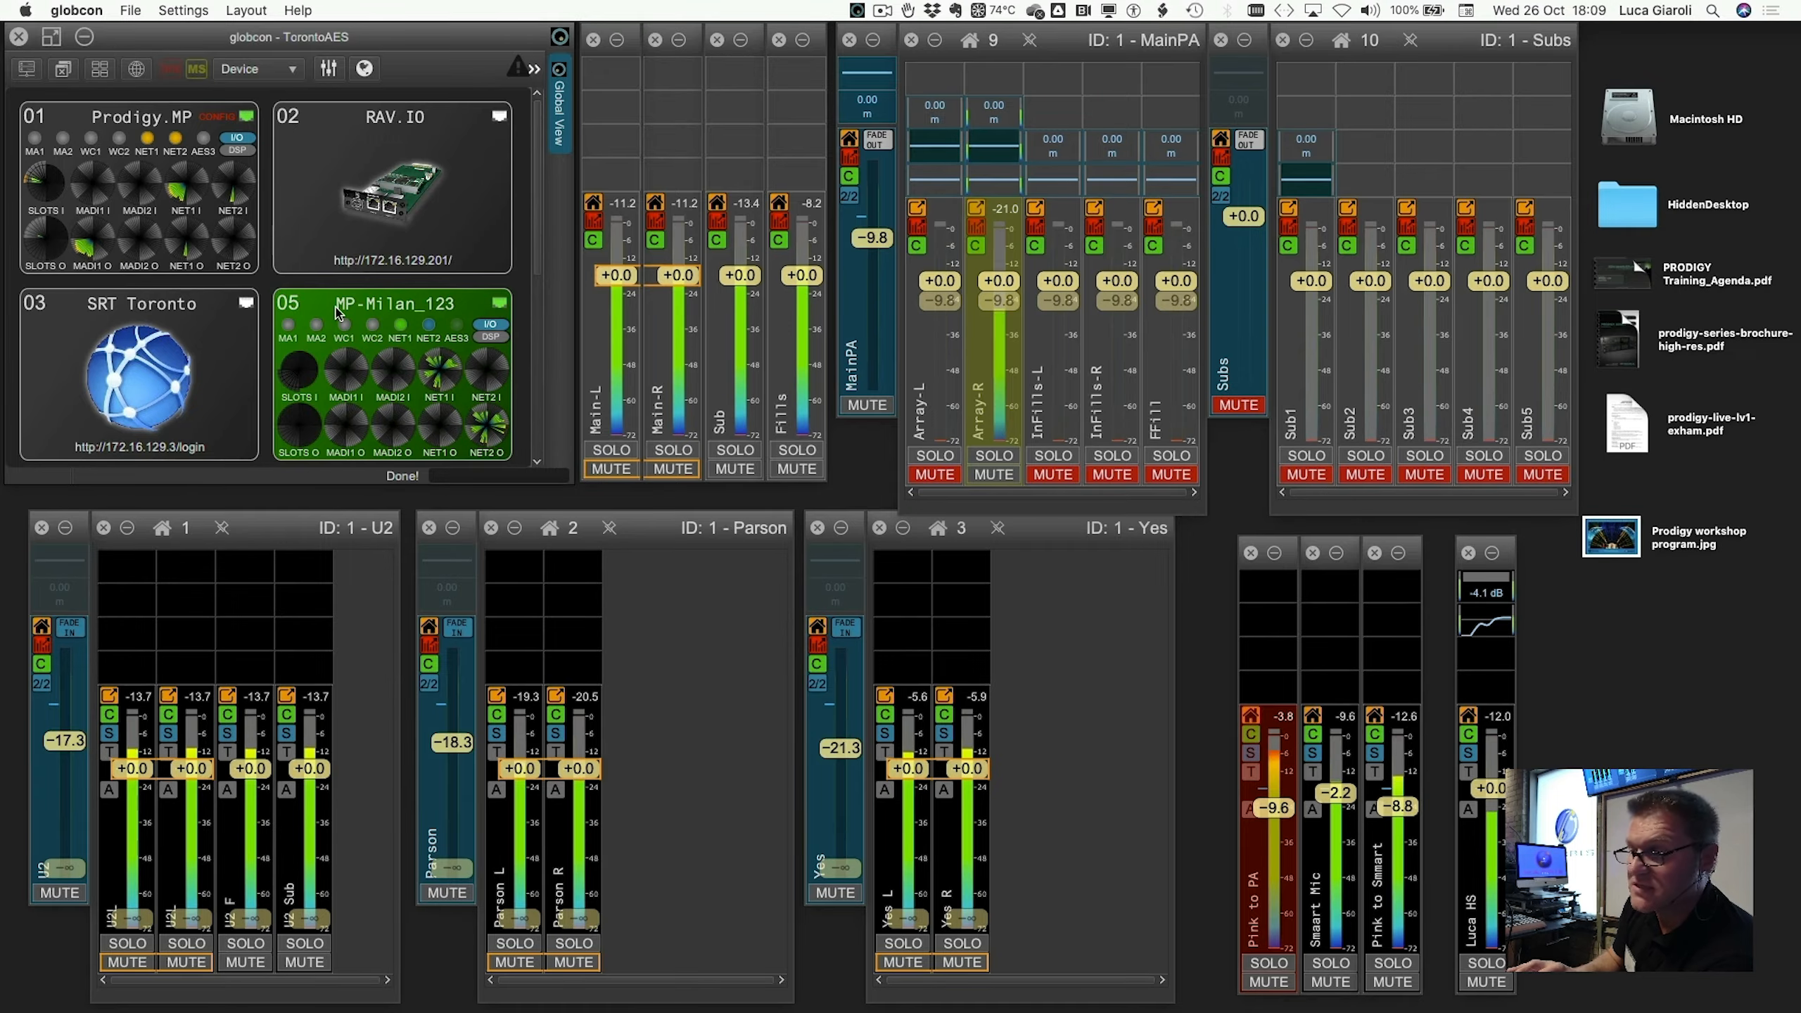
- Mute the Pink to PA channel and unmute it again
{"action": "left_click", "coordinate": [1268, 982]}
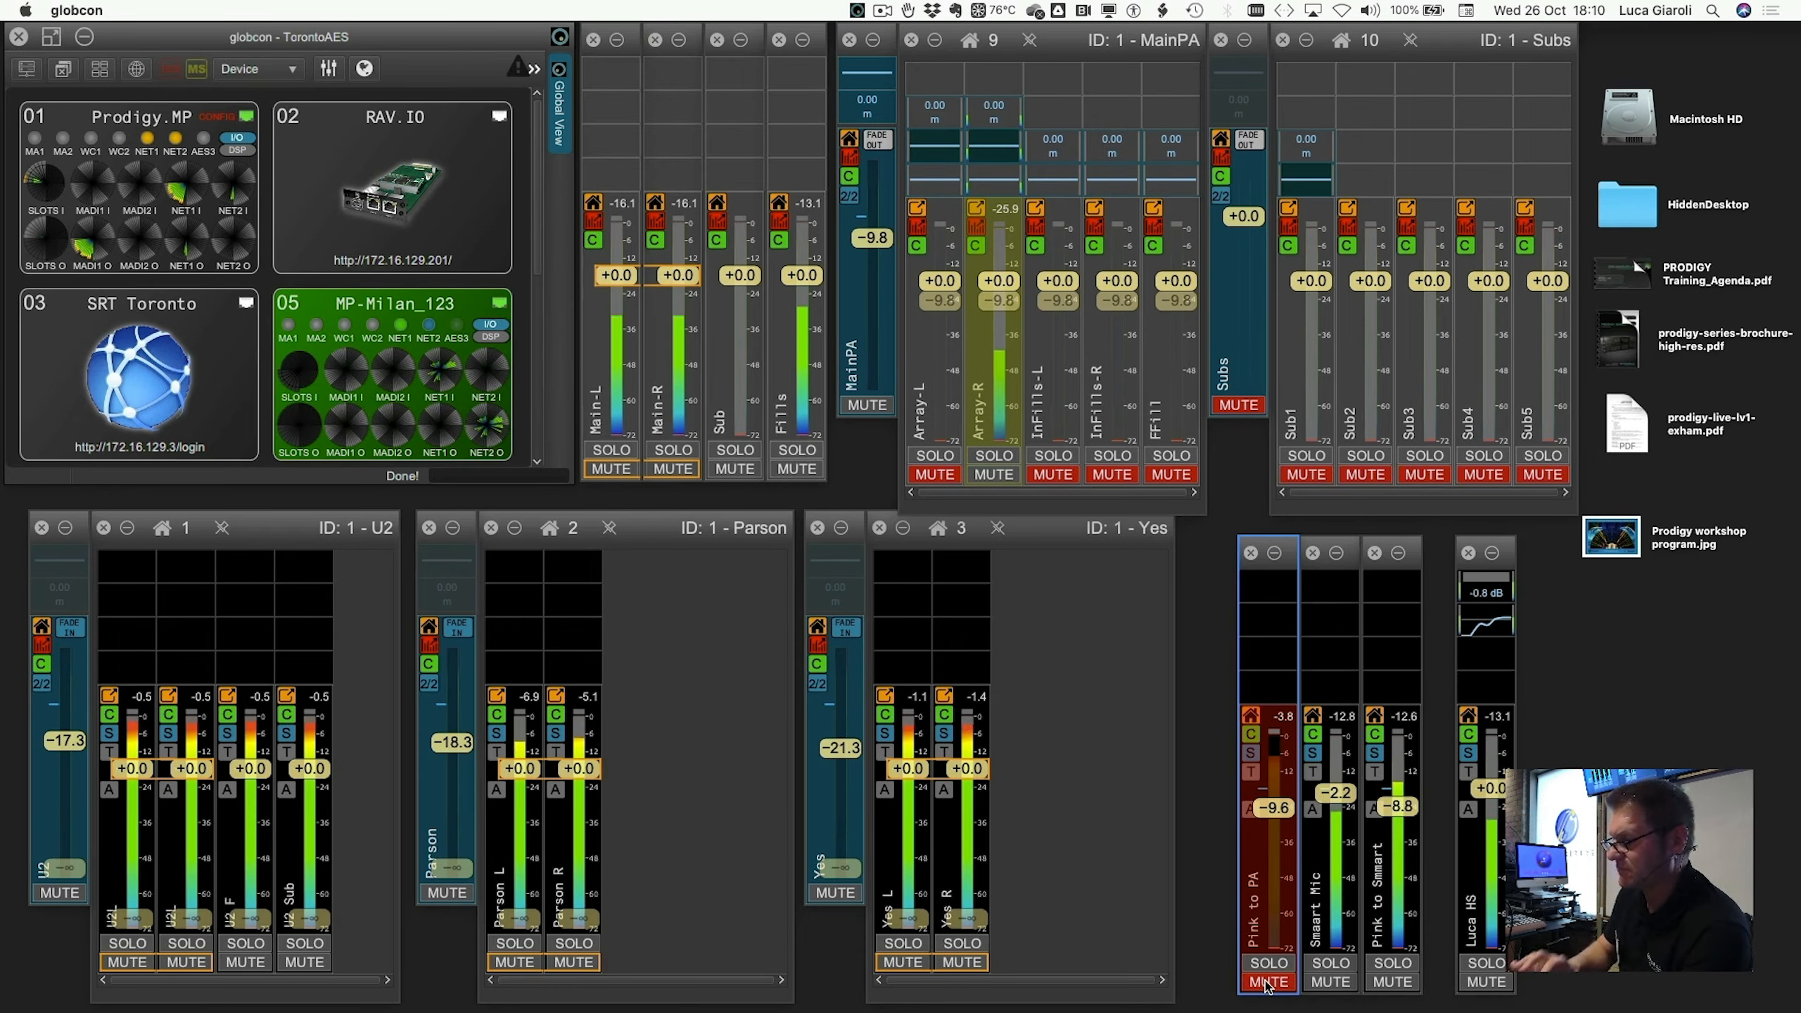
{"action": "left_click", "coordinate": [1267, 983]}
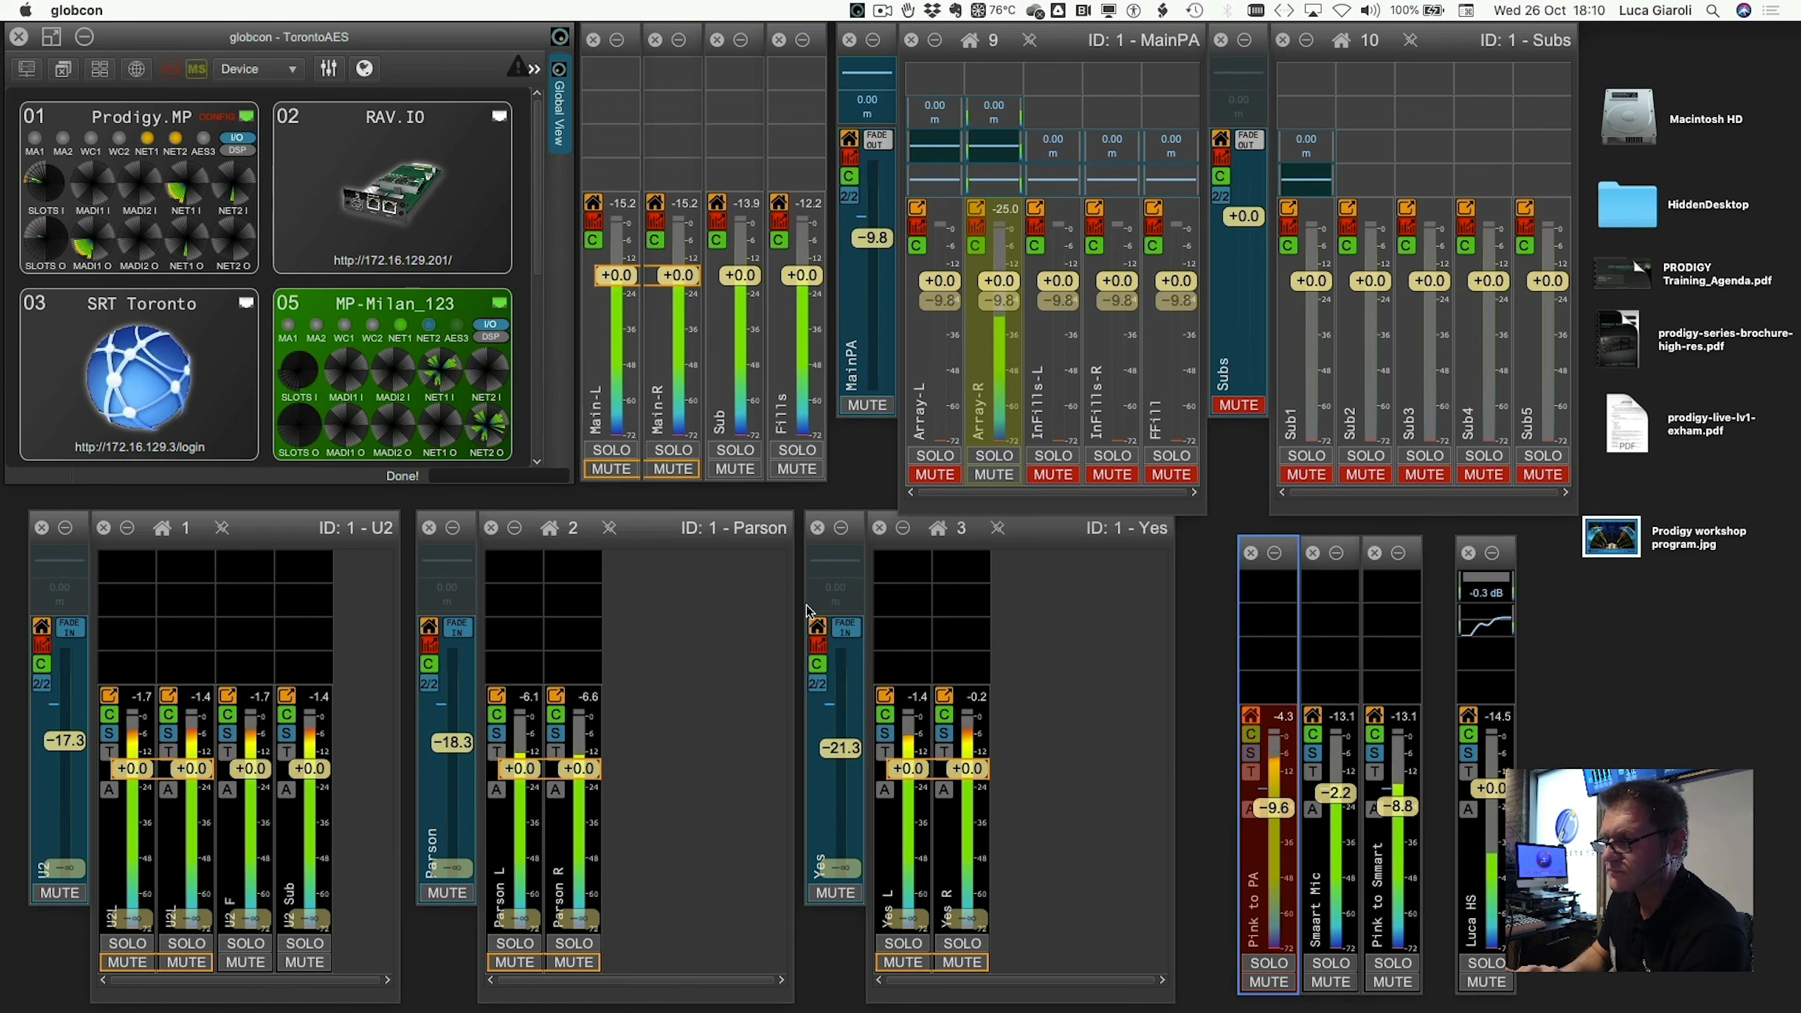
- Recall the SC layout, select Array-R and enlarge its Selected Channel window to full size
{"action": "key", "text": "space"}
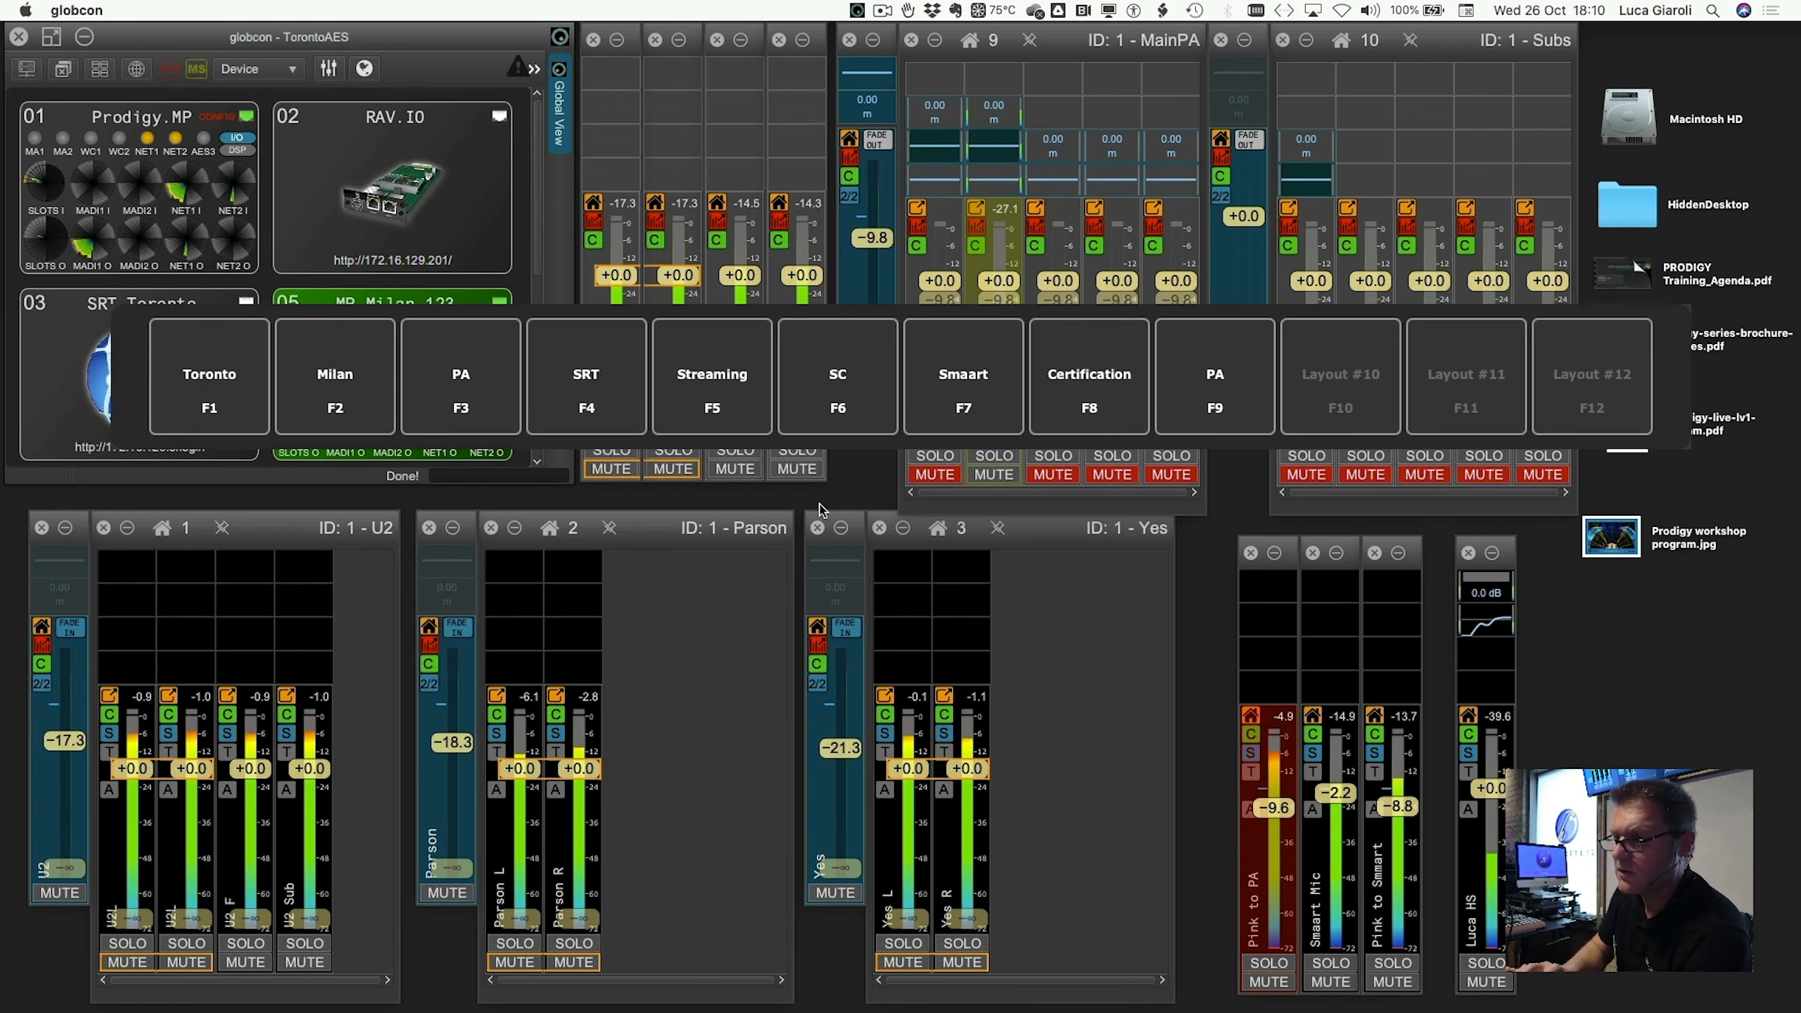
{"action": "left_click", "coordinate": [848, 369]}
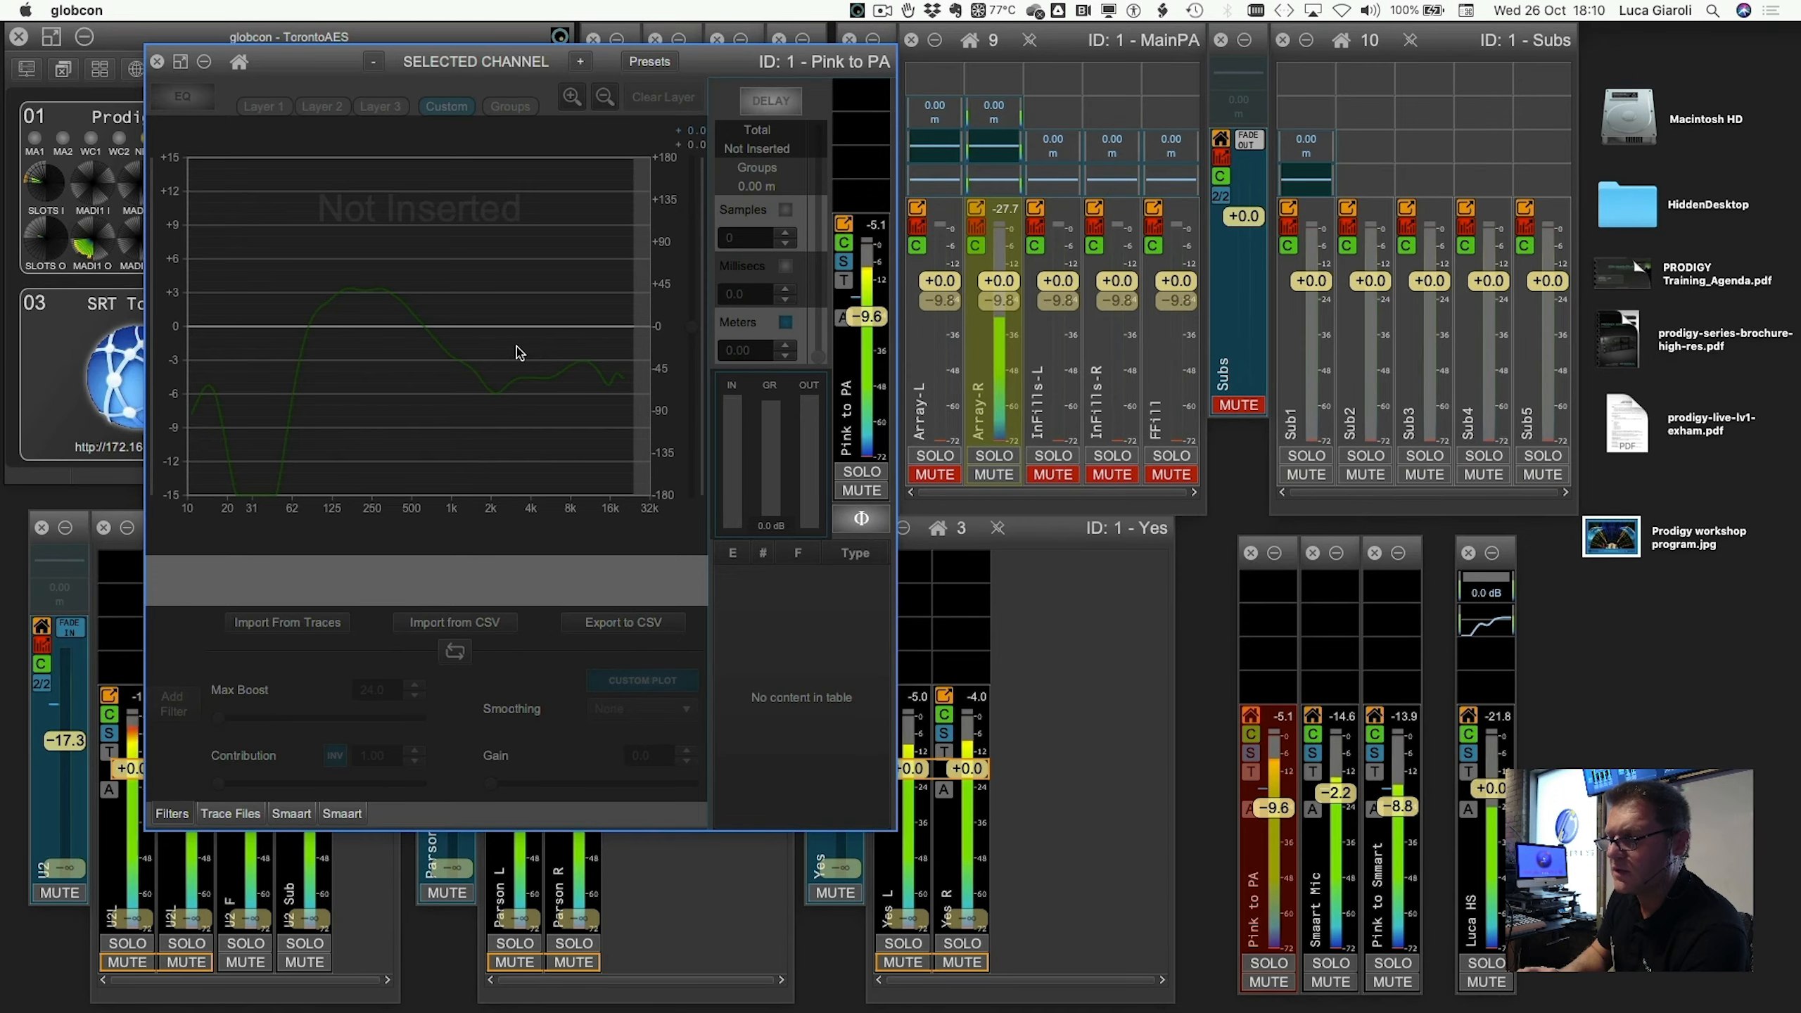
{"action": "left_click", "coordinate": [981, 368]}
{"action": "left_click", "coordinate": [546, 304]}
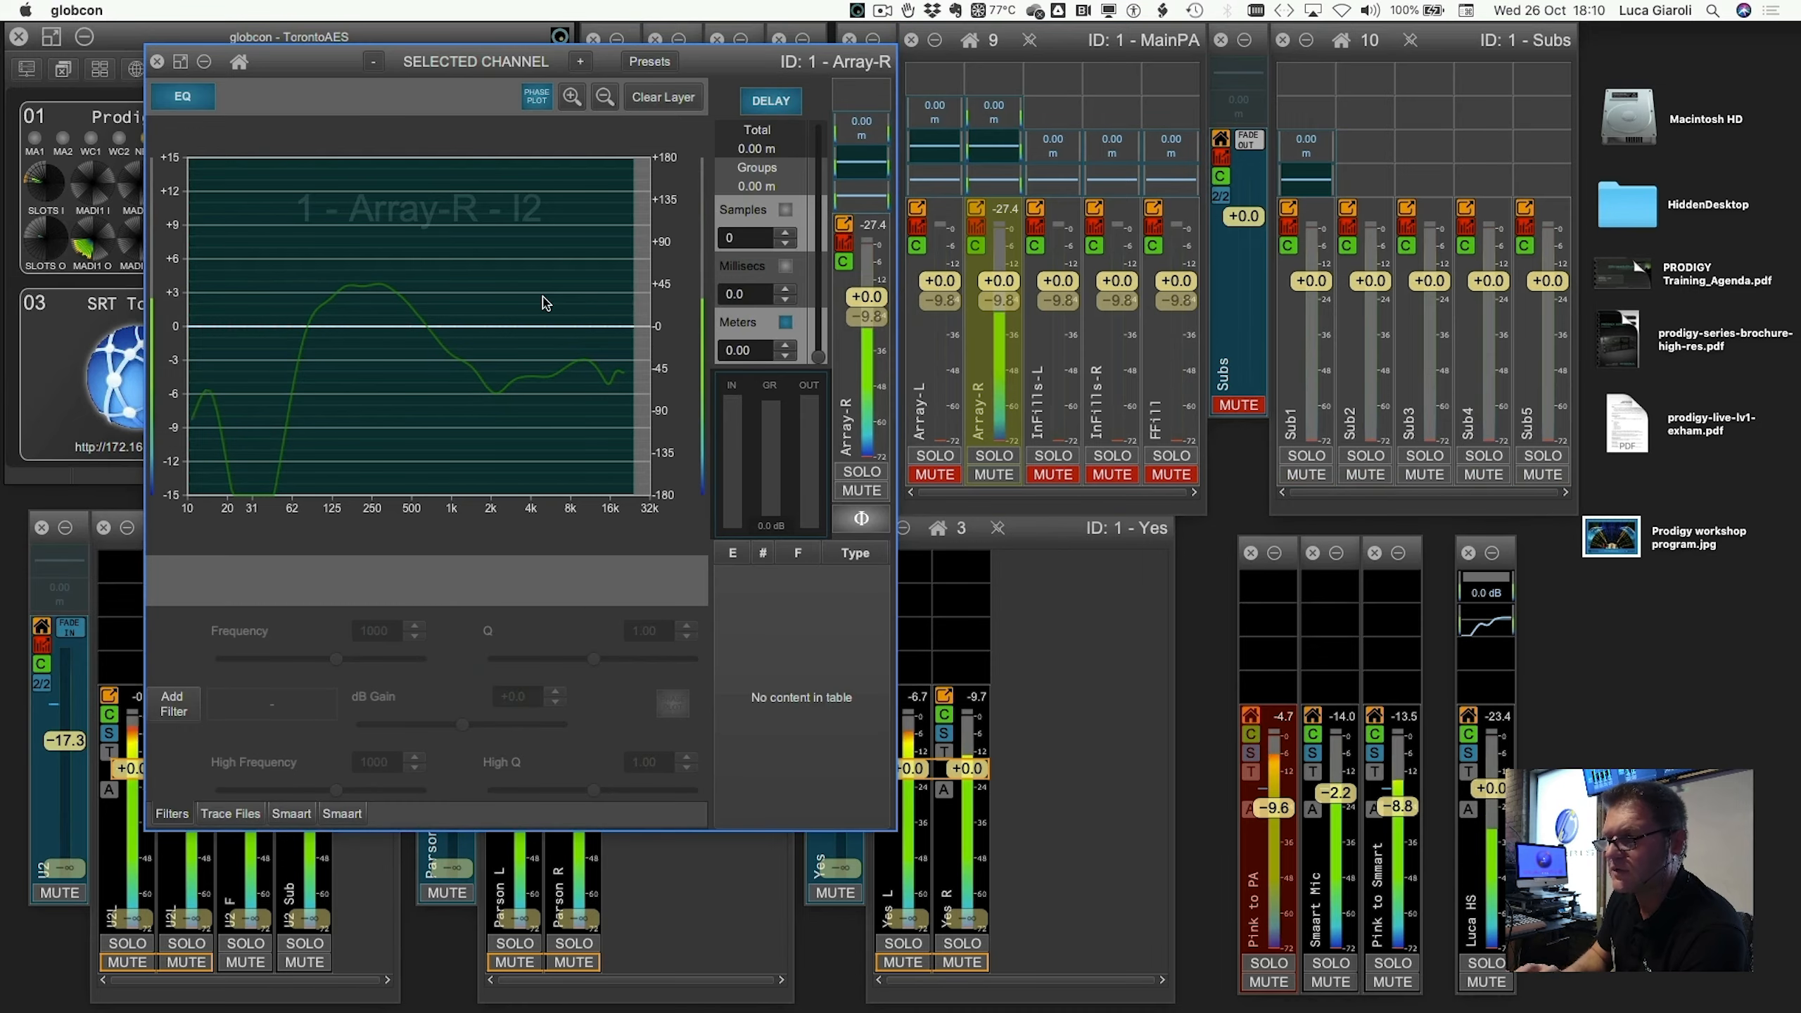
{"action": "left_click", "coordinate": [182, 65]}
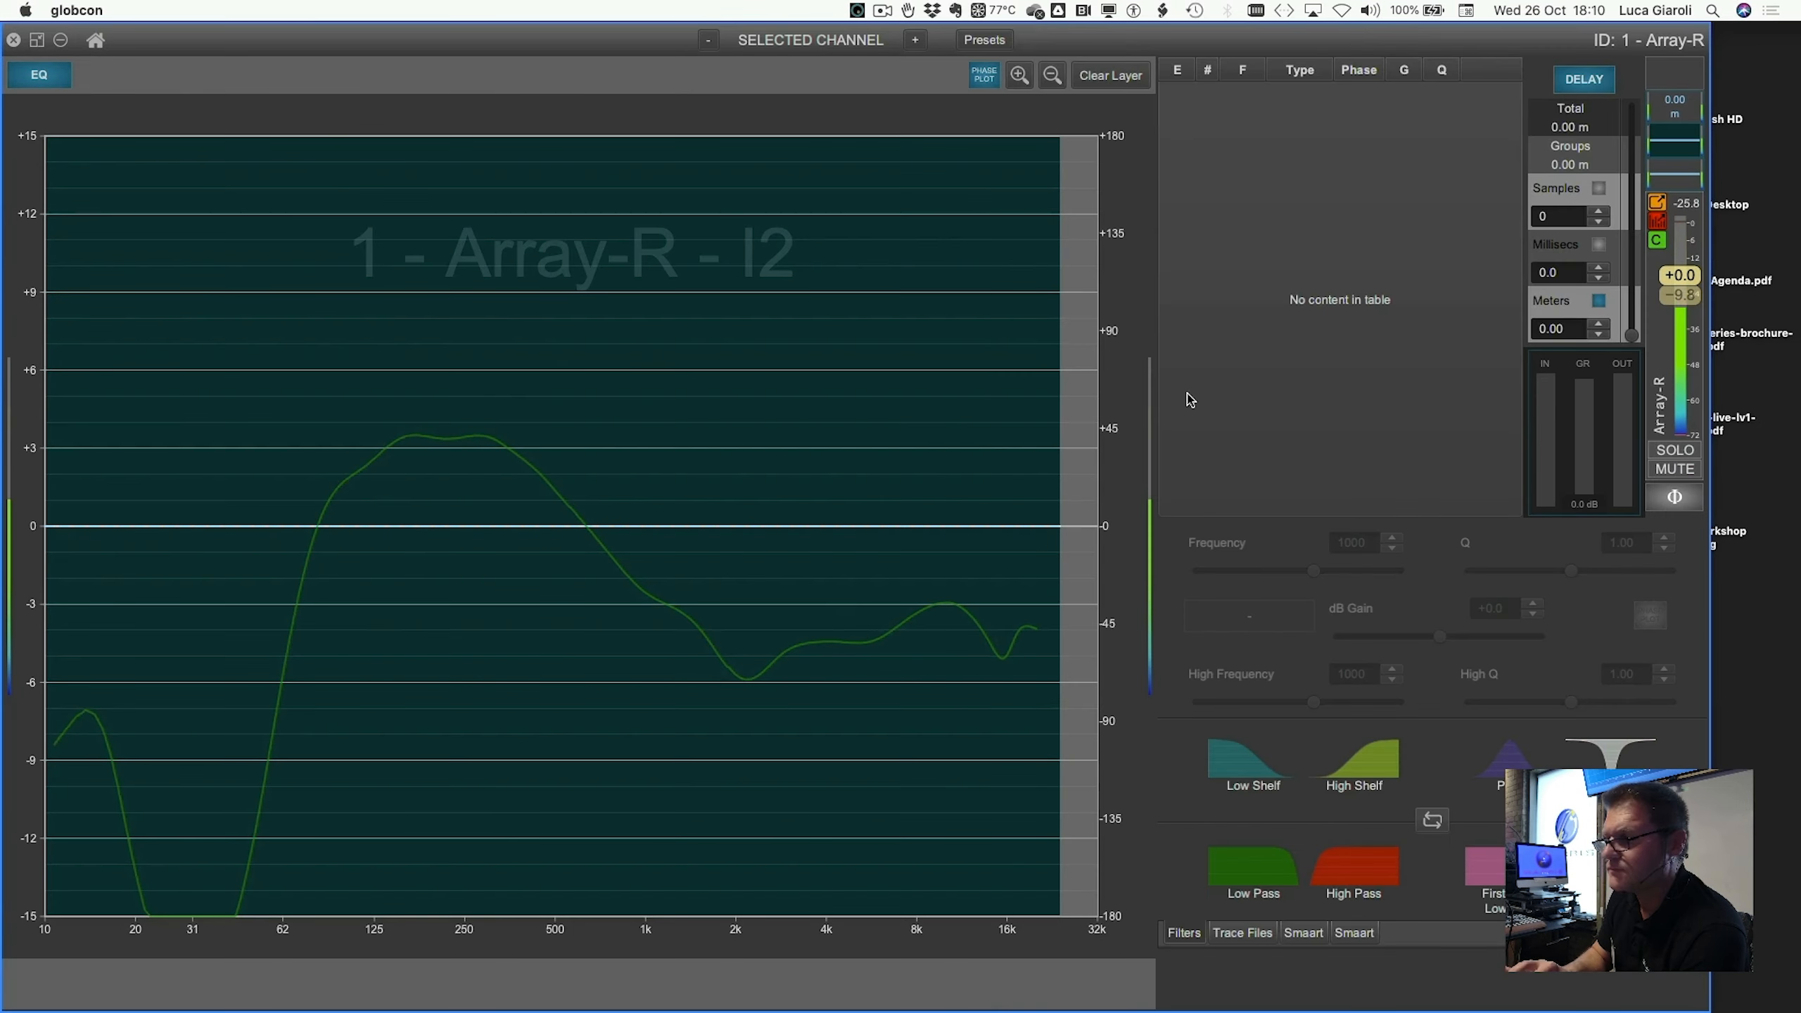
- In Array-R's I1 EQ insert, switch the custom EQ on and turn off the custom plot
{"action": "left_click", "coordinate": [1677, 177]}
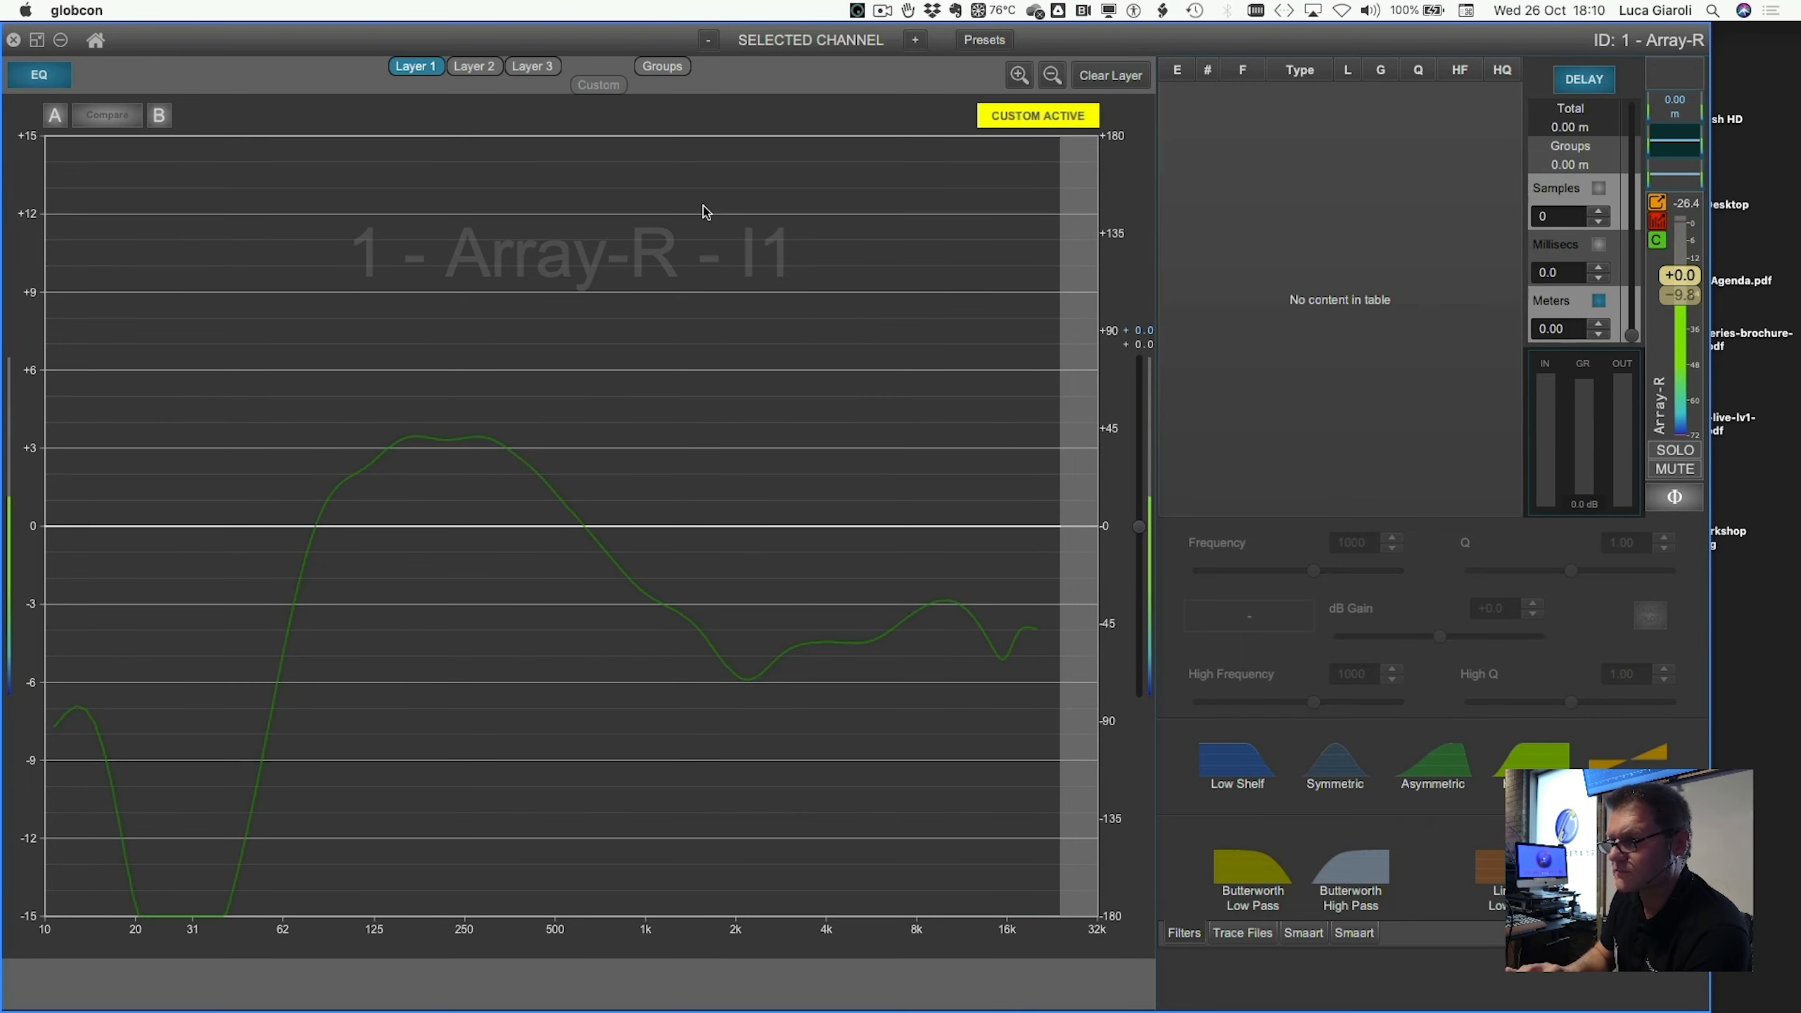
{"action": "left_click", "coordinate": [593, 89]}
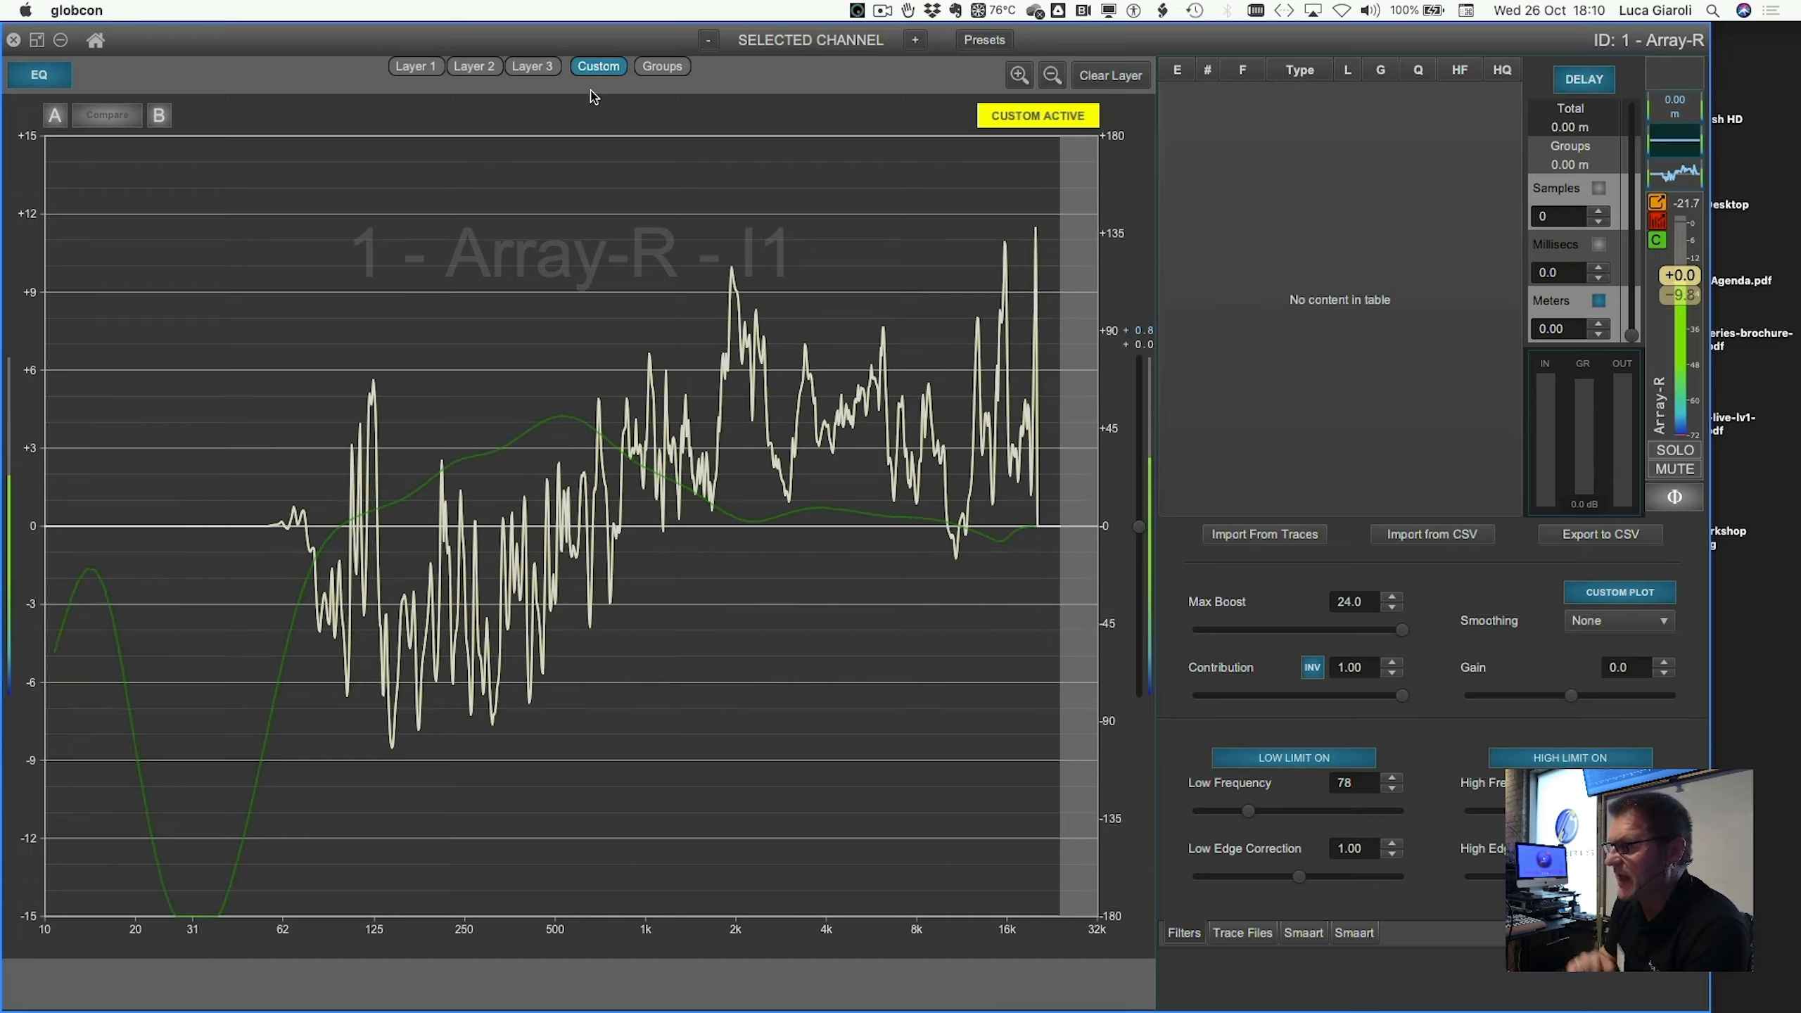
{"action": "left_click", "coordinate": [1619, 594]}
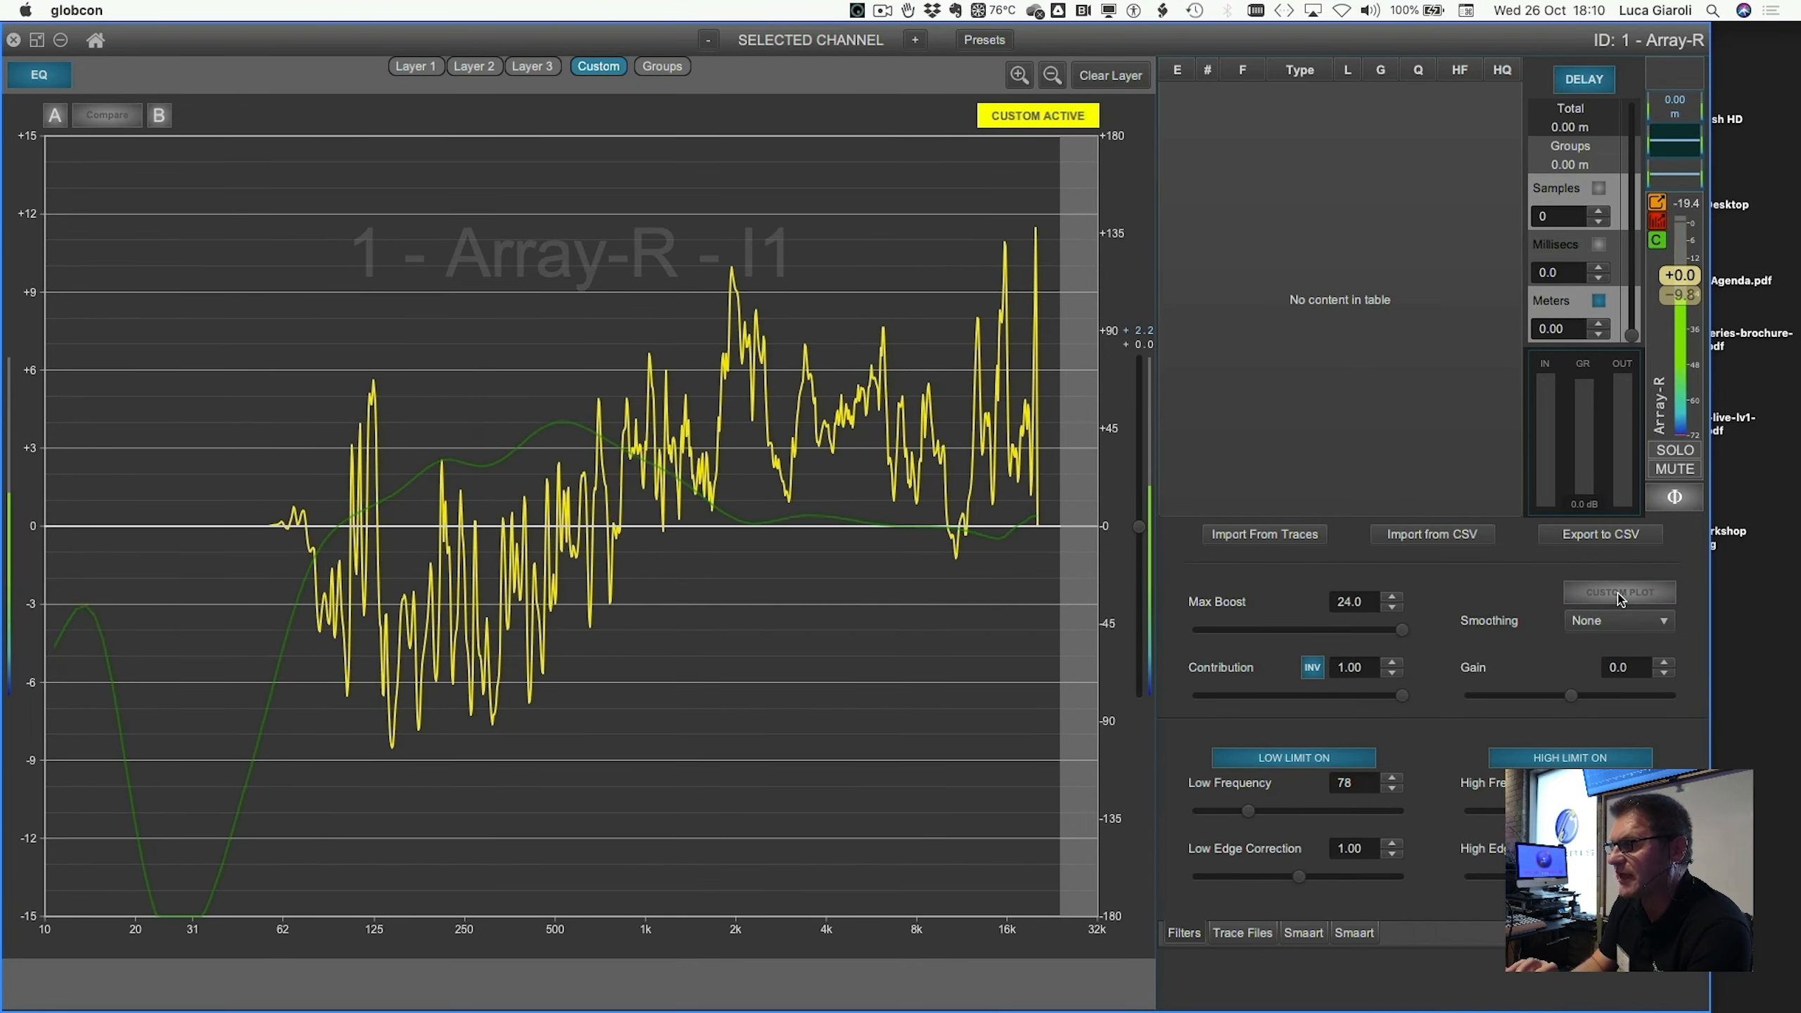
- Add a Tilt filter at about 650 Hz on Layer 1 of Array-R's EQ and sweep its Q from 1.00 to -1.00
{"action": "left_click", "coordinate": [418, 68]}
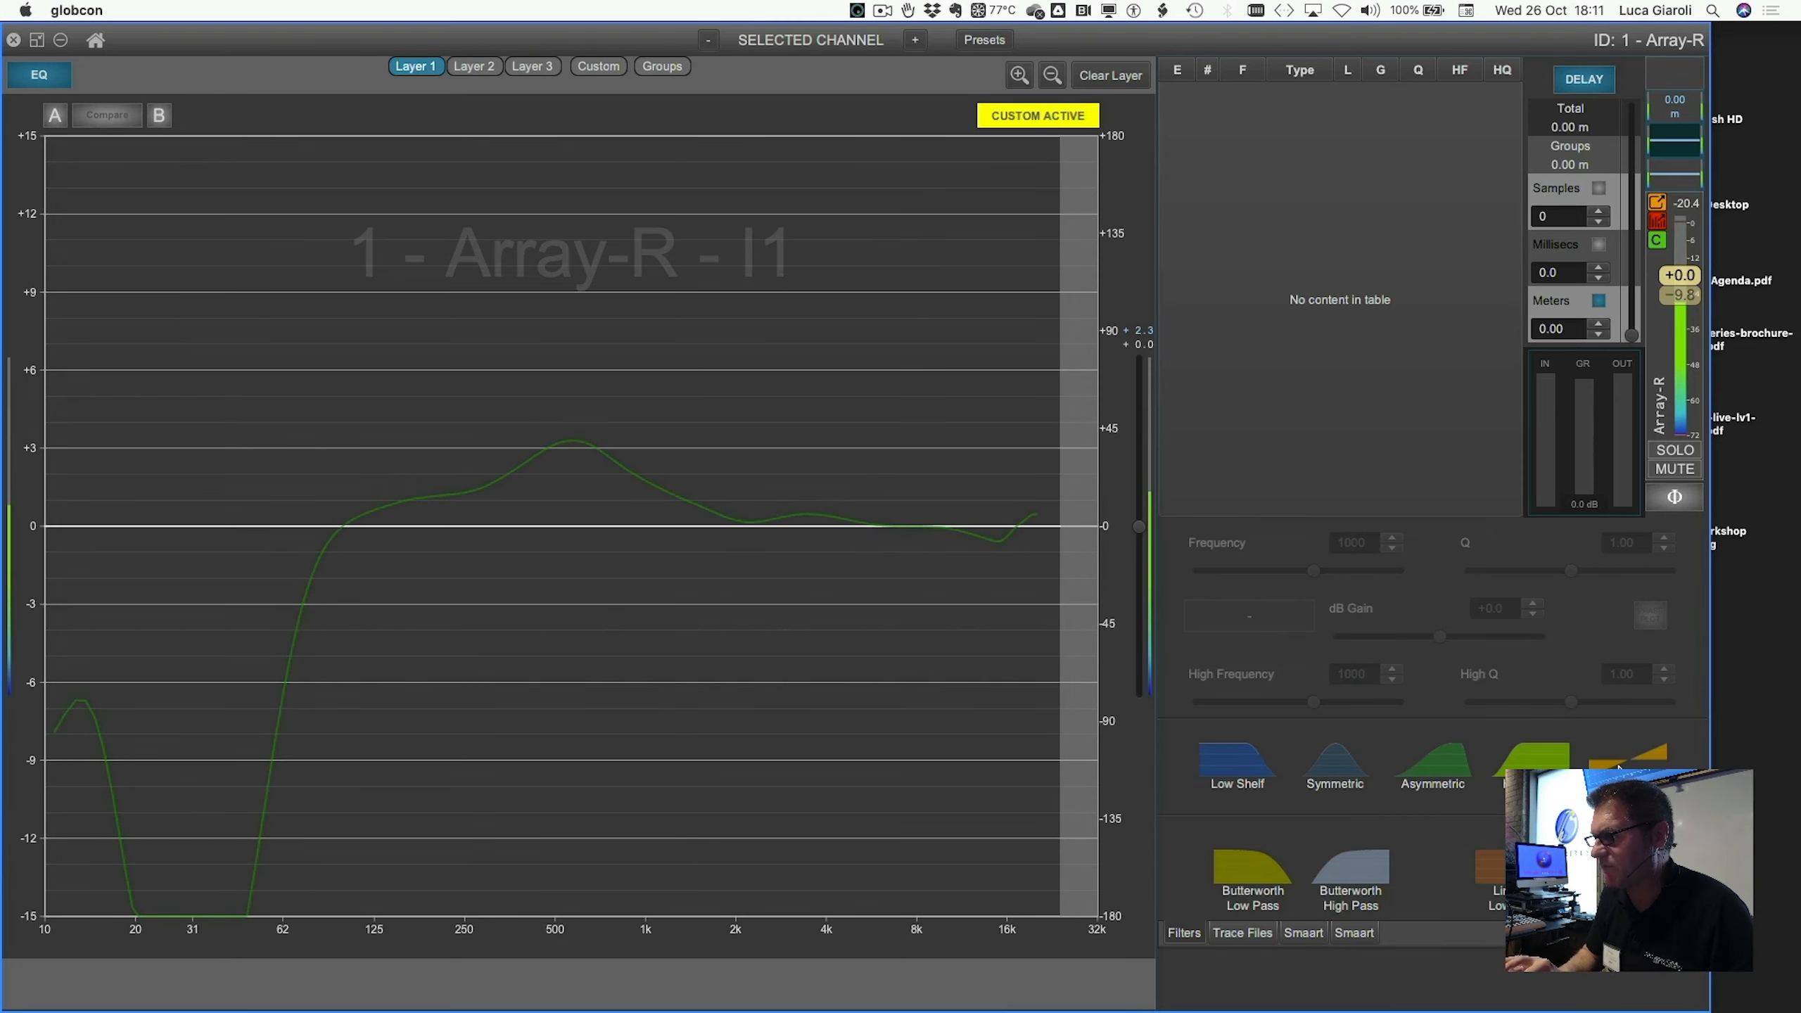
{"action": "left_click_drag", "start_coordinate": [1619, 768], "coordinate": [587, 503]}
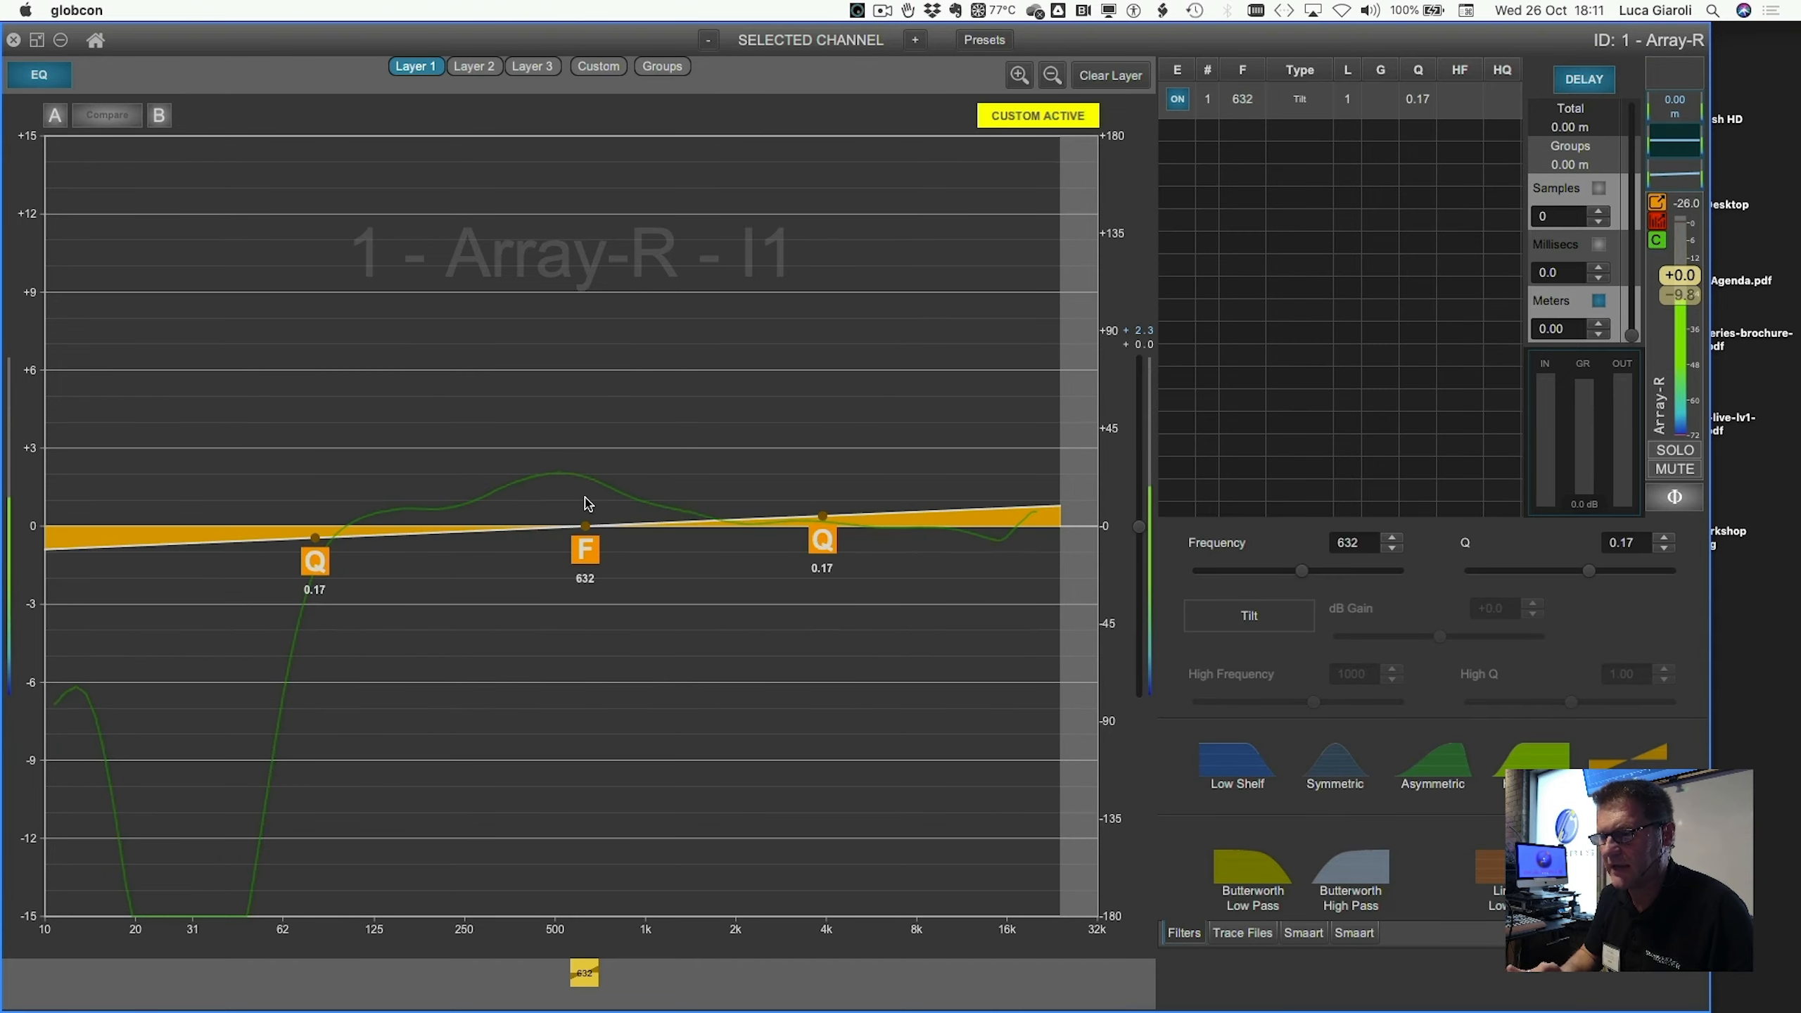
{"action": "scroll", "coordinate": [585, 503], "scroll_direction": "up", "scroll_amount": 5}
{"action": "scroll", "coordinate": [585, 504], "scroll_direction": "down", "scroll_amount": 10}
{"action": "scroll", "coordinate": [588, 504], "scroll_direction": "up", "scroll_amount": 10}
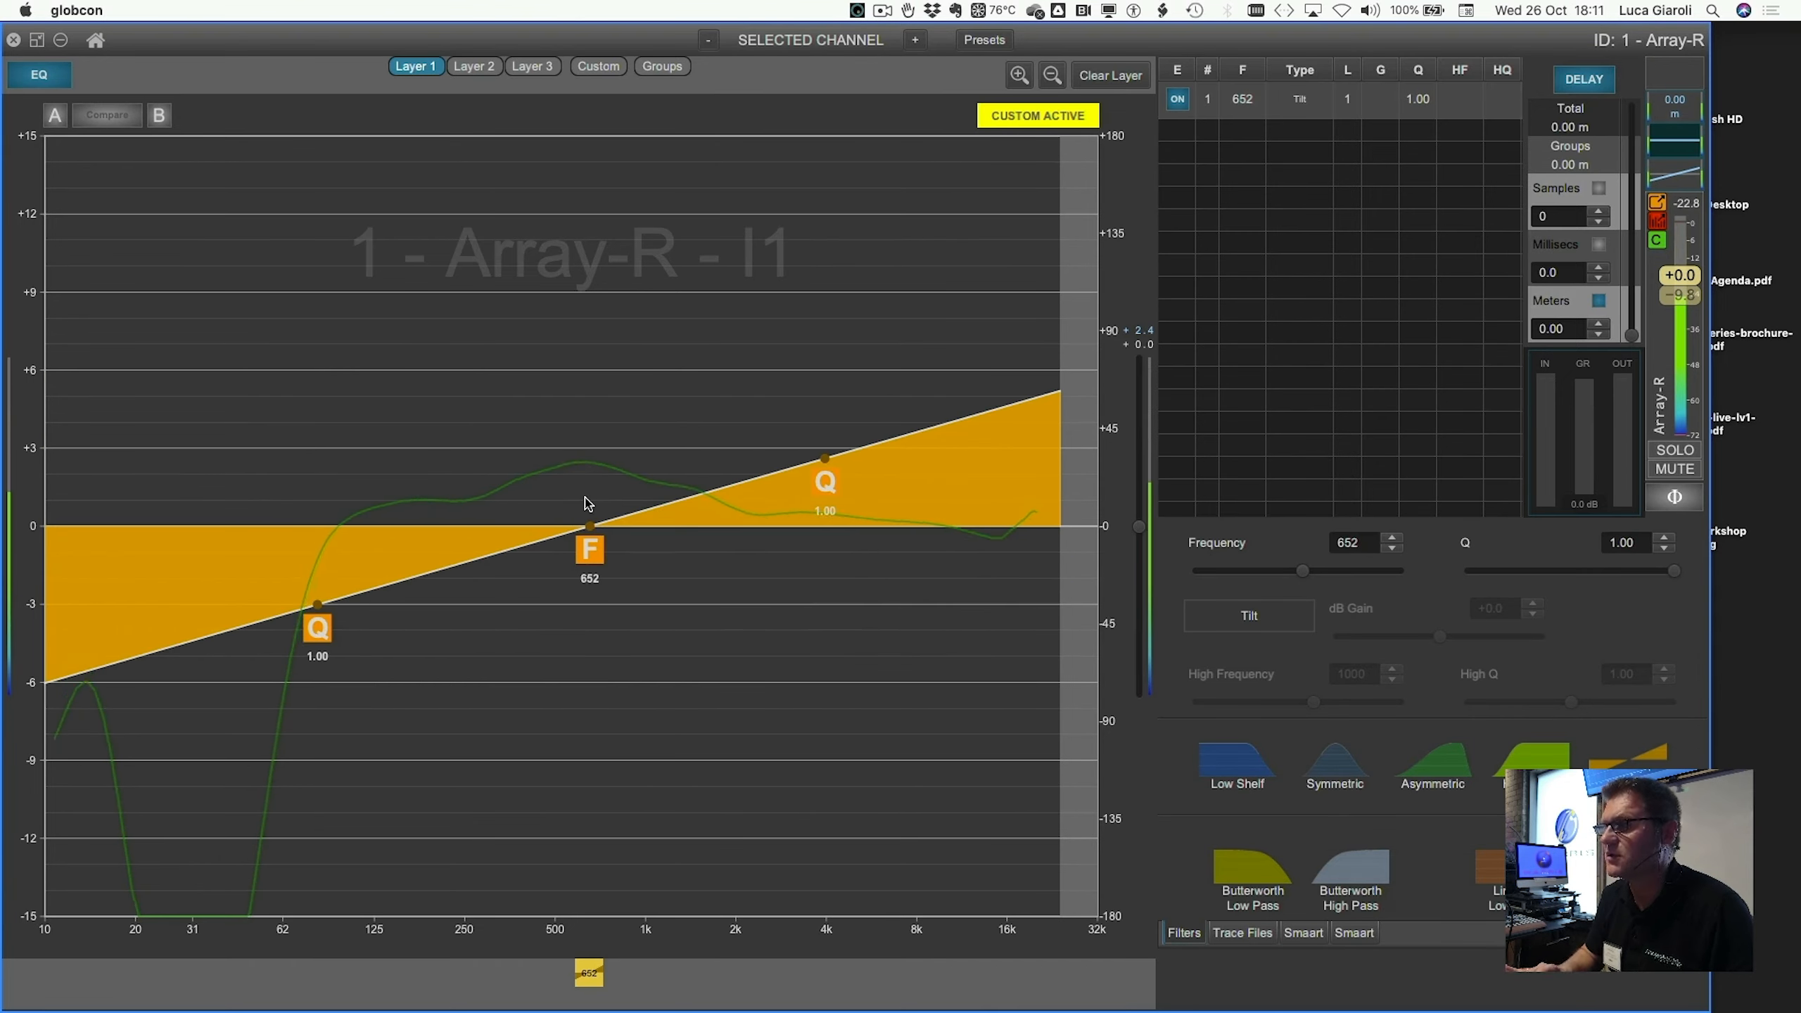
{"action": "scroll", "coordinate": [628, 496], "scroll_direction": "down", "scroll_amount": 10}
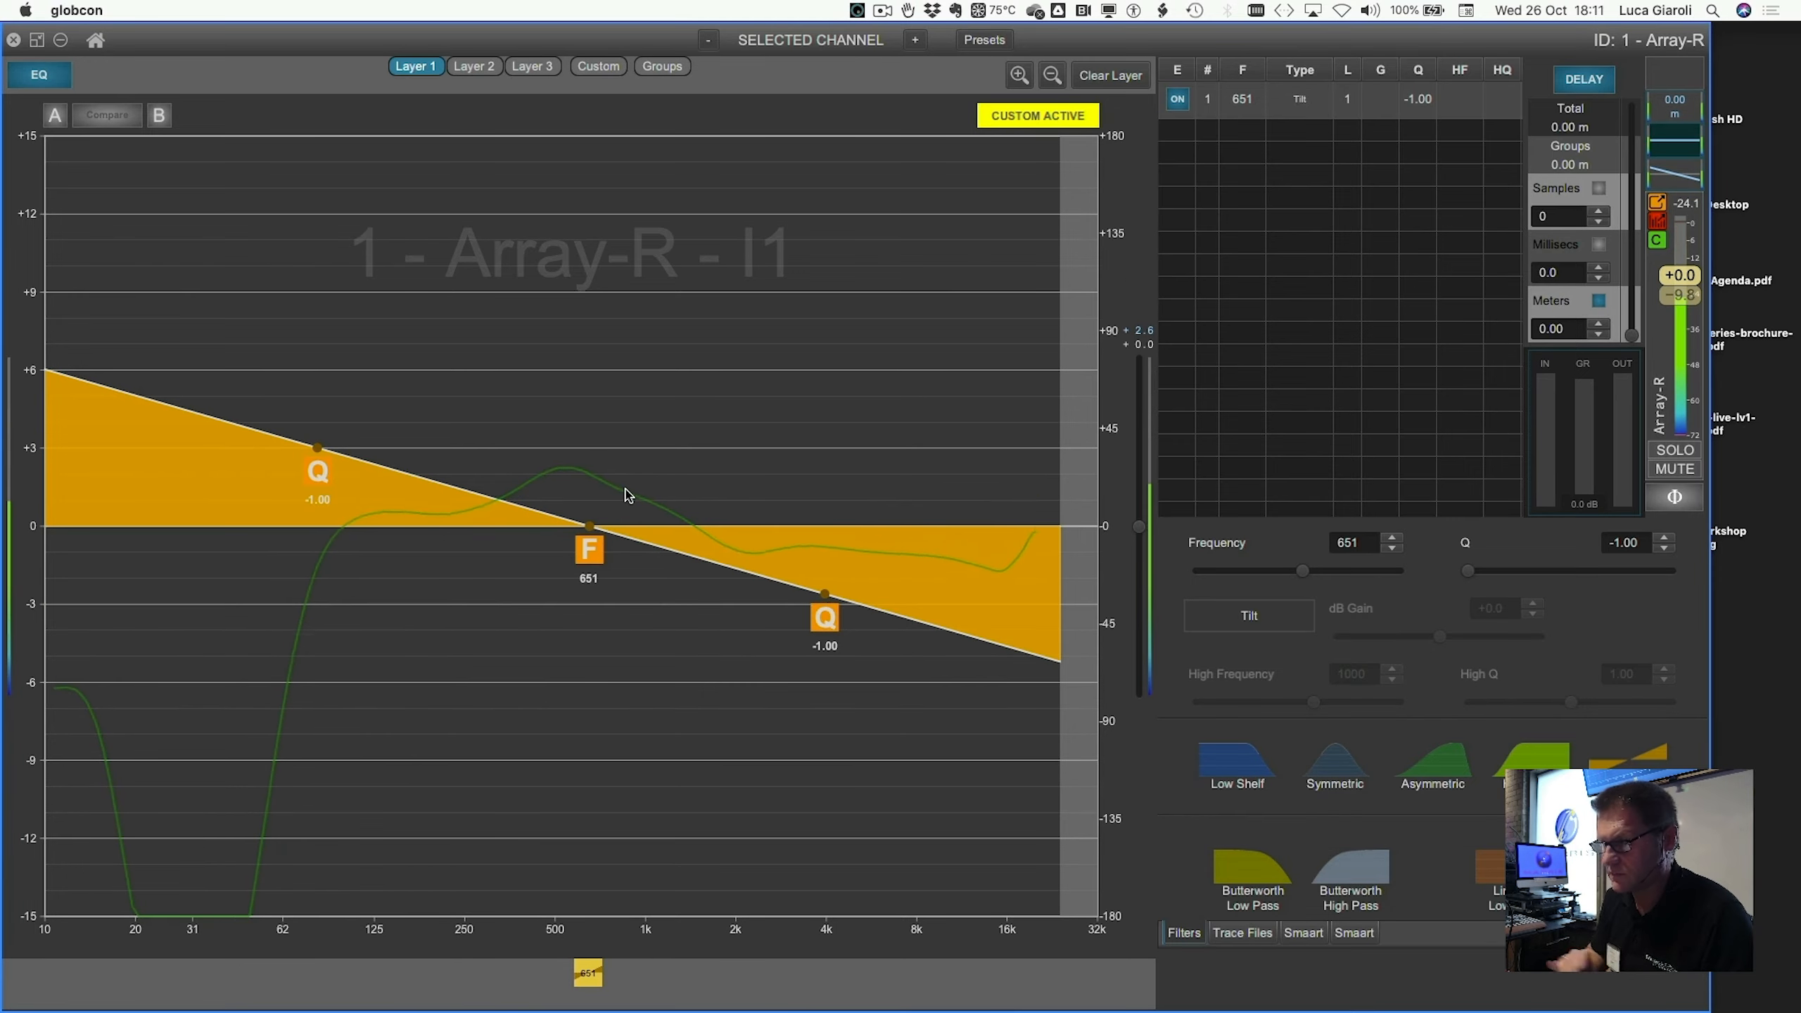
- Move the Tilt filter to about 1,250 Hz and sweep its Q through 1.00 back to -1.00
{"action": "scroll", "coordinate": [625, 496], "scroll_direction": "right", "scroll_amount": 10}
{"action": "scroll", "coordinate": [628, 496], "scroll_direction": "up", "scroll_amount": 5}
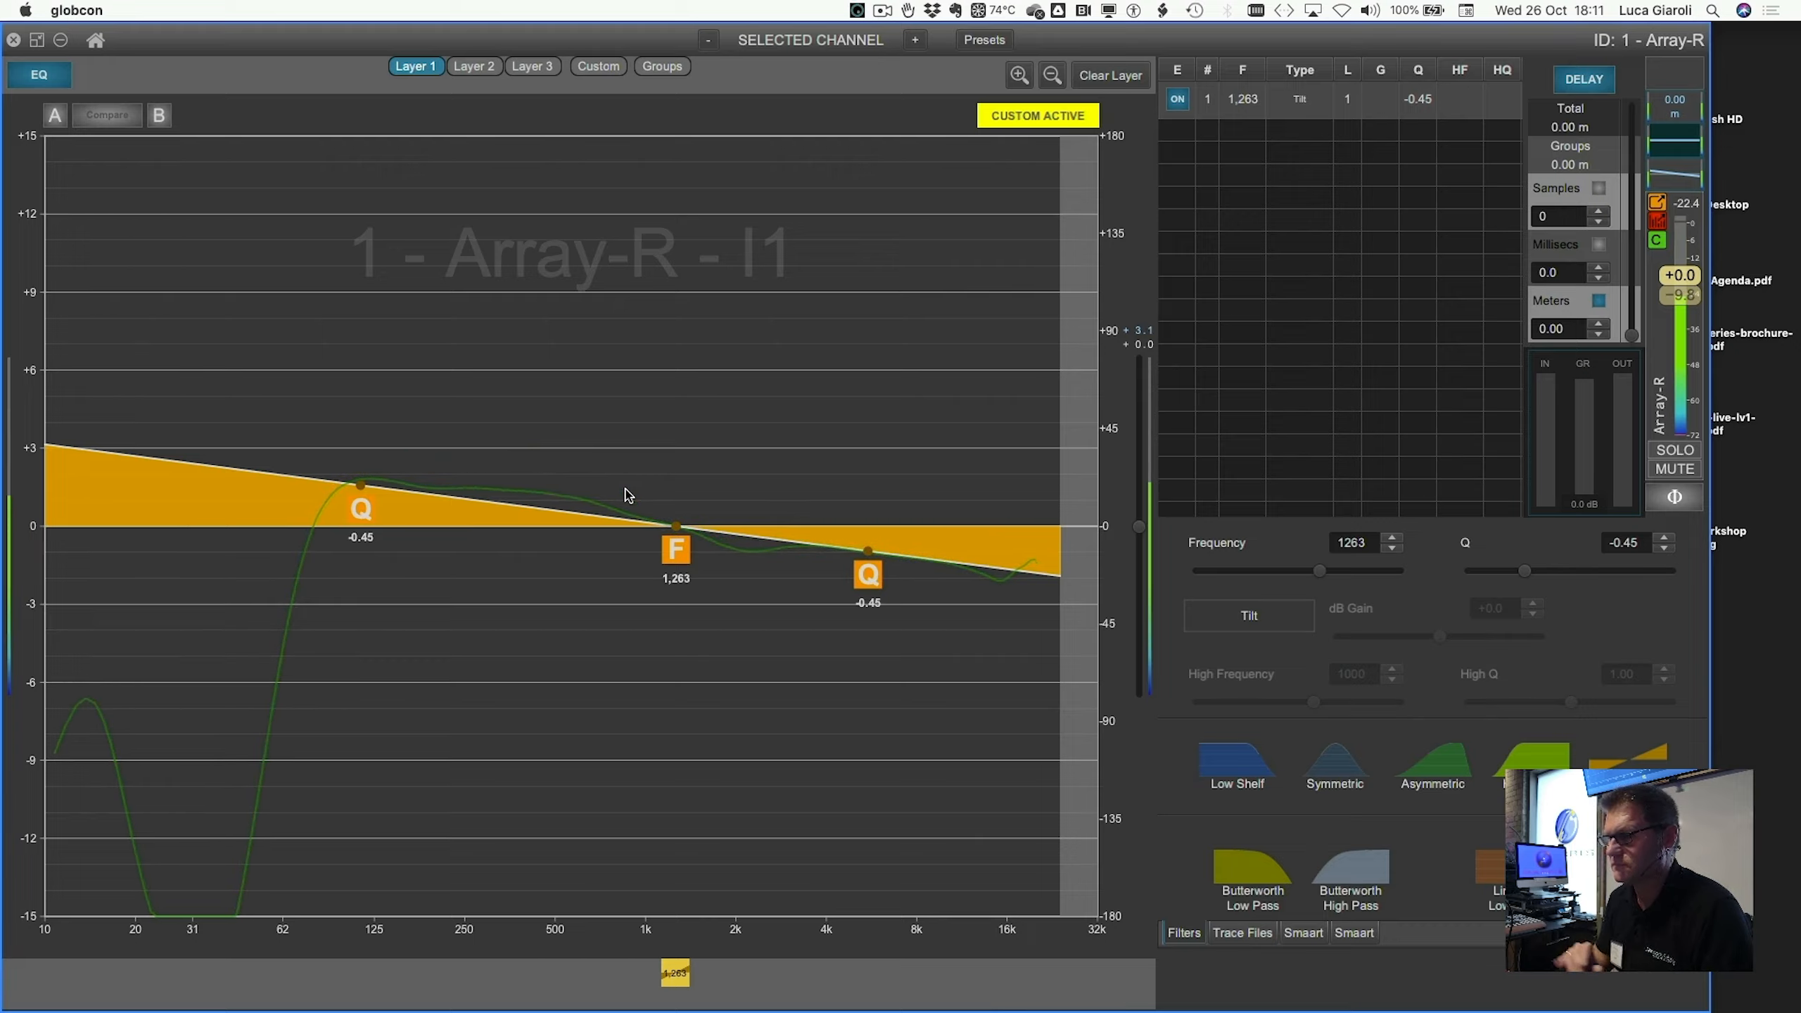
{"action": "scroll", "coordinate": [628, 495], "scroll_direction": "up", "scroll_amount": 7}
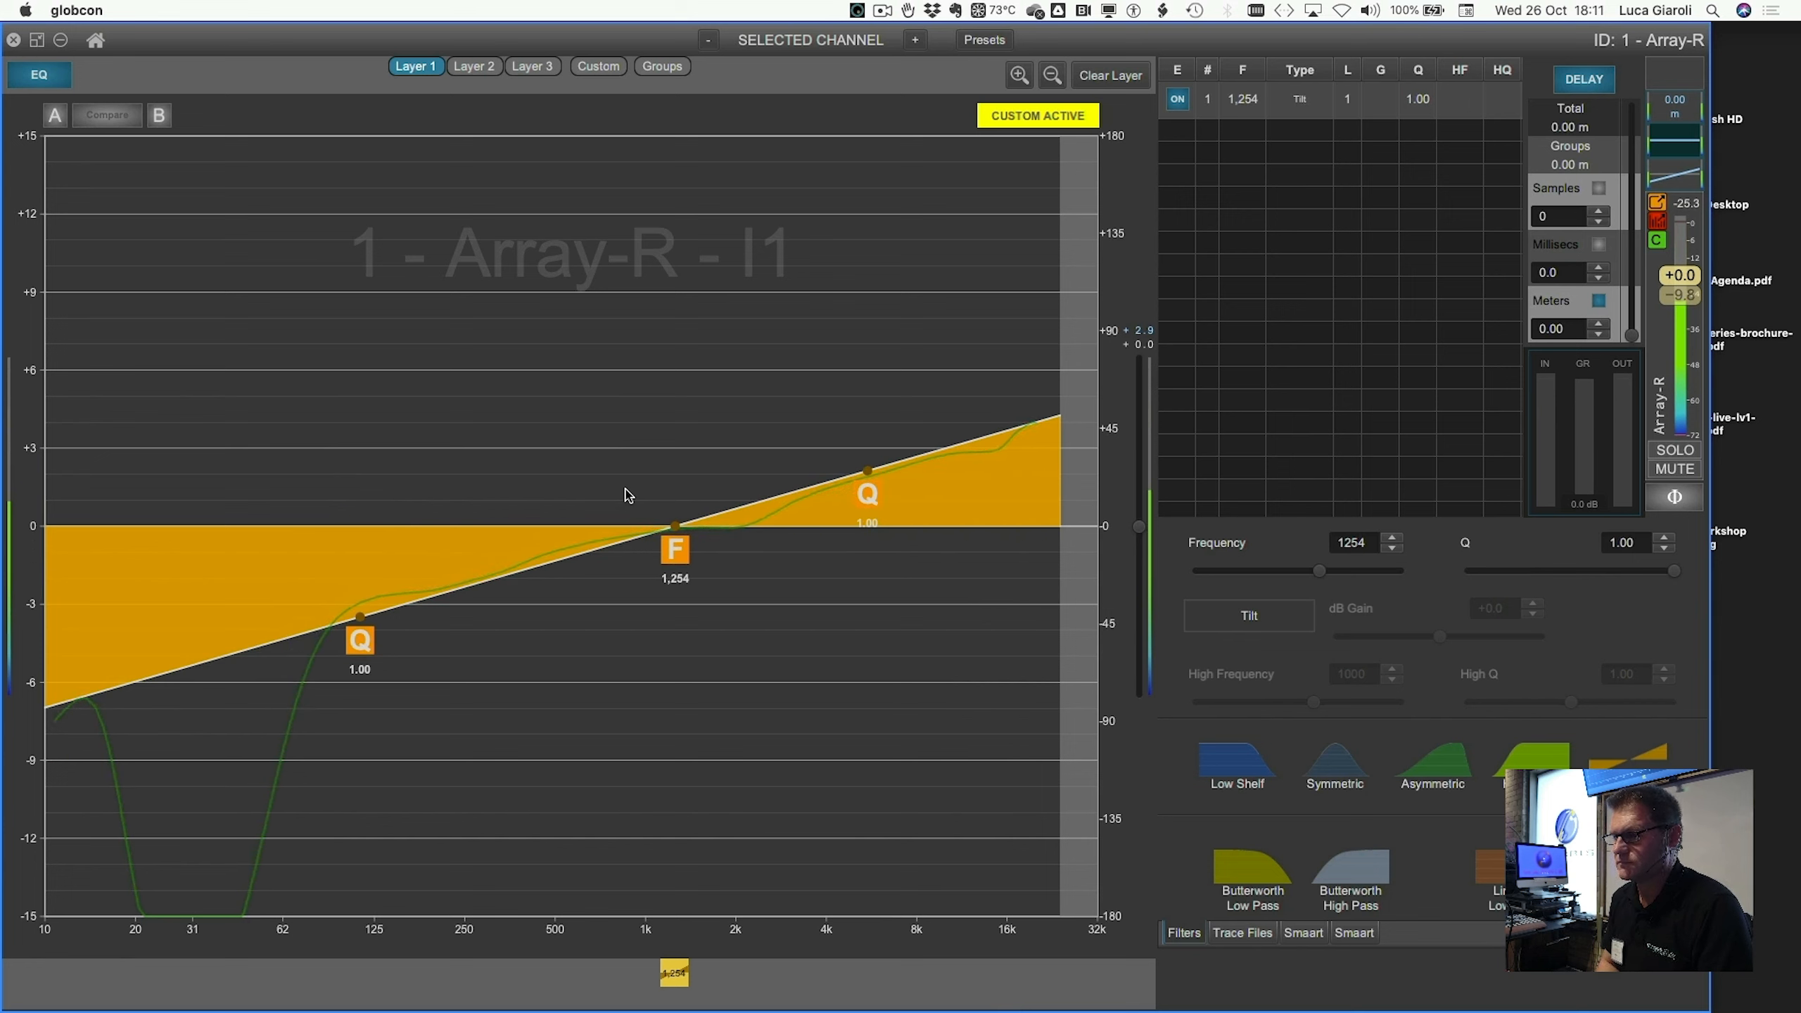
{"action": "scroll", "coordinate": [627, 496], "scroll_direction": "down", "scroll_amount": 10}
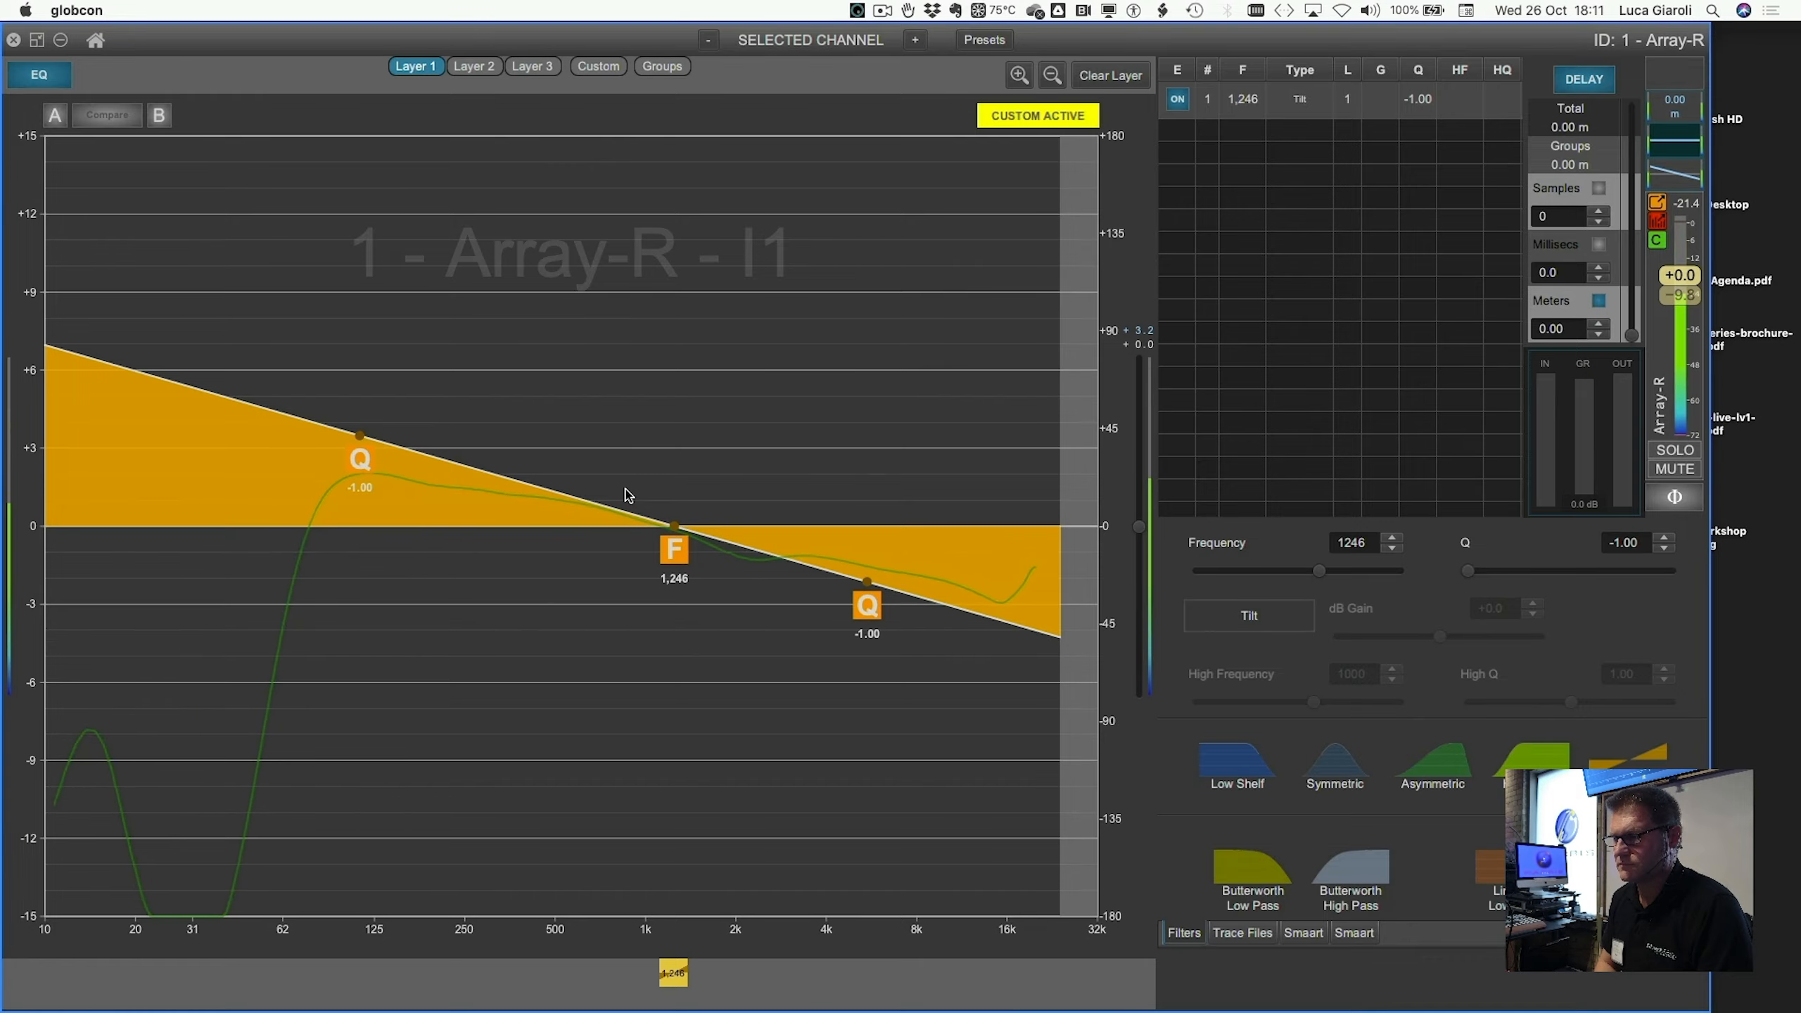
- Clear Layer 1 of Array-R's EQ and close the Selected Channel window
{"action": "left_click", "coordinate": [1095, 67]}
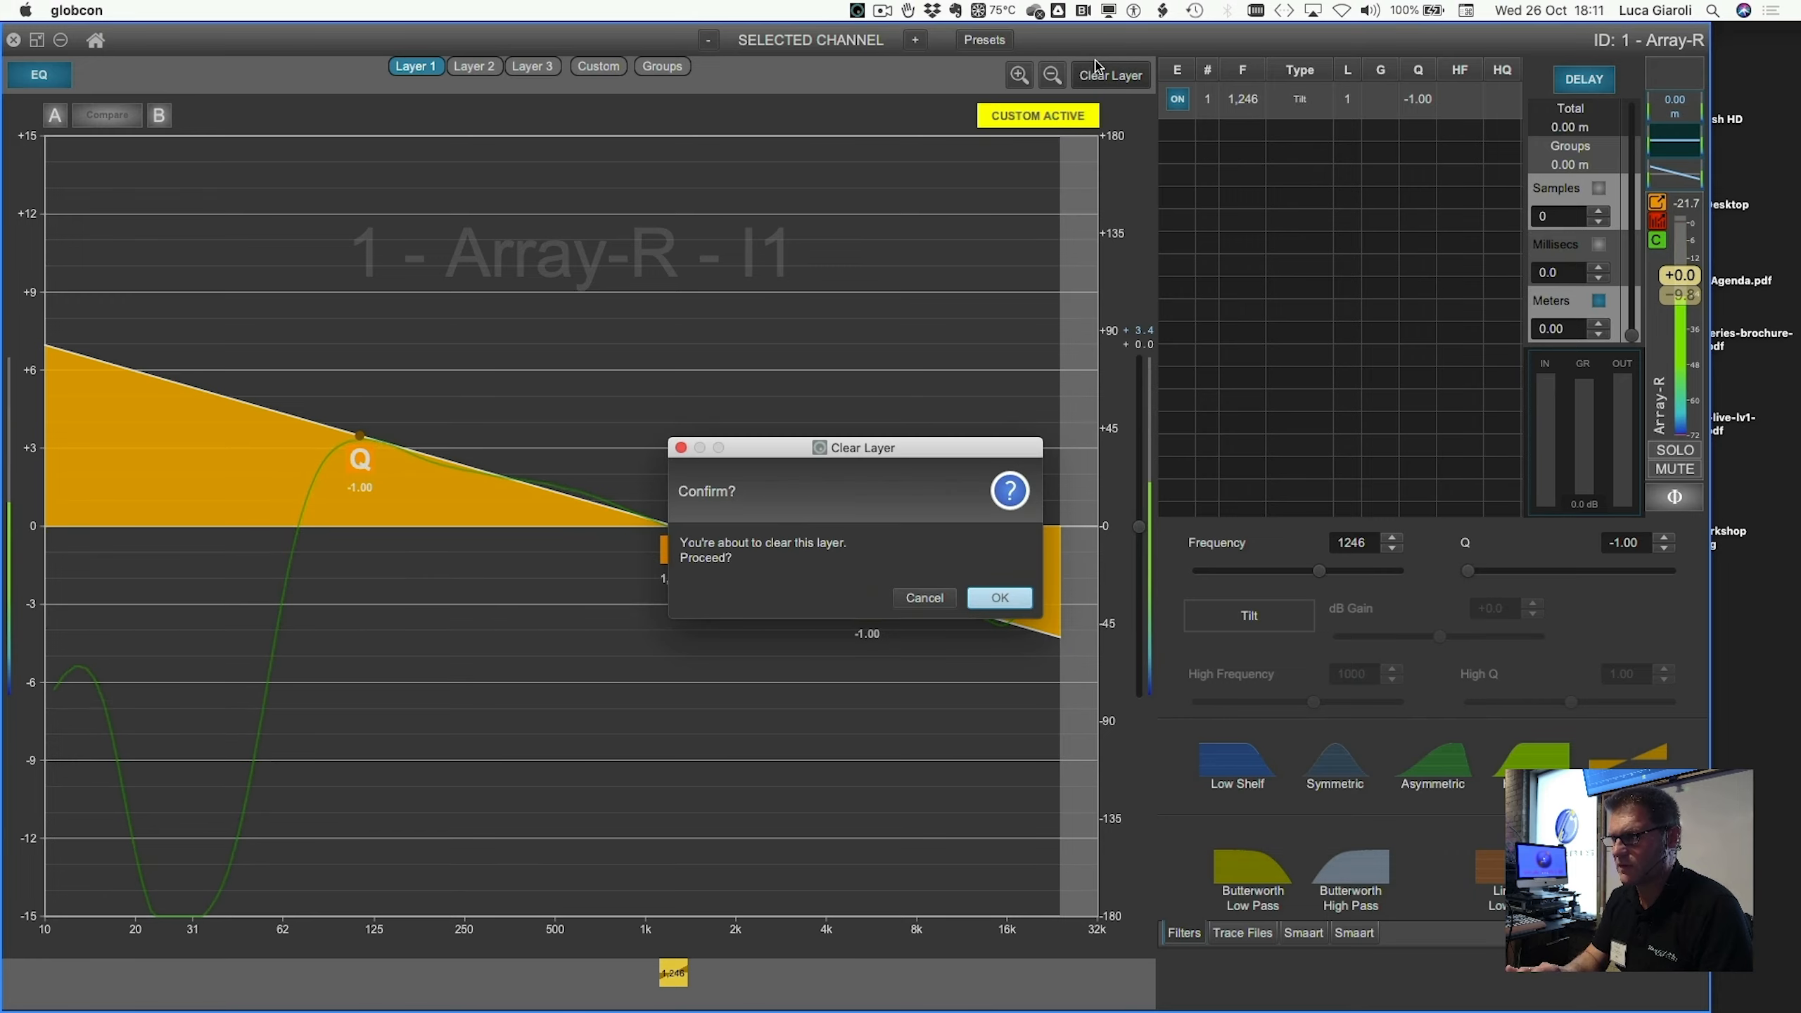
{"action": "left_click", "coordinate": [1014, 596]}
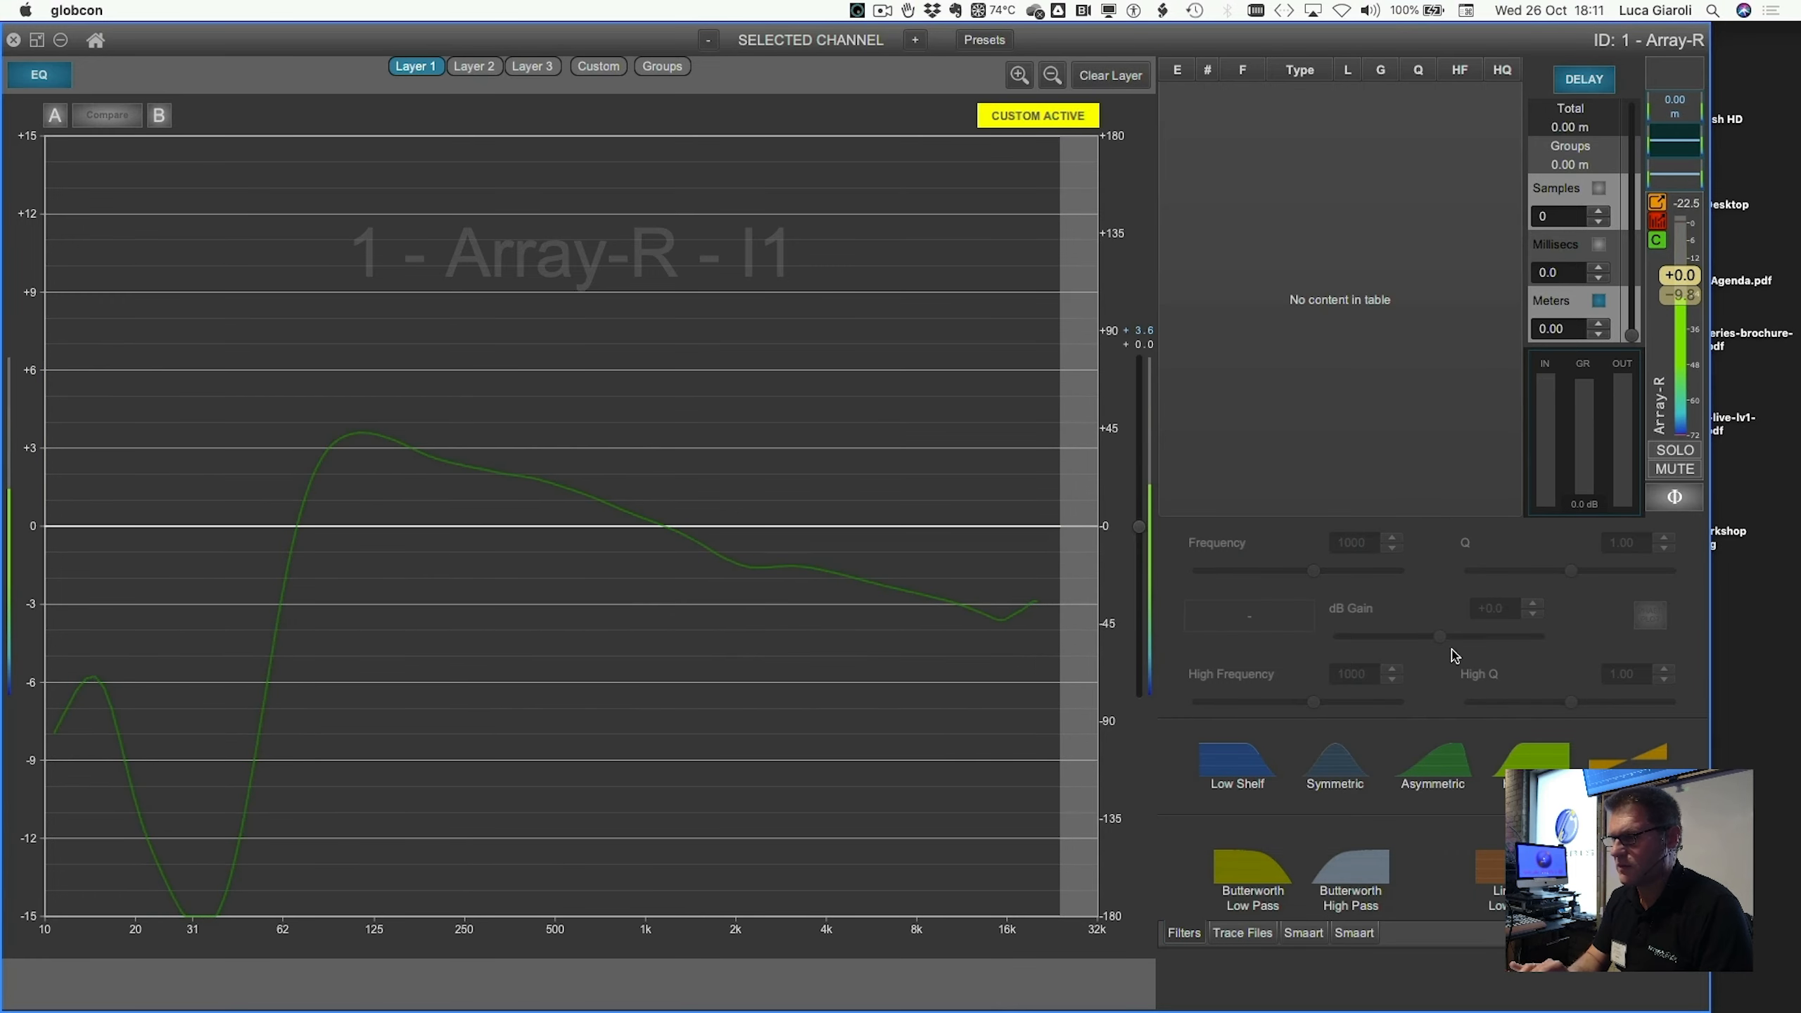
{"action": "left_click", "coordinate": [14, 40]}
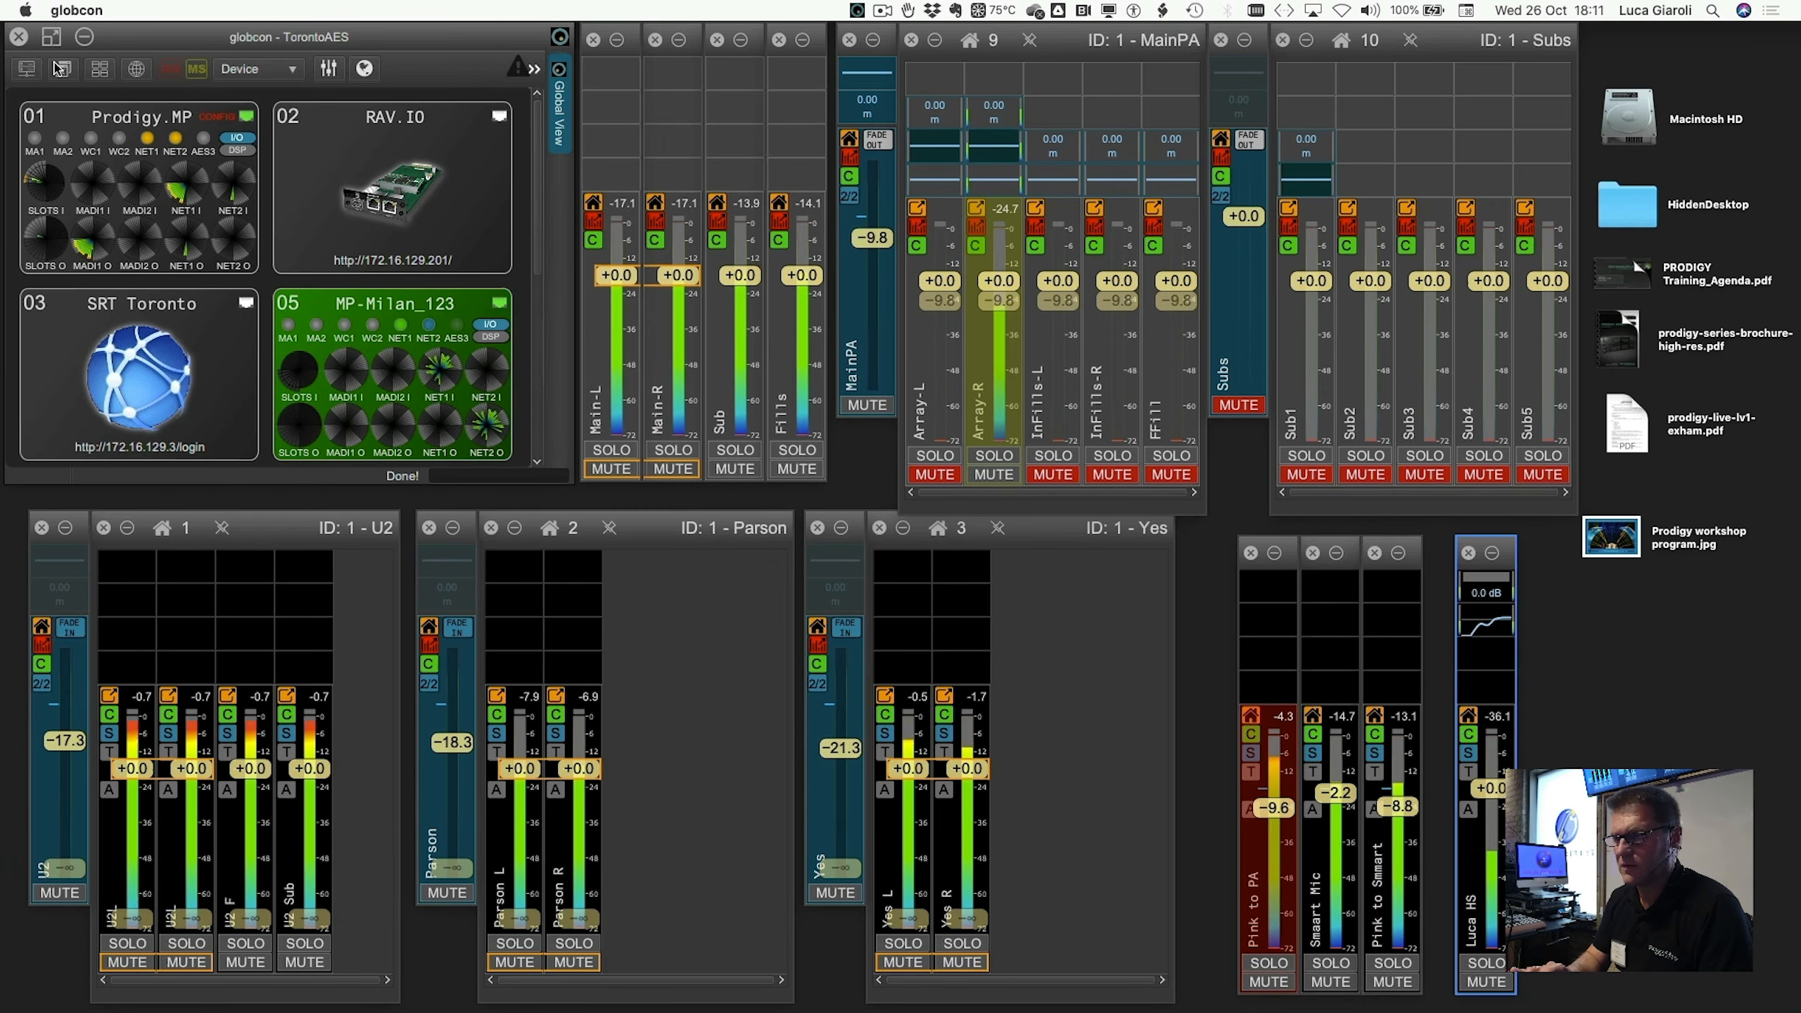
- Open Array-R's I1 EQ window while Pink to PA is muted, and unmute that channel
{"action": "left_click", "coordinate": [1276, 985]}
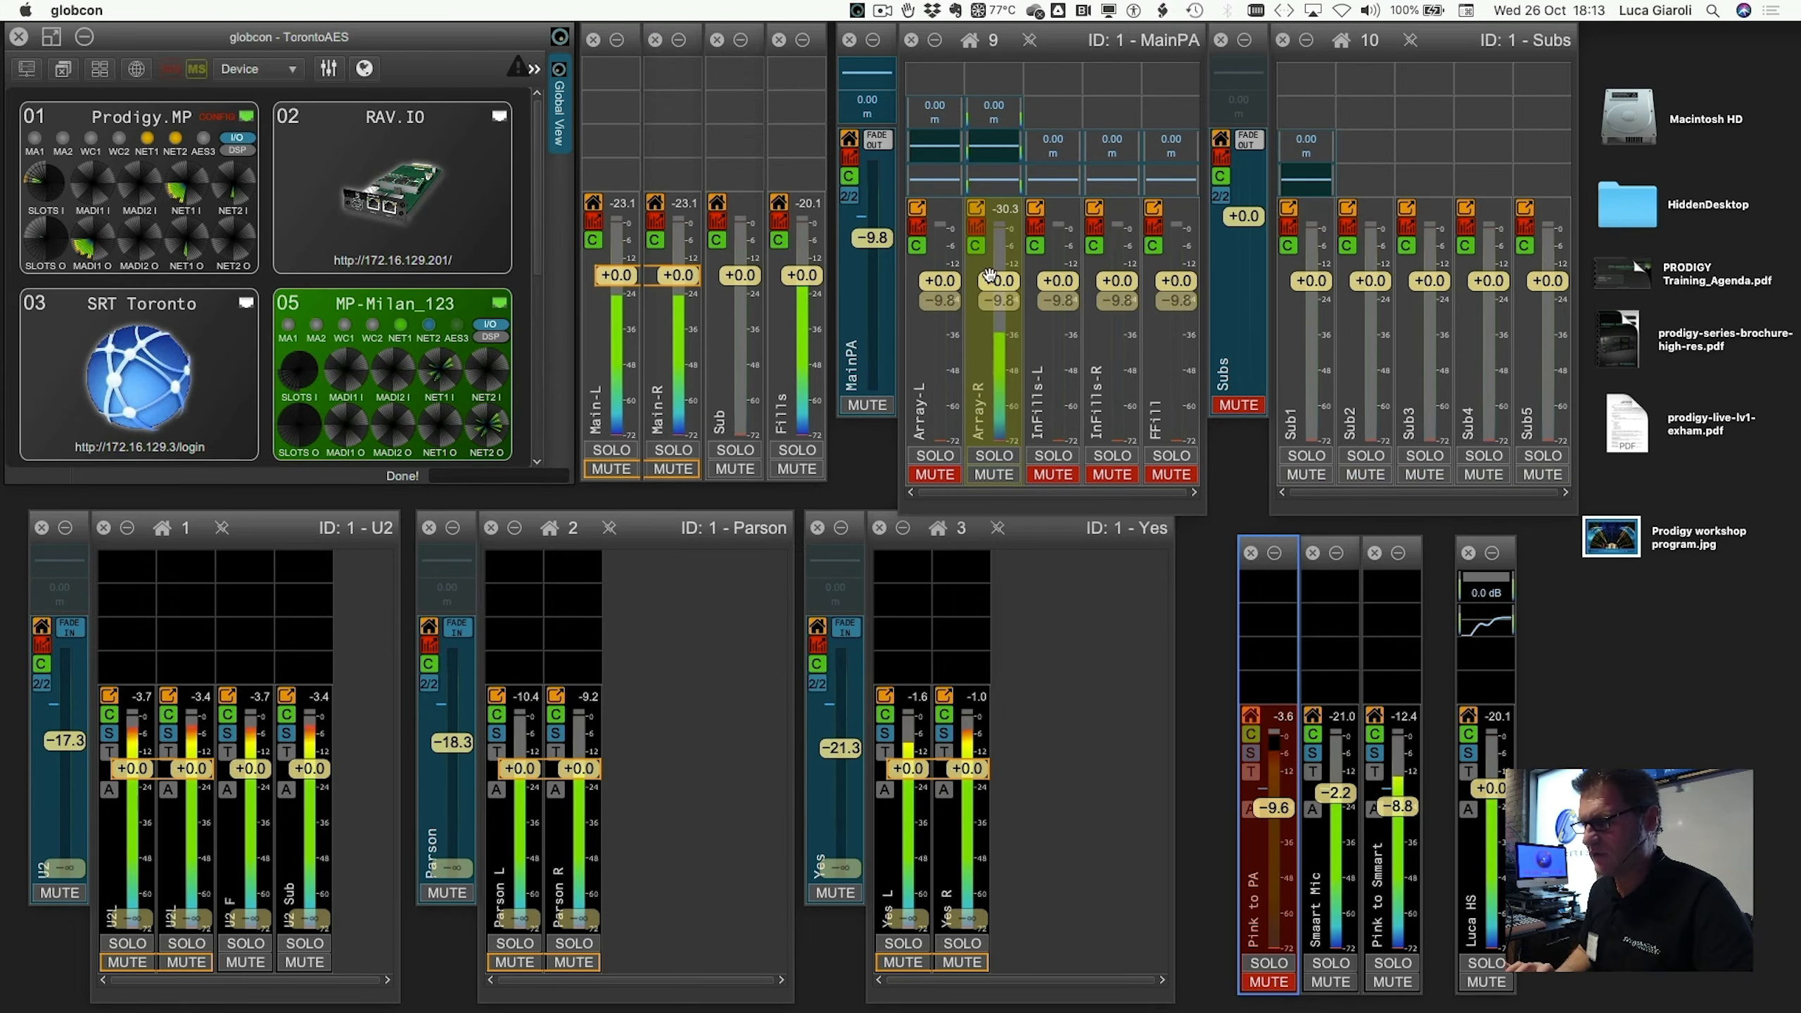
{"action": "double_click", "coordinate": [994, 148]}
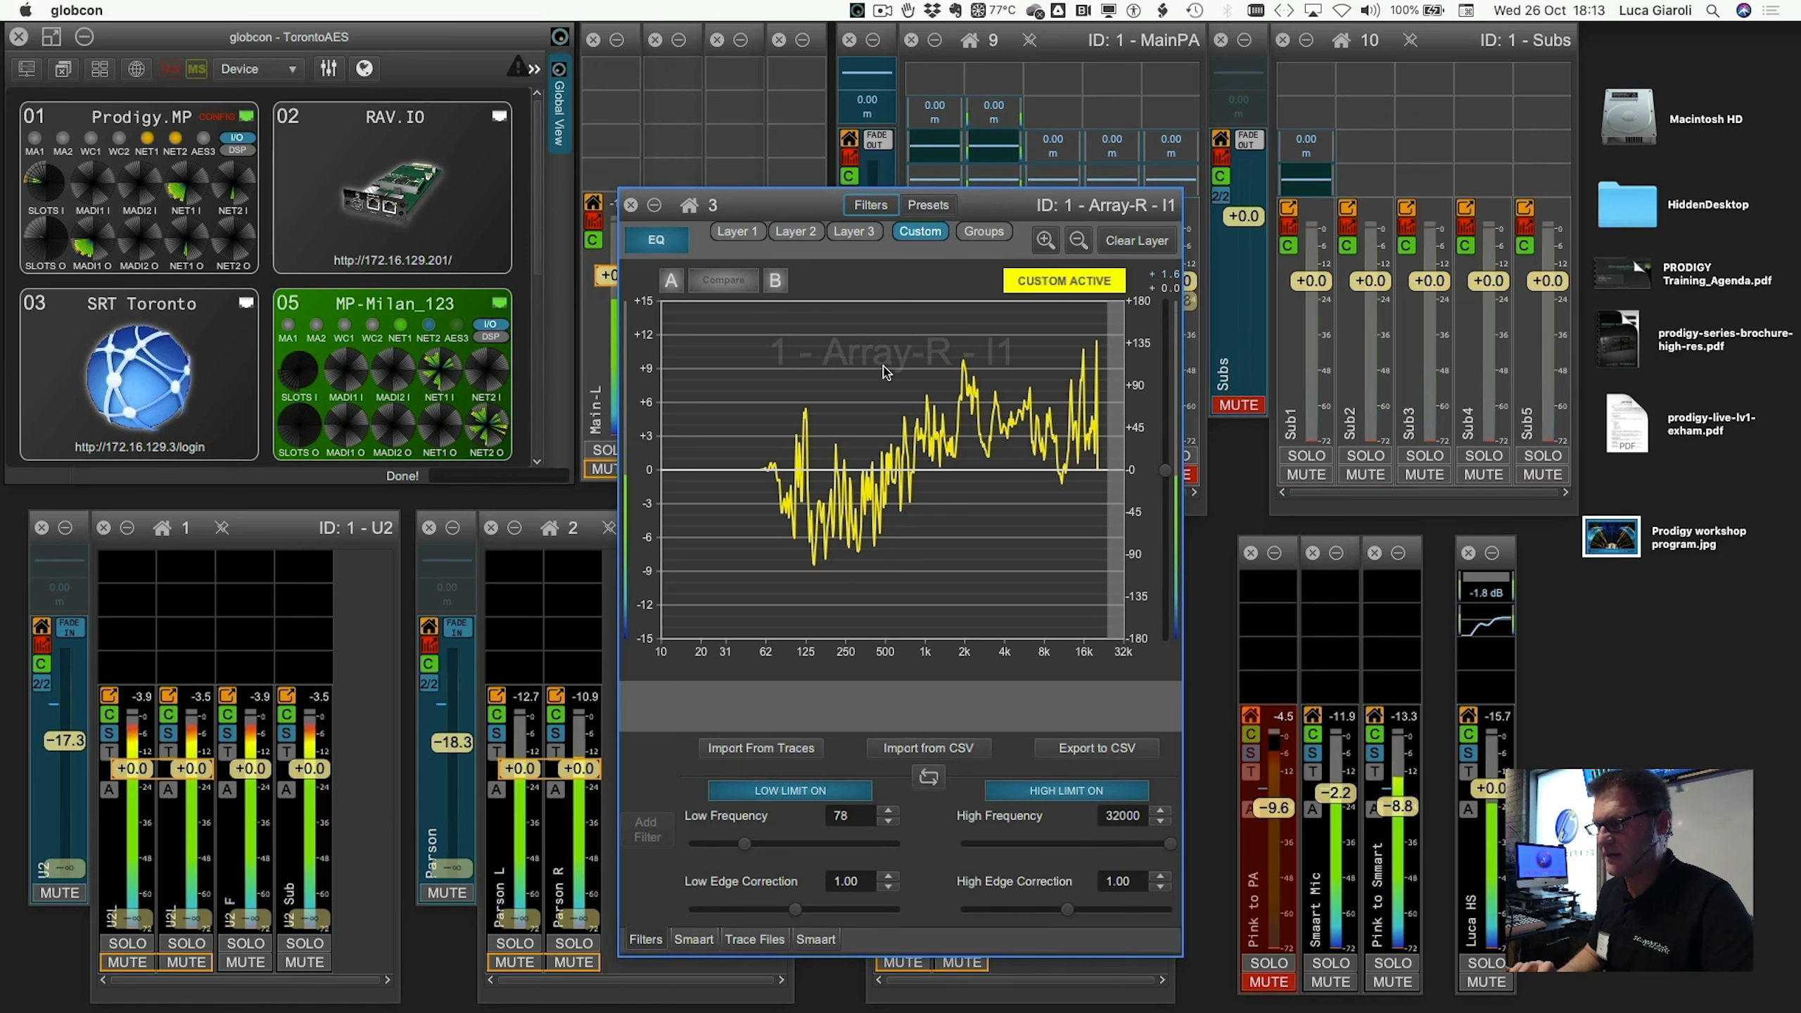
{"action": "left_click", "coordinate": [1248, 886]}
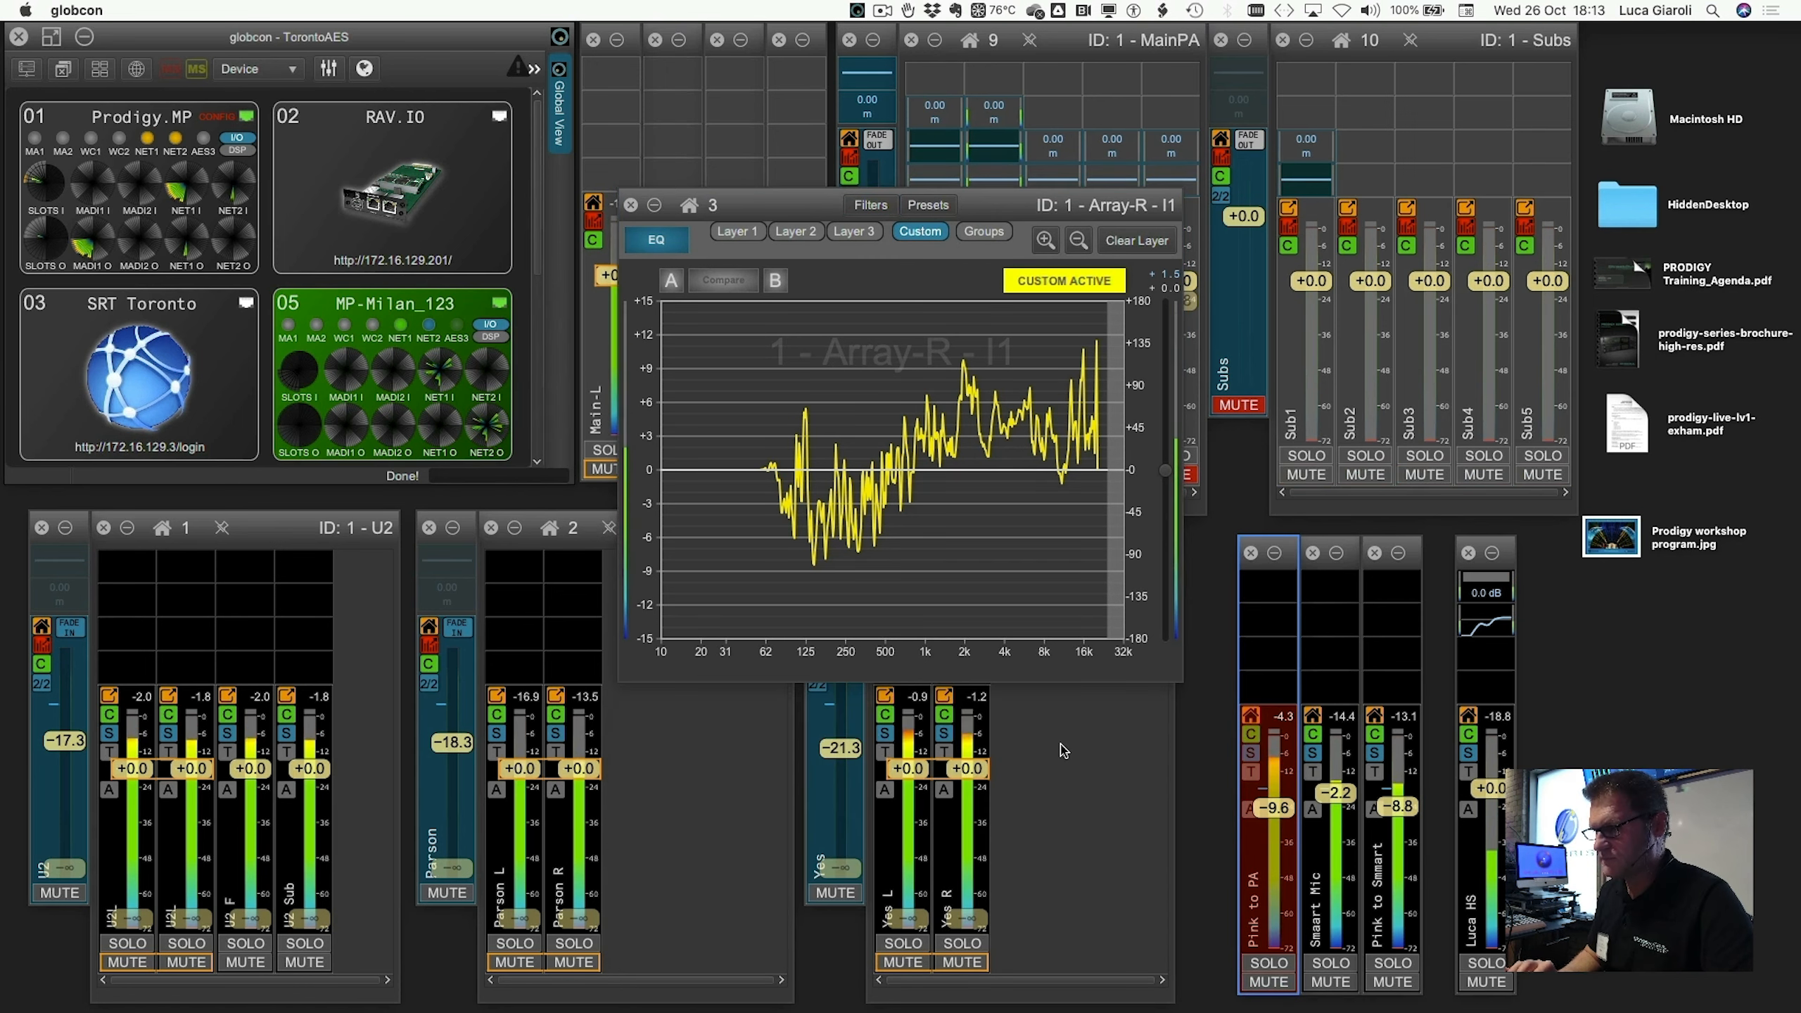
- Lower the overall gain of Array-R's I1 EQ to about -2.1 dB and turn the custom plot on
{"action": "left_click", "coordinate": [996, 601]}
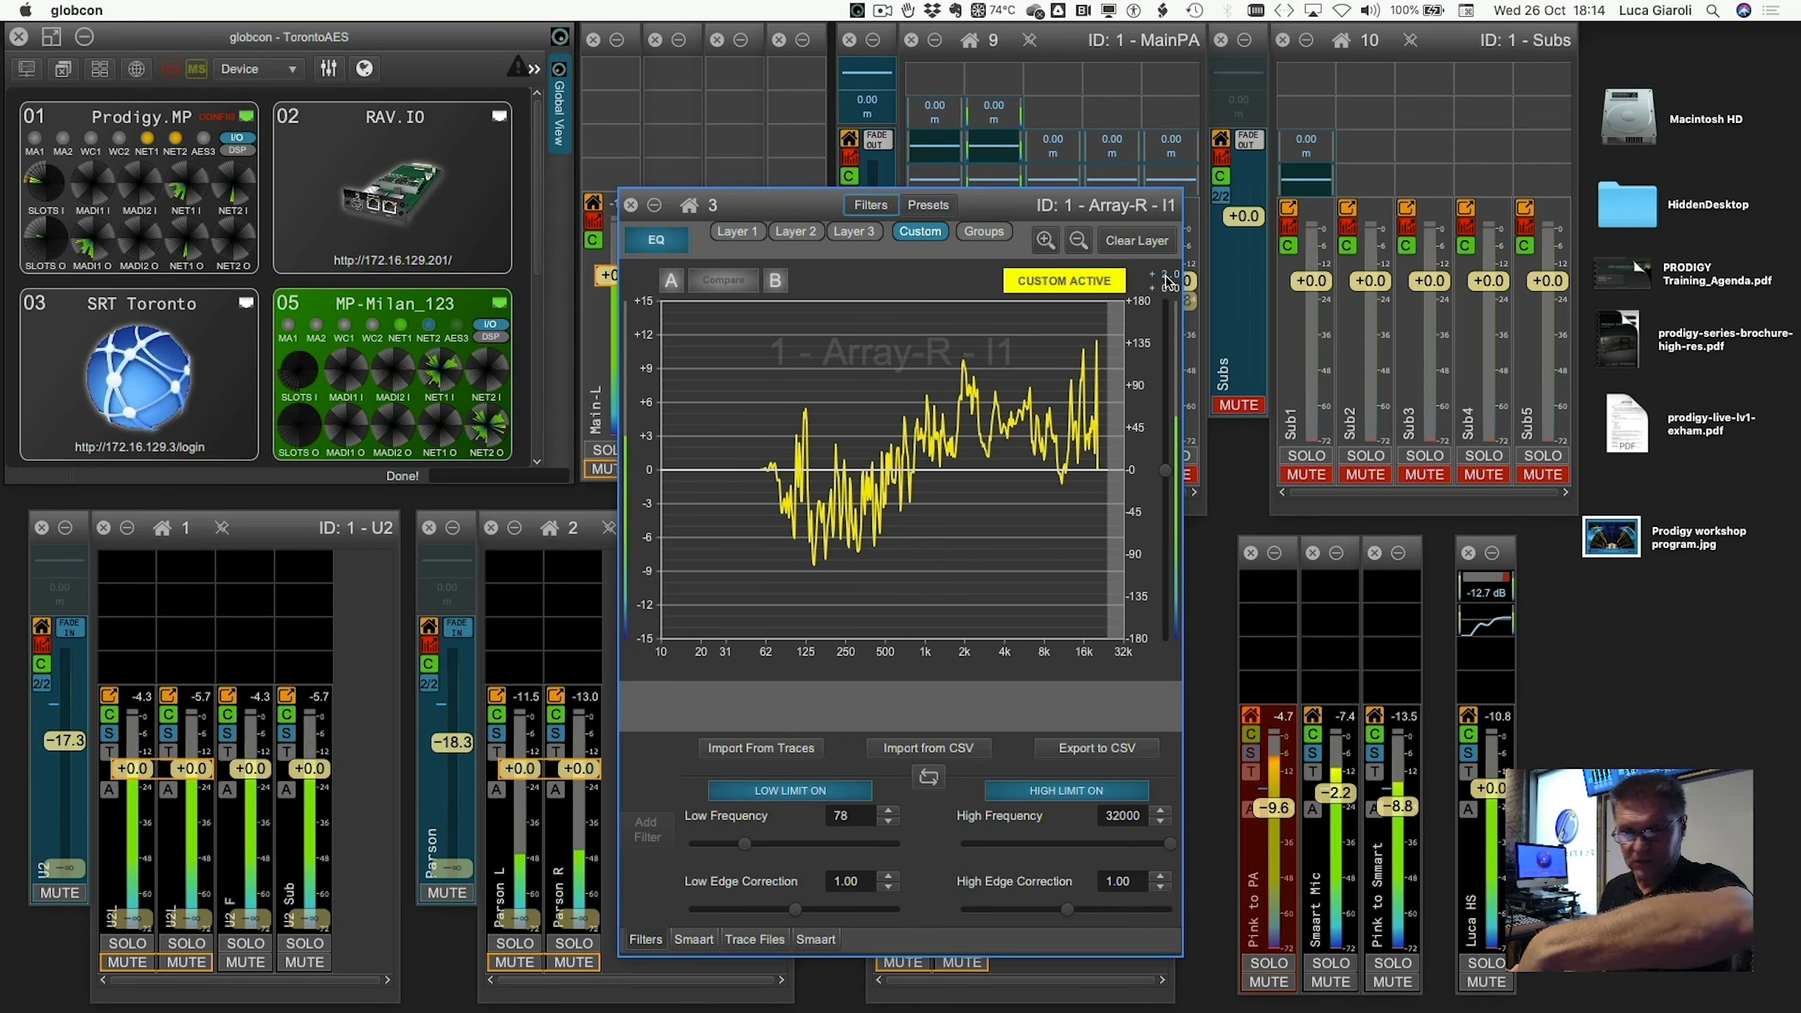
{"action": "left_click", "coordinate": [1172, 278]}
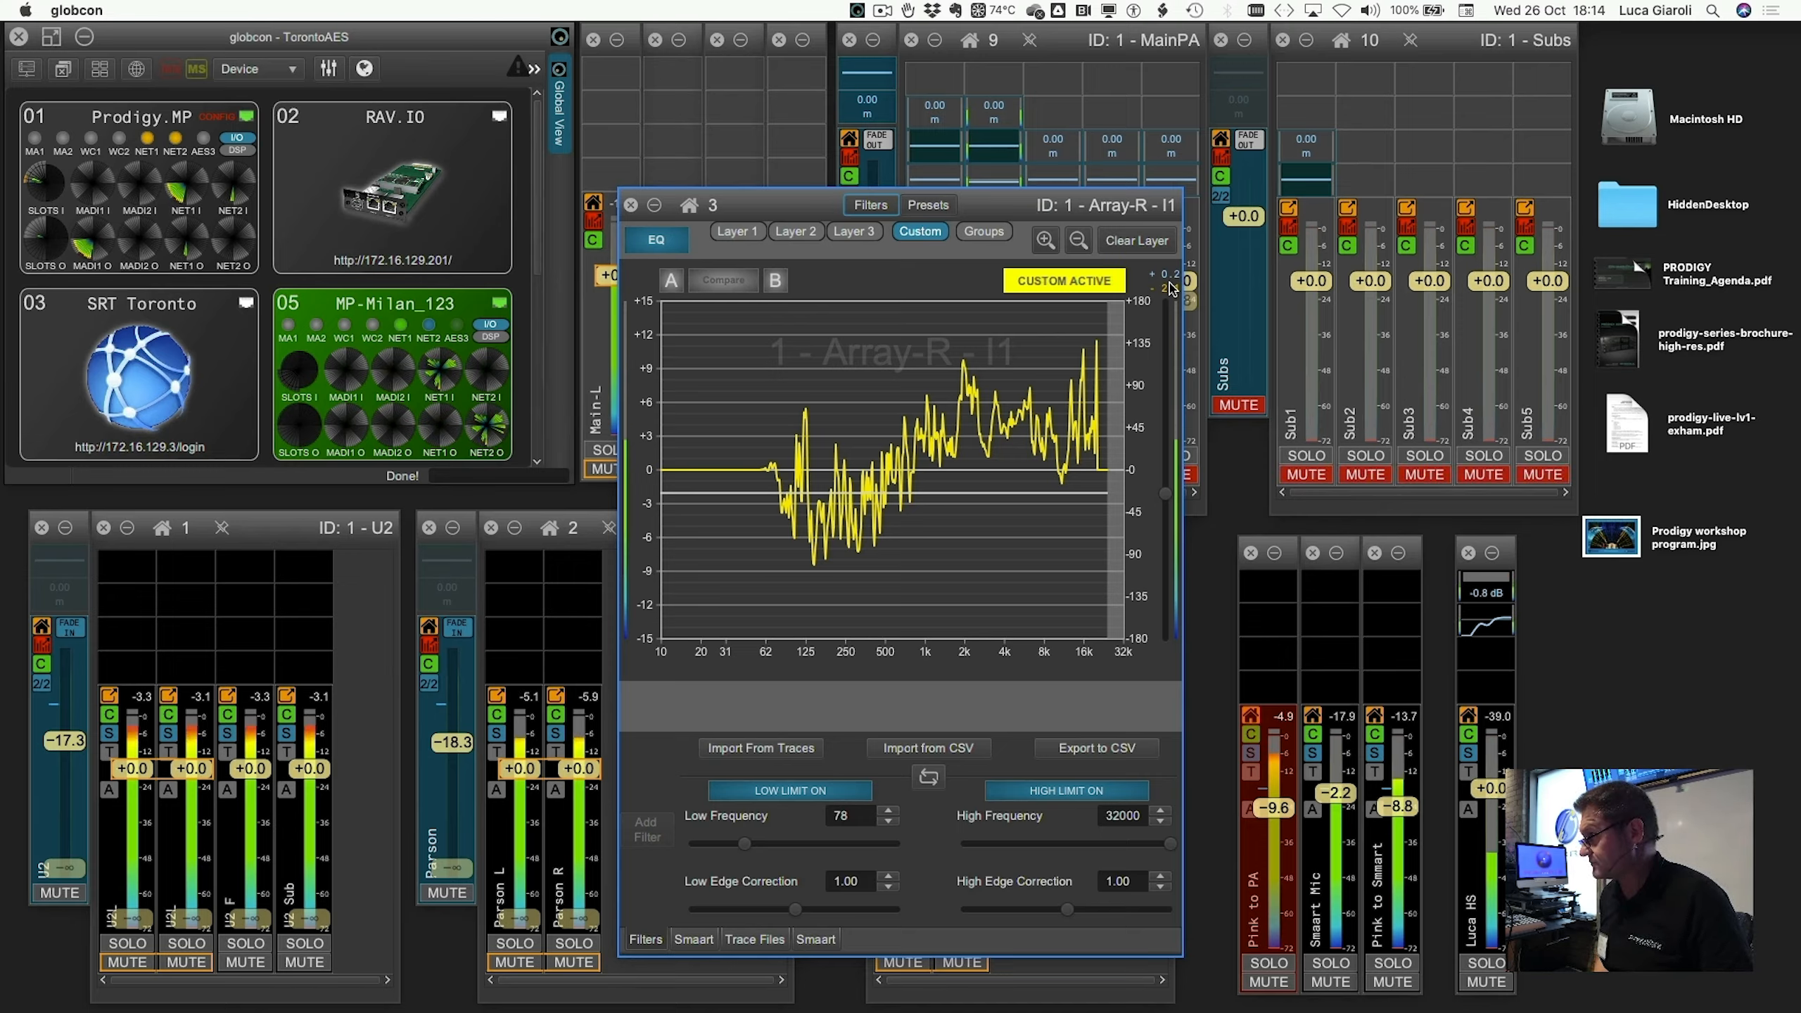
{"action": "left_click", "coordinate": [931, 773]}
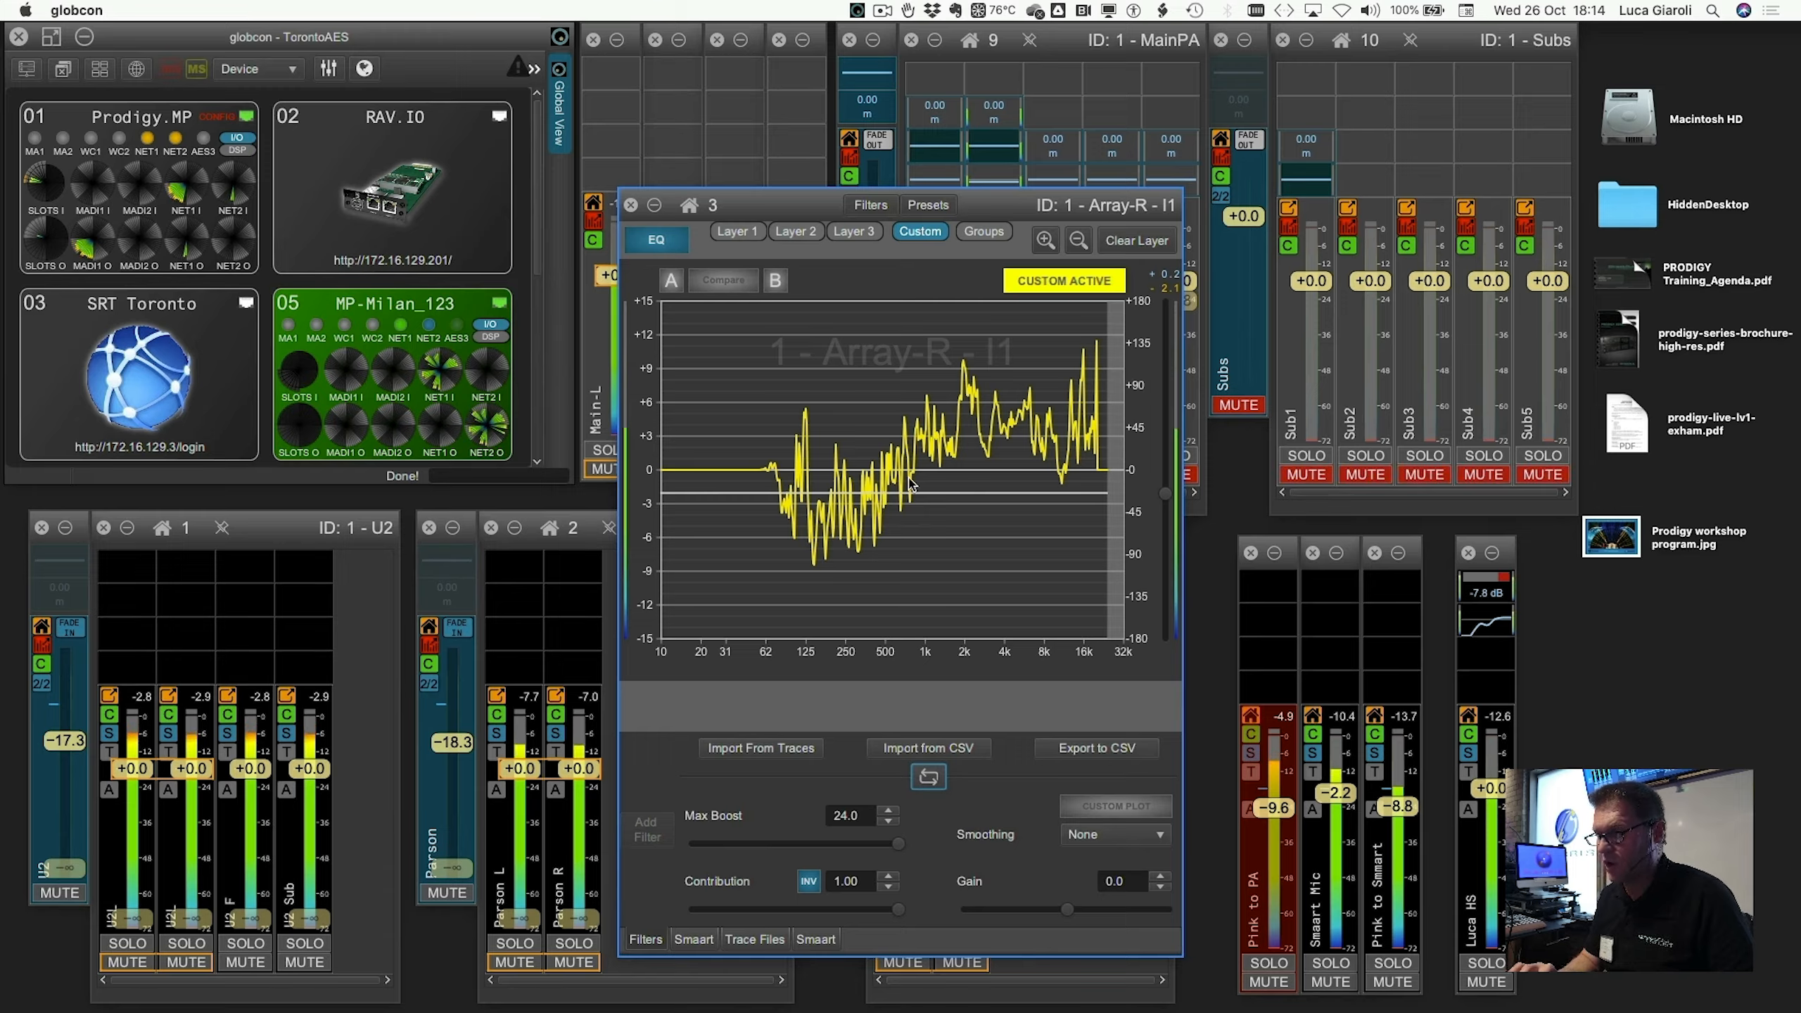
{"action": "left_click", "coordinate": [1081, 804]}
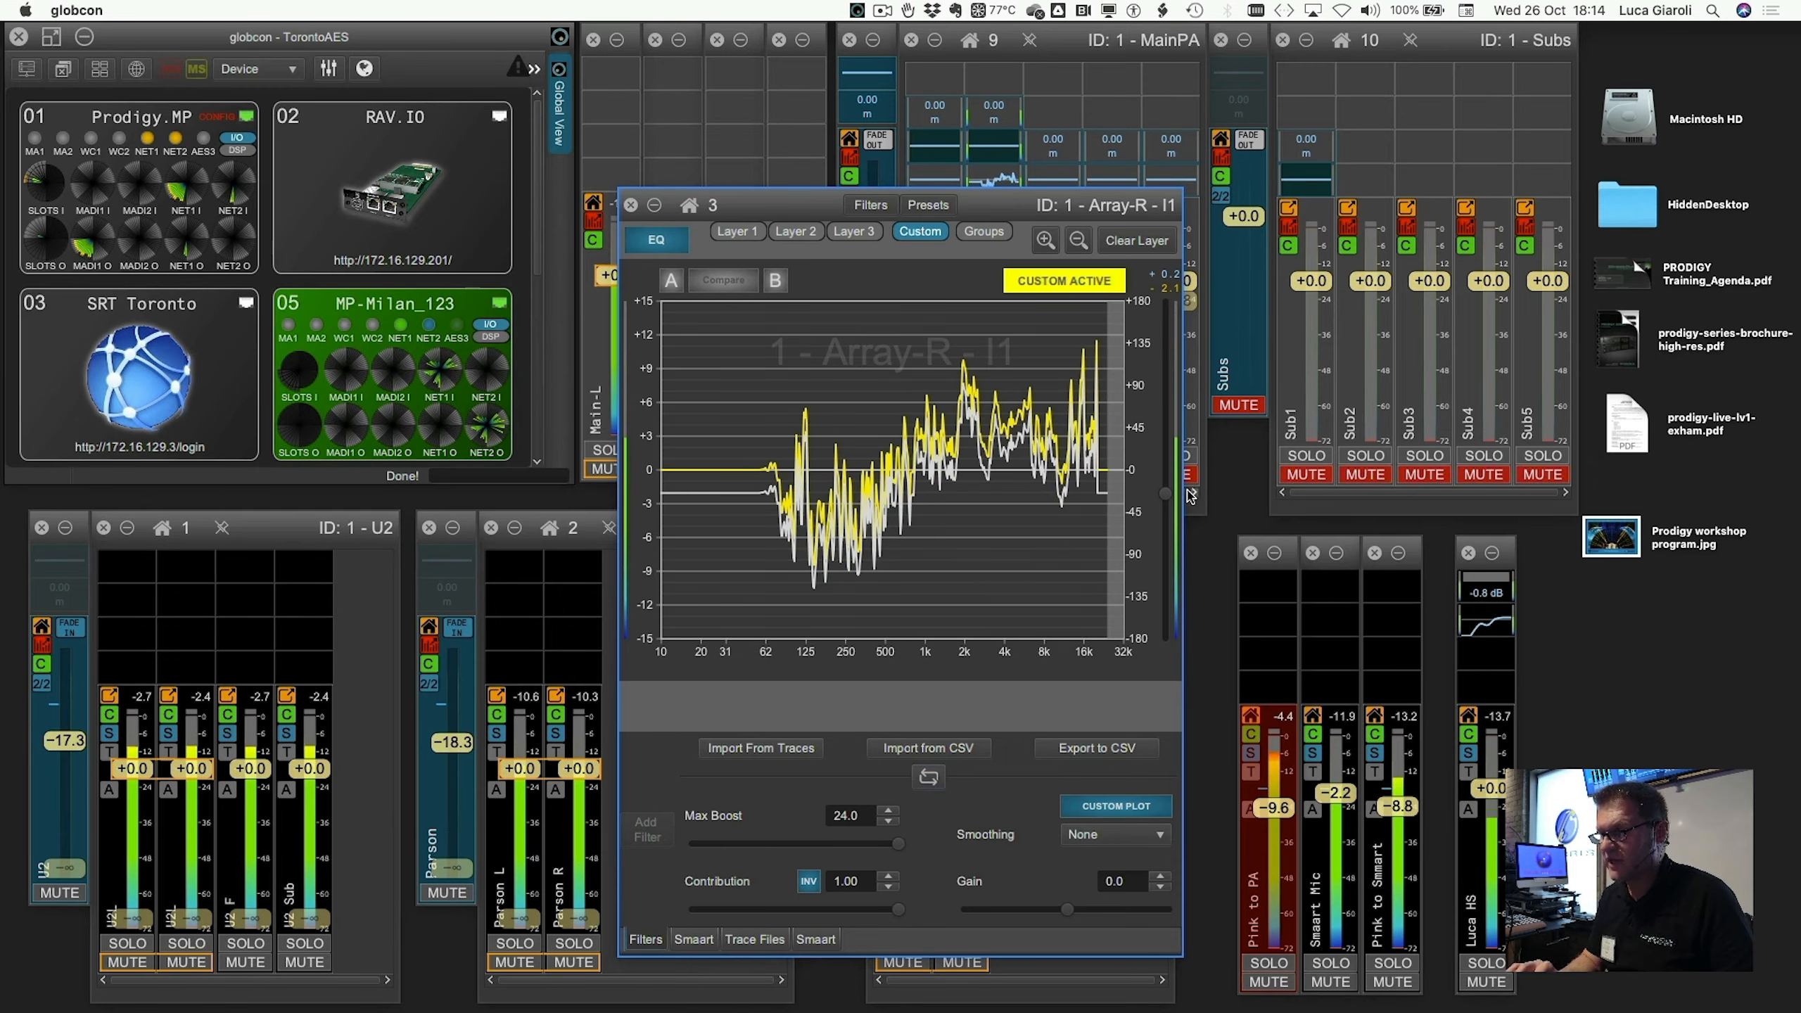
- Mute the Pink to PA channel
{"action": "mouse_move", "coordinate": [1166, 500]}
{"action": "left_mouse_down"}
{"action": "mouse_move", "coordinate": [1165, 452]}
{"action": "mouse_move", "coordinate": [1160, 525]}
{"action": "mouse_move", "coordinate": [1156, 456]}
{"action": "mouse_move", "coordinate": [1160, 499]}
{"action": "left_mouse_up"}
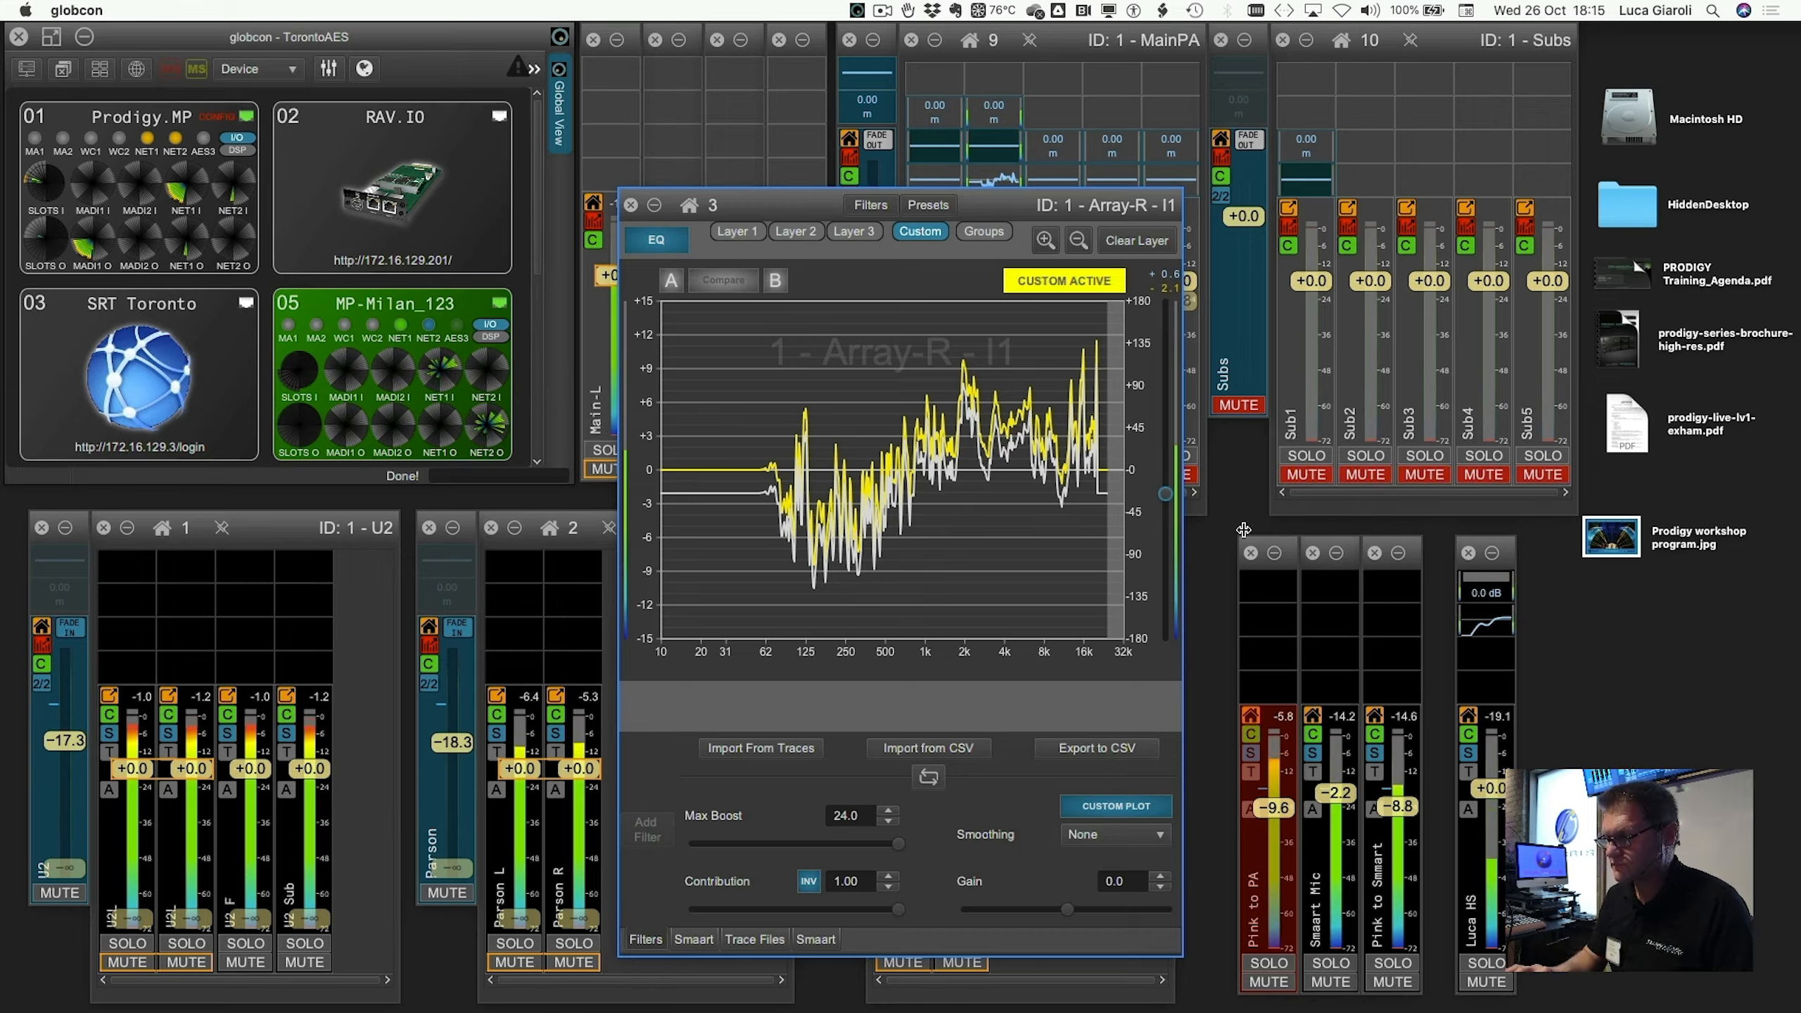
{"action": "left_click", "coordinate": [1270, 986]}
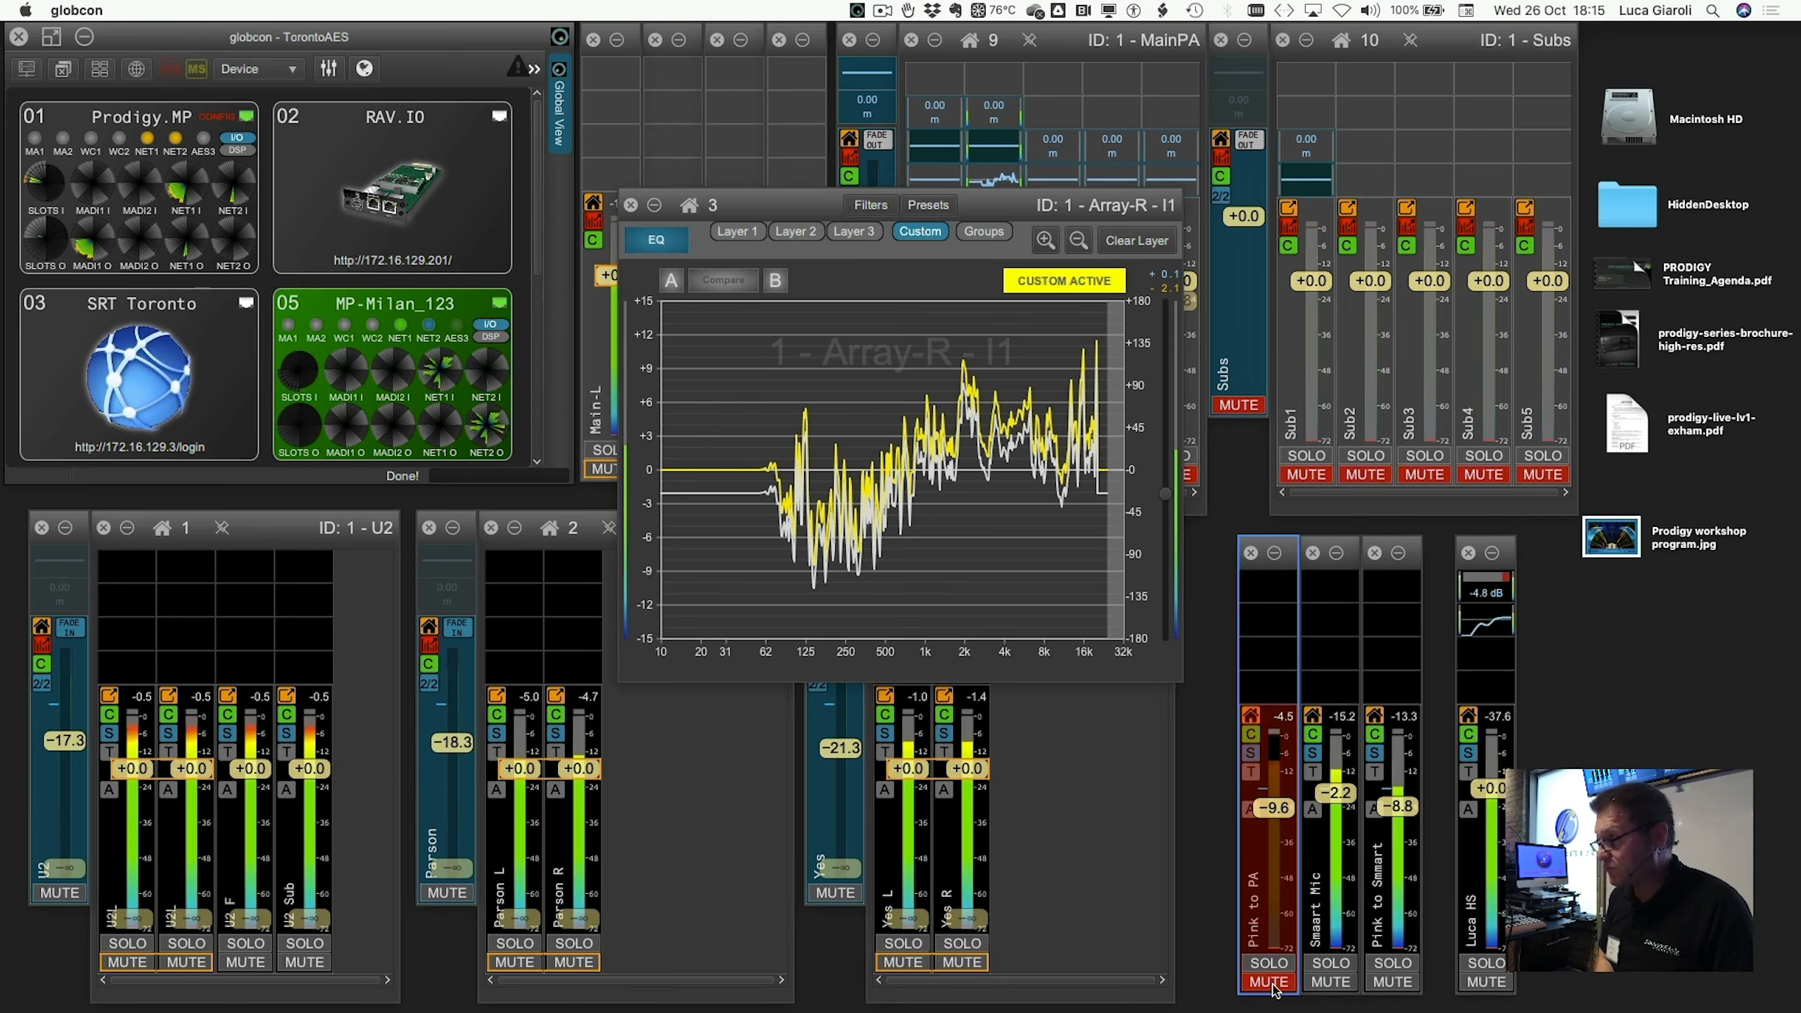